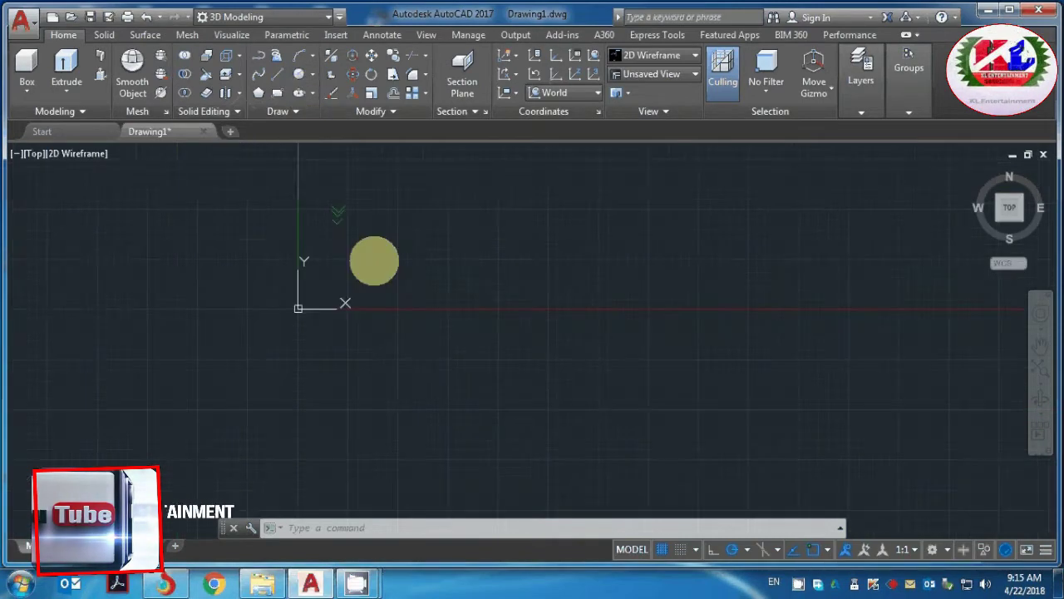
Draw a centre-defined ellipse near the origin: centre, first axis end below, then second axis
scroll(387, 253, "up", 2)
scroll(388, 252, "up", 2)
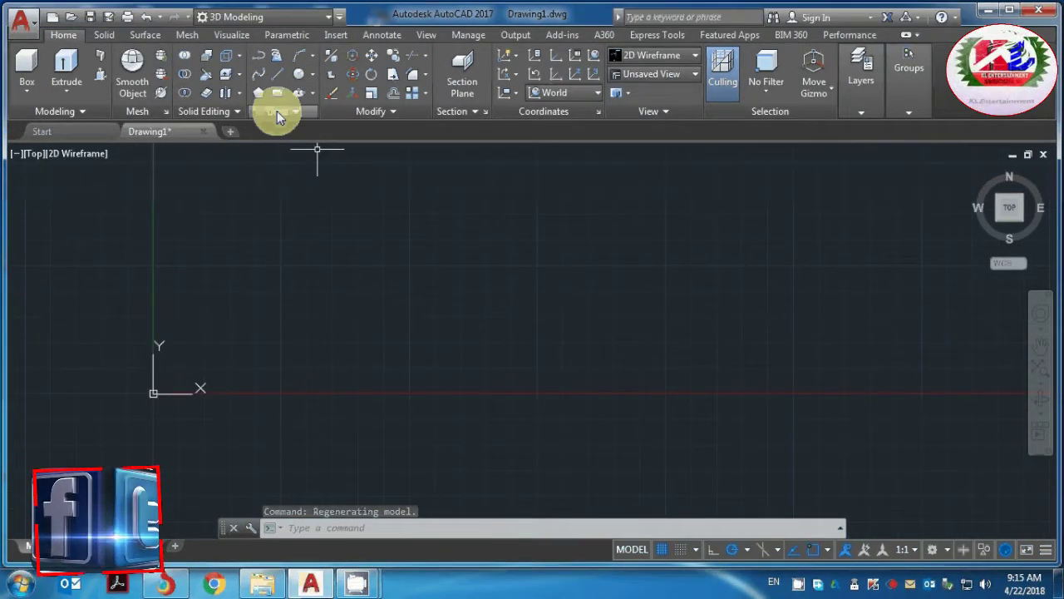
left_click(299, 92)
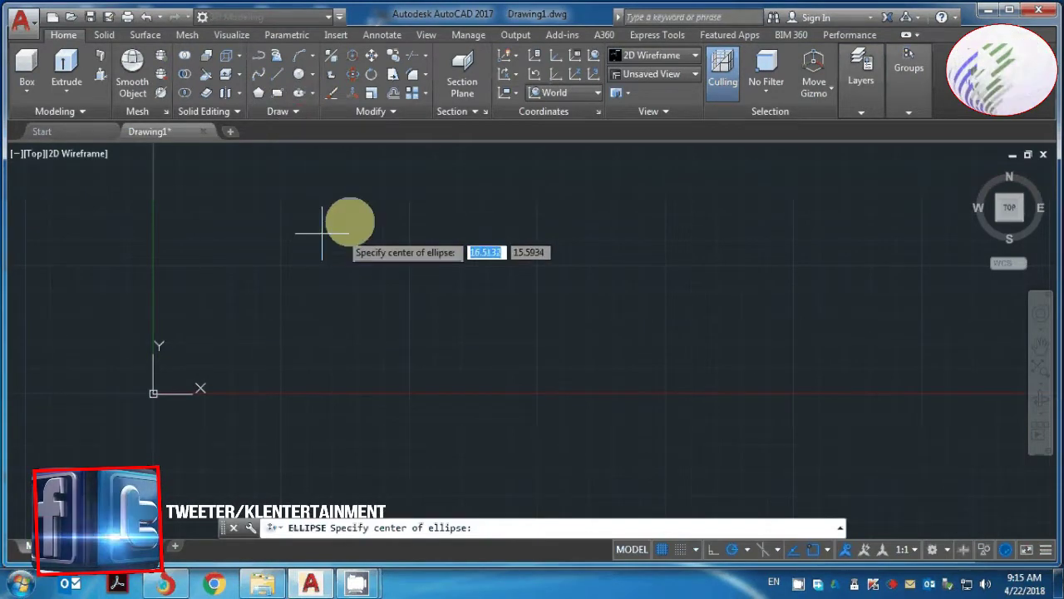
left_click(350, 204)
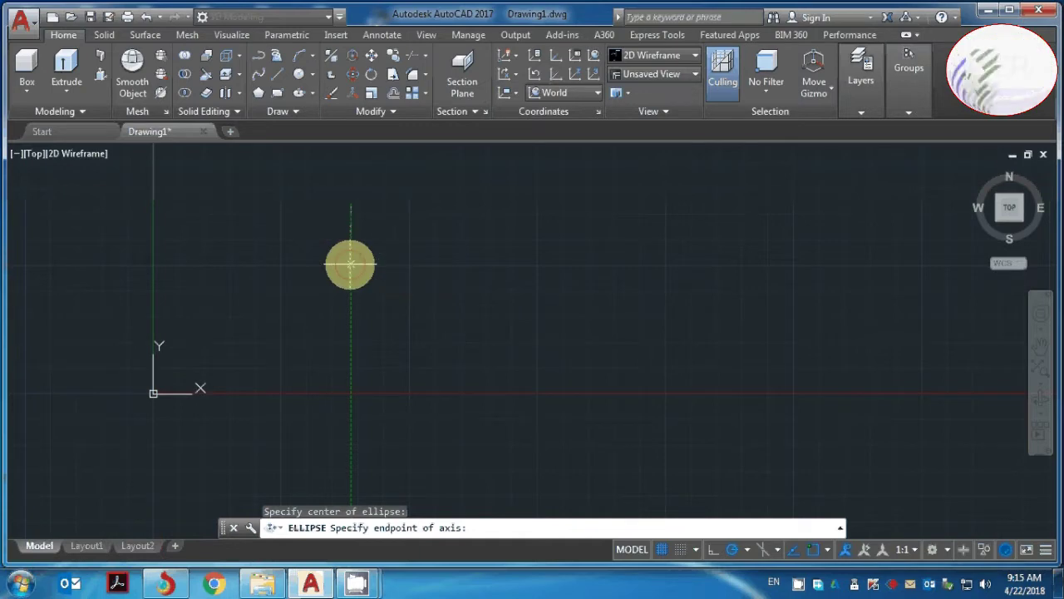
left_click(349, 263)
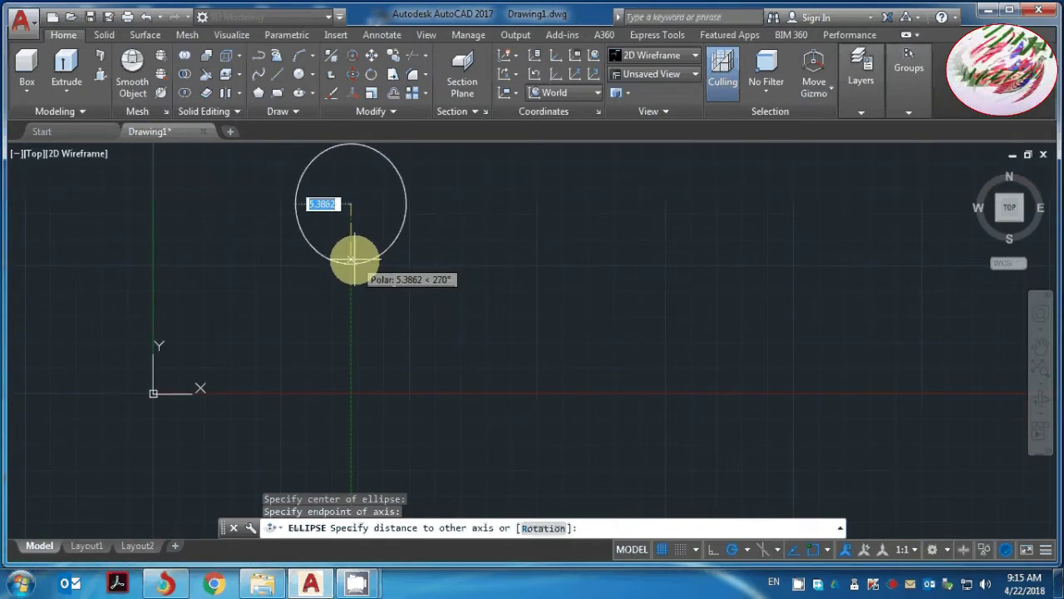
left_click(351, 257)
scroll(408, 291, "down", 3)
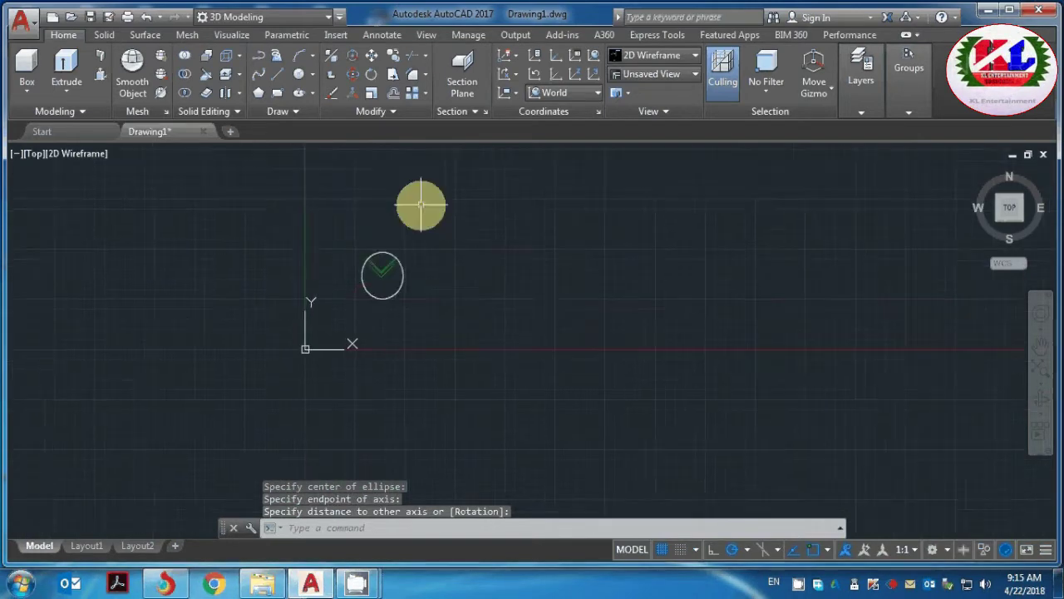
scroll(421, 204, "up", 3)
scroll(306, 451, "up", 2)
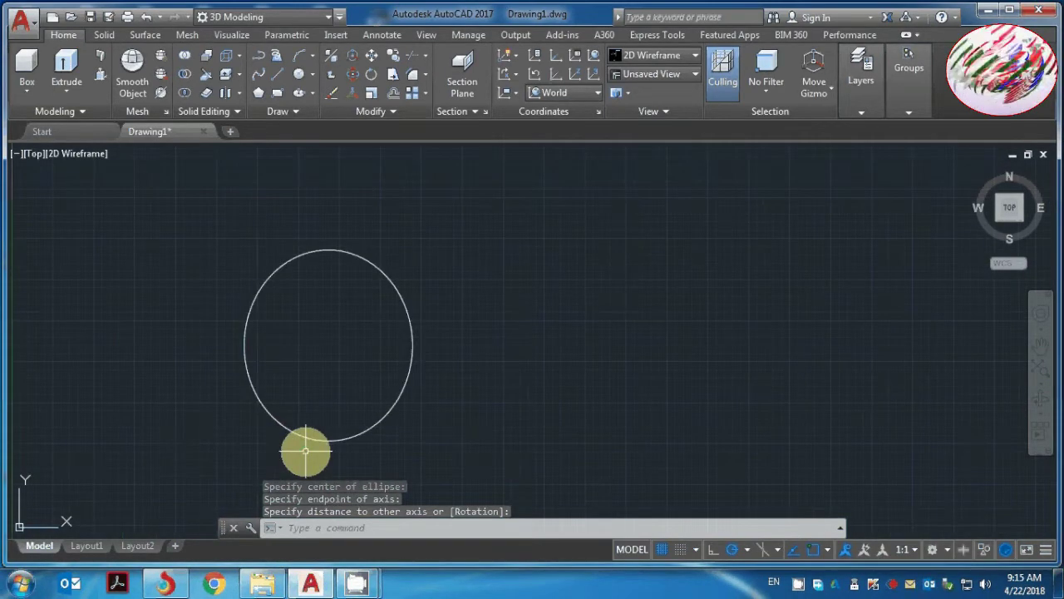
Draw a horizontal line across the lower part of the ellipse
type("L")
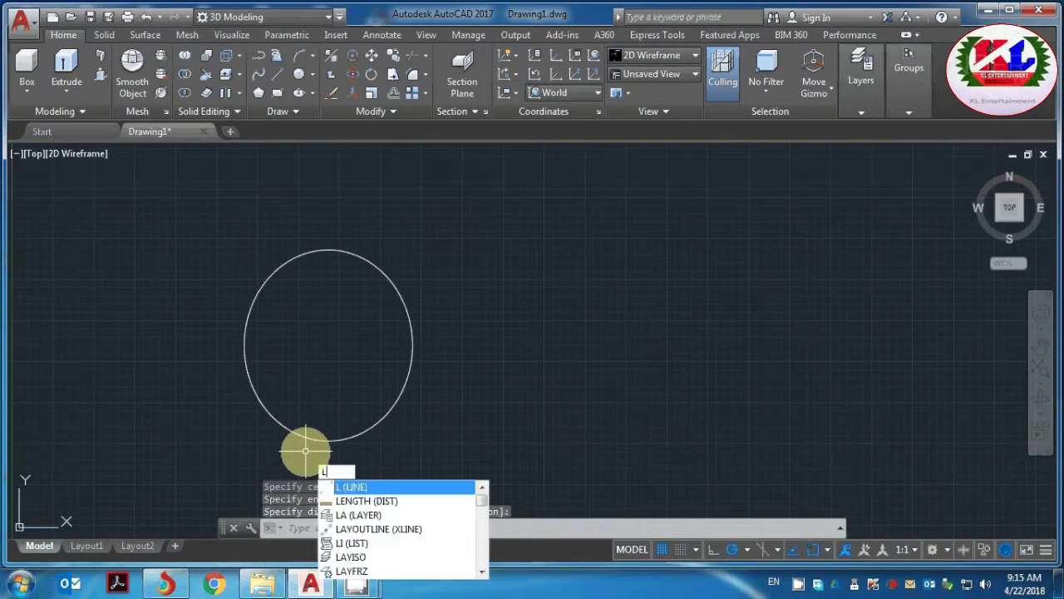
key("Return")
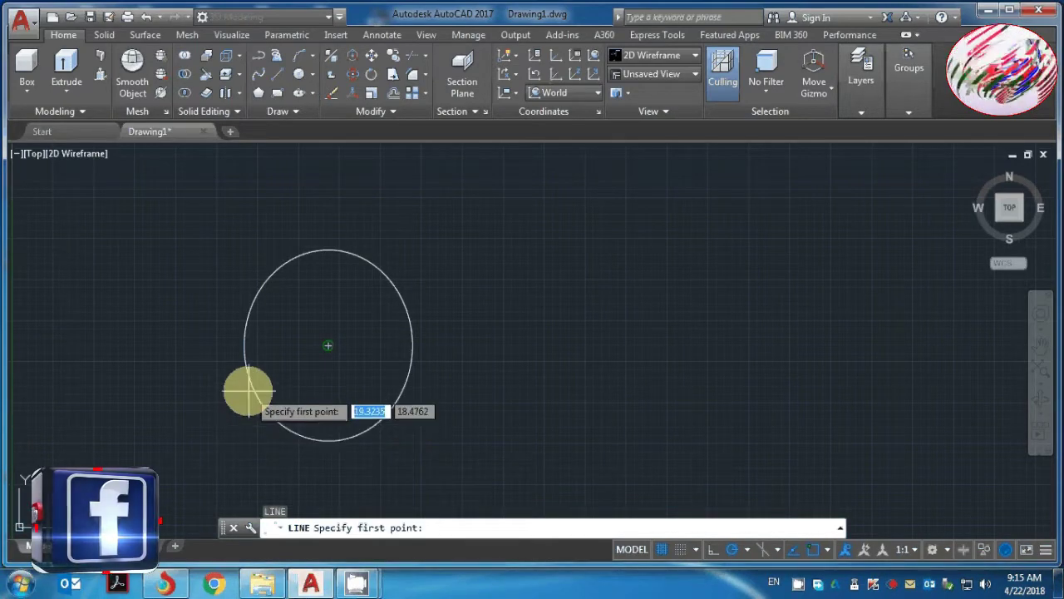
left_click(217, 376)
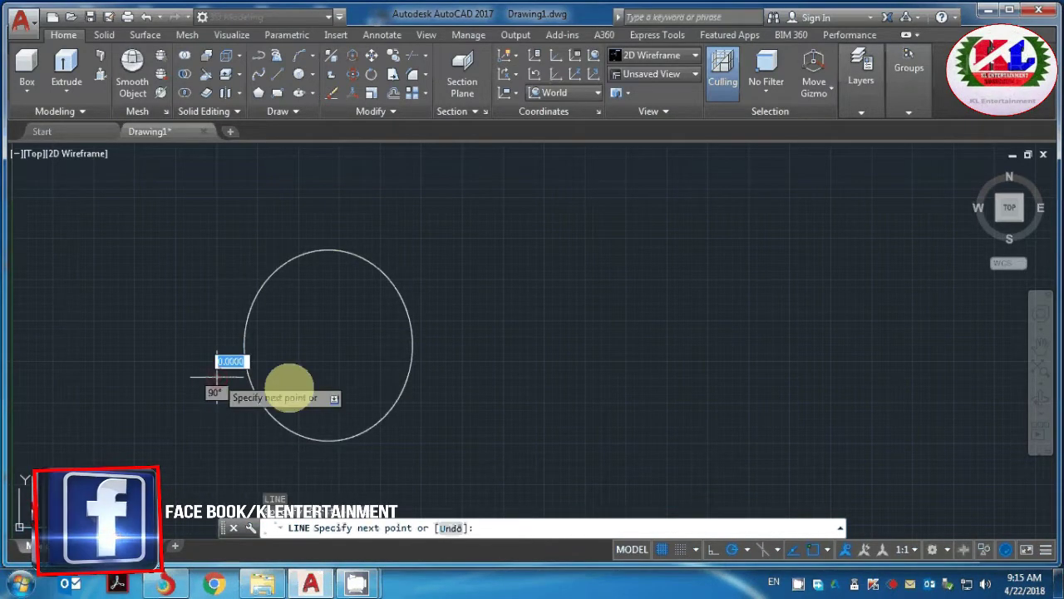
left_click(449, 377)
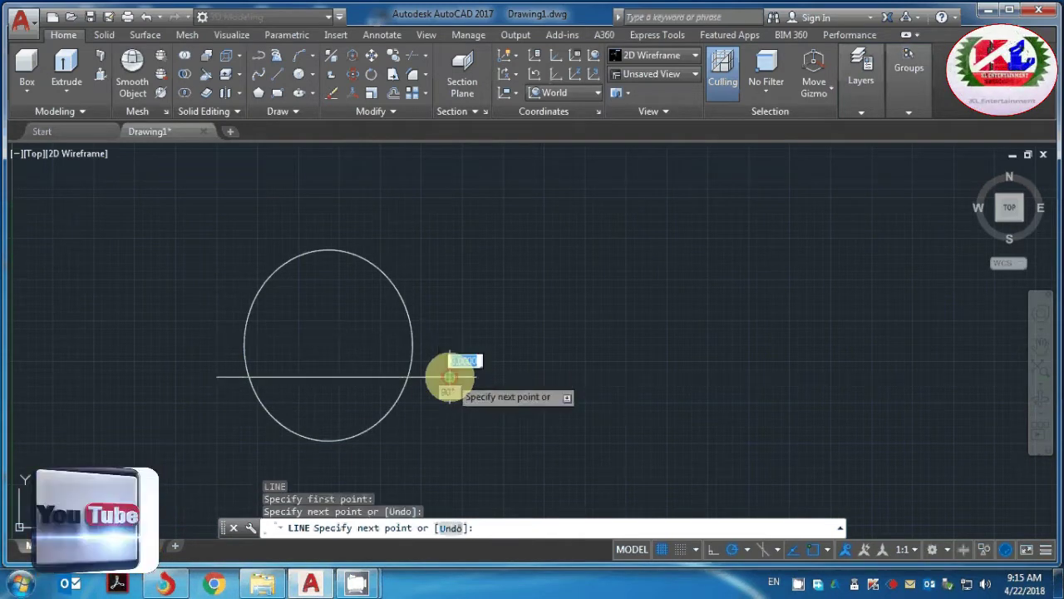
key("Escape")
scroll(423, 396, "down", 2)
scroll(423, 399, "up", 4)
type("TR")
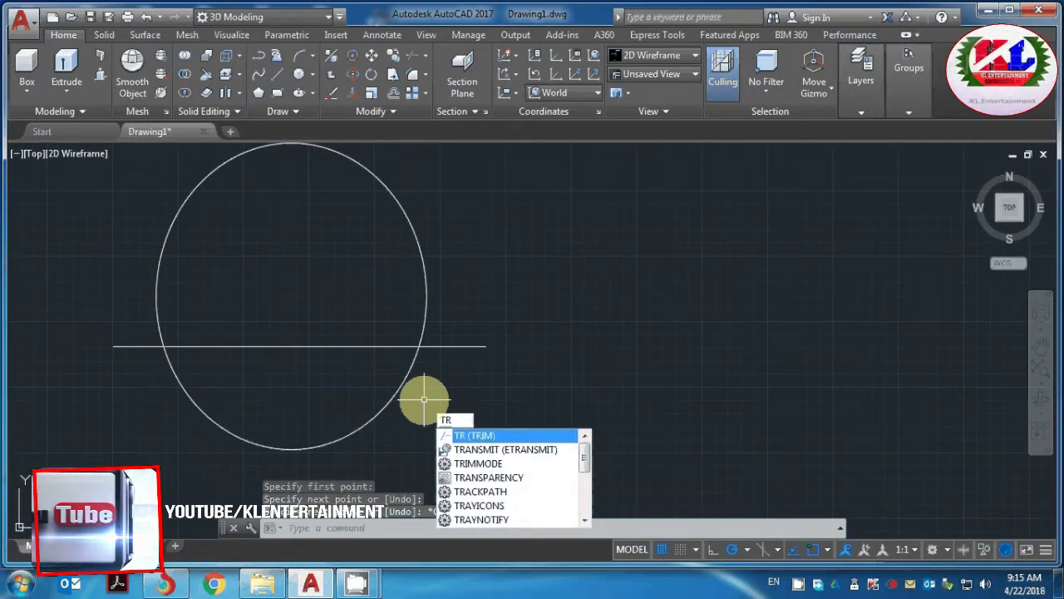
Trim away the ellipse's arc below the horizontal line
key("Return")
key("Return")
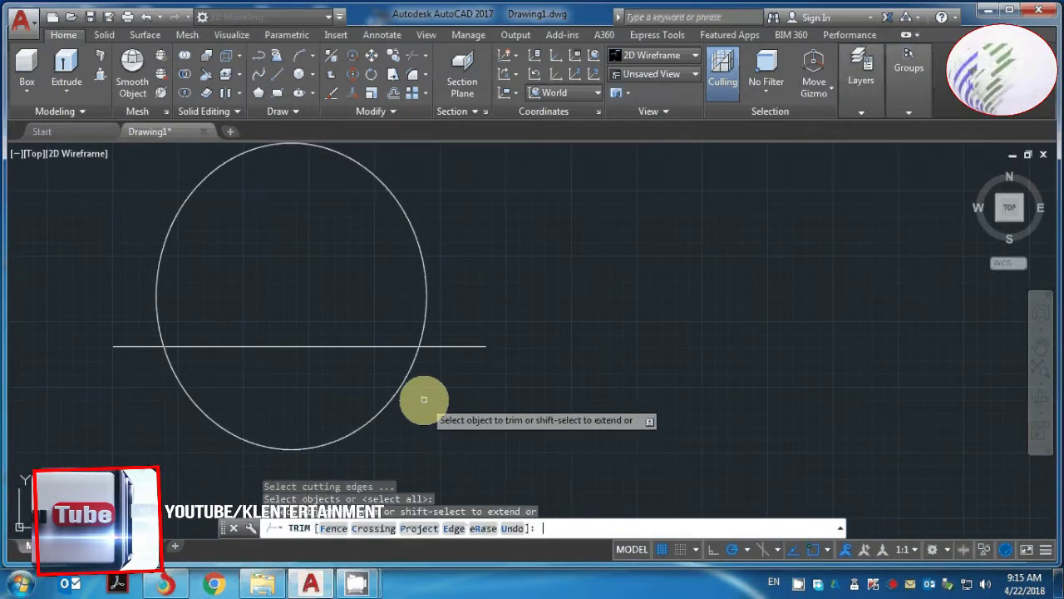
left_click(405, 380)
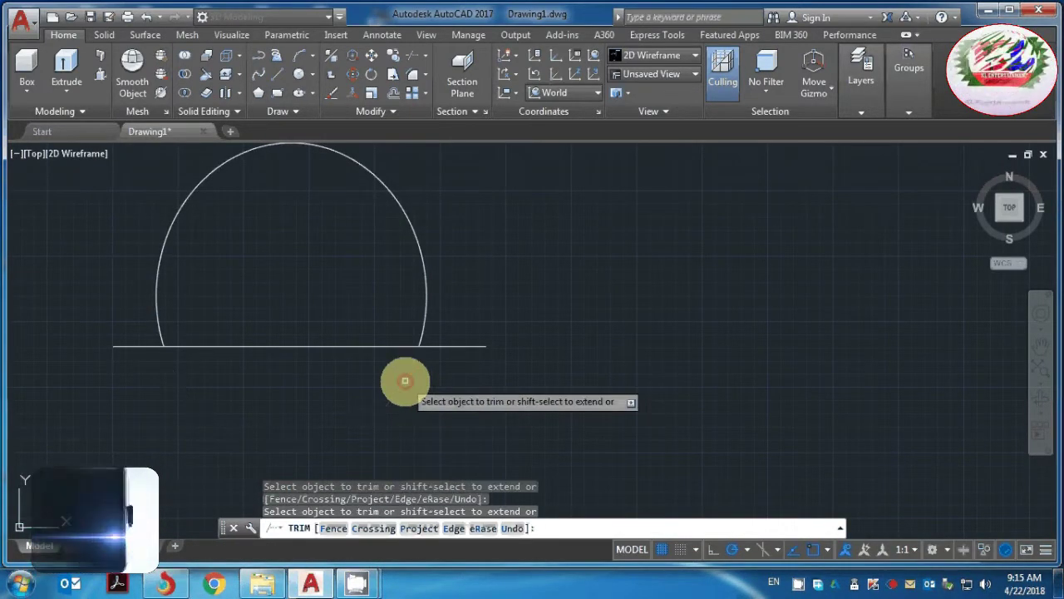
scroll(305, 405, "down", 4)
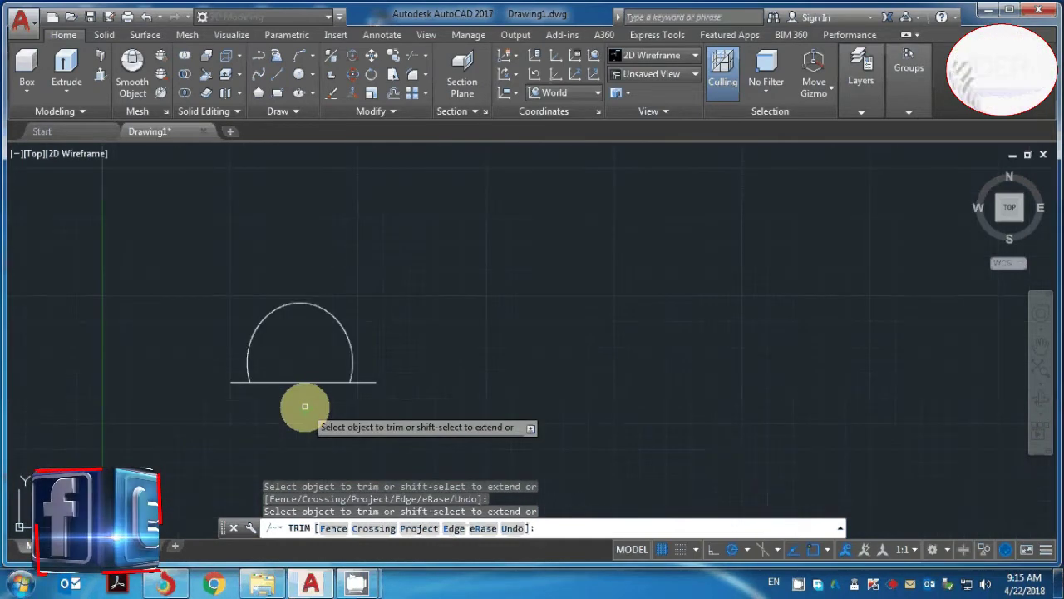
key("Escape")
Draw a vertical line from the top of the arc down to the baseline
type("l")
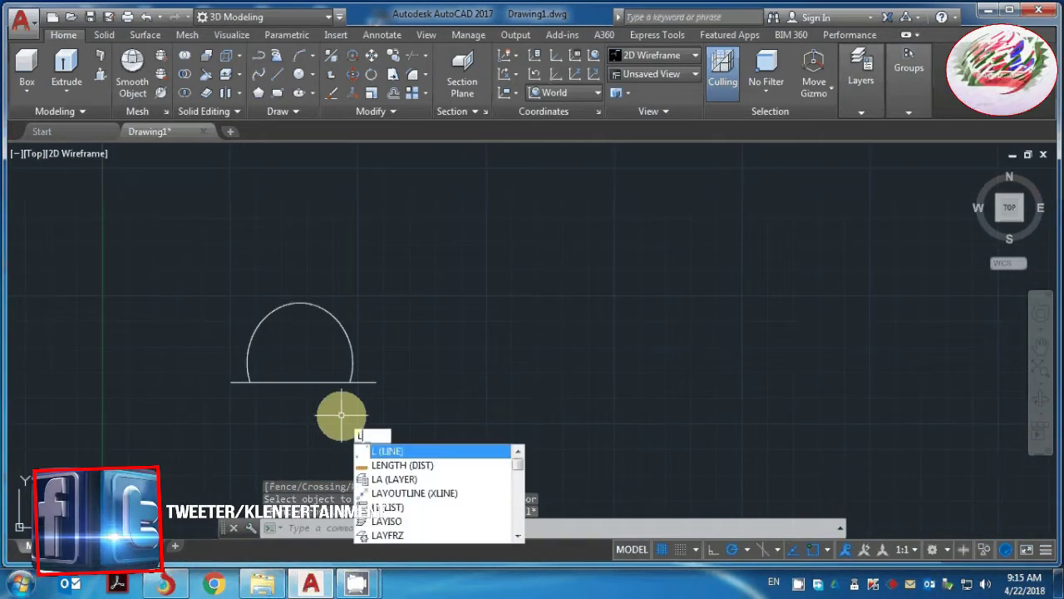
key("Return")
scroll(341, 414, "up", 5)
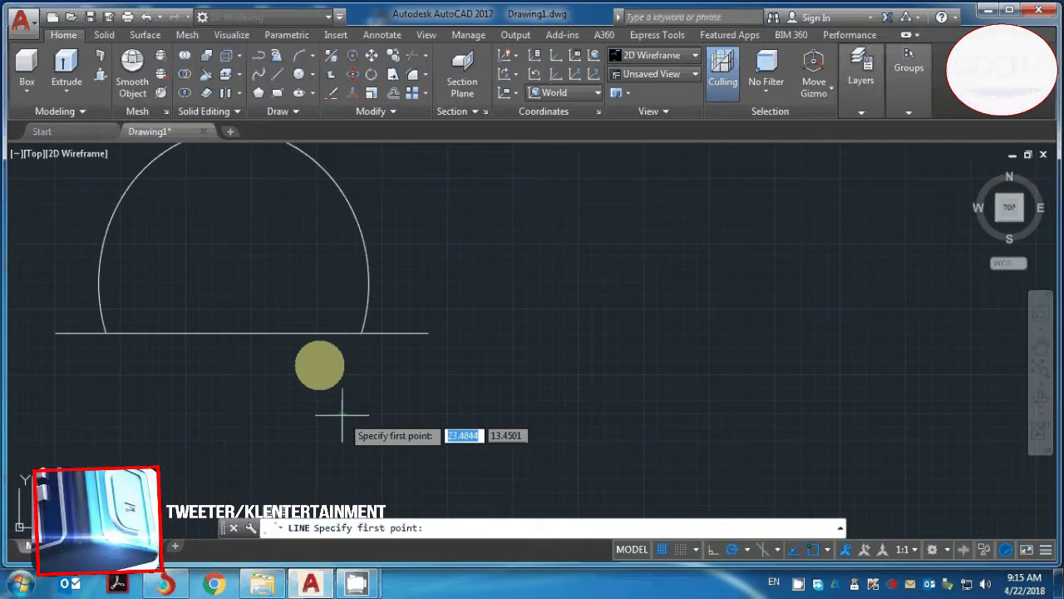
scroll(256, 351, "down", 5)
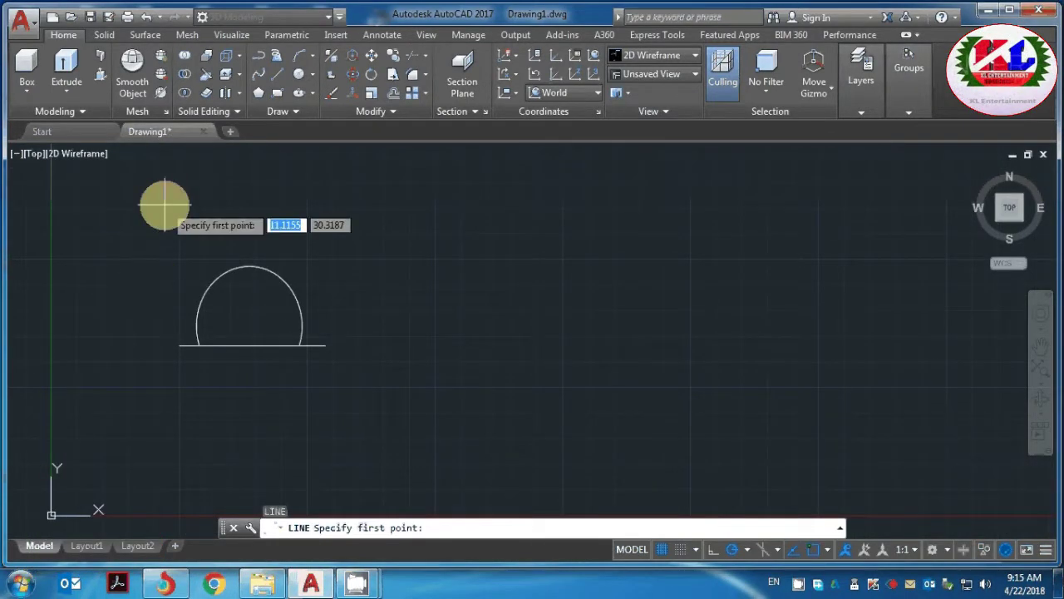
scroll(216, 264, "up", 2)
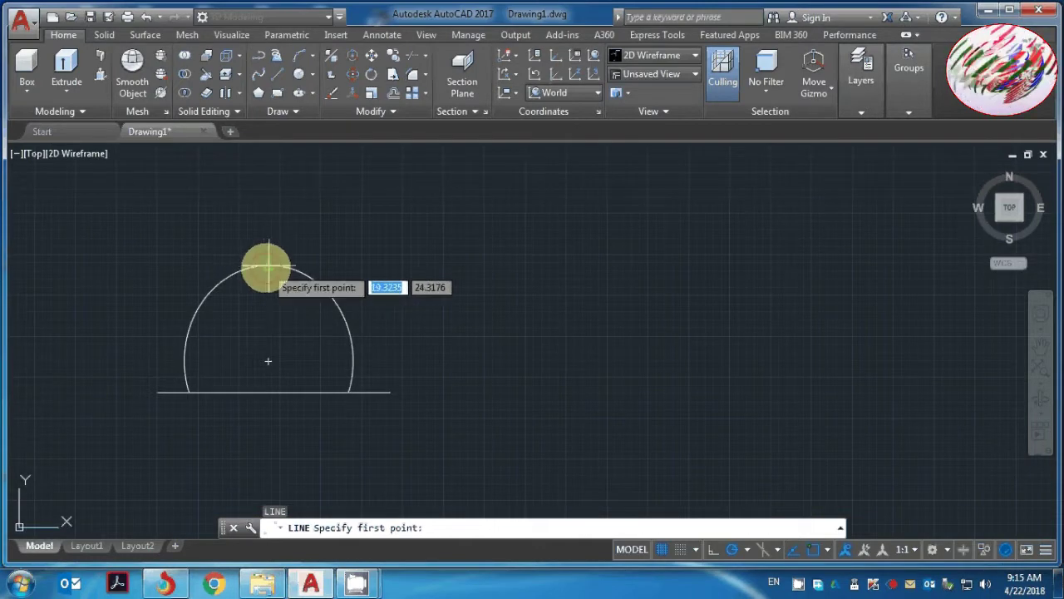
left_click(267, 266)
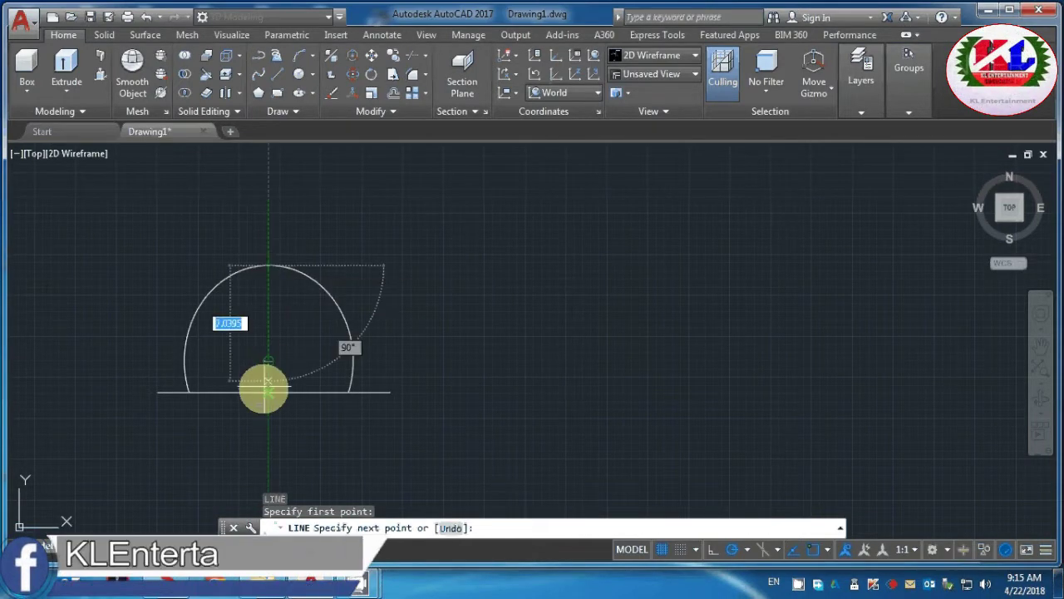
left_click(269, 392)
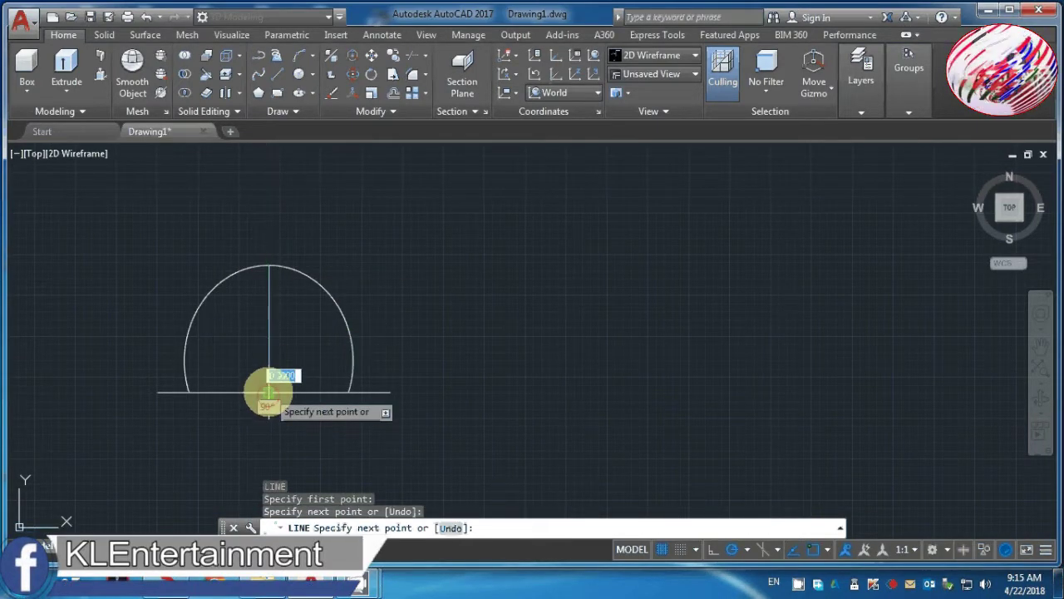
key("Escape")
scroll(276, 416, "up", 2)
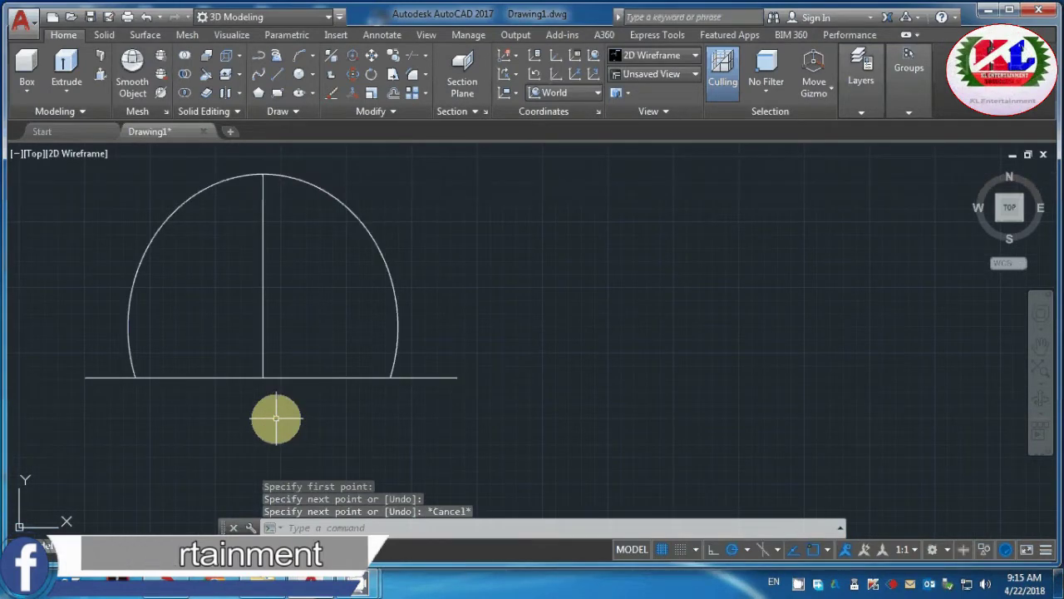
Trim the baseline and delete its leftover stubs, leaving only the arc and centre line
type("r")
key("Return")
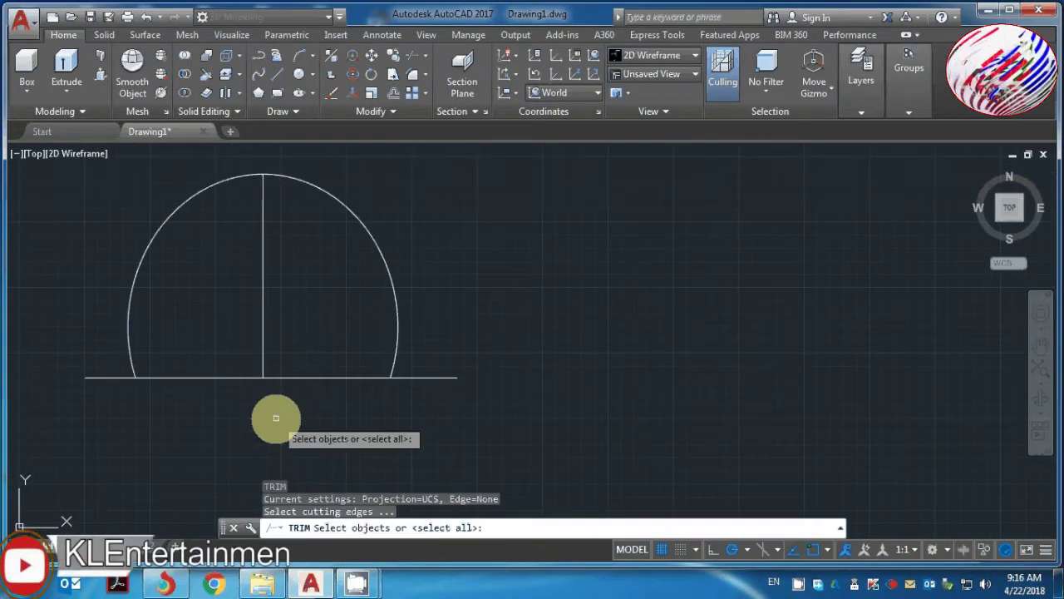
key("Return")
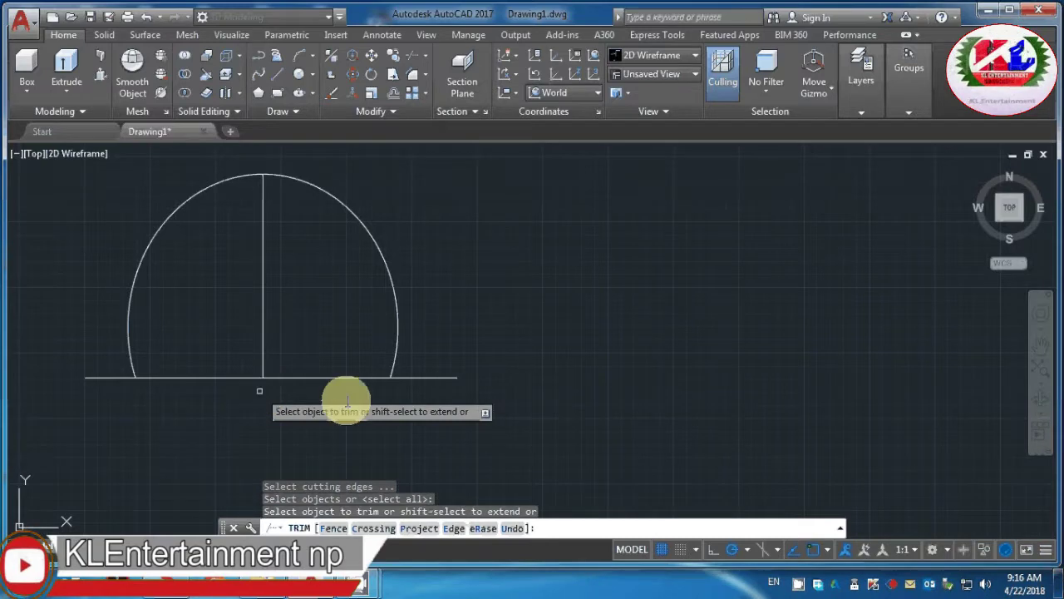
left_click(352, 376)
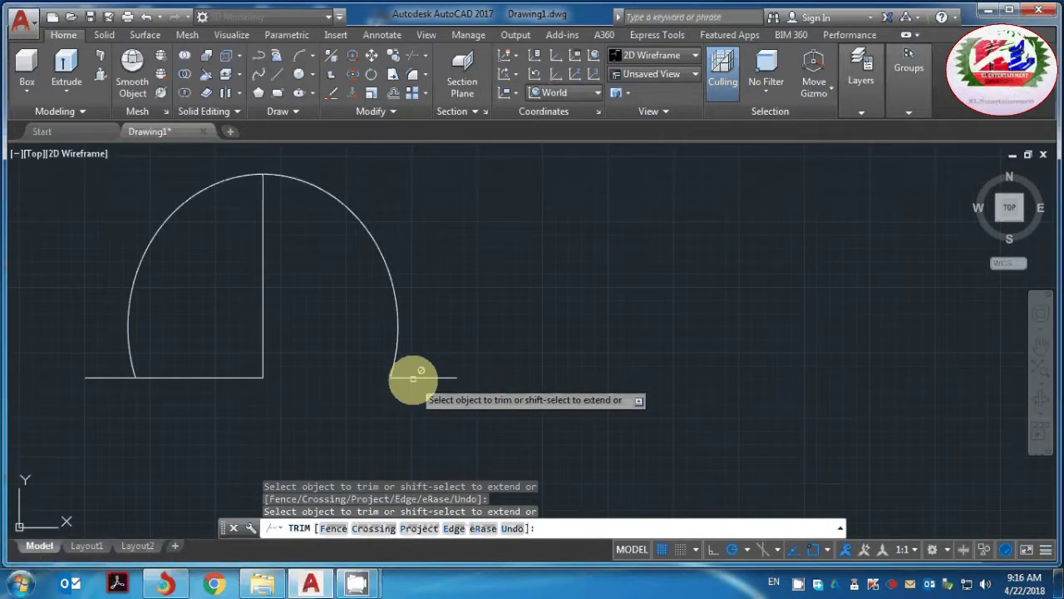
left_click(409, 376)
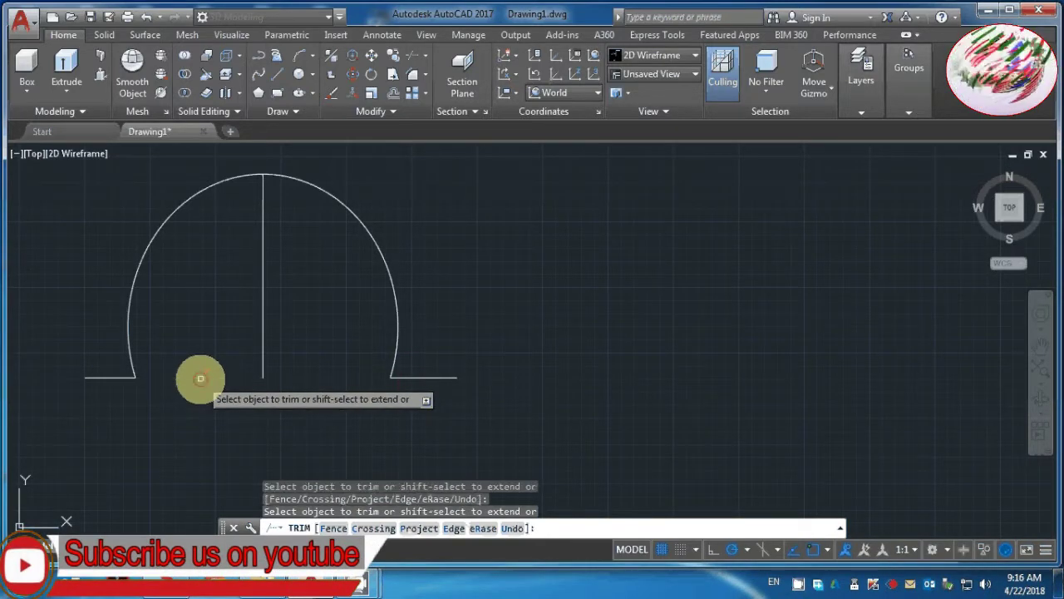
key("Escape")
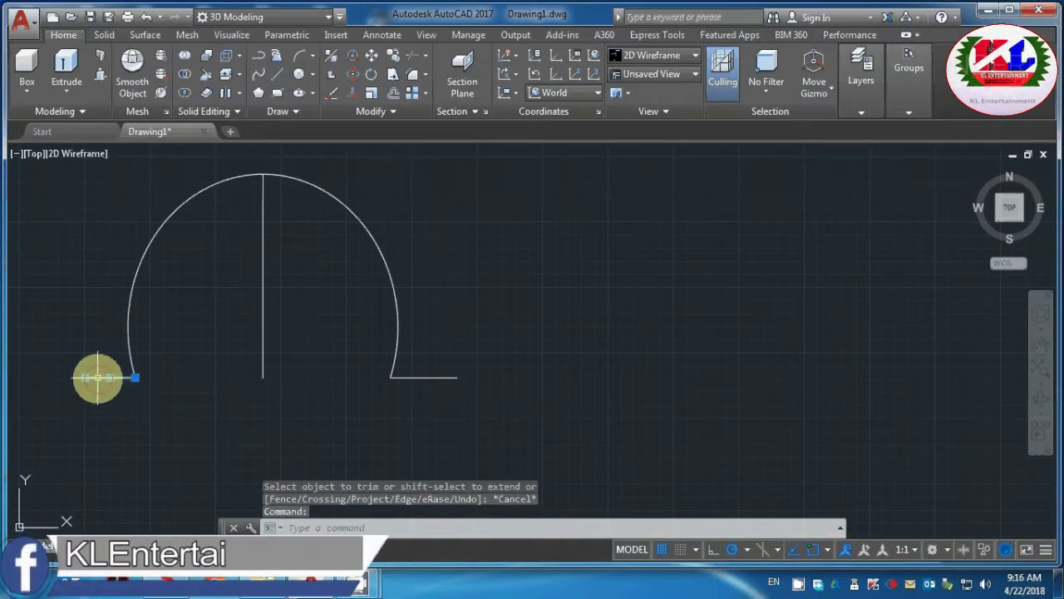
key("Delete")
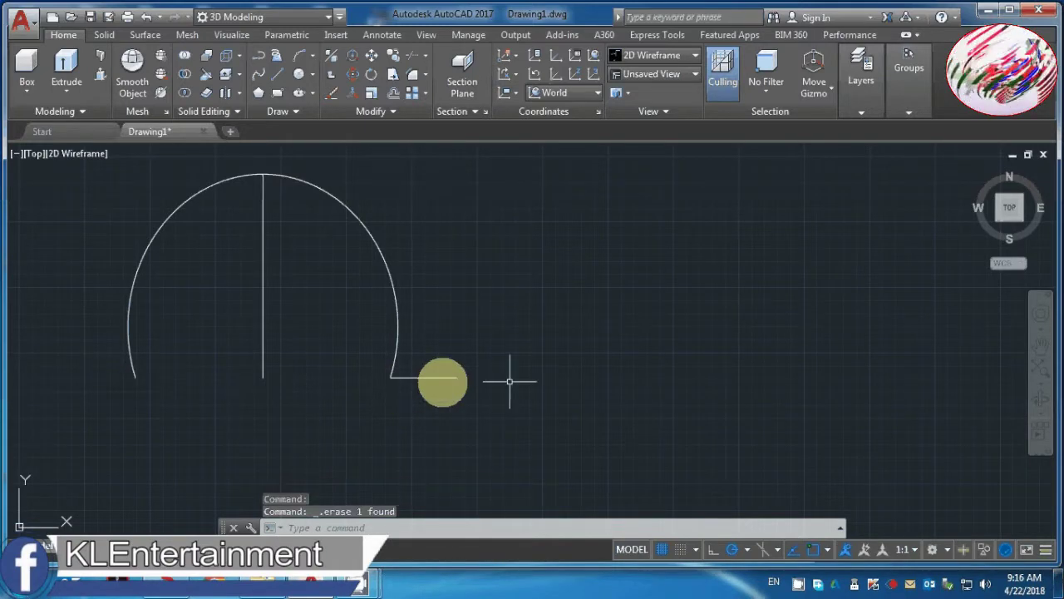
left_click(424, 378)
key("Delete")
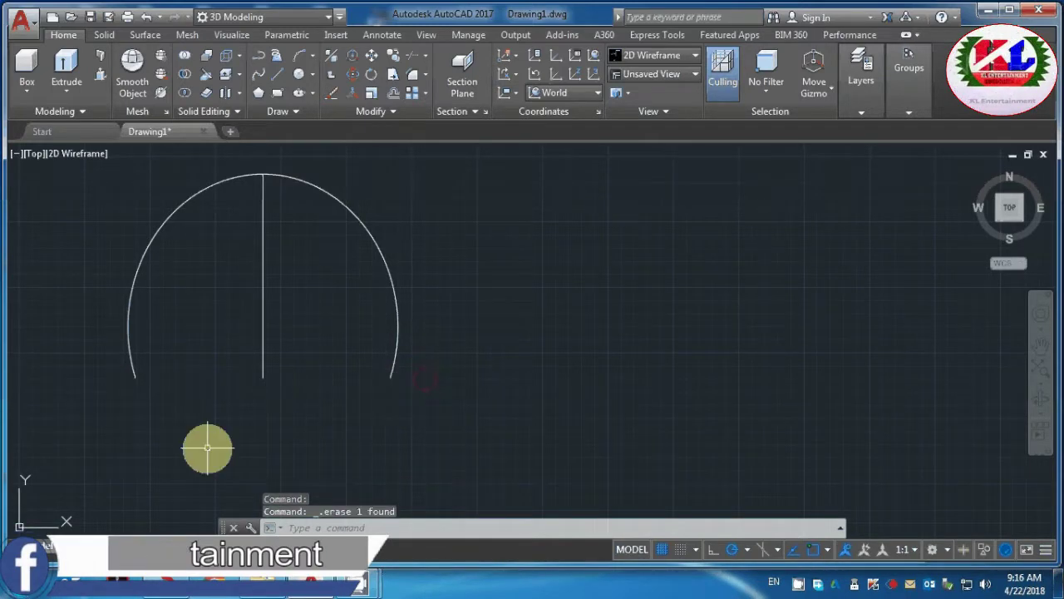
scroll(207, 446, "down", 4)
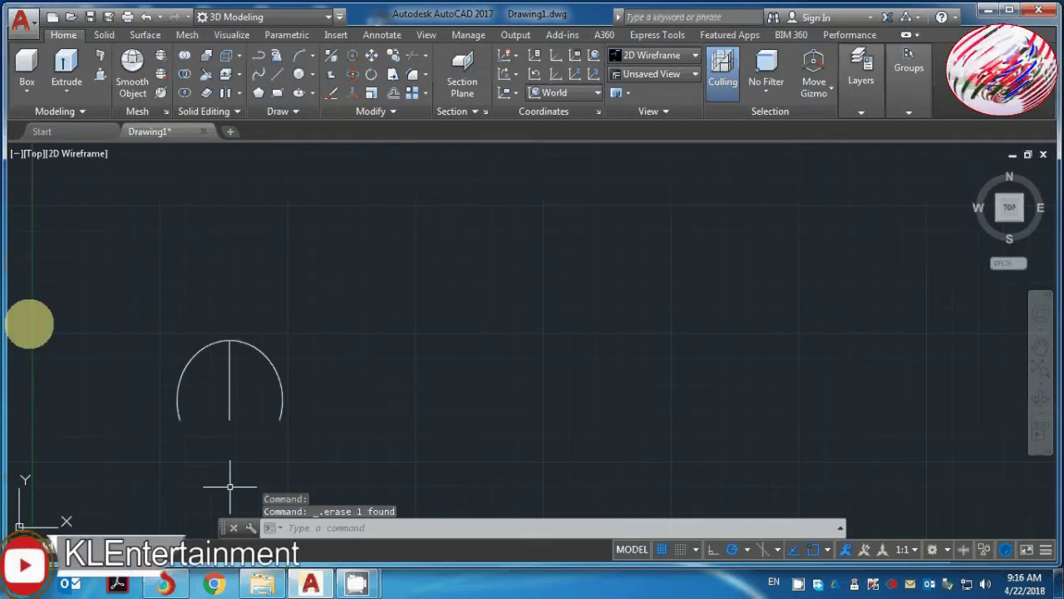
scroll(114, 473, "up", 2)
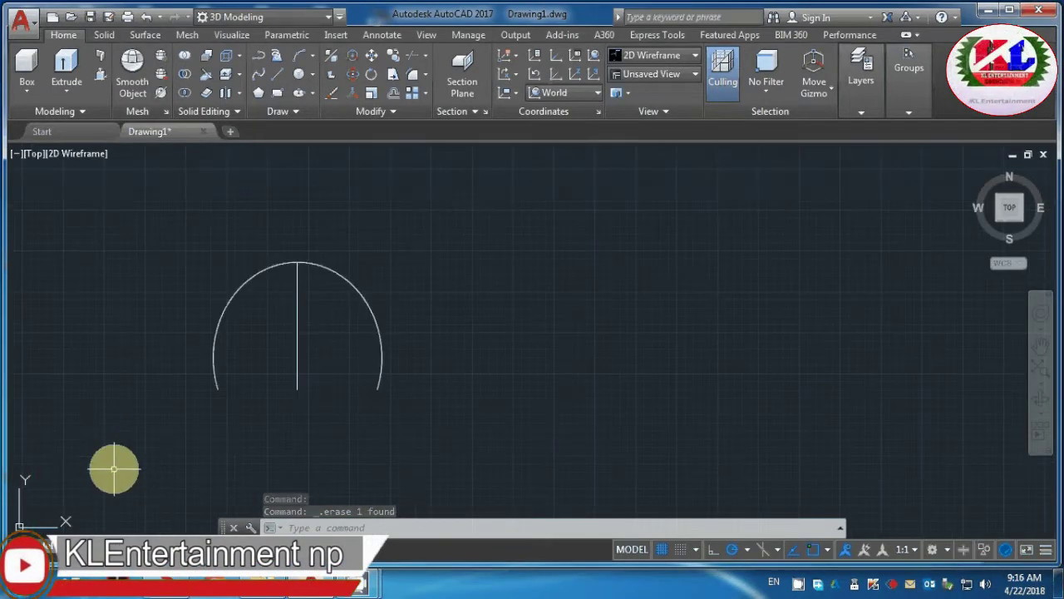
Switch to the Drafting & Annotation workspace from the Quick Access Toolbar list
left_click(277, 18)
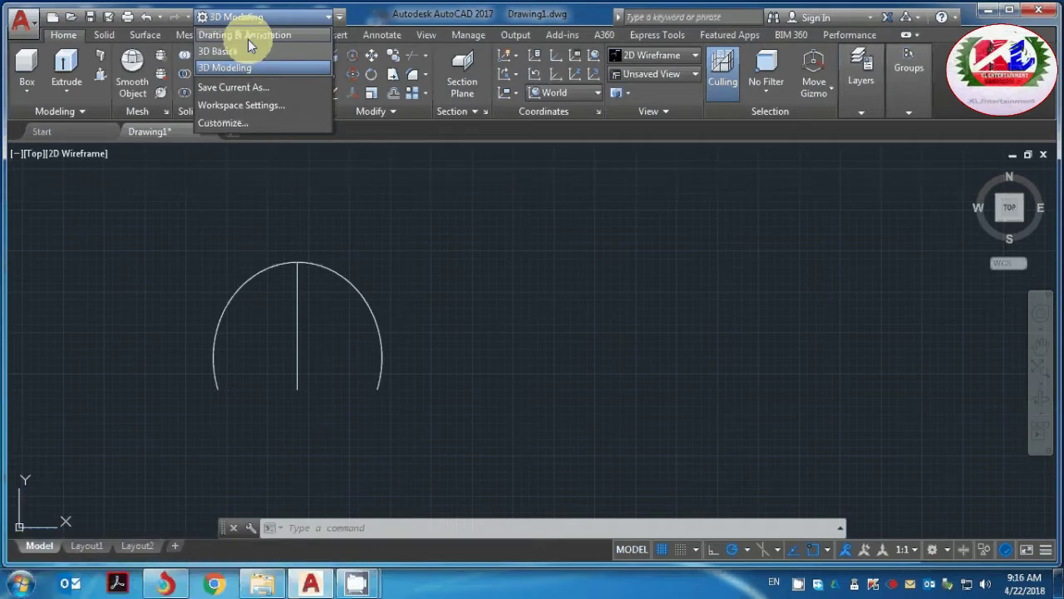
left_click(247, 38)
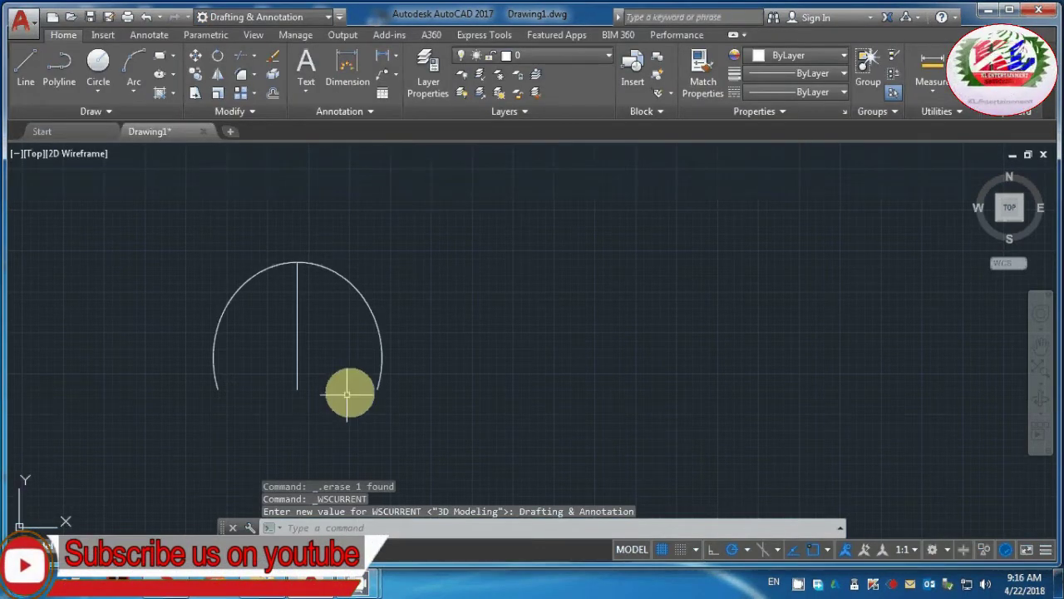
scroll(255, 197, "down", 3)
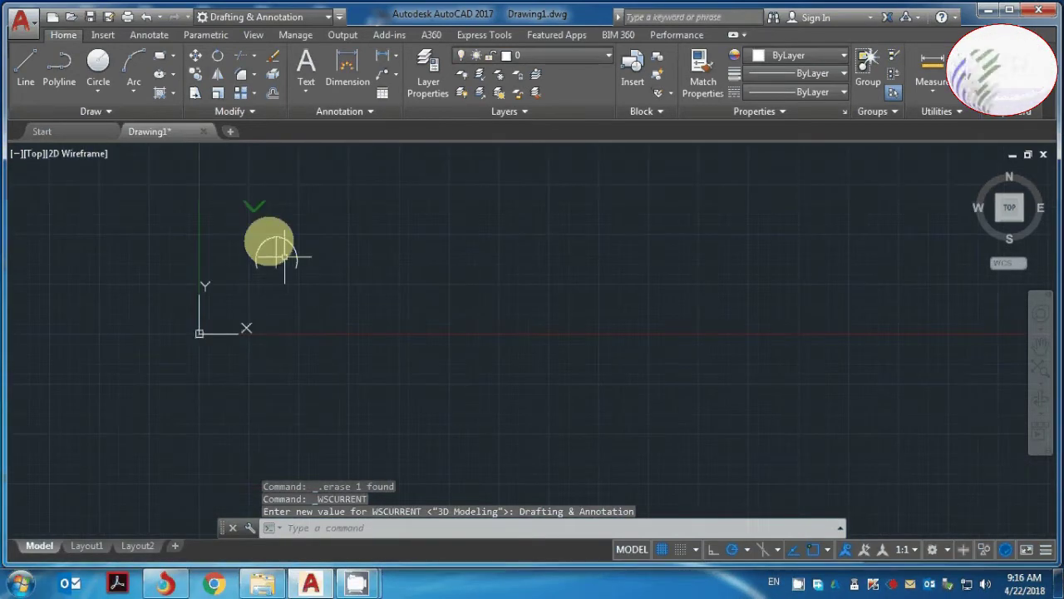
scroll(785, 381, "up", 3)
scroll(893, 311, "down", 3)
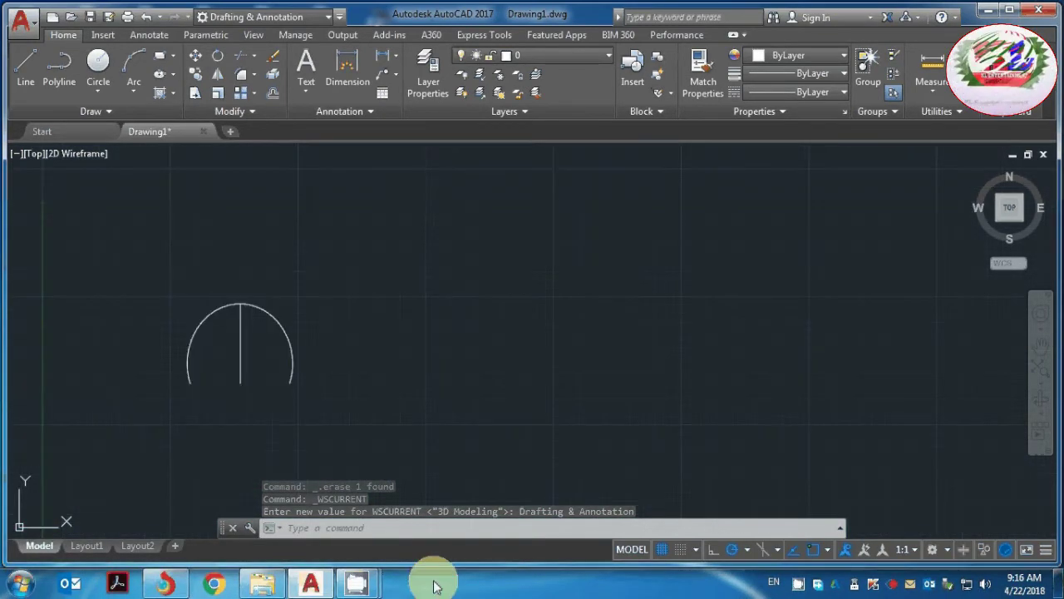
scroll(136, 285, "up", 2)
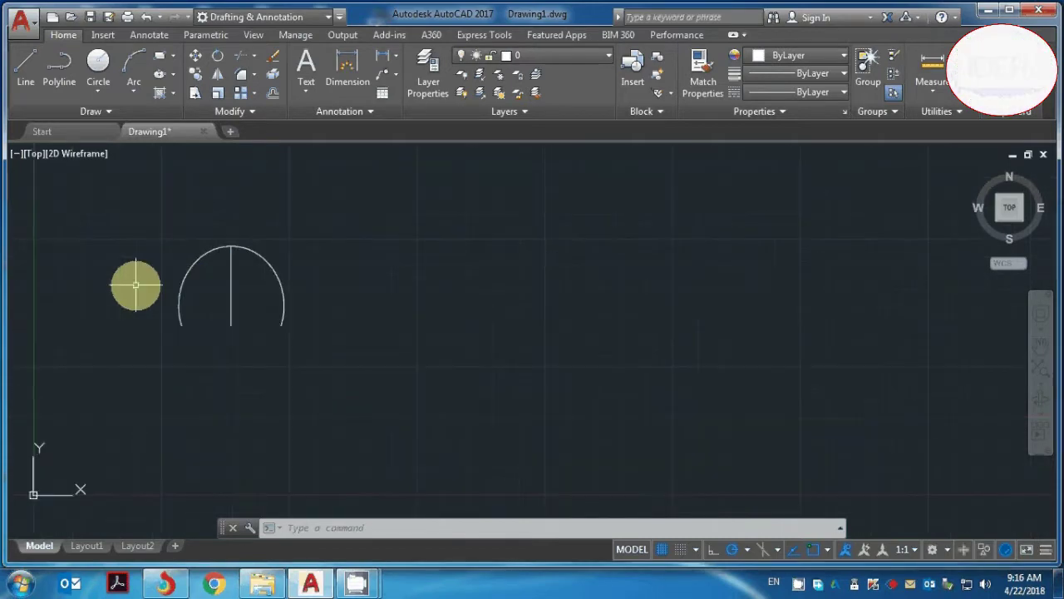
scroll(135, 286, "up", 4)
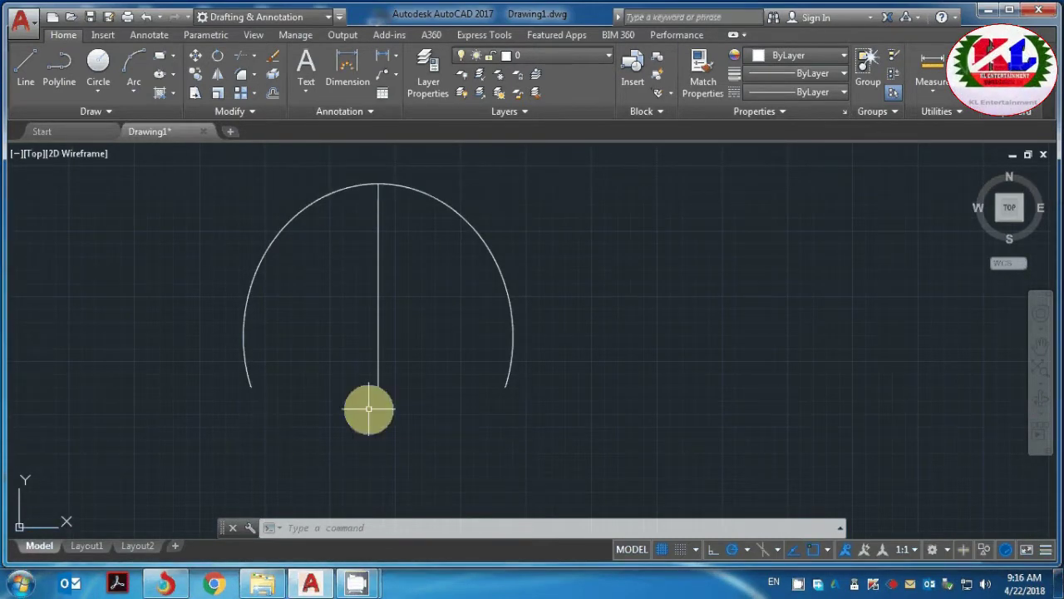
Draw a three-point spline curving down and inward from the arc's left end
type("spl")
key("Return")
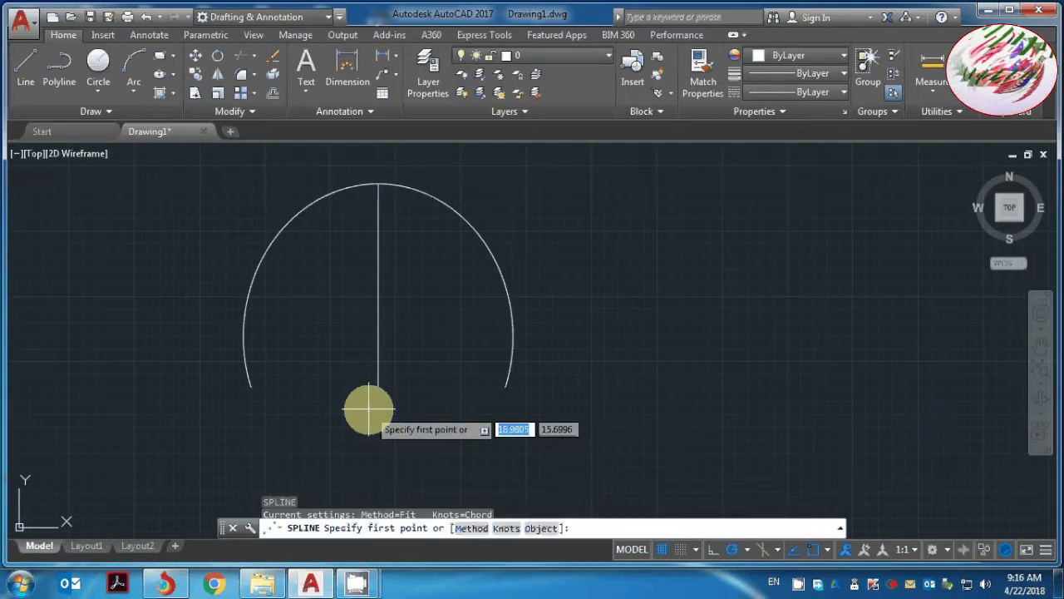
scroll(369, 408, "down", 2)
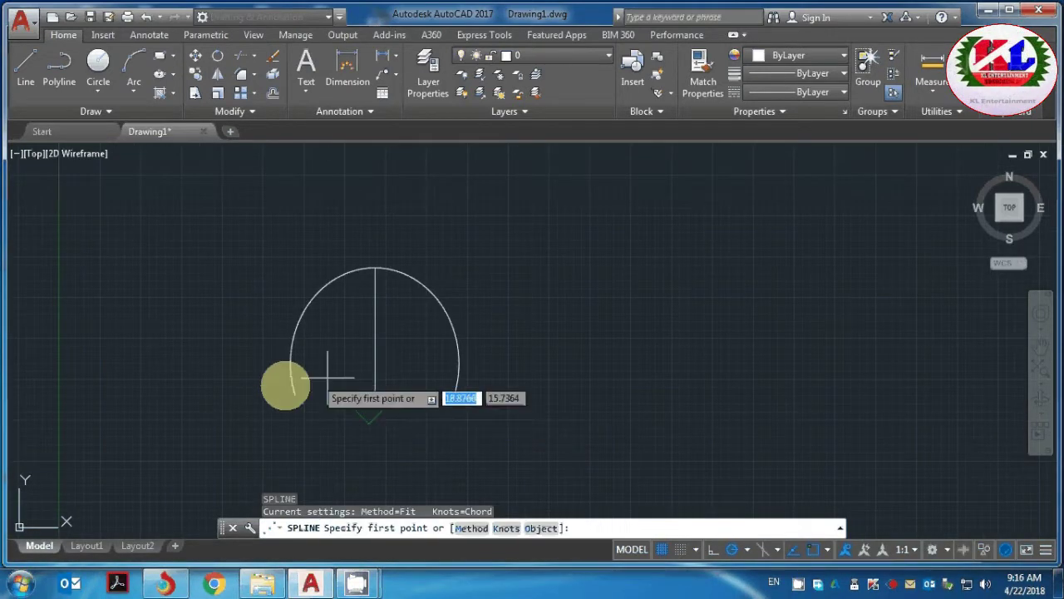
left_click(291, 391)
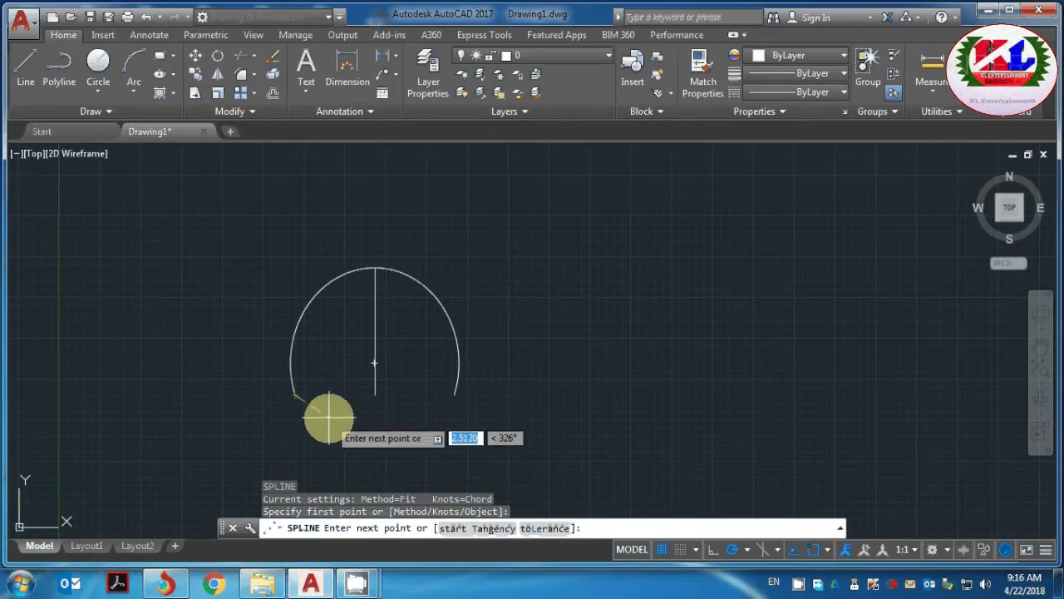
left_click(328, 418)
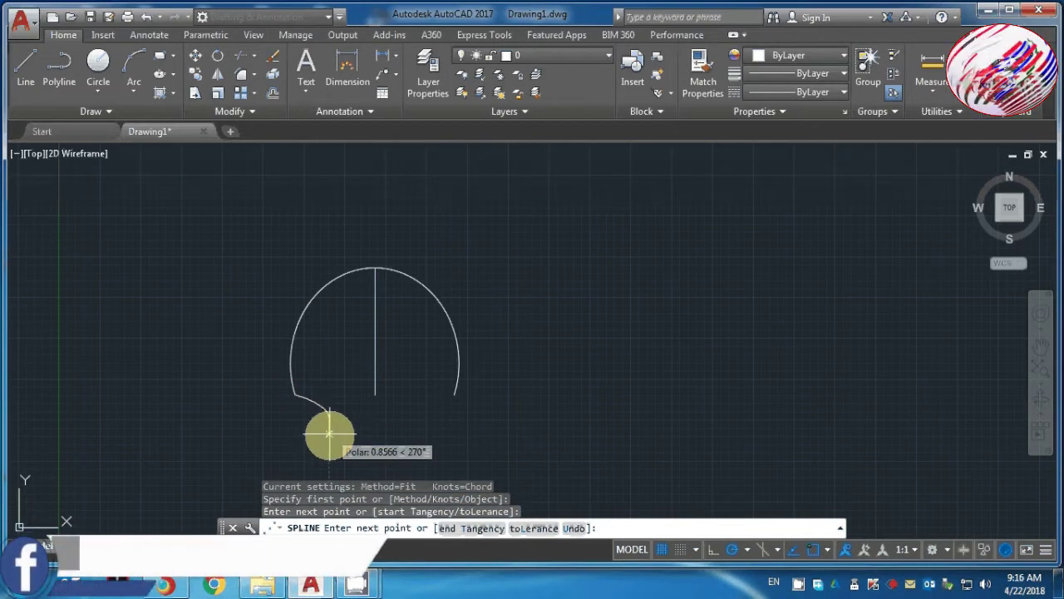
left_click(329, 441)
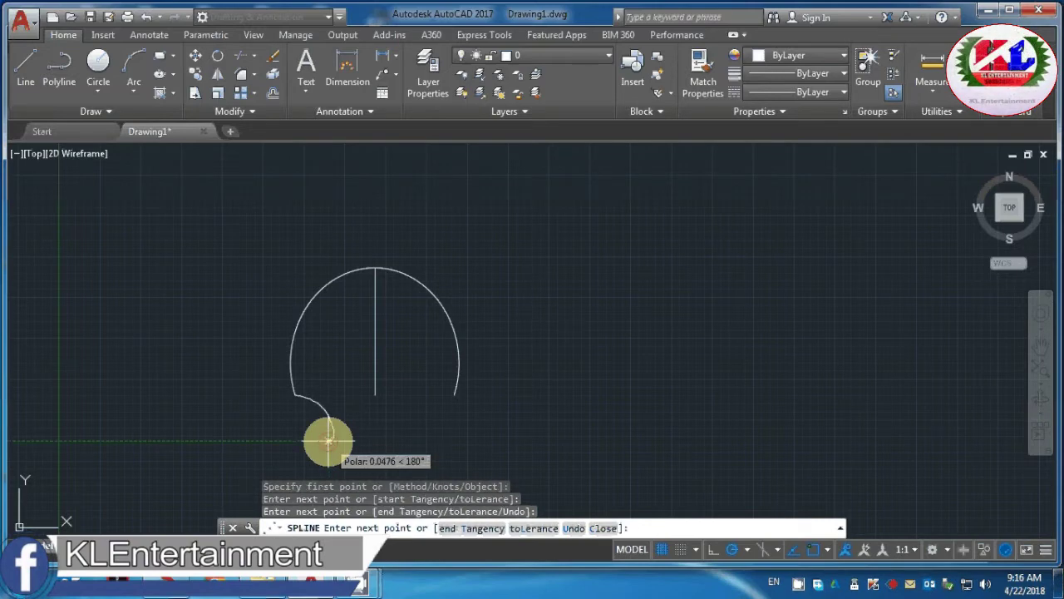
key("Return")
scroll(422, 447, "up", 2)
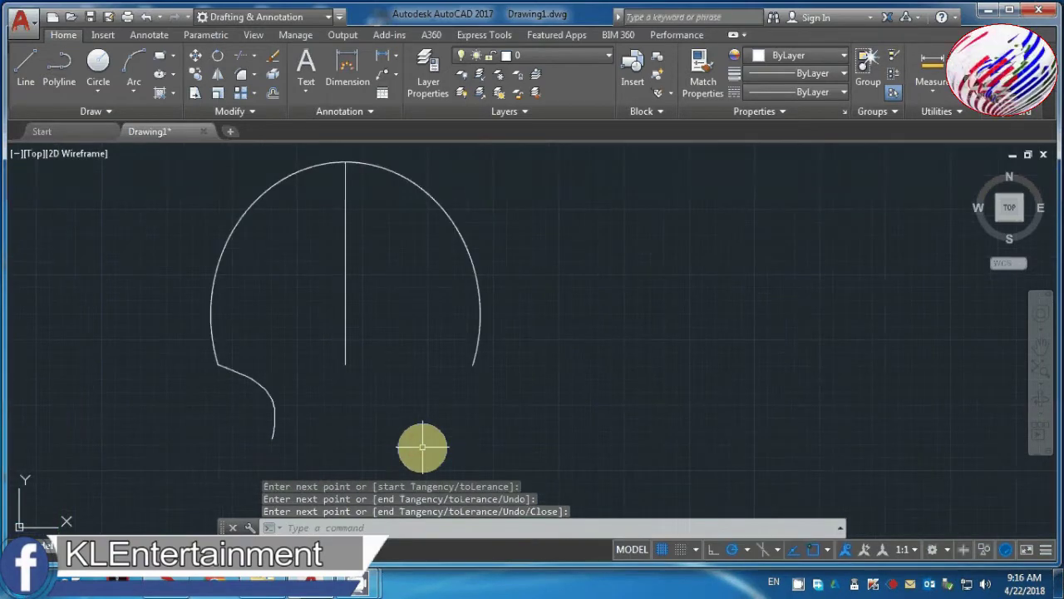
scroll(299, 400, "down", 2)
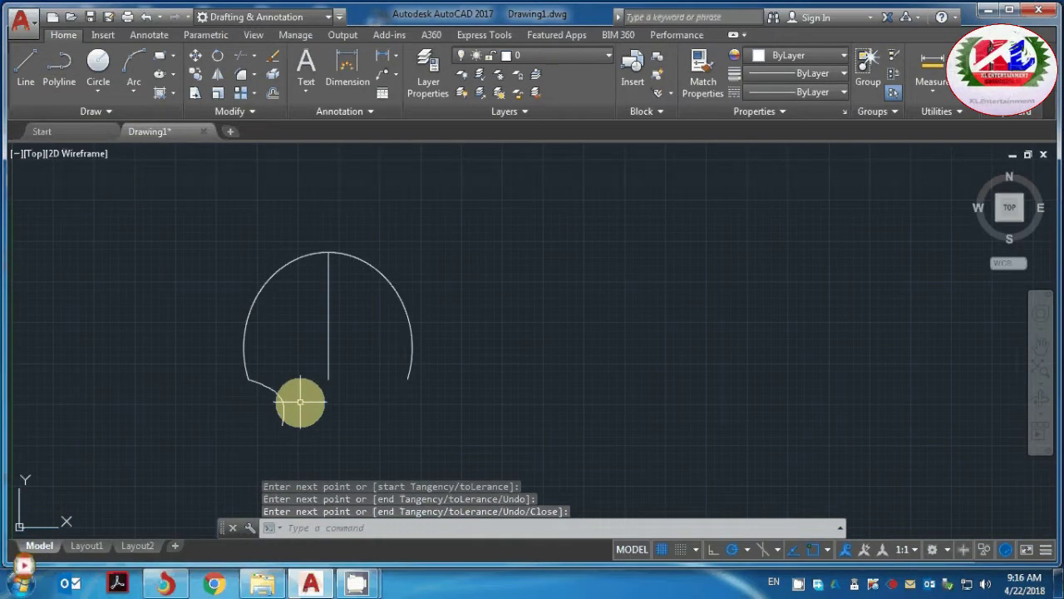
type("j")
key("Return")
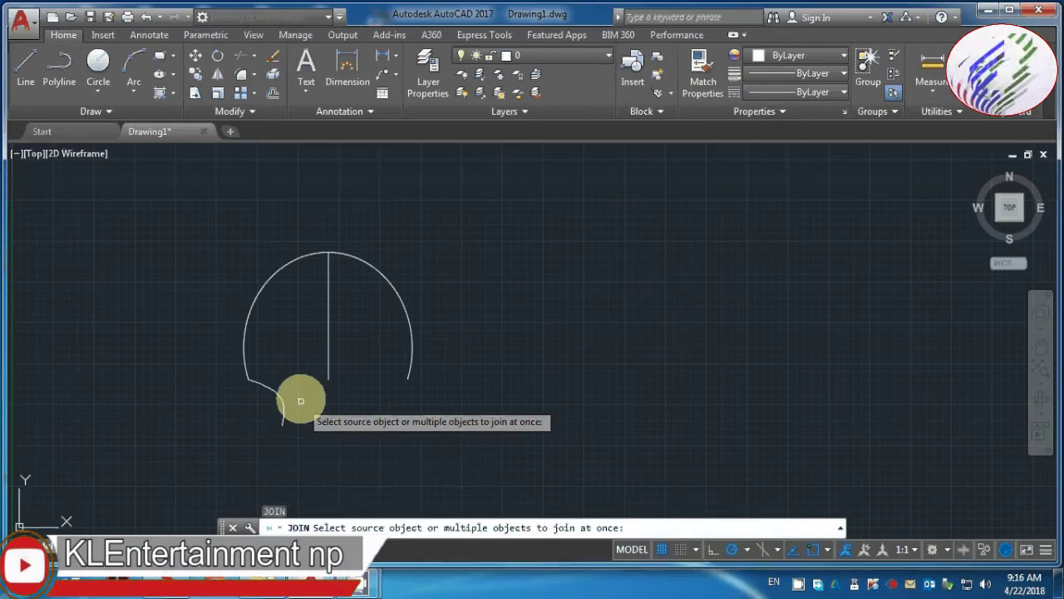
Join the dome arc and the lower neck curve into one spline
left_click(246, 341)
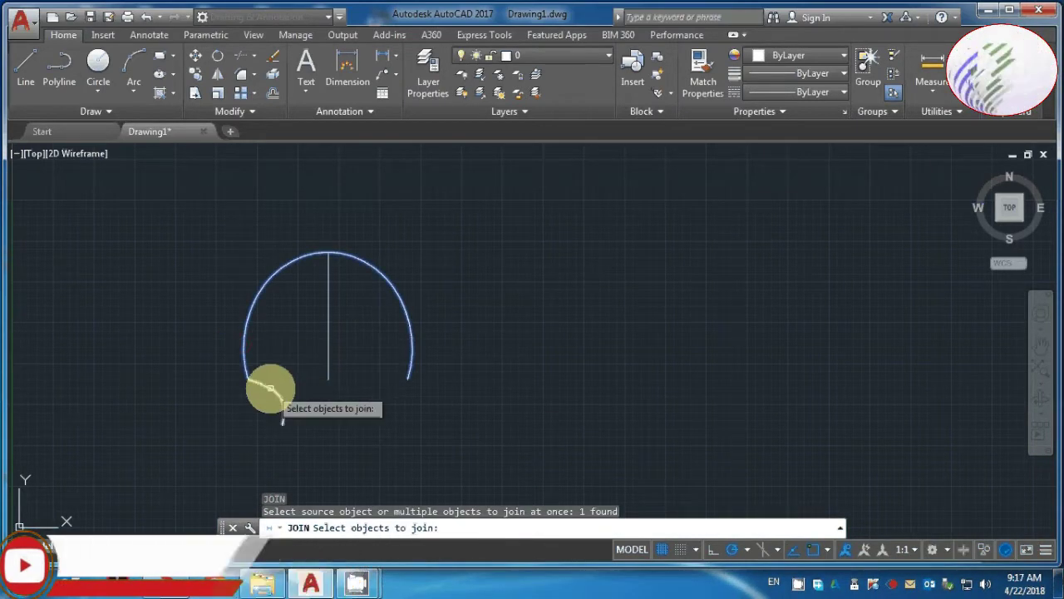
left_click(270, 387)
key("Return")
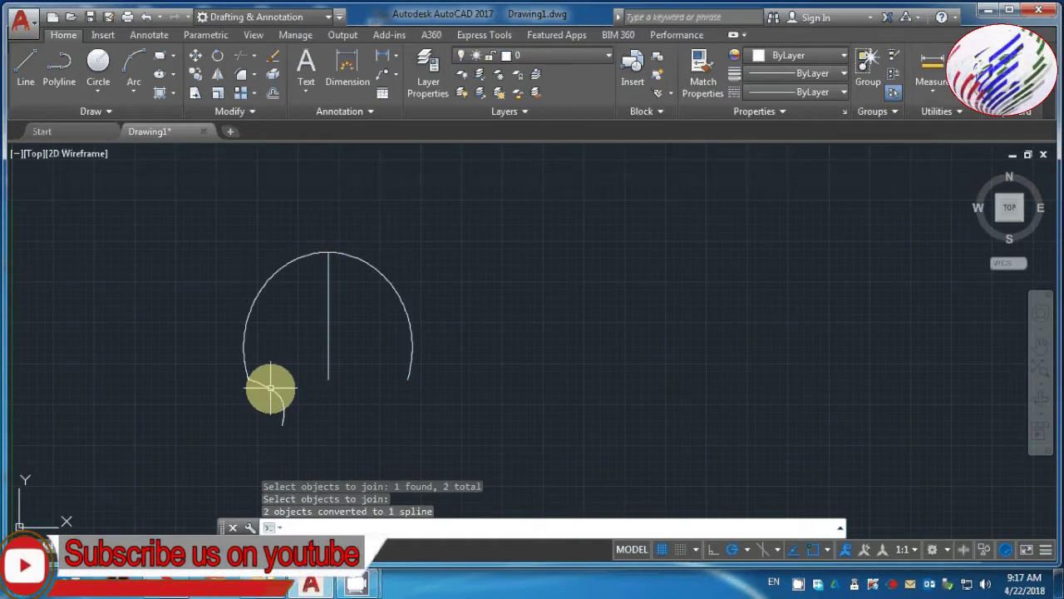
scroll(253, 412, "up", 4)
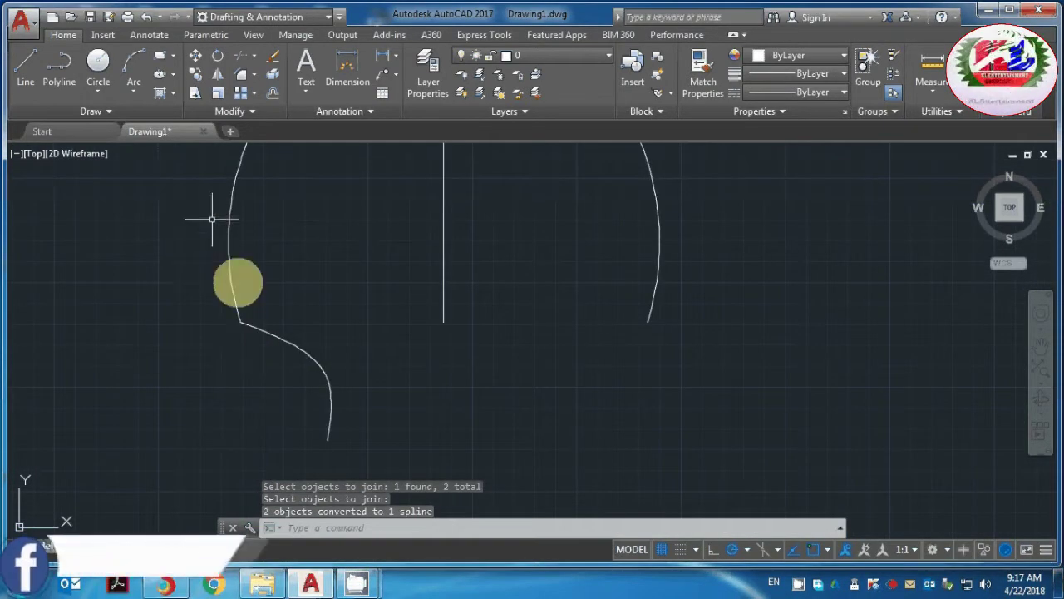
Try removing a control vertex from the joined spline, then cancel it
left_click(240, 321)
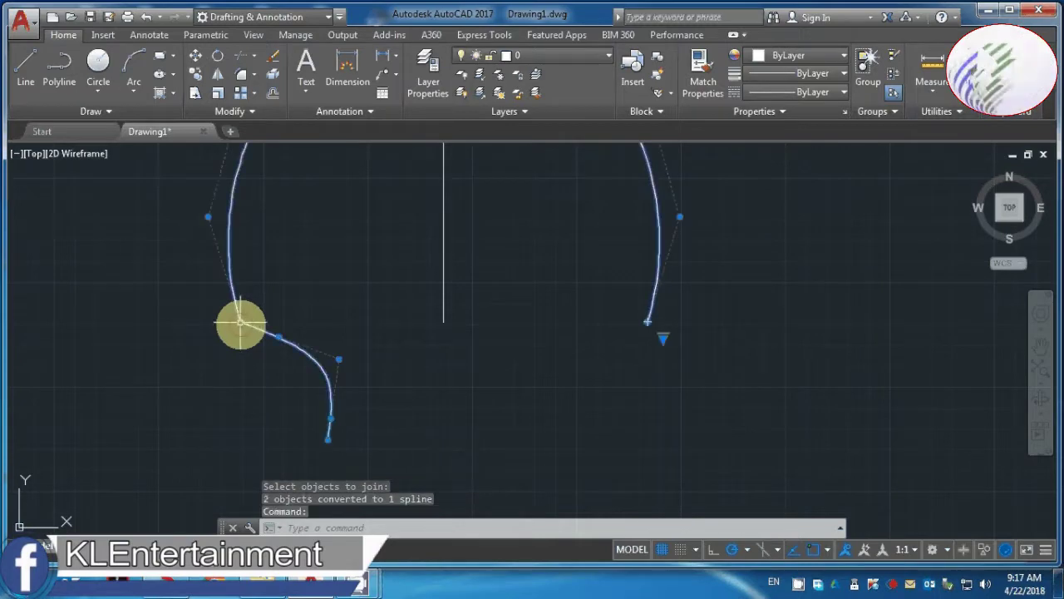
mouse_move(242, 323)
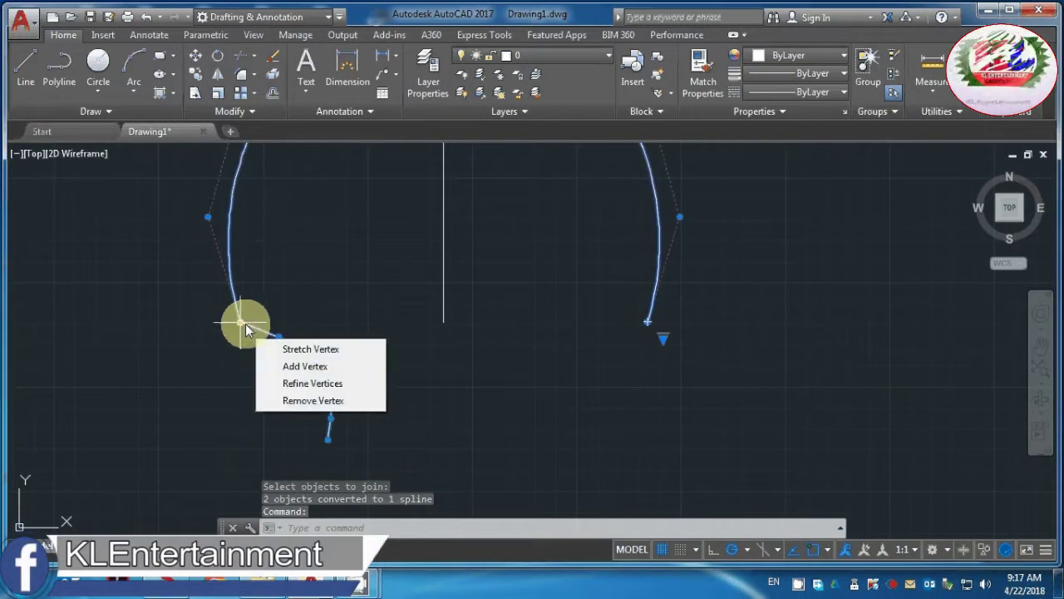
left_click(306, 400)
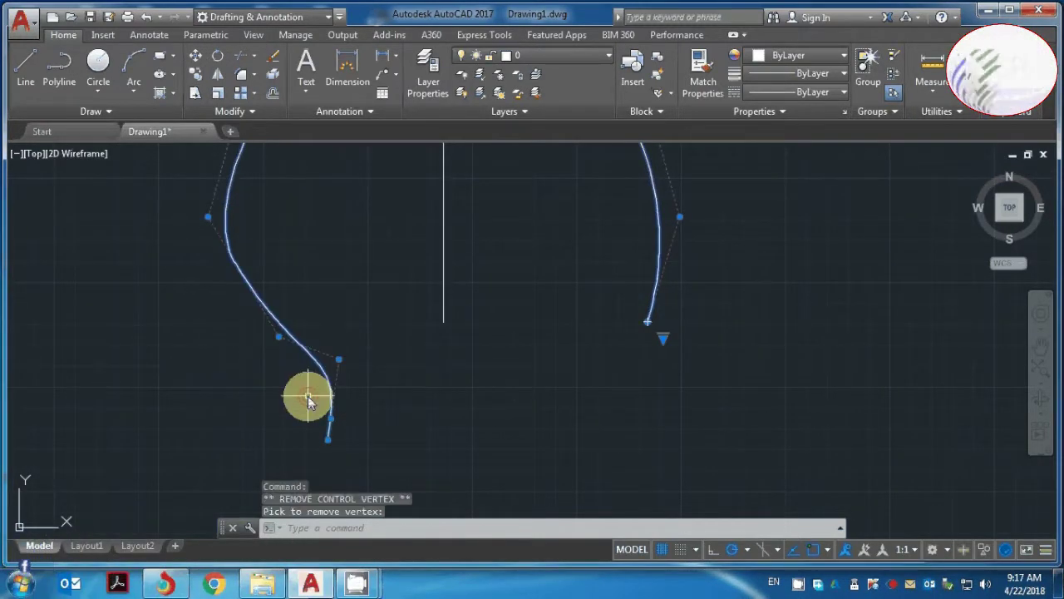
scroll(308, 396, "down", 1)
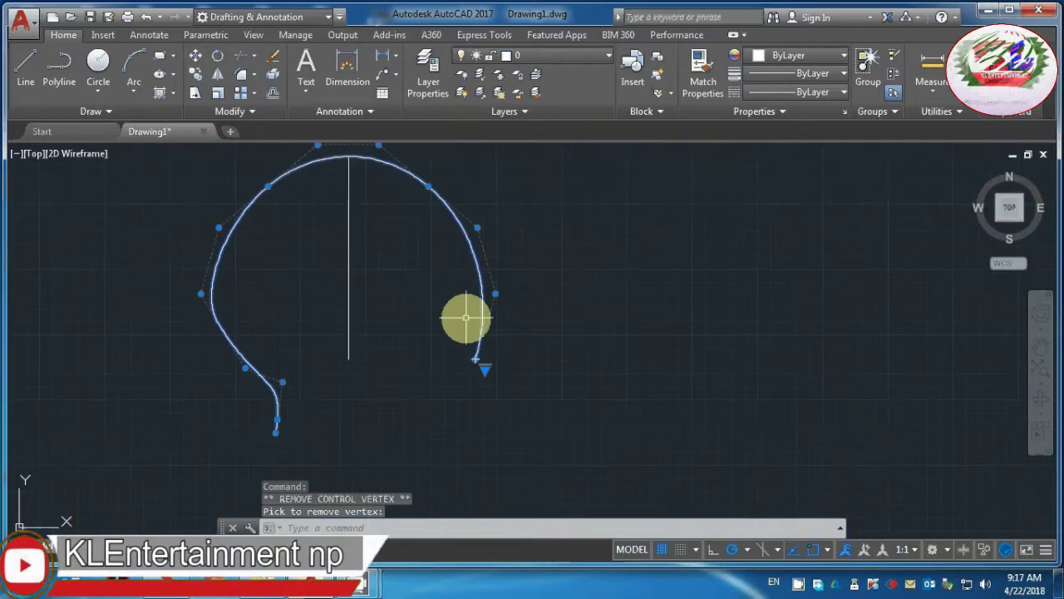
scroll(465, 317, "up", 2)
key("Escape")
type("tr")
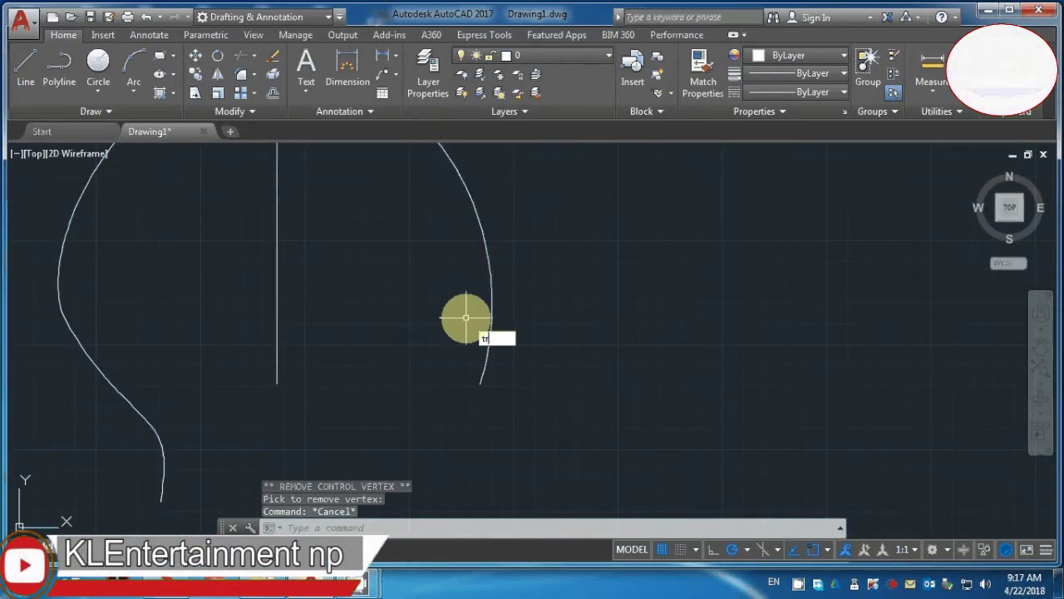
key("Return")
Trim off the arc's right half beyond the vertical centre line
scroll(464, 316, "down", 4)
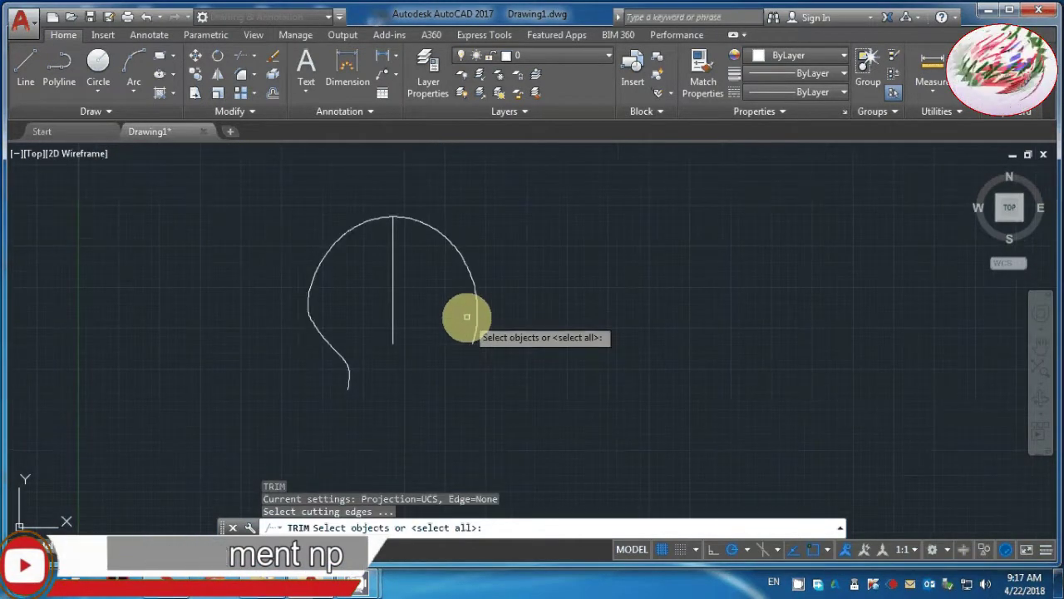
left_click(455, 248)
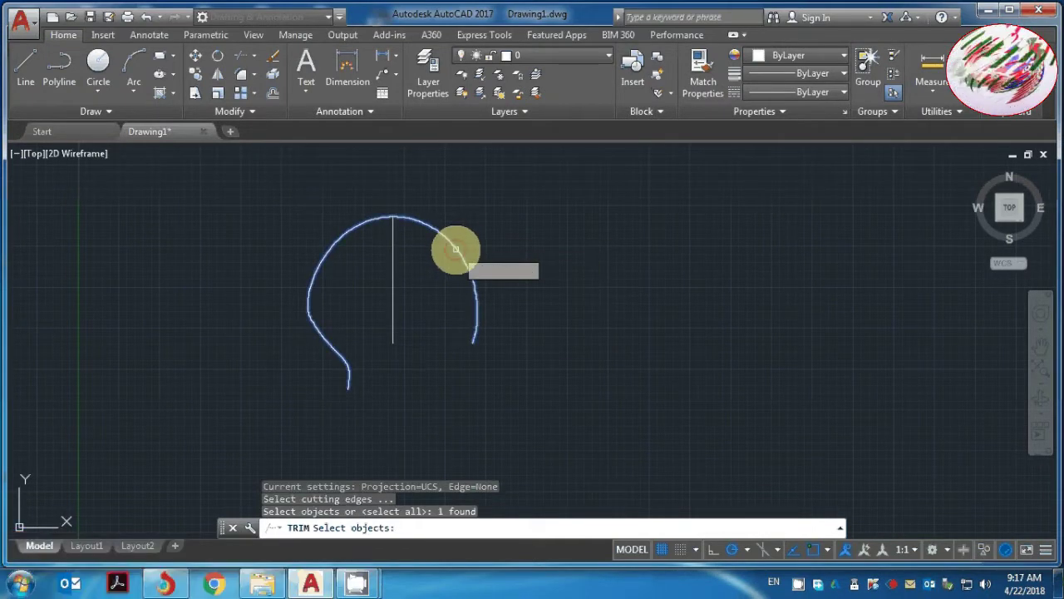
key("Return")
key("Escape")
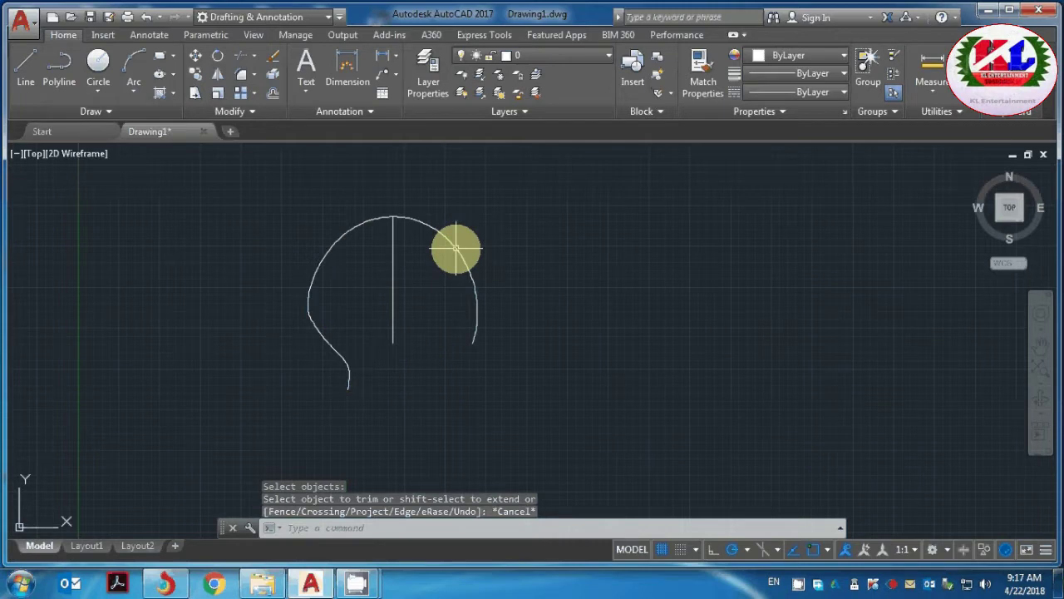
key("Return")
key("Return")
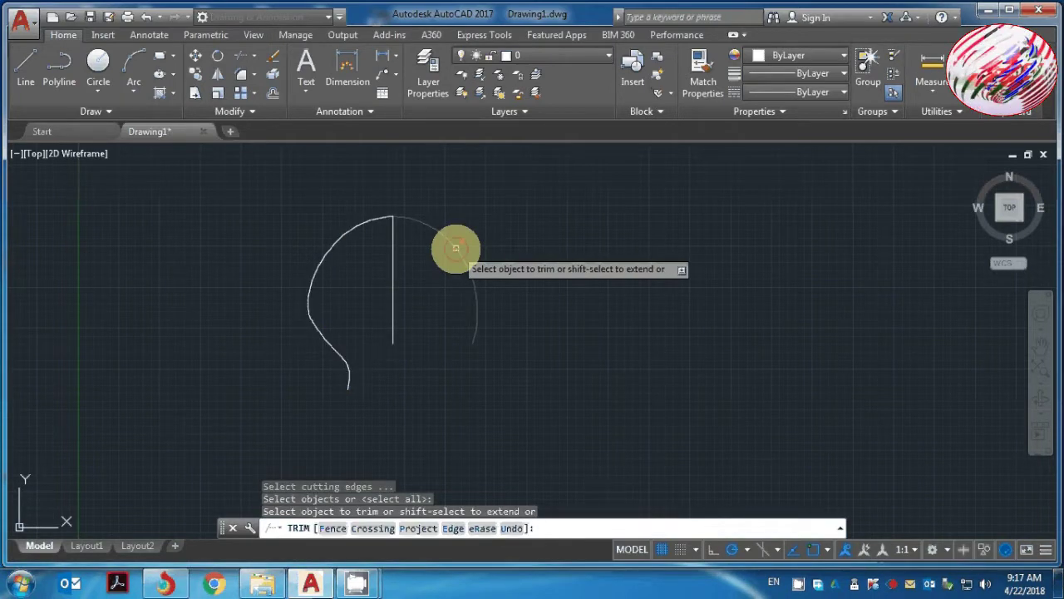
left_click(456, 247)
key("Escape")
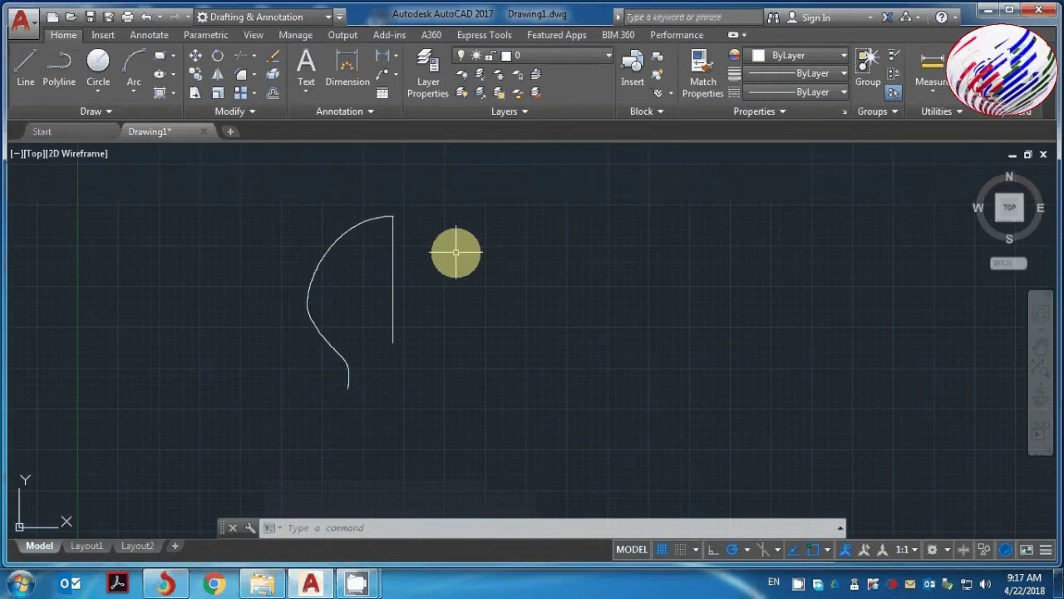
Stretch the spline's top end toward the vertical line's top, then undo the reshape
scroll(340, 223, "up", 2)
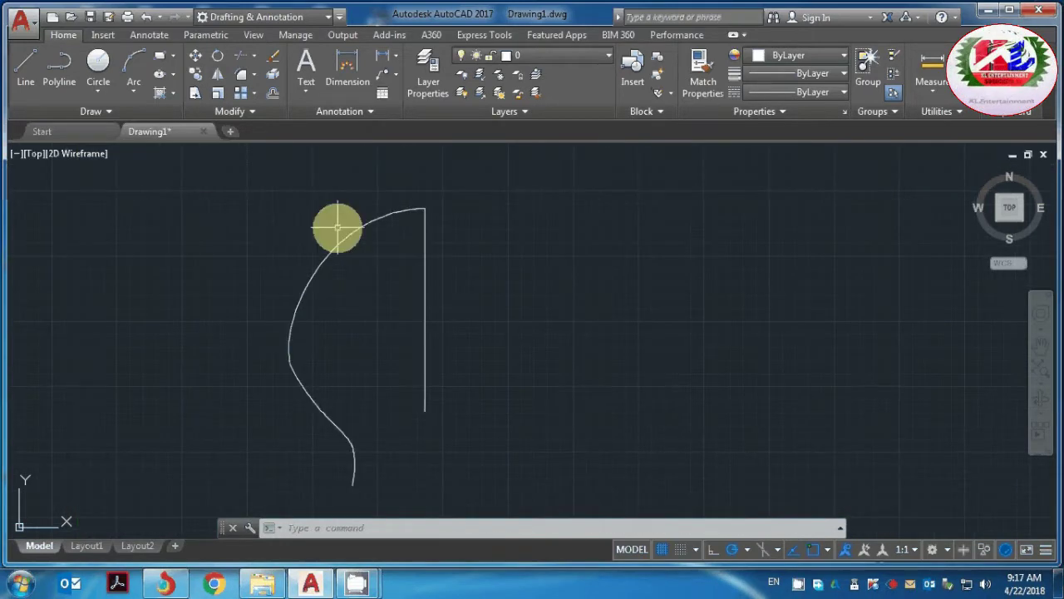
left_click(414, 210)
left_click(423, 208)
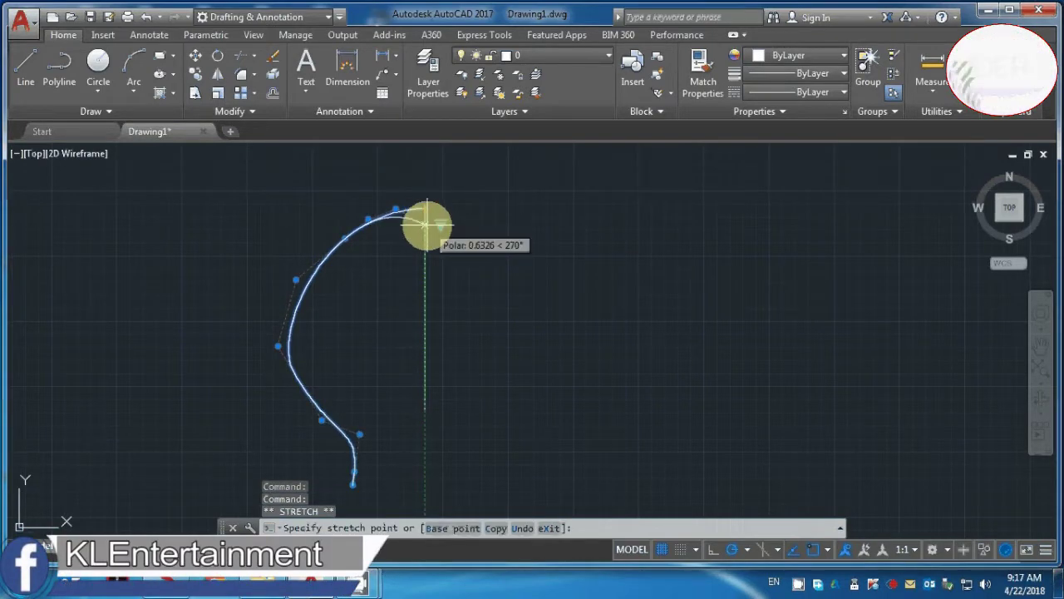
left_click(424, 223)
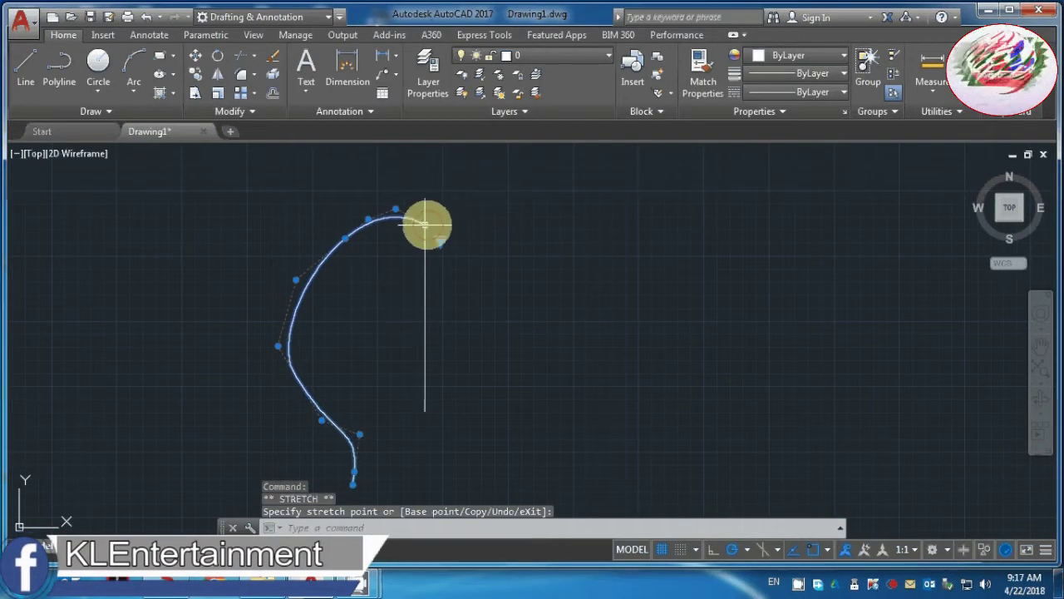
left_click(376, 226)
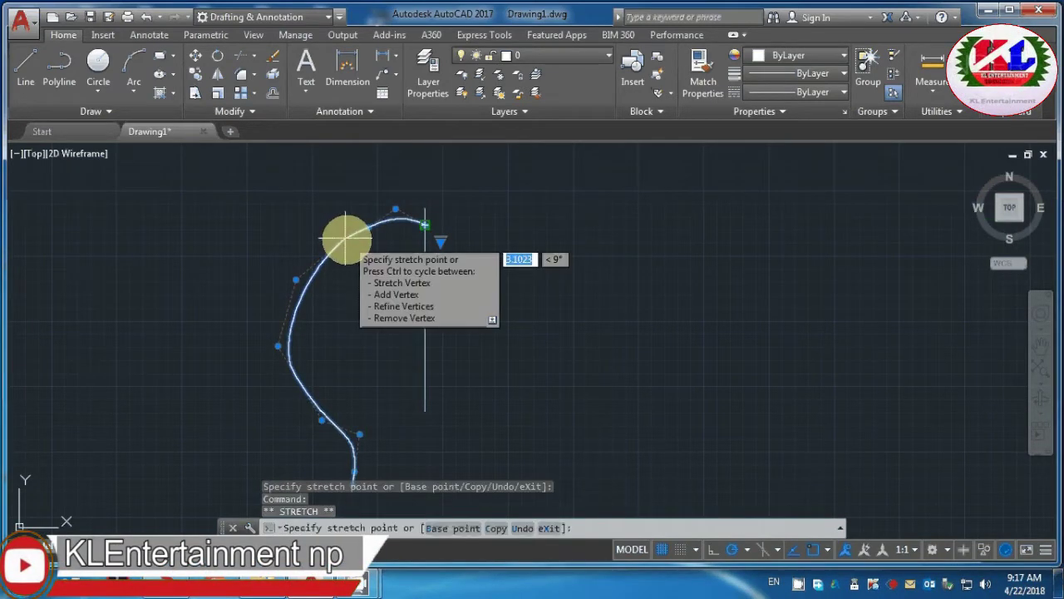
left_click(347, 240)
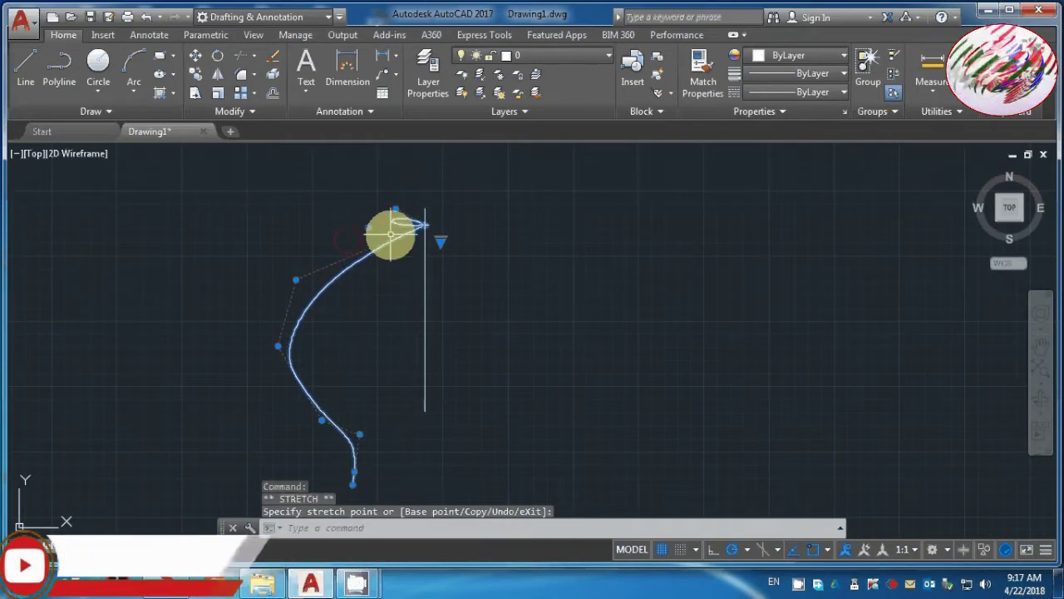
key("ctrl+z")
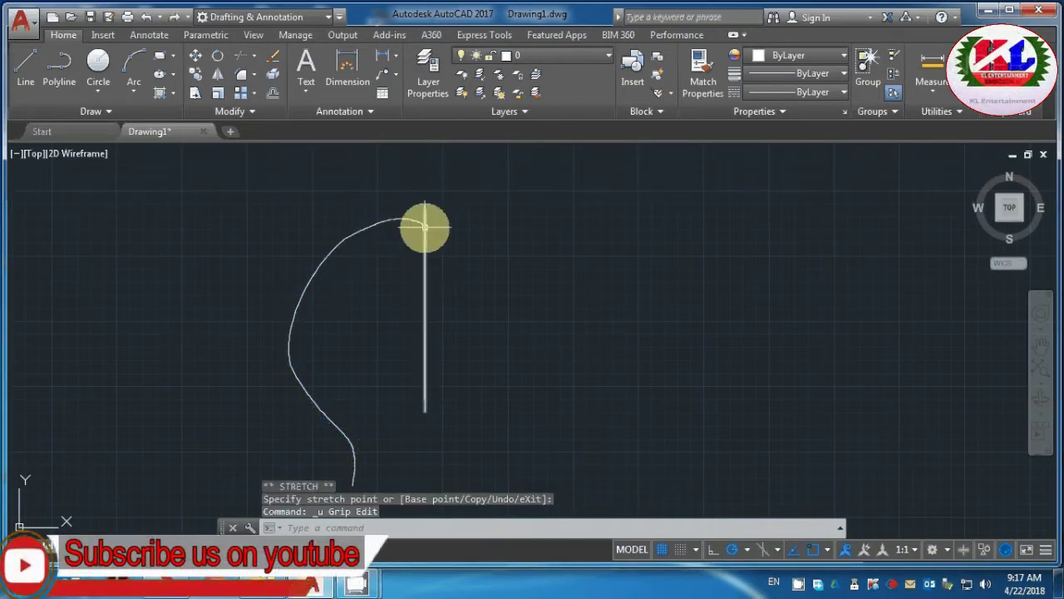
Grip-stretch the curve's top end onto the top endpoint of the vertical line
left_click(423, 222)
left_click(423, 223)
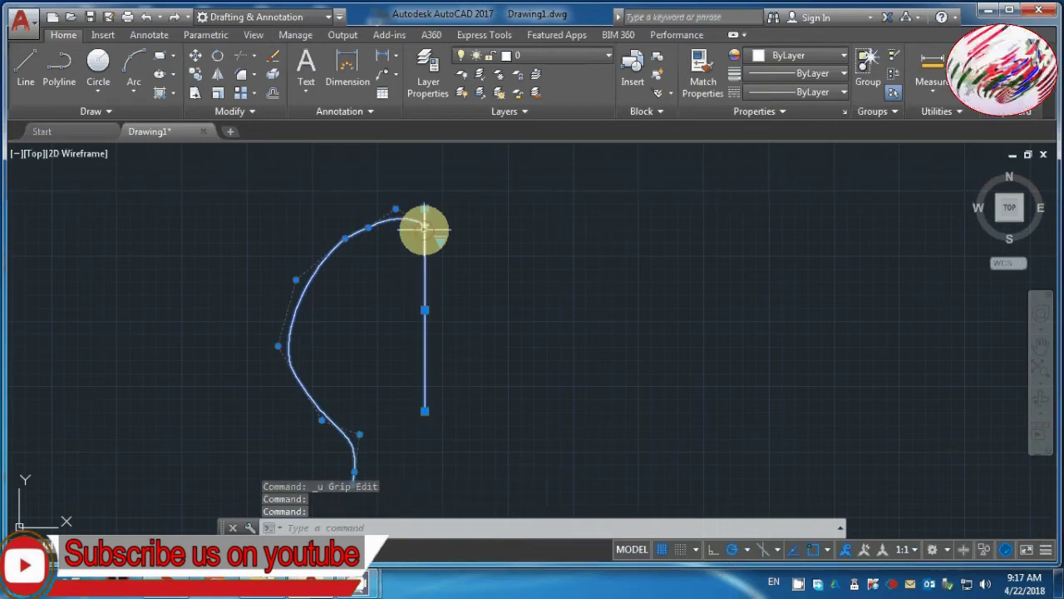
left_click(421, 222)
key("Escape")
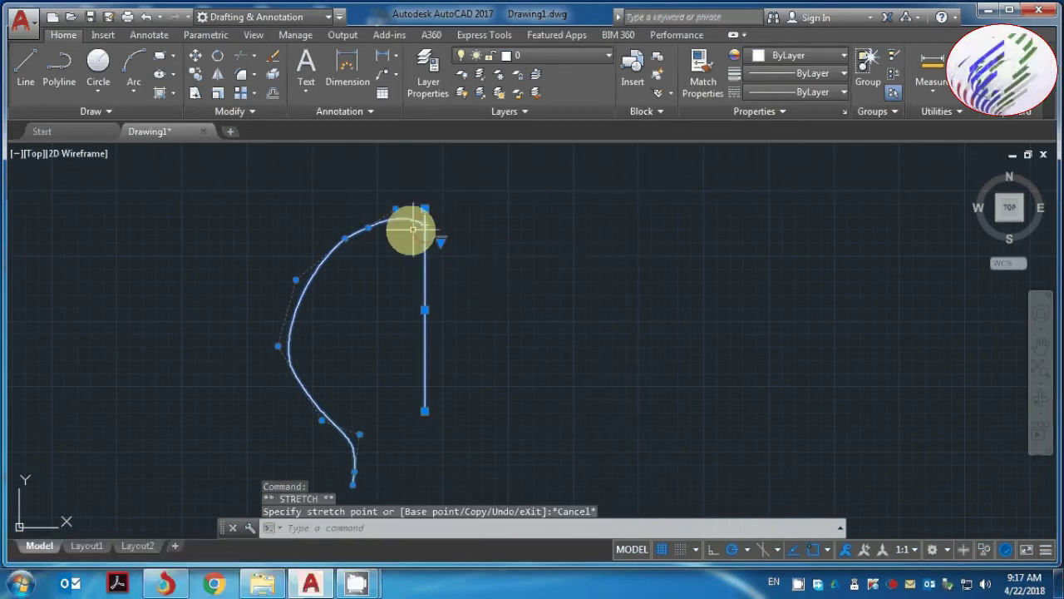
key("Escape")
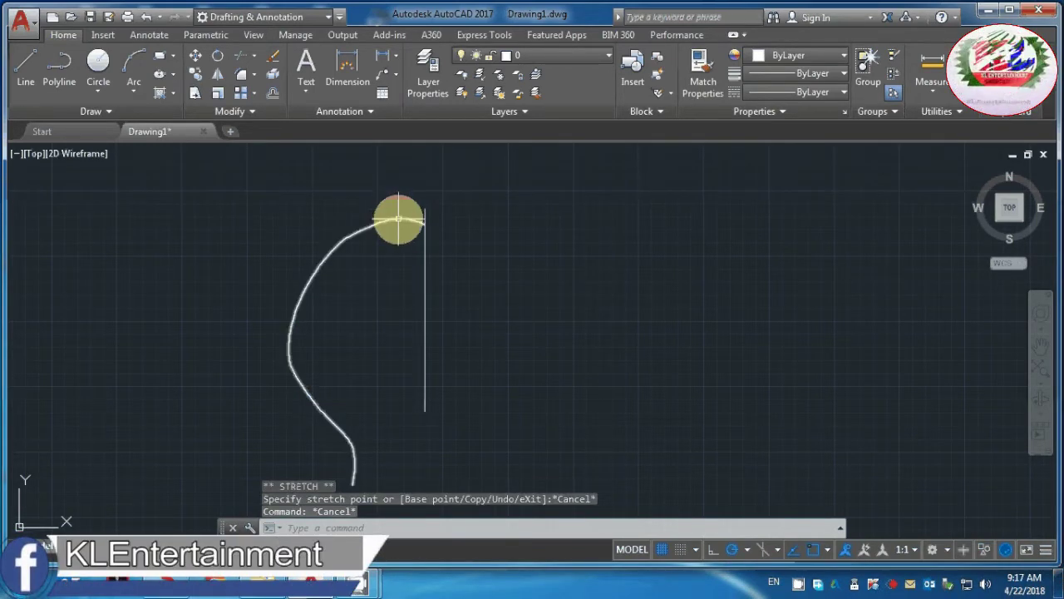
left_click(398, 219)
left_click(423, 223)
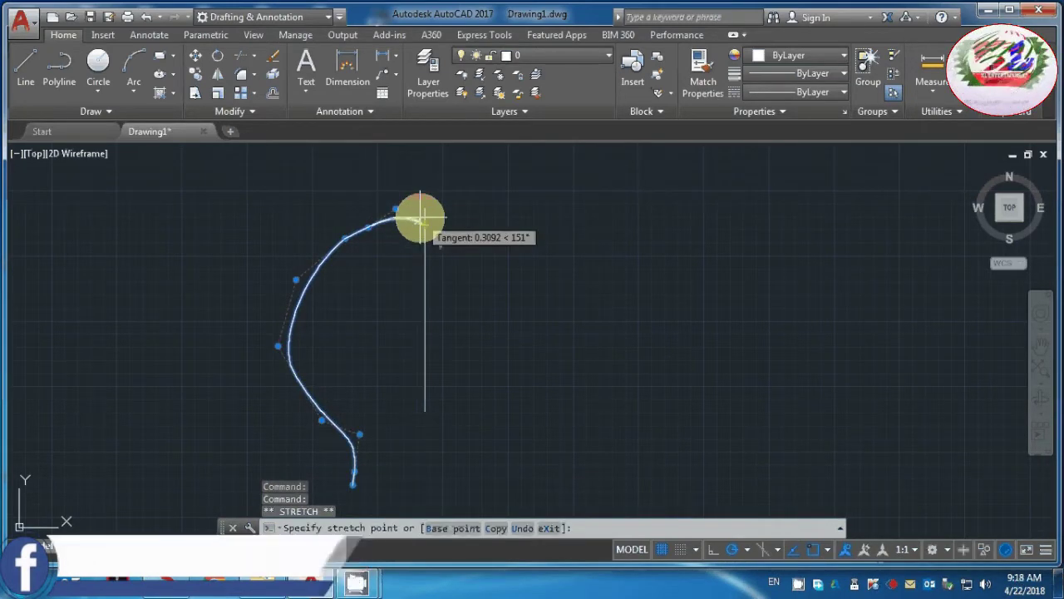
left_click(423, 217)
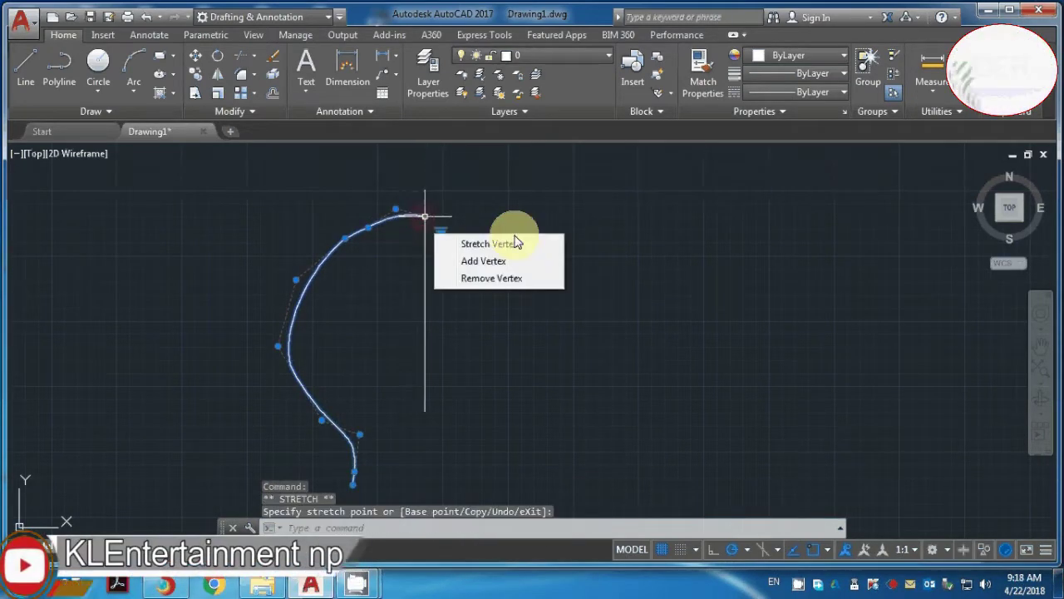
key("Escape")
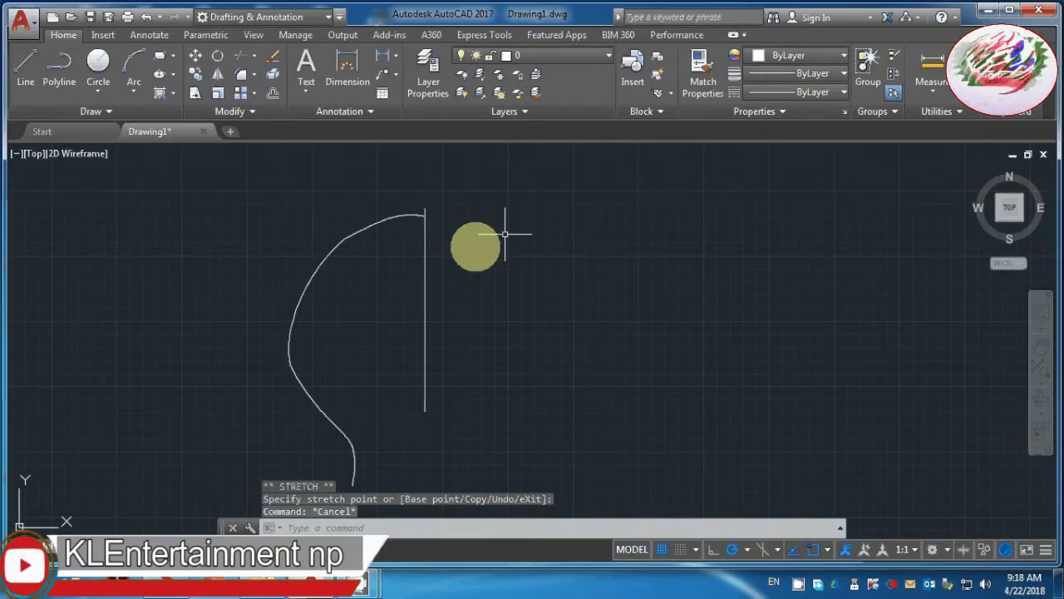
scroll(434, 275, "down", 2)
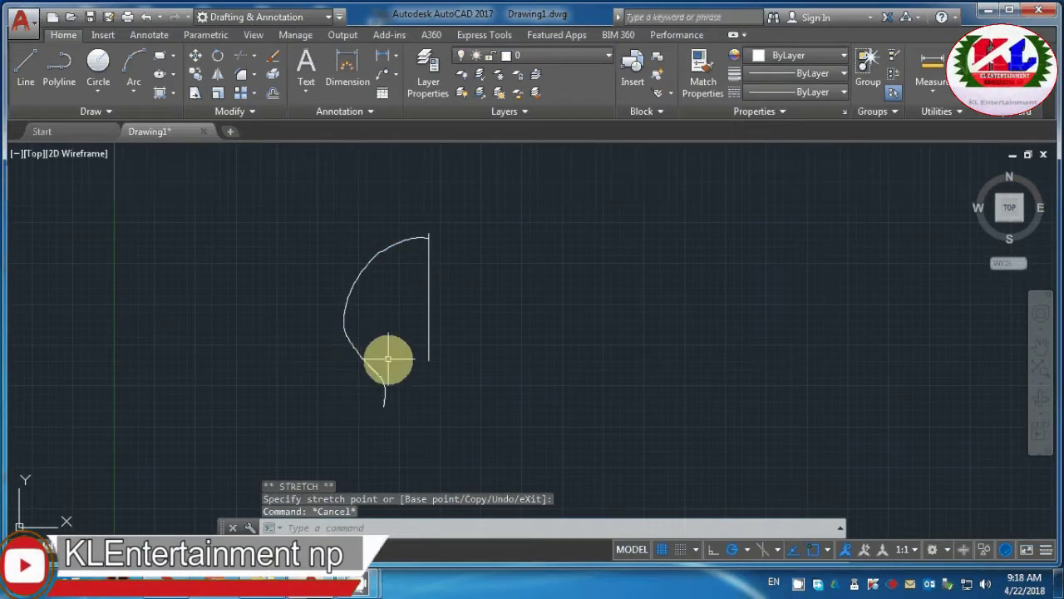
Mirror the curve about the vertical line's top and bottom points, keeping the original
type("mi")
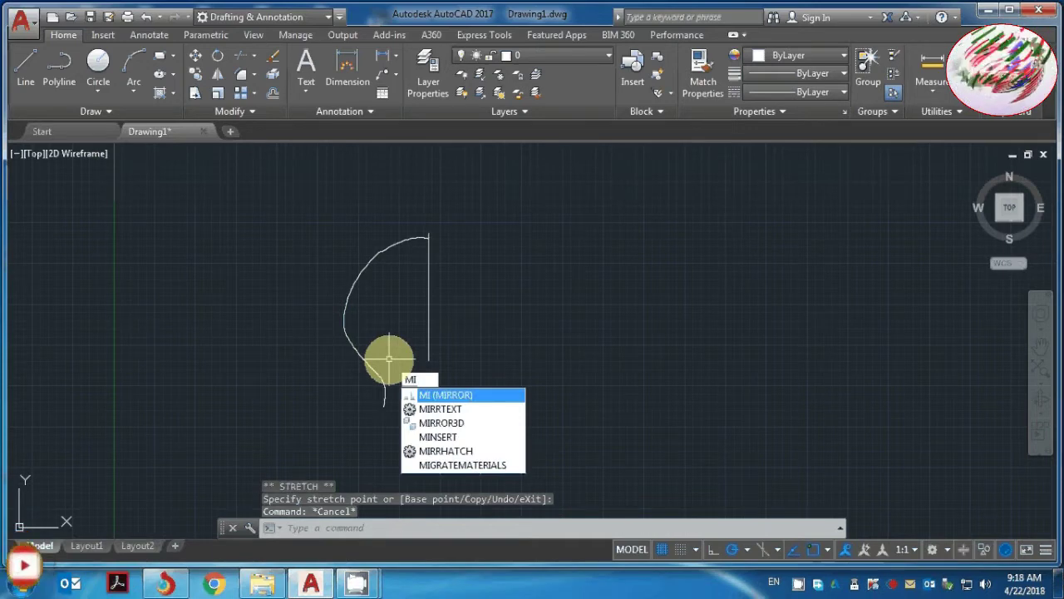
key("Return")
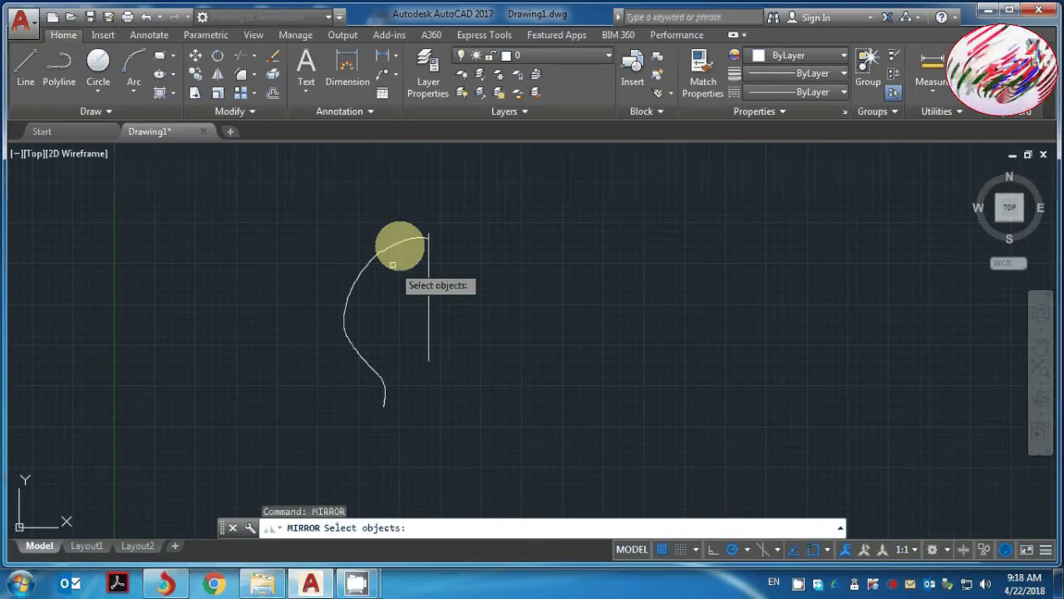
left_click(399, 243)
key("Return")
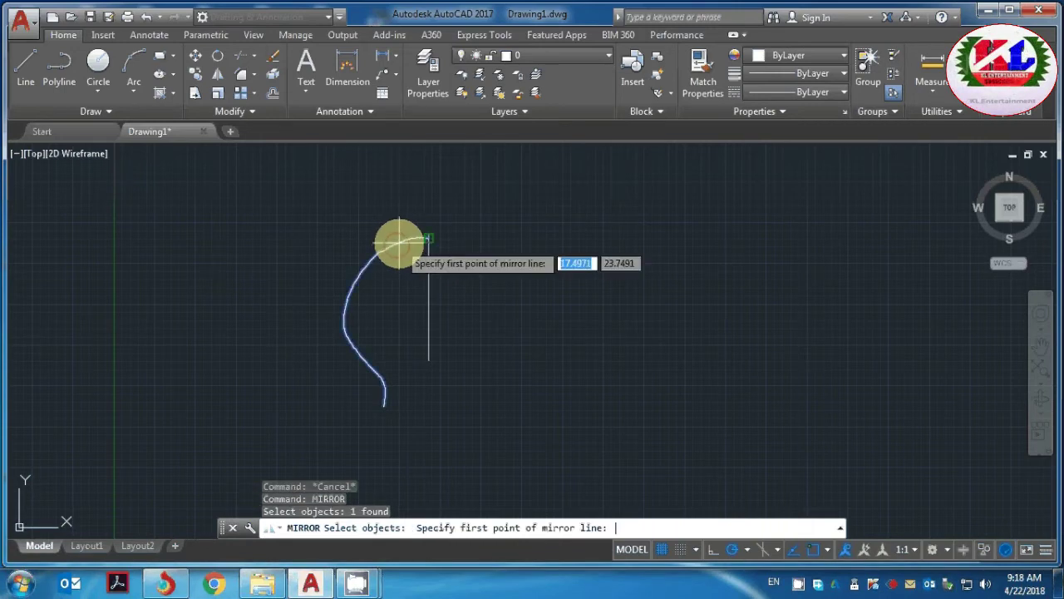
left_click(429, 240)
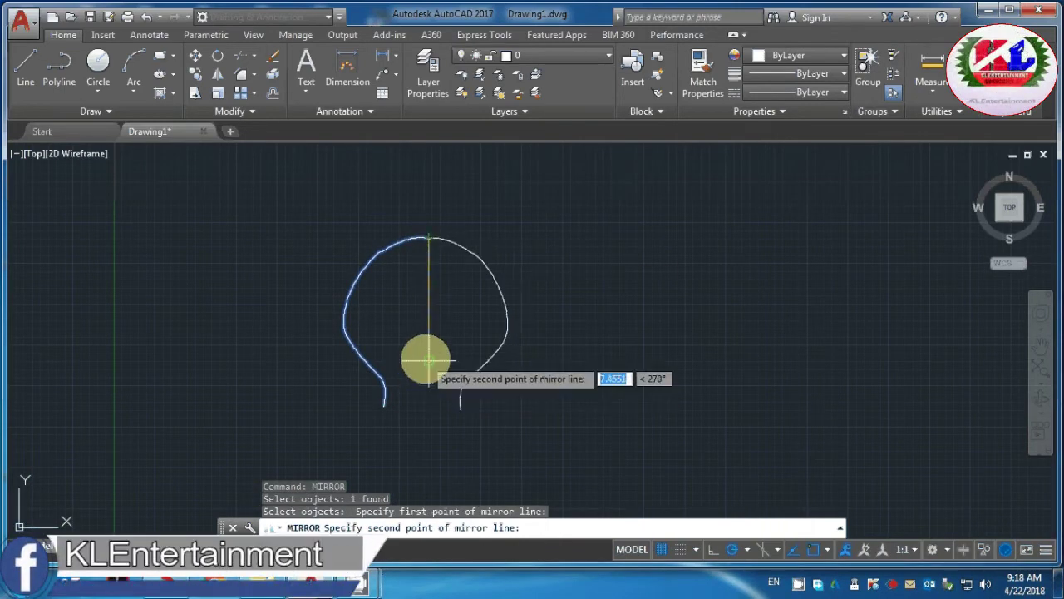
scroll(426, 359, "up", 5)
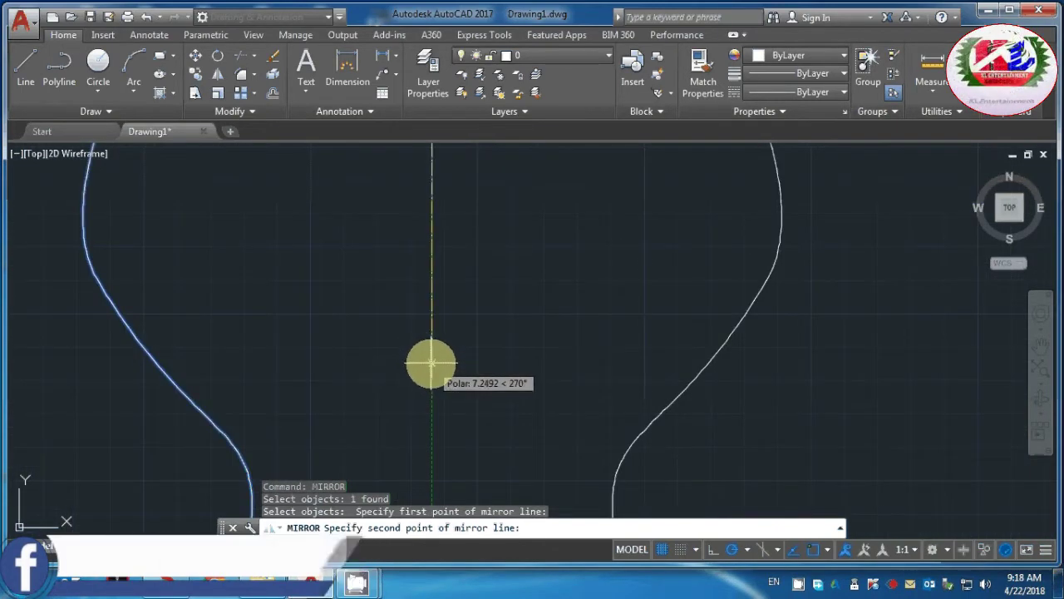
left_click(432, 363)
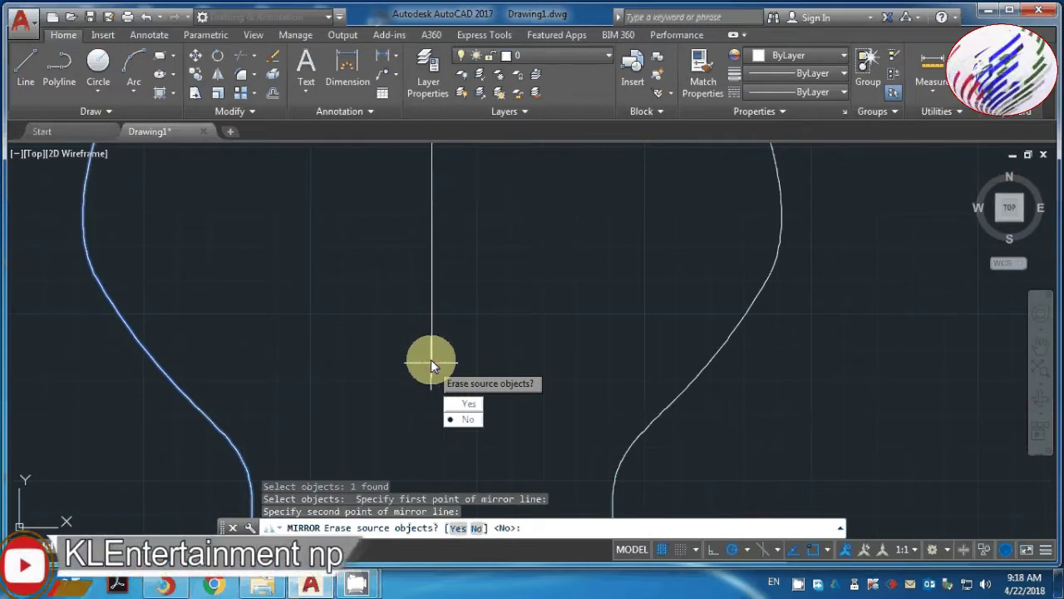
key("Return")
scroll(431, 361, "down", 5)
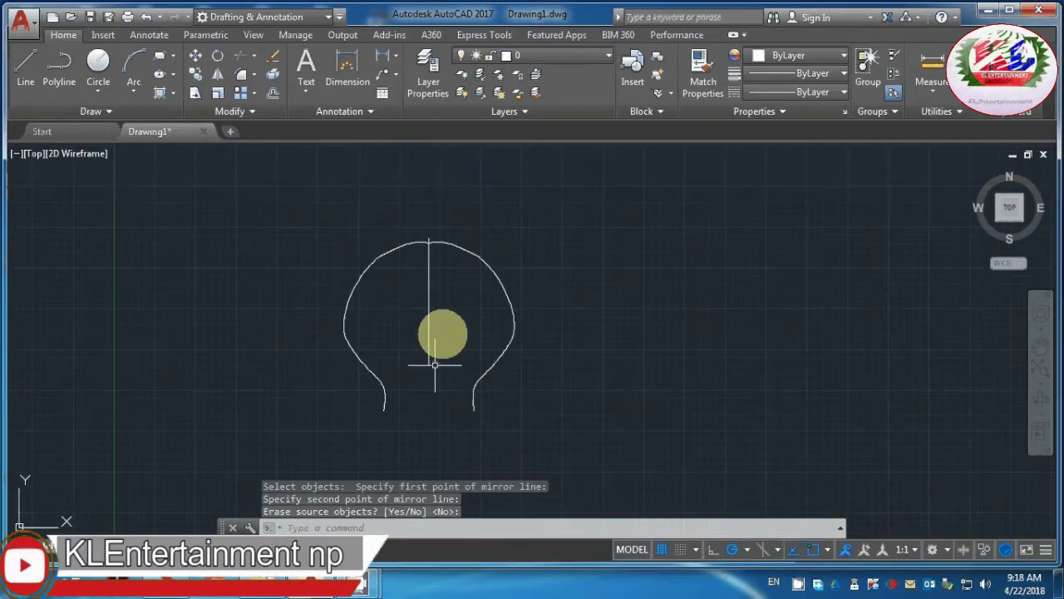
scroll(434, 333, "up", 3)
scroll(415, 216, "up", 2)
scroll(440, 233, "up", 1)
scroll(447, 240, "up", 1)
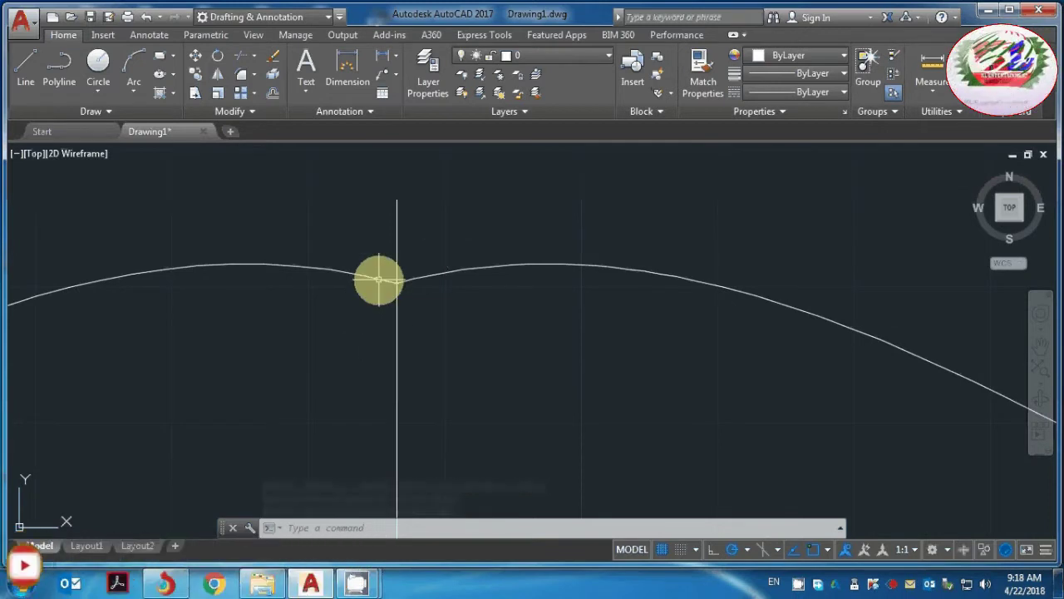
Stretch the left half's top end onto the vertical centre line
left_click(380, 276)
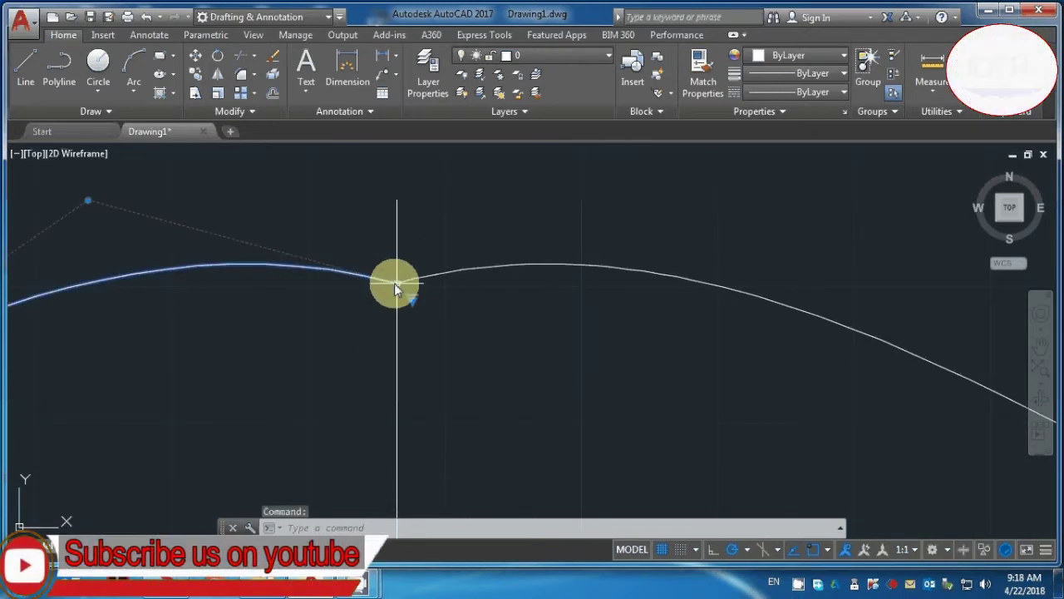
left_click(394, 283)
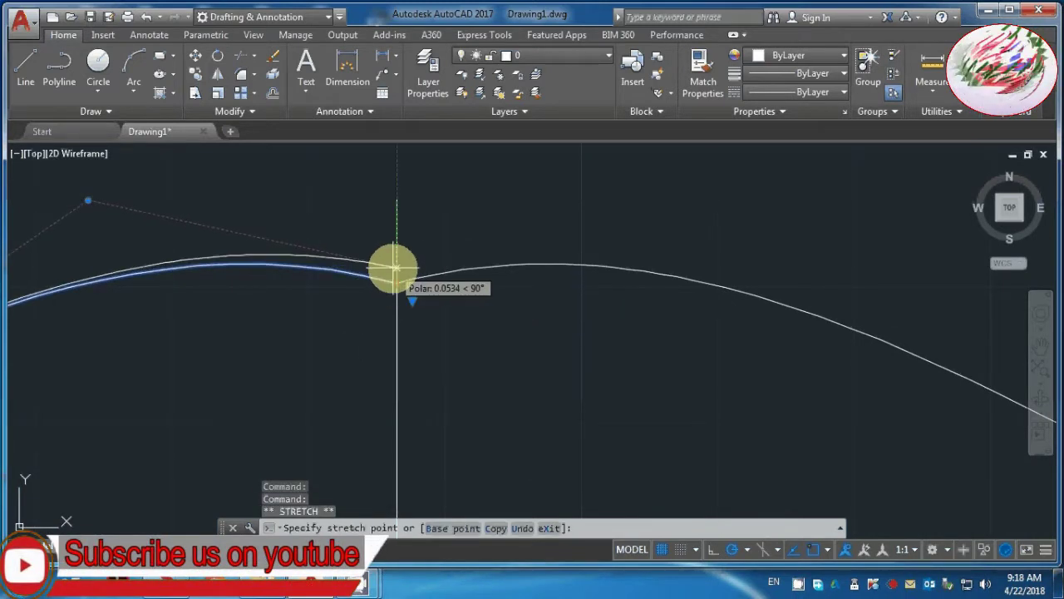
left_click(397, 258)
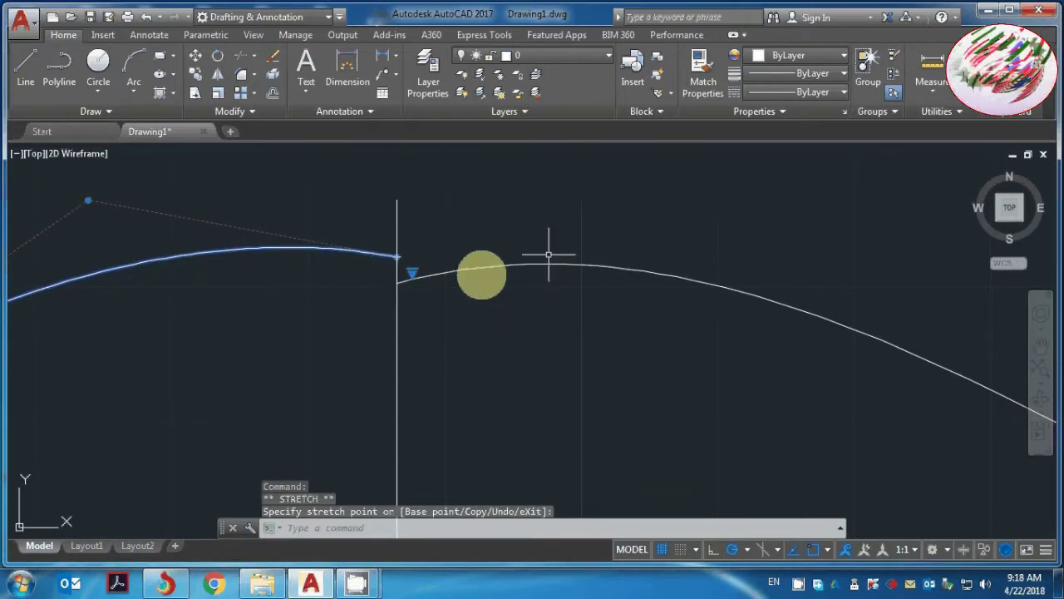
key("Escape")
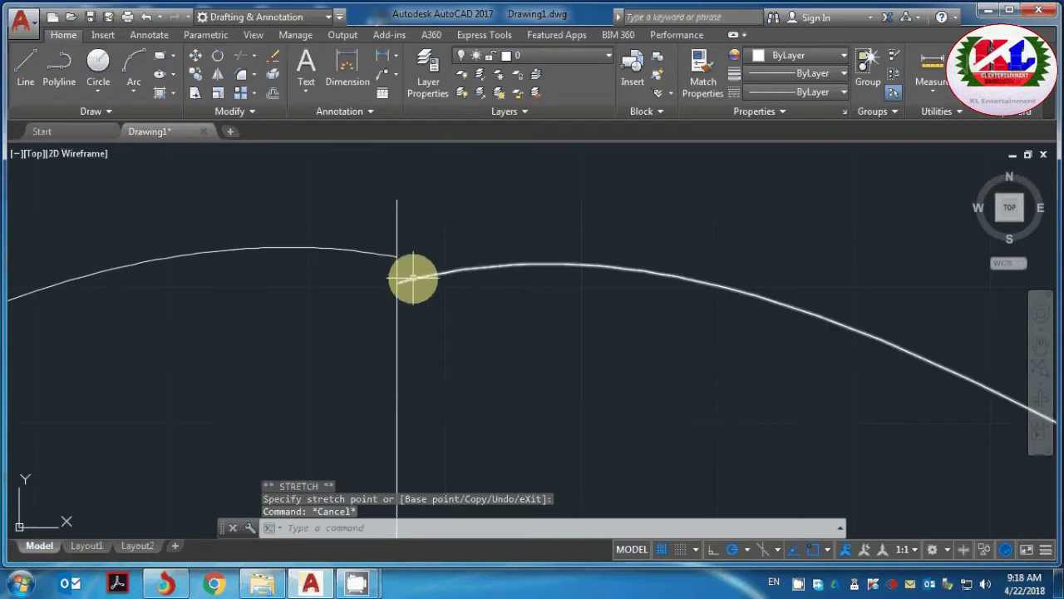
Snap the right half's top end to the same meeting point on the centre line
left_click(408, 274)
left_click(397, 284)
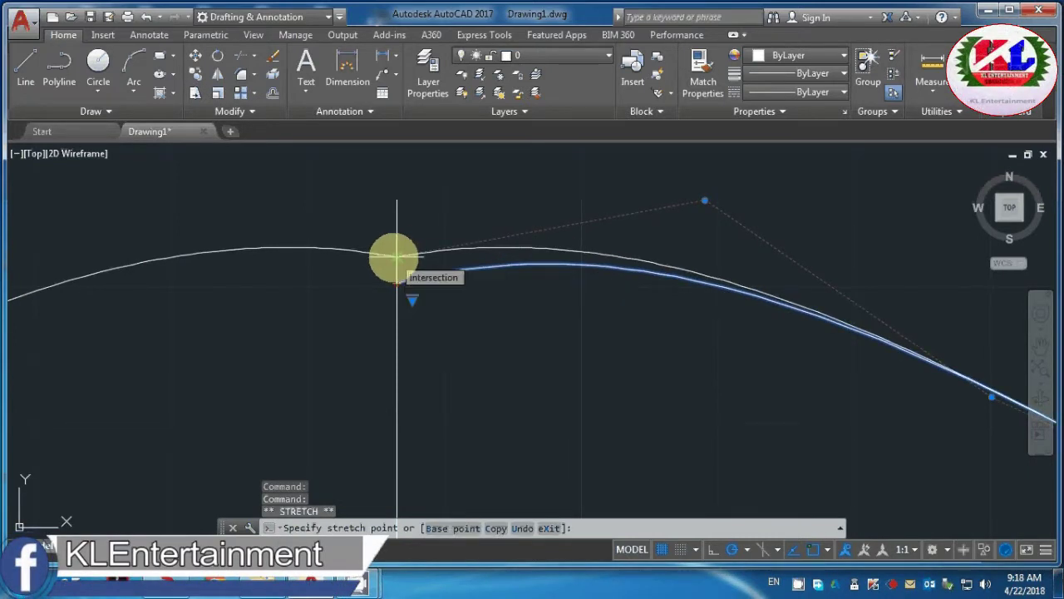
left_click(396, 249)
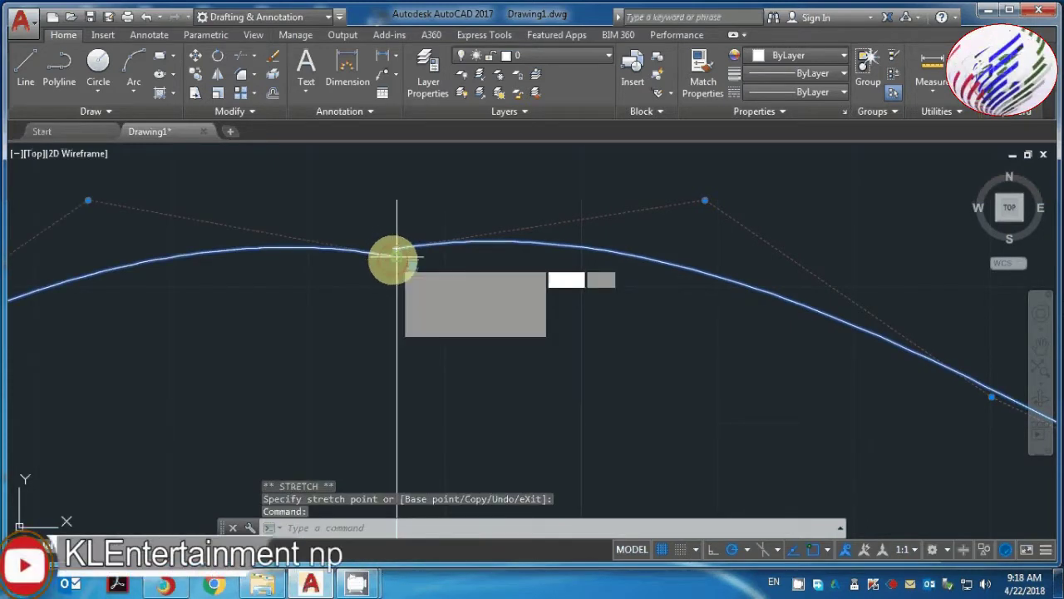
left_click(395, 248)
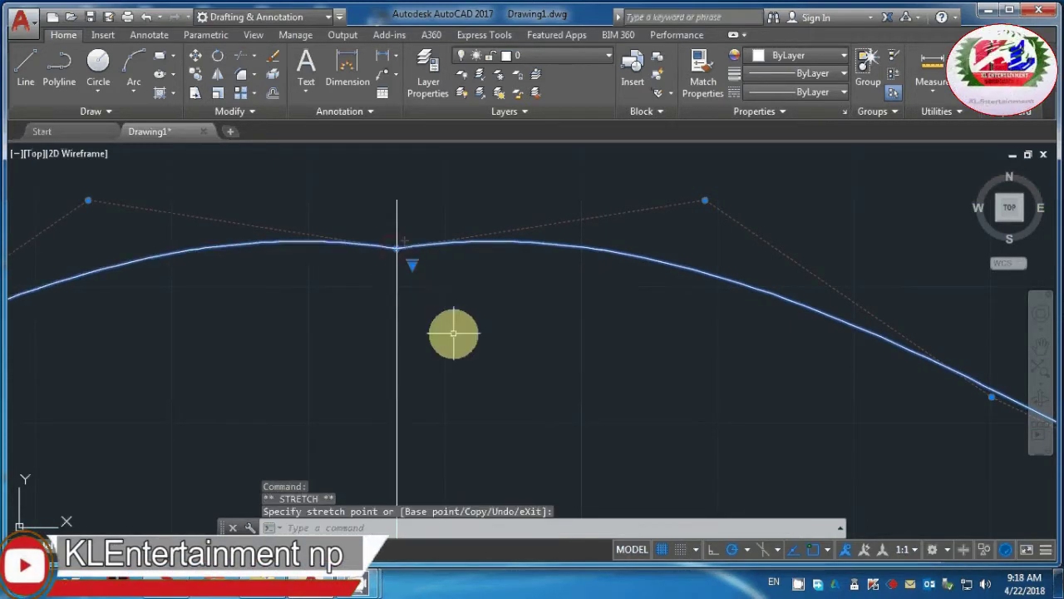
key("Escape")
scroll(459, 342, "down", 5)
scroll(459, 342, "down", 1)
scroll(471, 366, "up", 1)
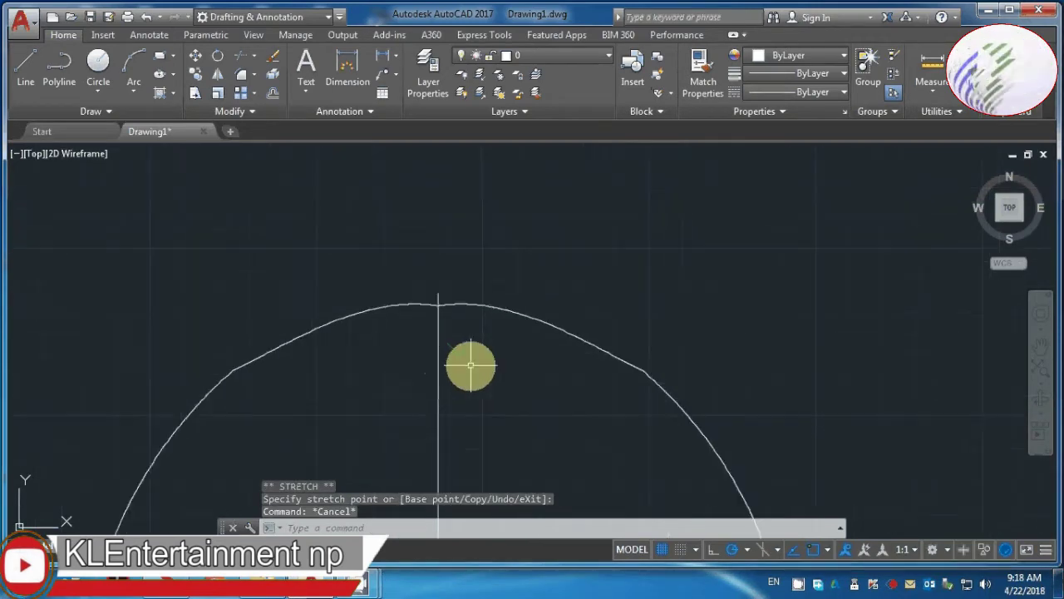
scroll(470, 359, "up", 1)
scroll(470, 359, "down", 5)
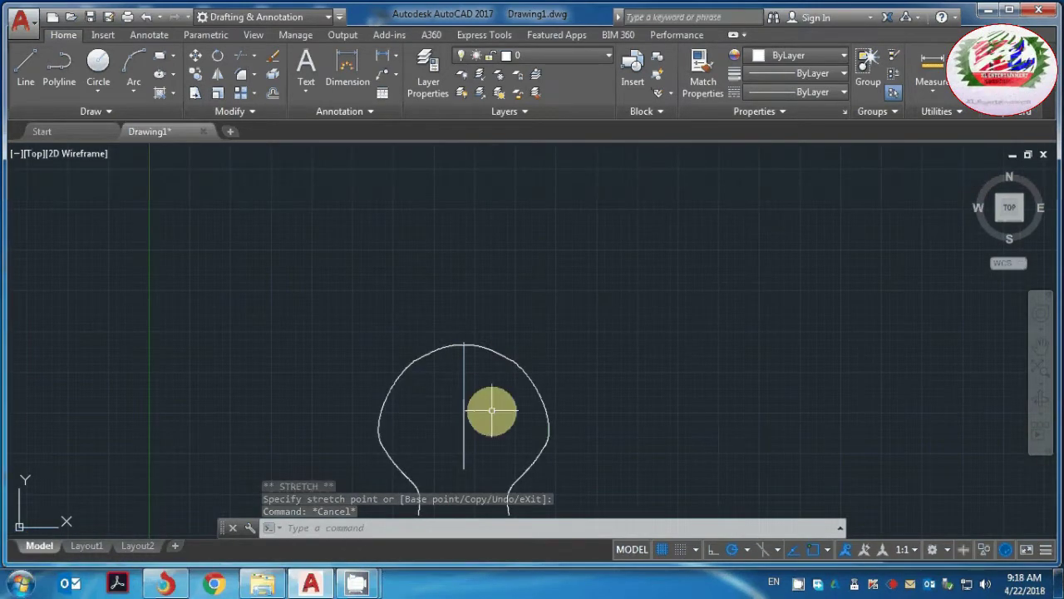
Join the right and left bulb curves into one continuous spline with JOIN
type("j")
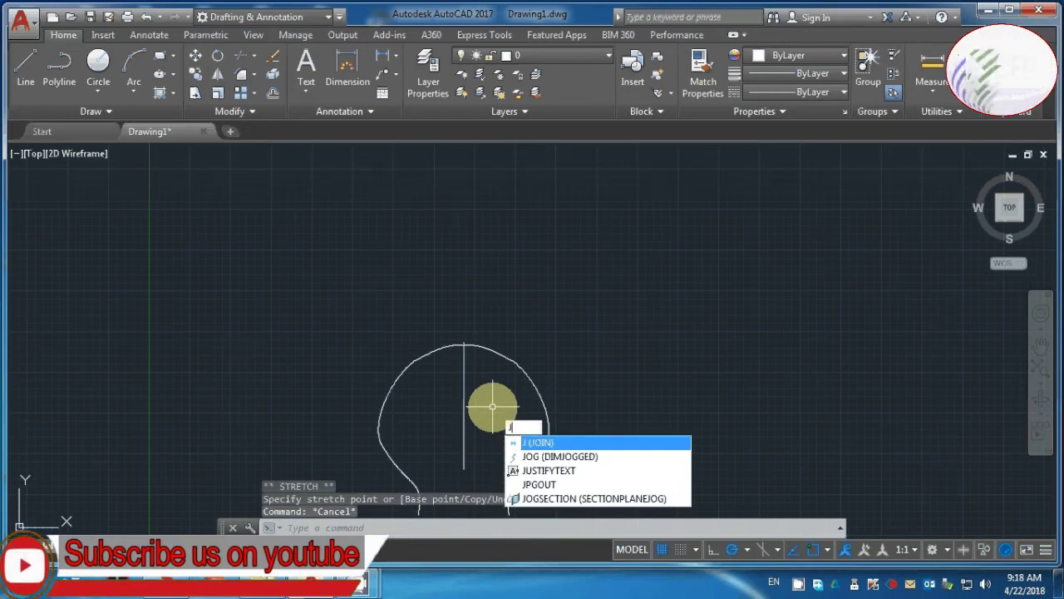
key("Return")
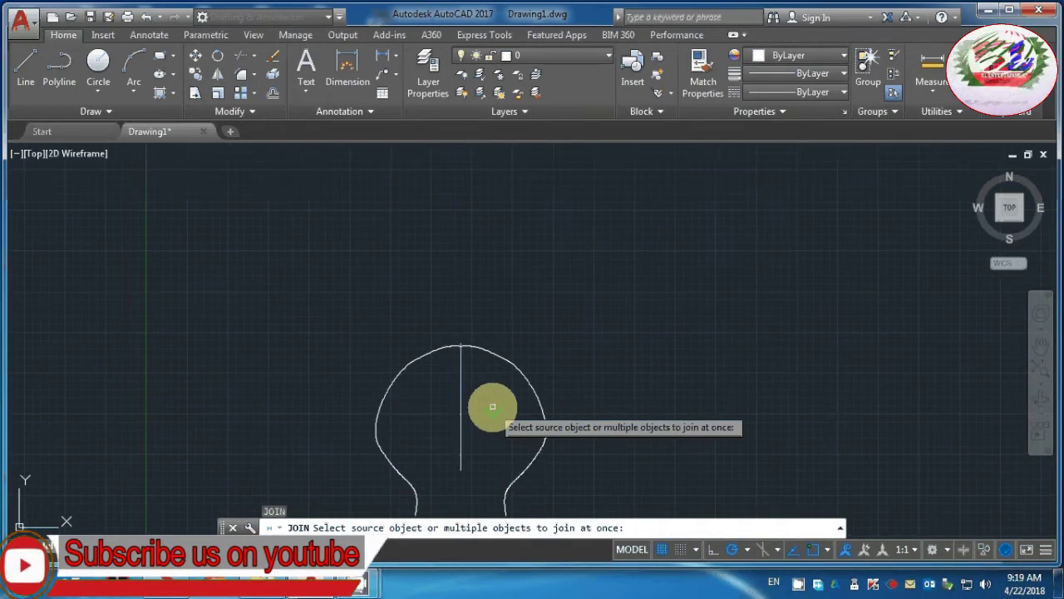
left_click(486, 343)
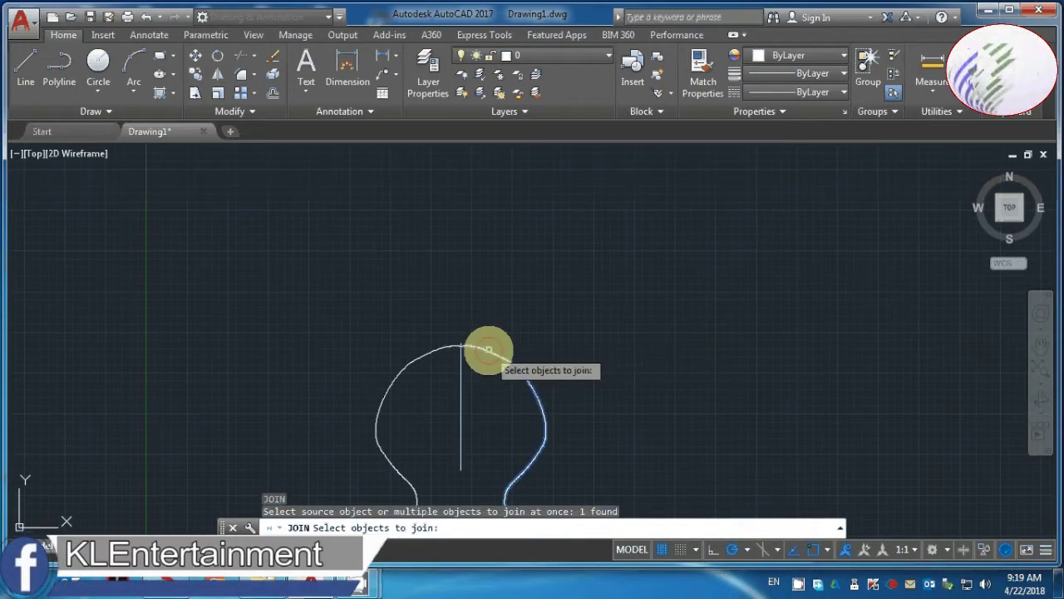
left_click(420, 353)
key("Return")
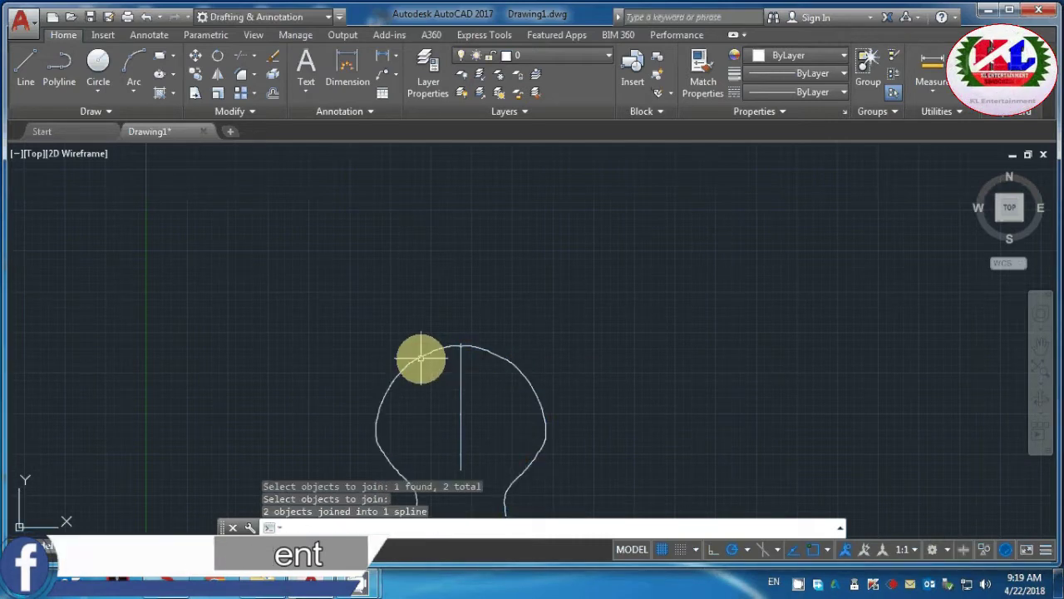
scroll(432, 385, "up", 2)
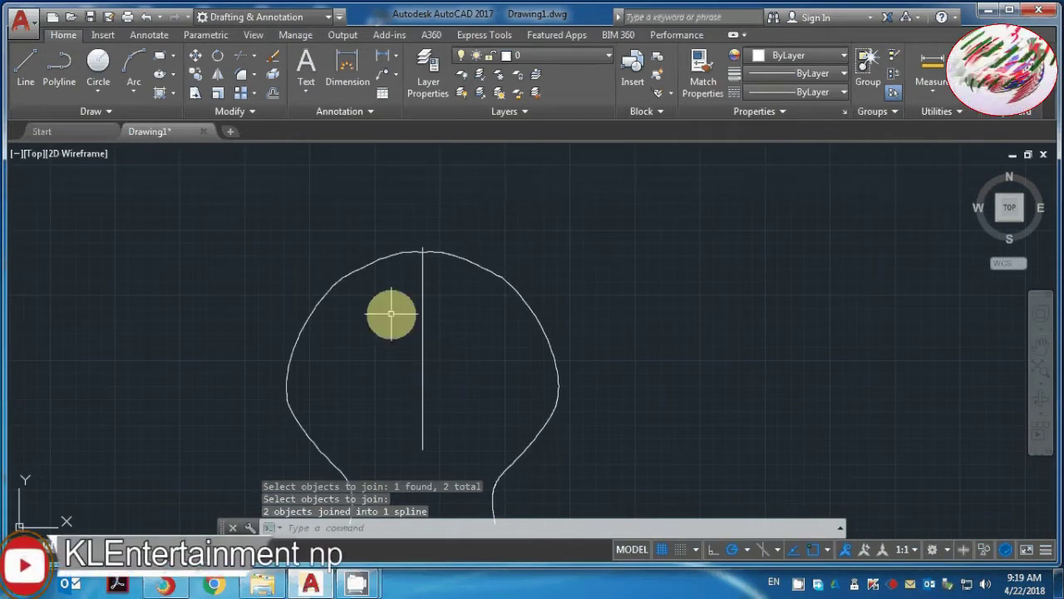
Offset the bulb spline by a distance picked at the bulb top to form a thin second wall
type("o")
key("Return")
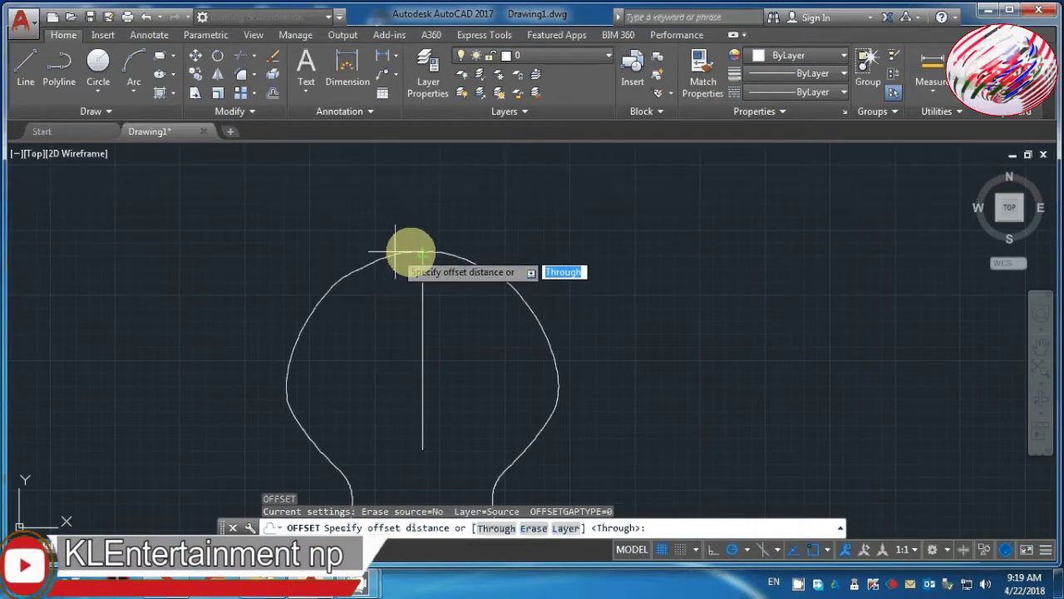
scroll(422, 251, "up", 3)
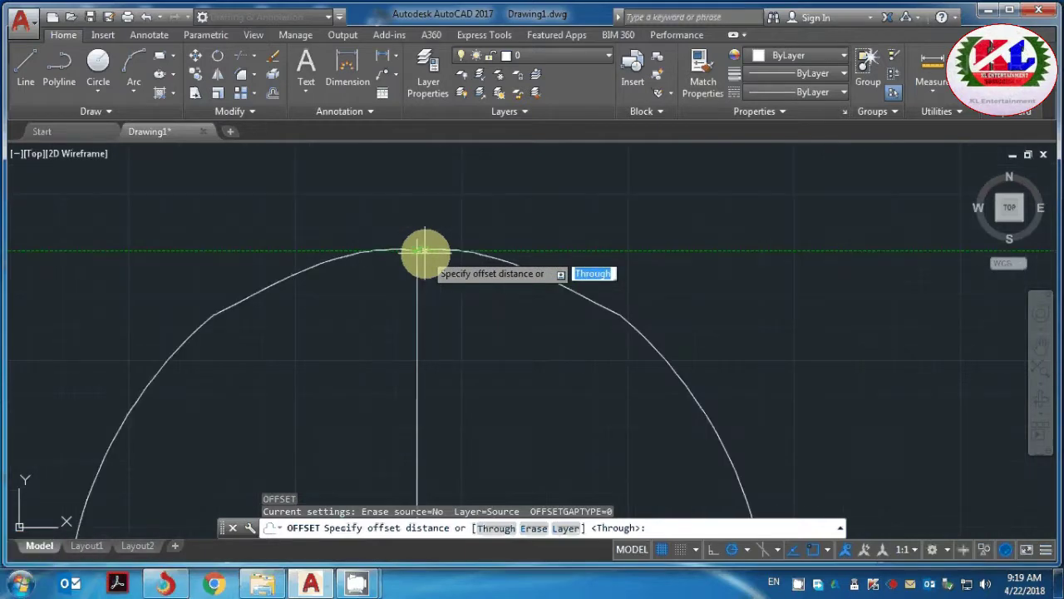
left_click(425, 249)
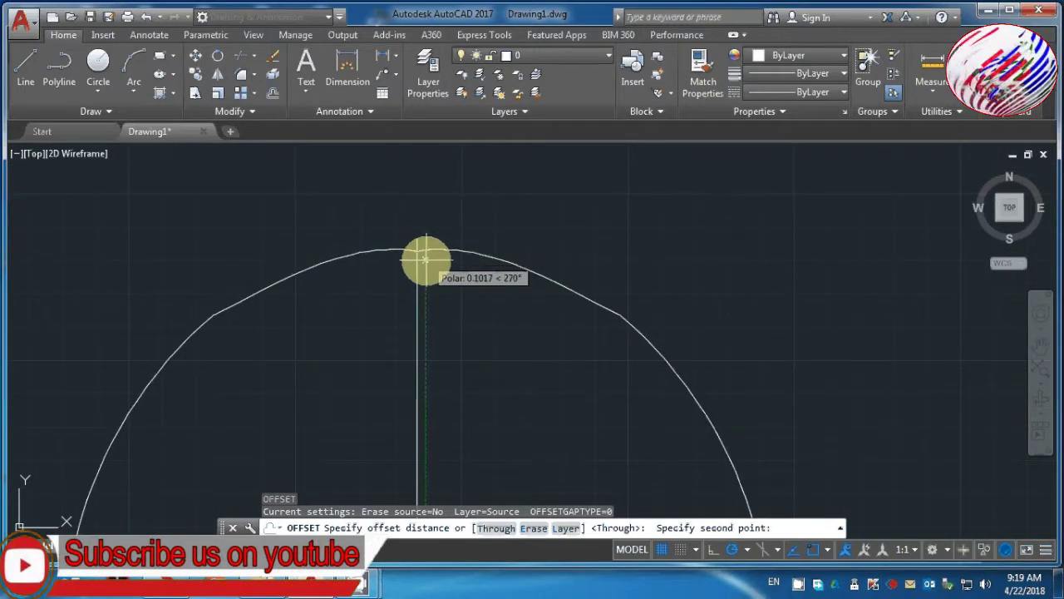
left_click(425, 261)
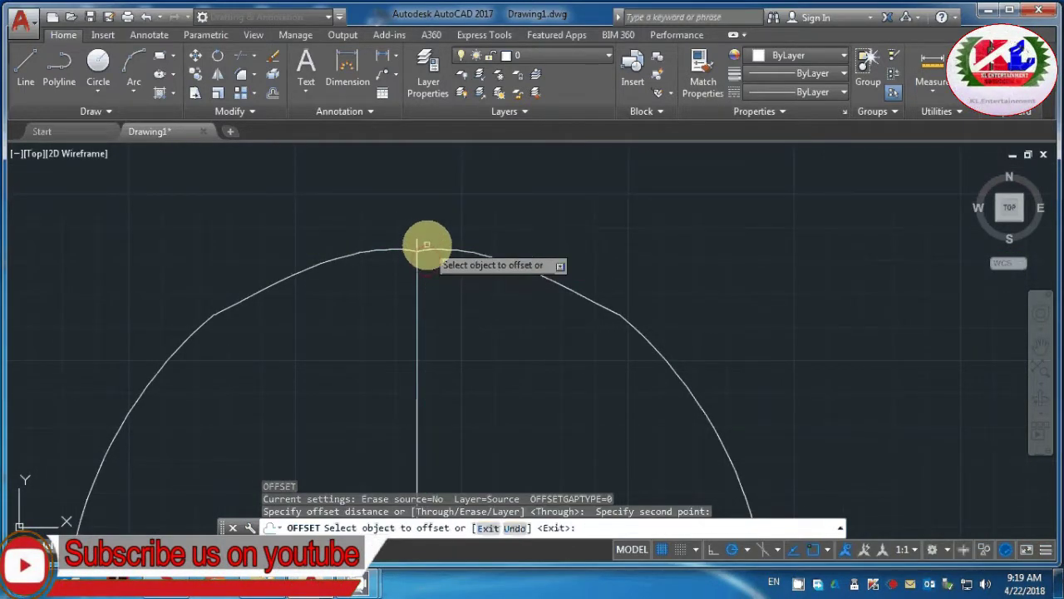
left_click(425, 246)
left_click(426, 260)
scroll(426, 260, "down", 5)
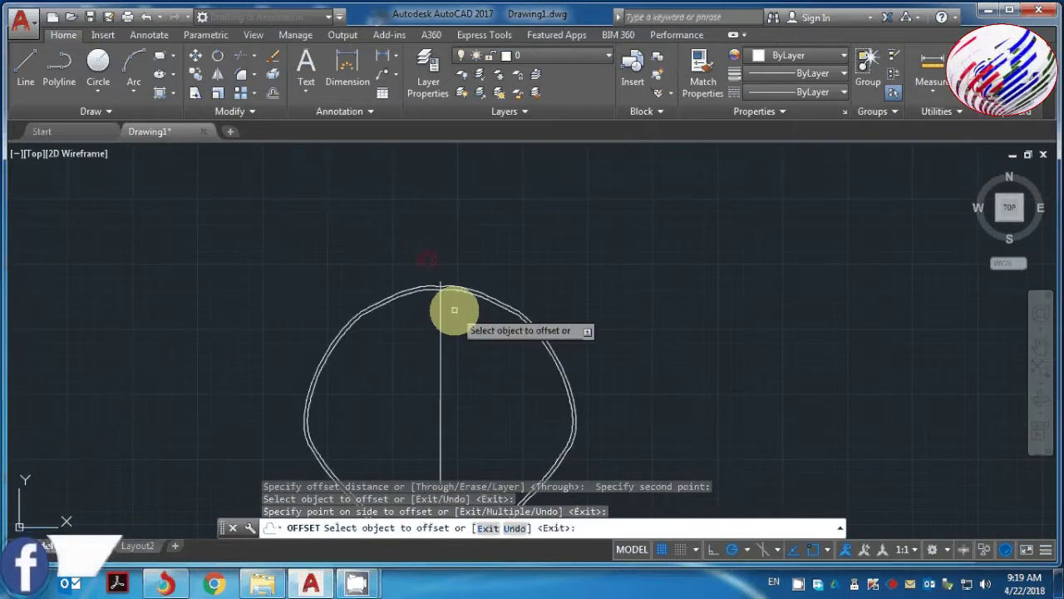
scroll(451, 436, "down", 2)
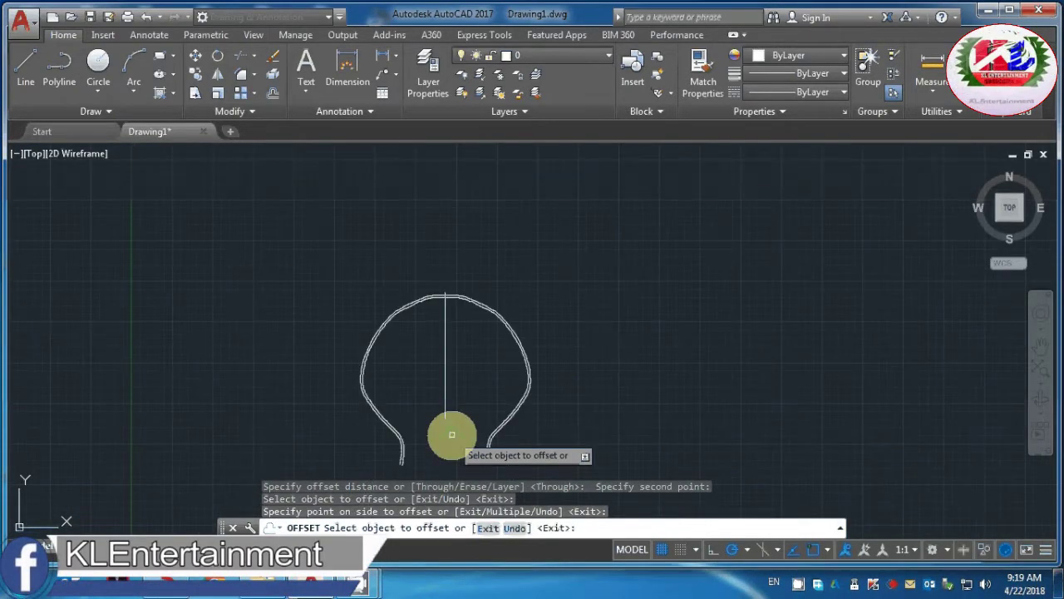
scroll(448, 435, "down", 1)
scroll(450, 453, "up", 1)
scroll(408, 385, "up", 2)
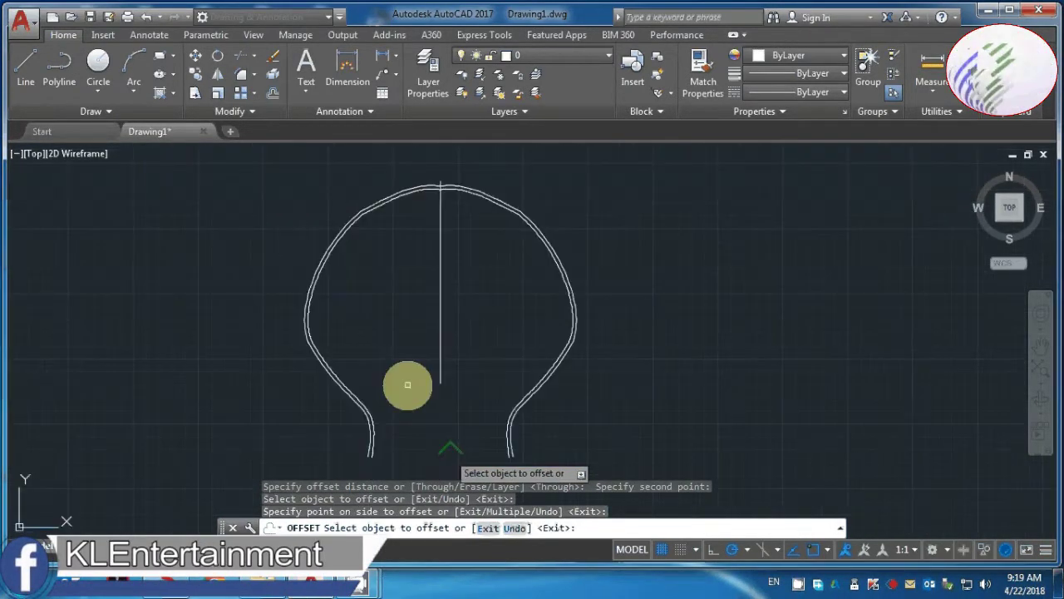
scroll(408, 463, "down", 3)
scroll(411, 473, "up", 3)
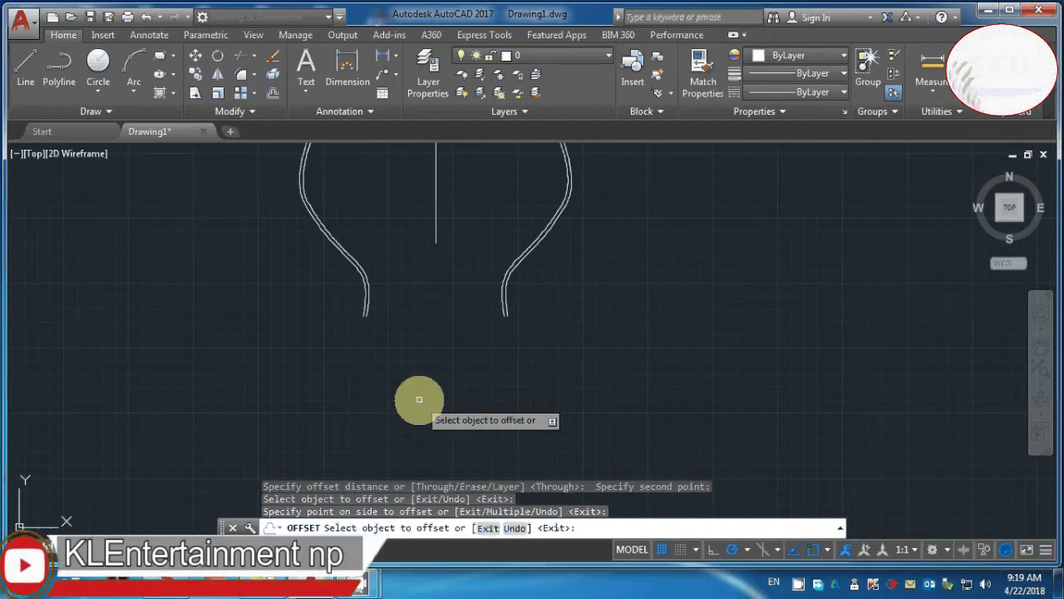
Draw a horizontal line from left of the bulb's neck to right of it
key("Escape")
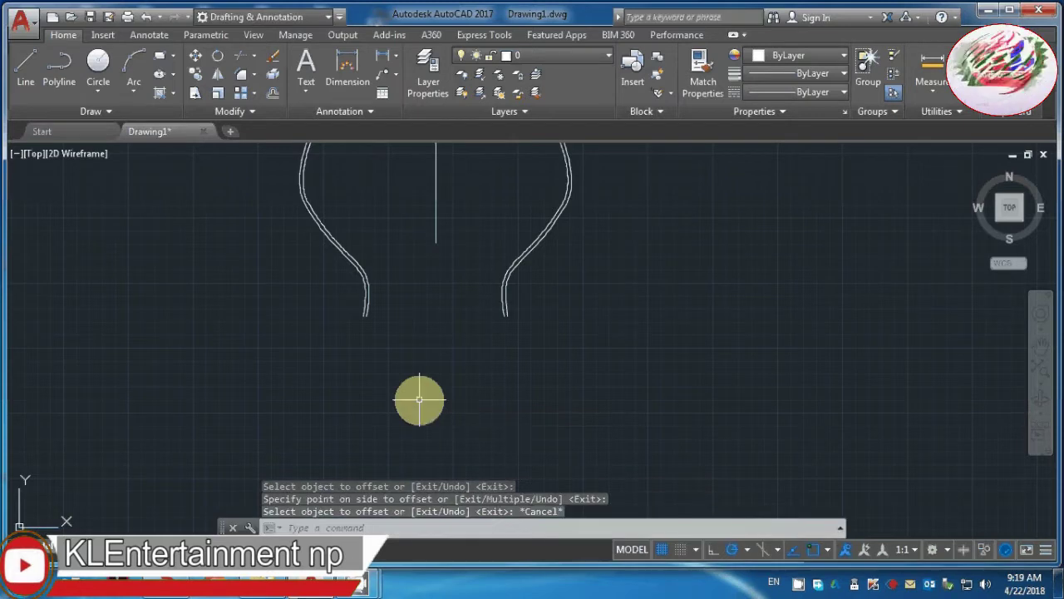
type("l")
key("Return")
scroll(419, 399, "up", 2)
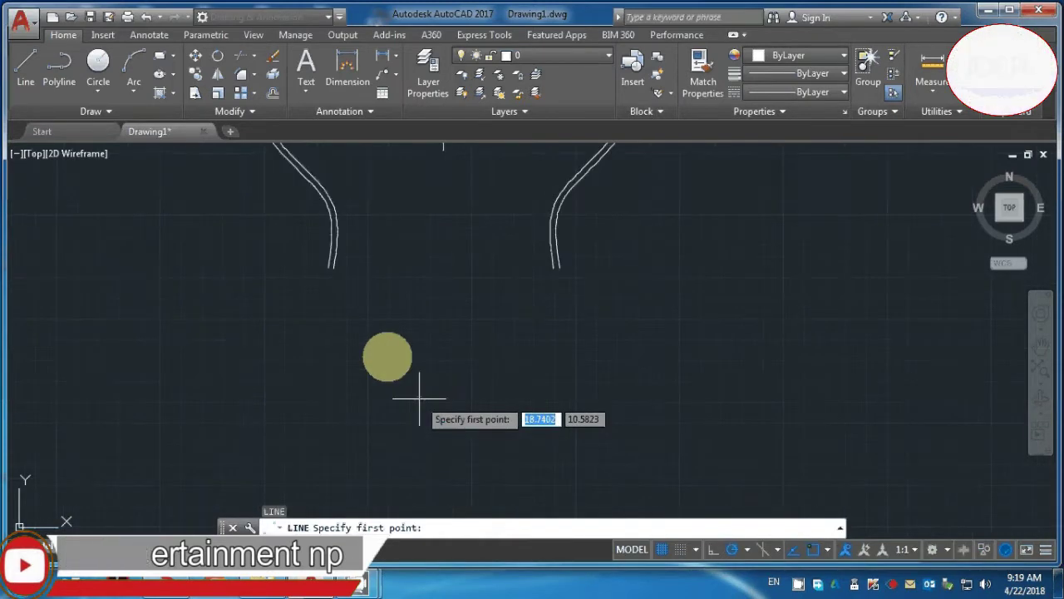
left_click(303, 248)
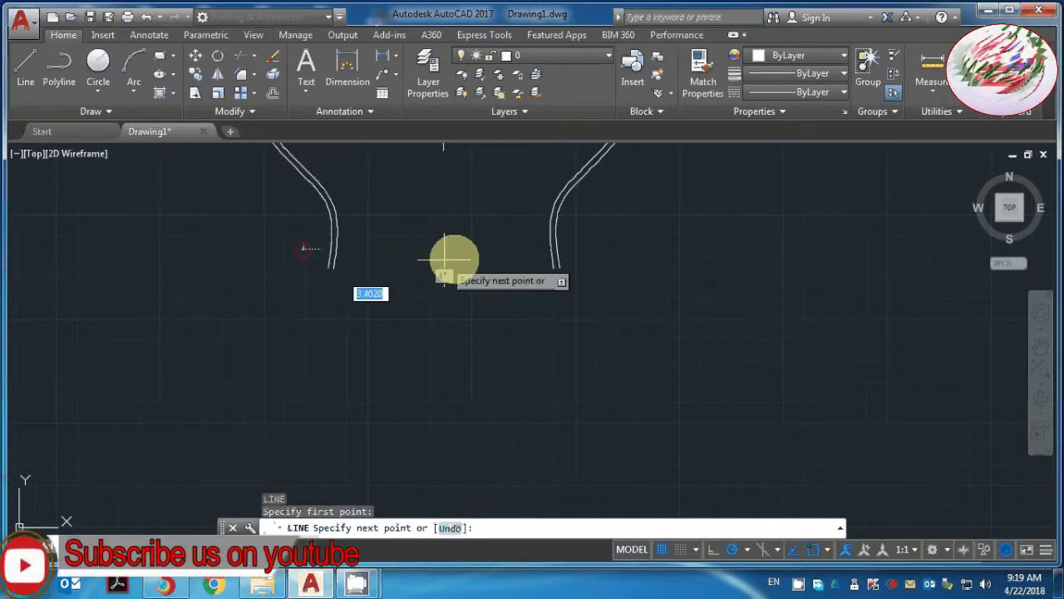
left_click(652, 248)
key("Escape")
scroll(596, 290, "up", 2)
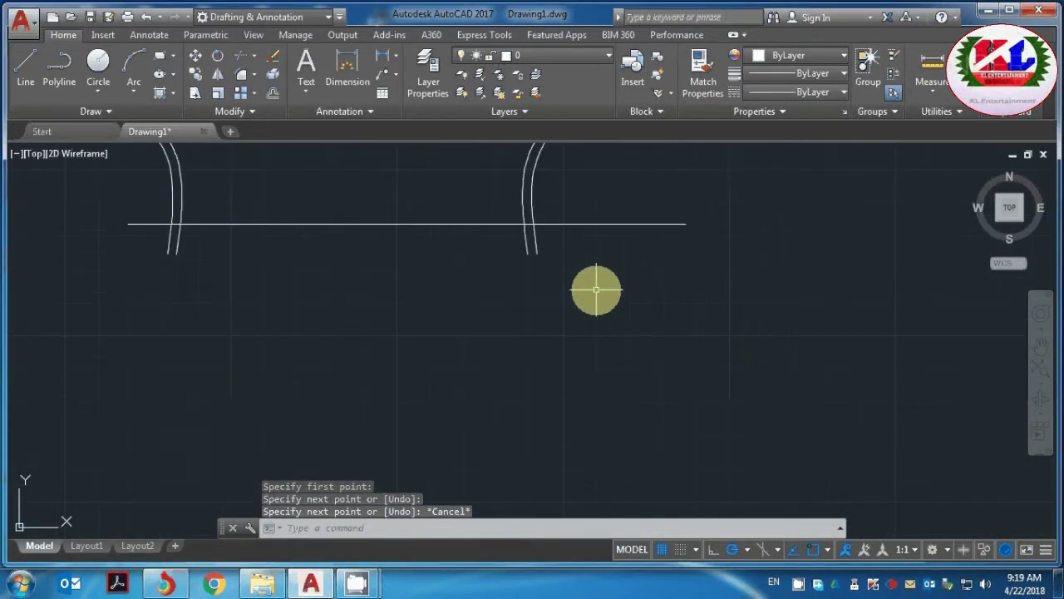
type("tr")
Trim the neck line's outer ends and the piece between the neck walls
key("Return")
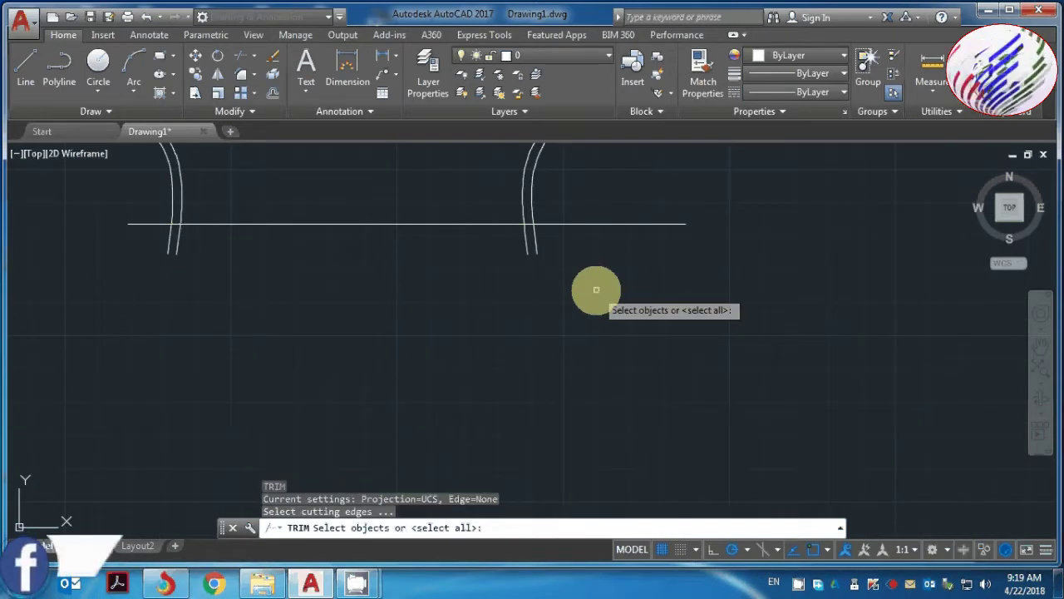
key("Return")
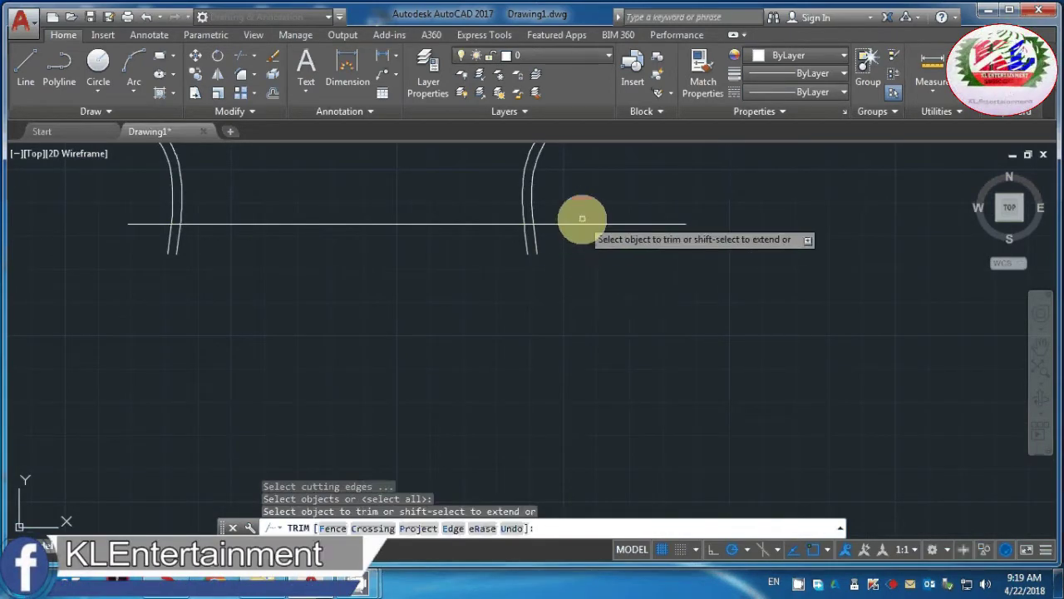
left_click(581, 221)
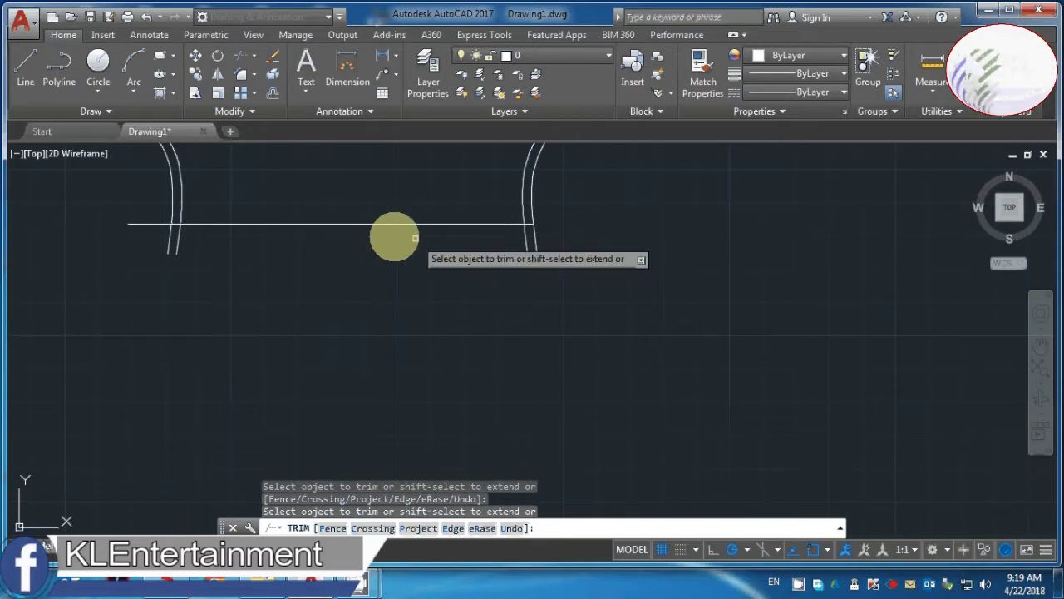
left_click(359, 224)
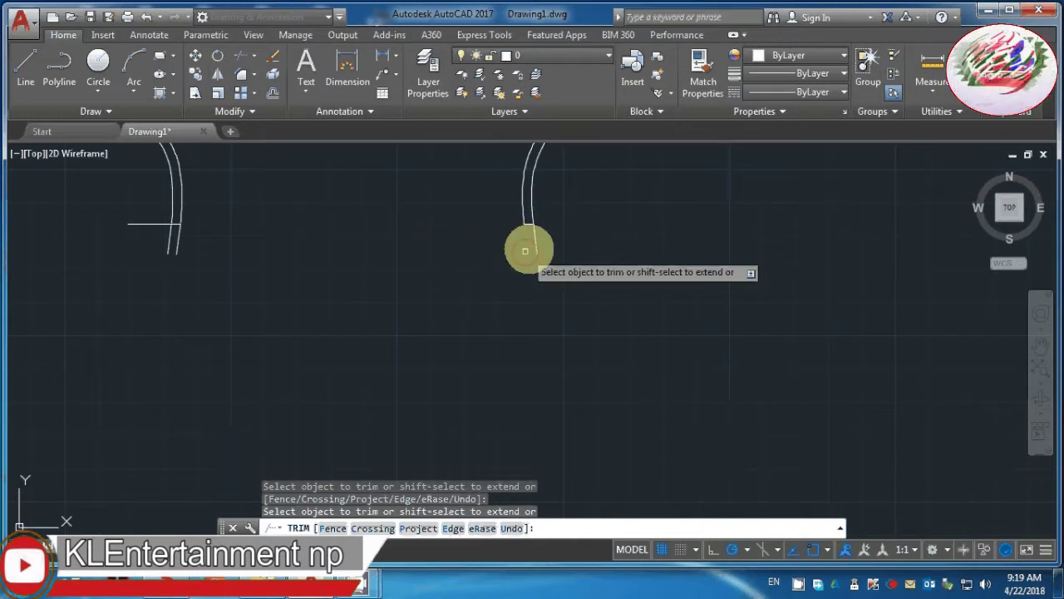
left_click(134, 223)
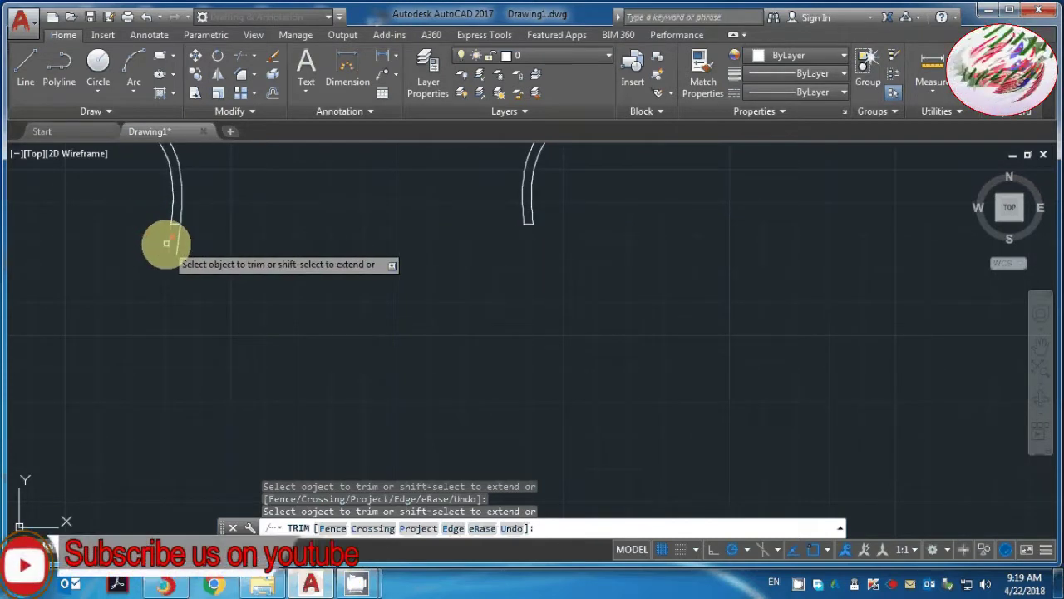
Trim back the vertical centre line where it extends above the bulb outline
scroll(363, 299, "down", 3)
scroll(363, 299, "down", 4)
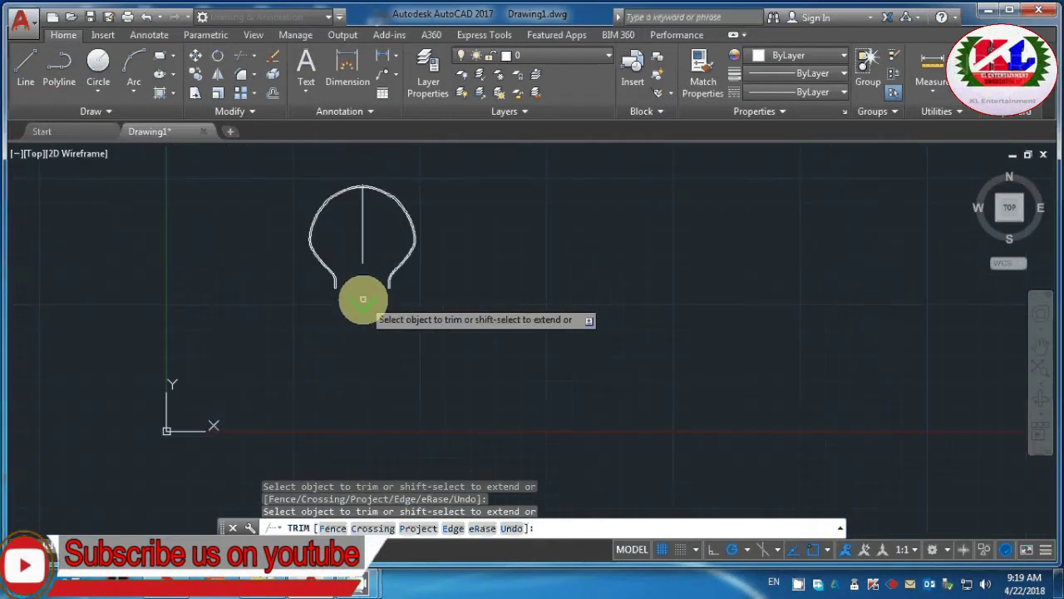
scroll(362, 299, "down", 2)
scroll(357, 225, "up", 5)
scroll(378, 279, "up", 3)
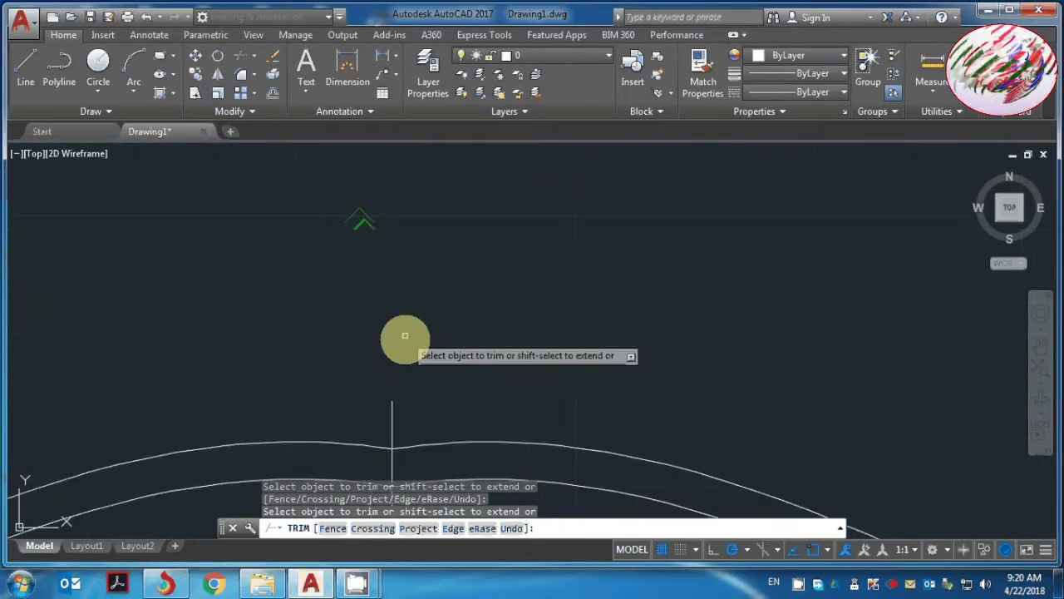
left_click(393, 422)
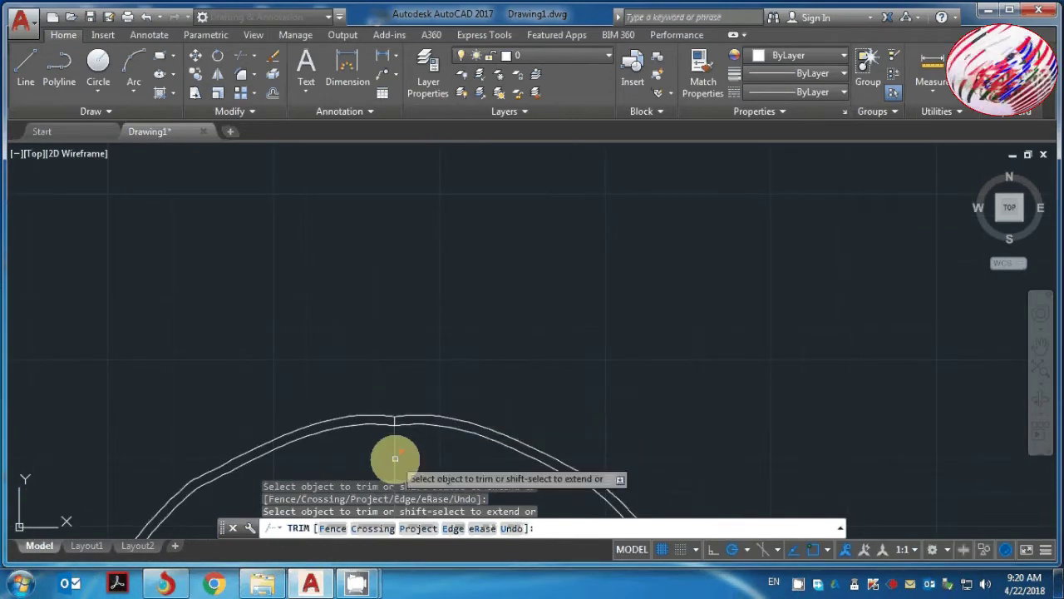
scroll(390, 350, "down", 5)
scroll(390, 350, "up", 2)
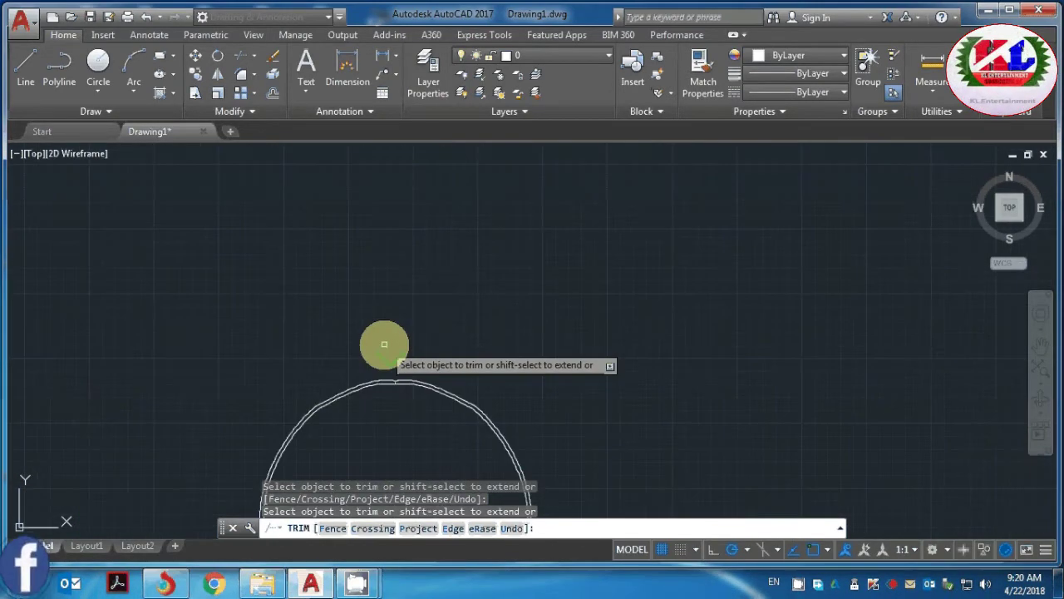
scroll(380, 345, "down", 5)
scroll(368, 375, "up", 8)
scroll(374, 379, "down", 2)
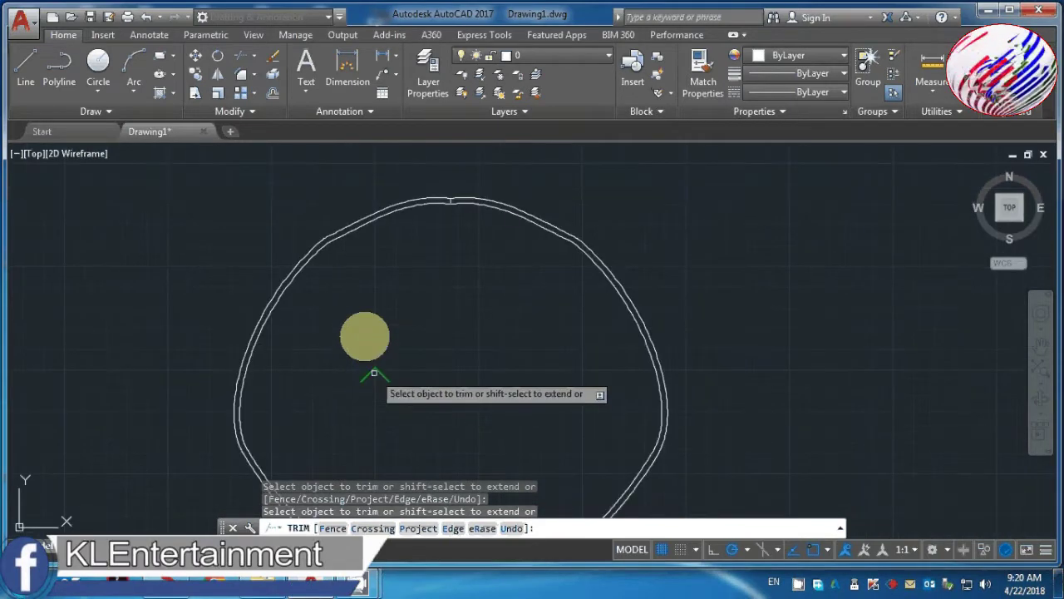
scroll(363, 332, "down", 5)
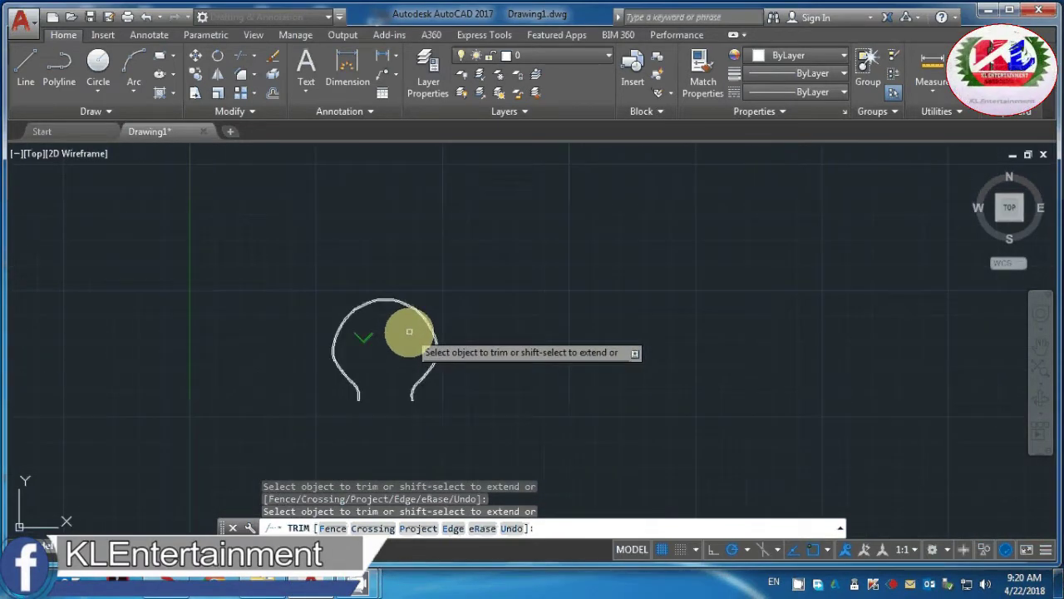
scroll(409, 331, "up", 5)
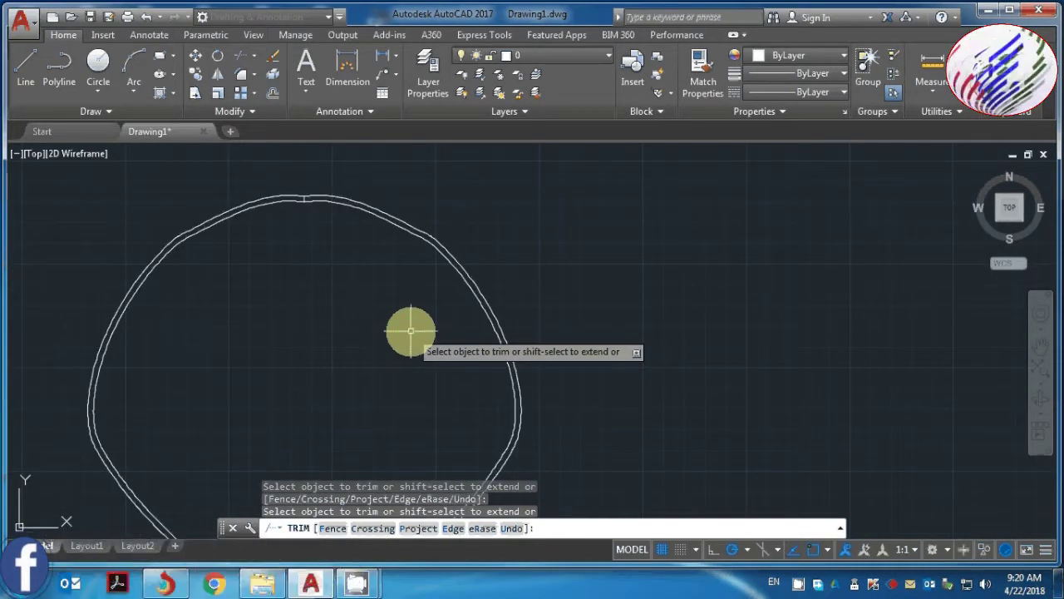
key("Escape")
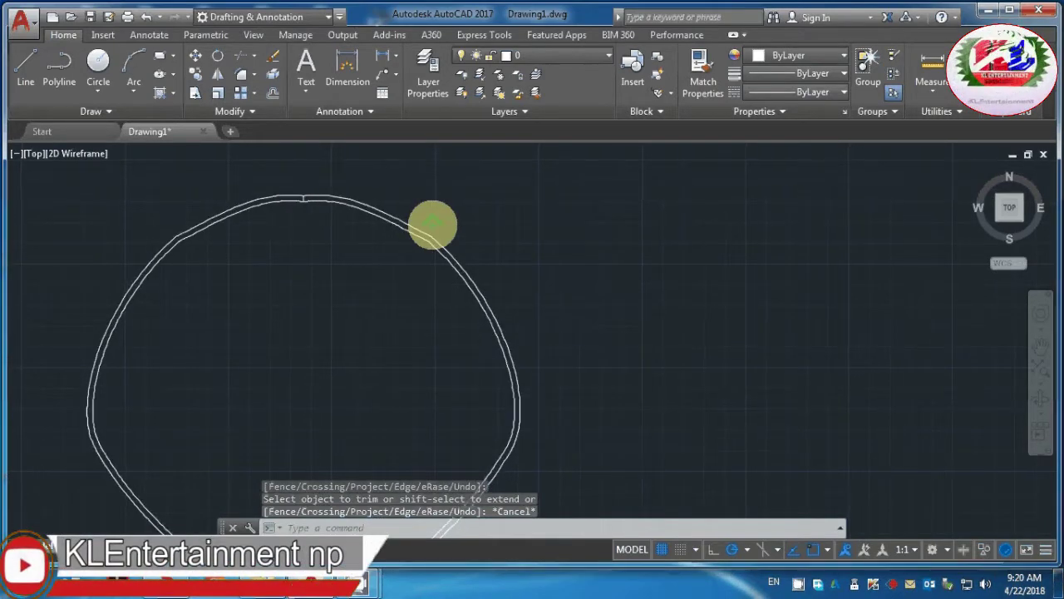
scroll(433, 223, "down", 4)
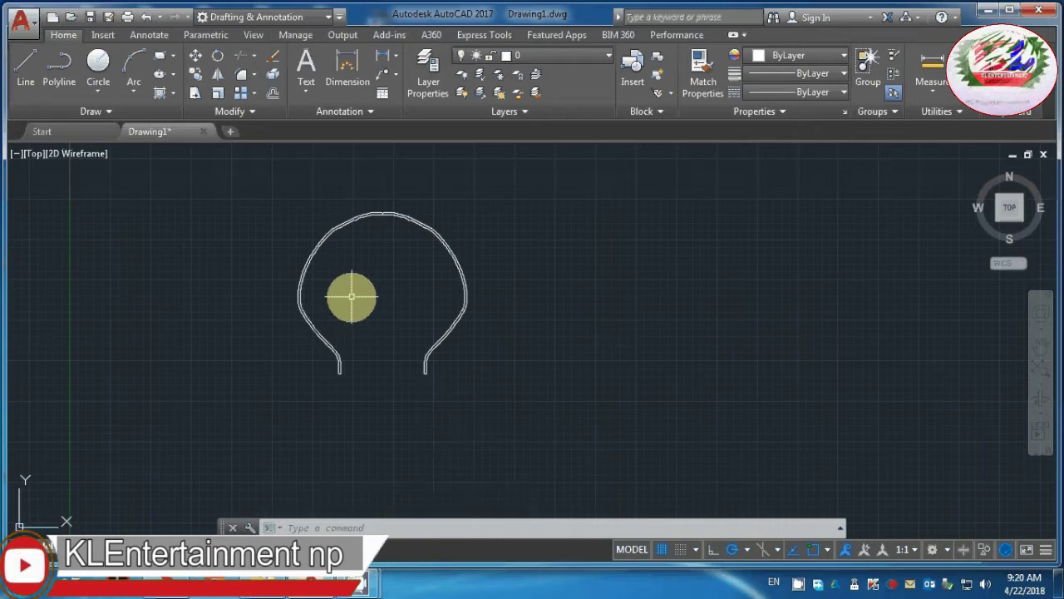
scroll(352, 296, "up", 2)
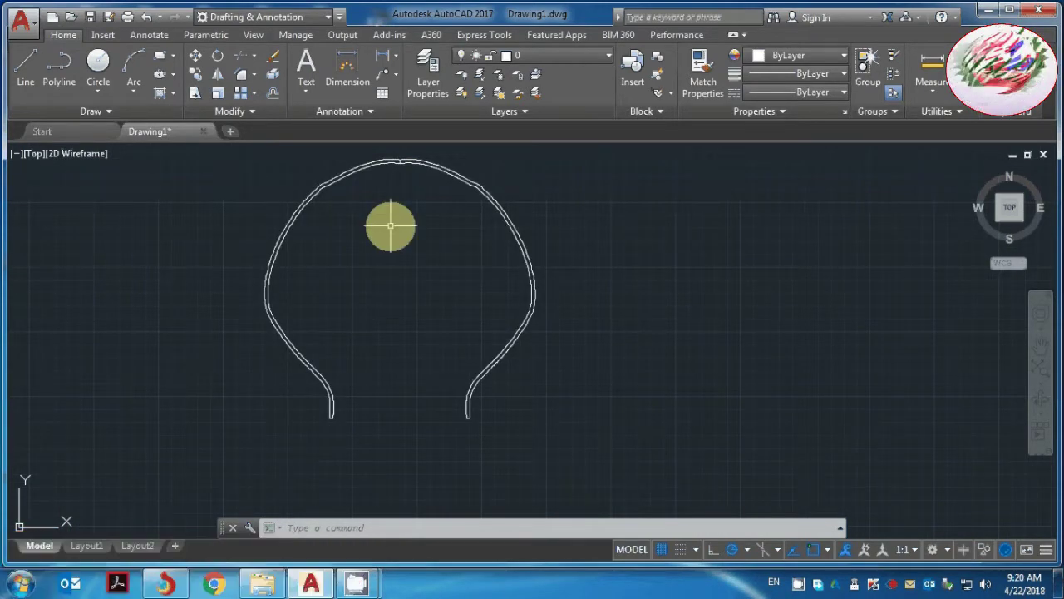
scroll(388, 225, "up", 1)
scroll(382, 236, "down", 3)
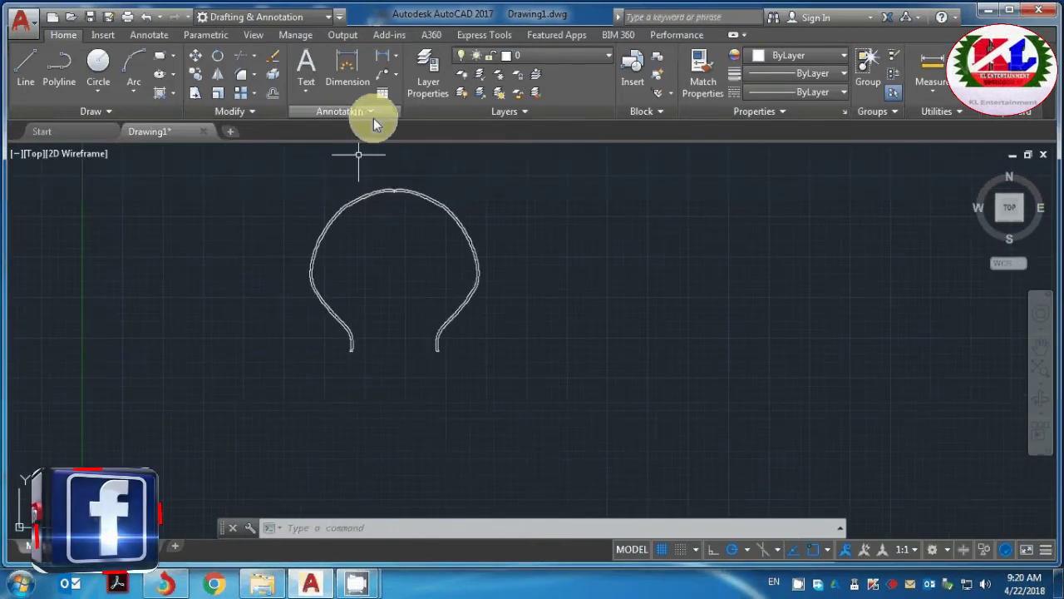
scroll(369, 184, "up", 2)
scroll(368, 188, "down", 2)
scroll(365, 198, "down", 1)
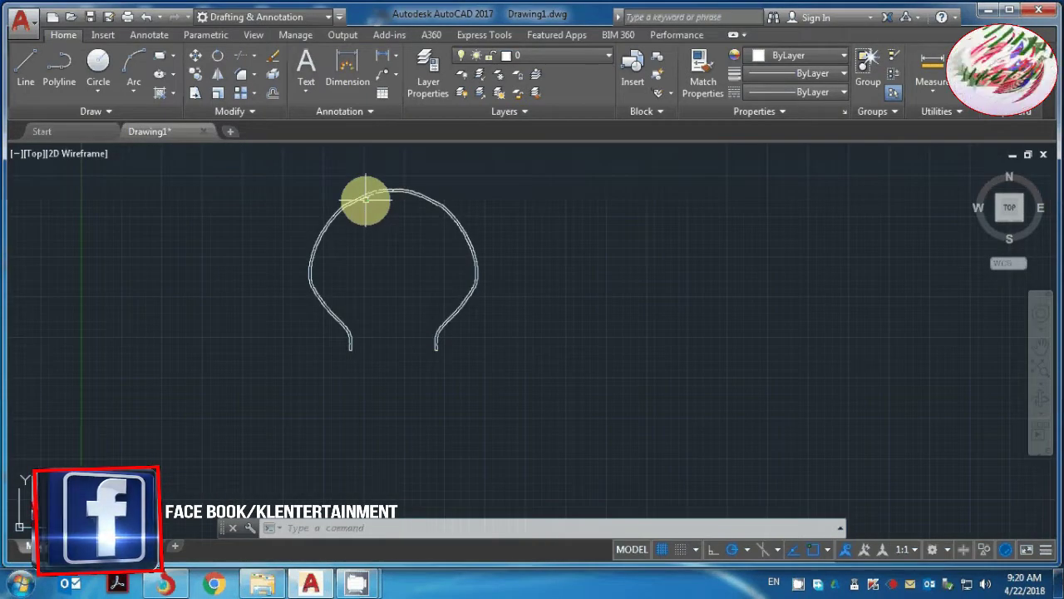
scroll(366, 198, "up", 4)
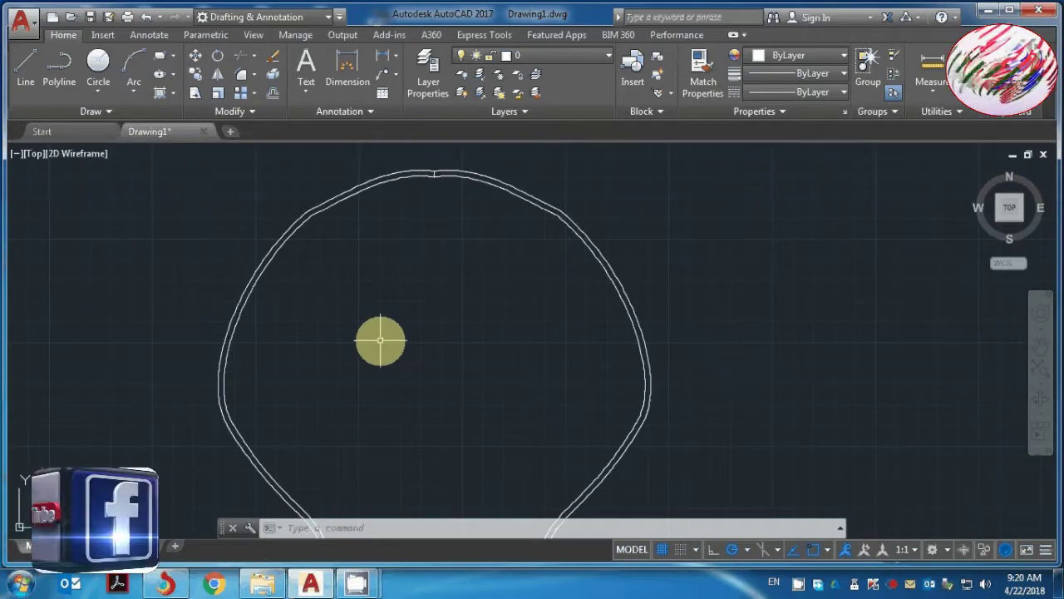
Draw a horizontal line across the bulb's upper dome, extending past both walls
type("l")
key("Return")
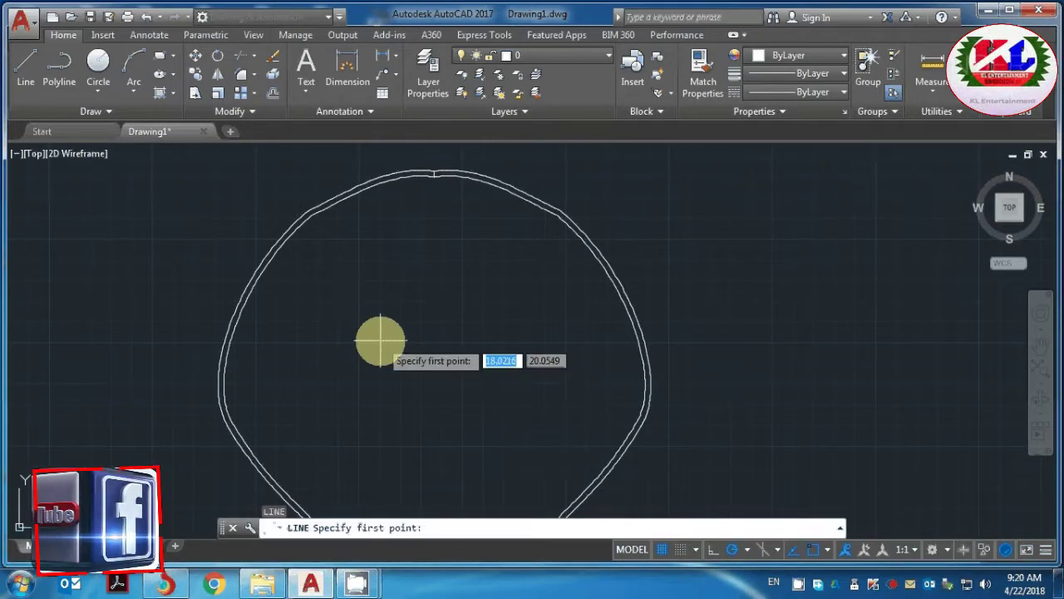
left_click(221, 253)
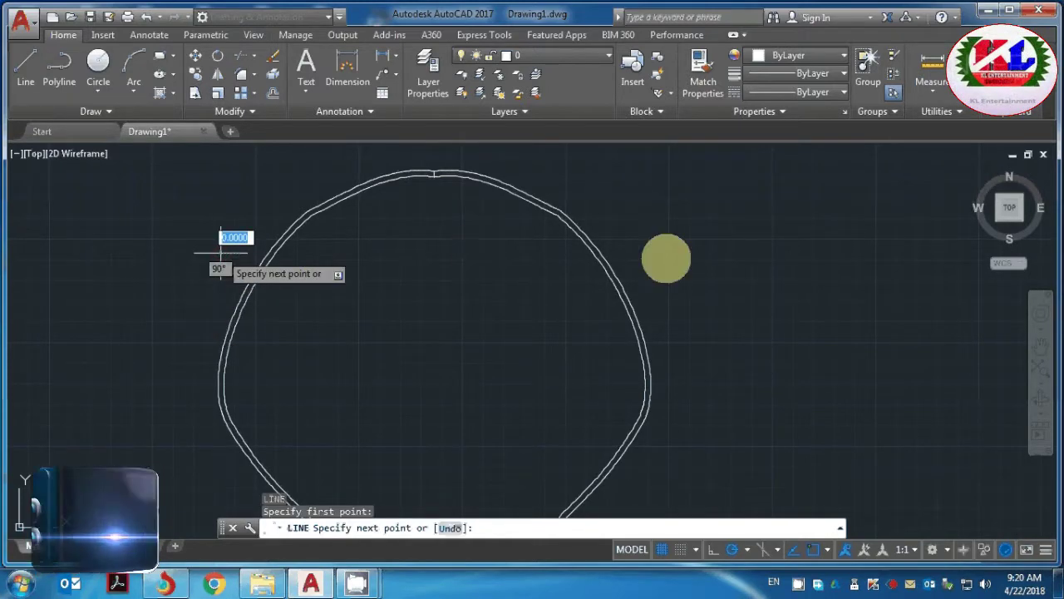
left_click(819, 252)
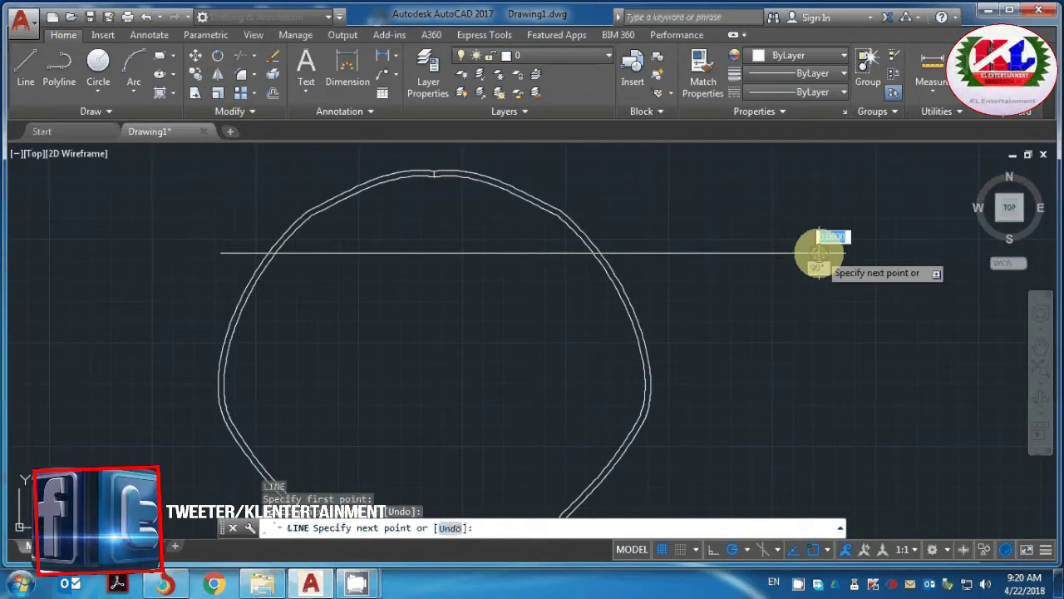
key("Escape")
scroll(744, 356, "down", 2)
scroll(744, 356, "down", 2)
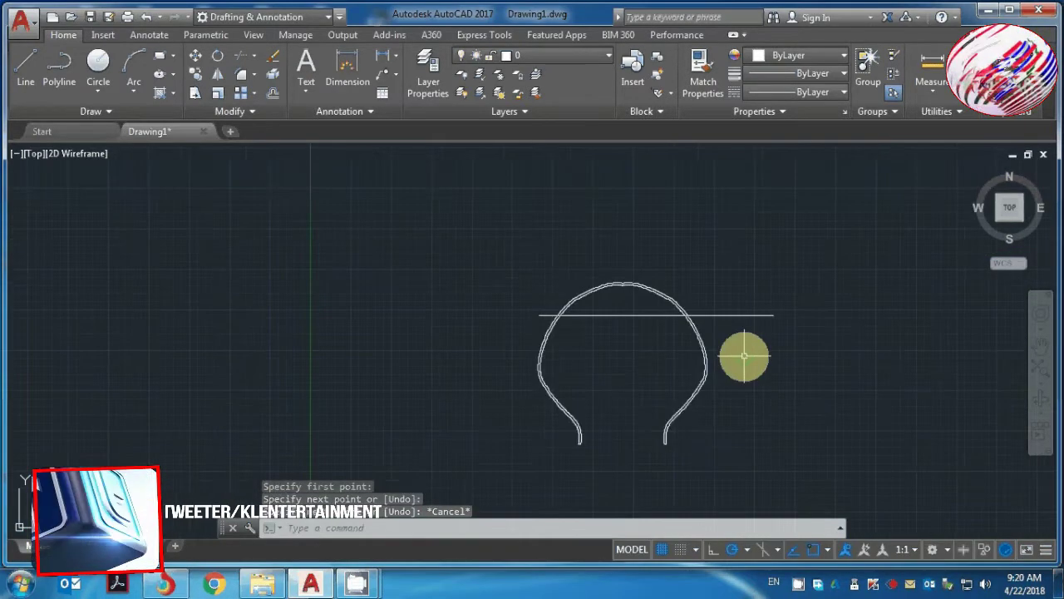
type("tr")
Trim both overhanging ends of the upper horizontal line outside the bulb walls
key("Return")
key("Return")
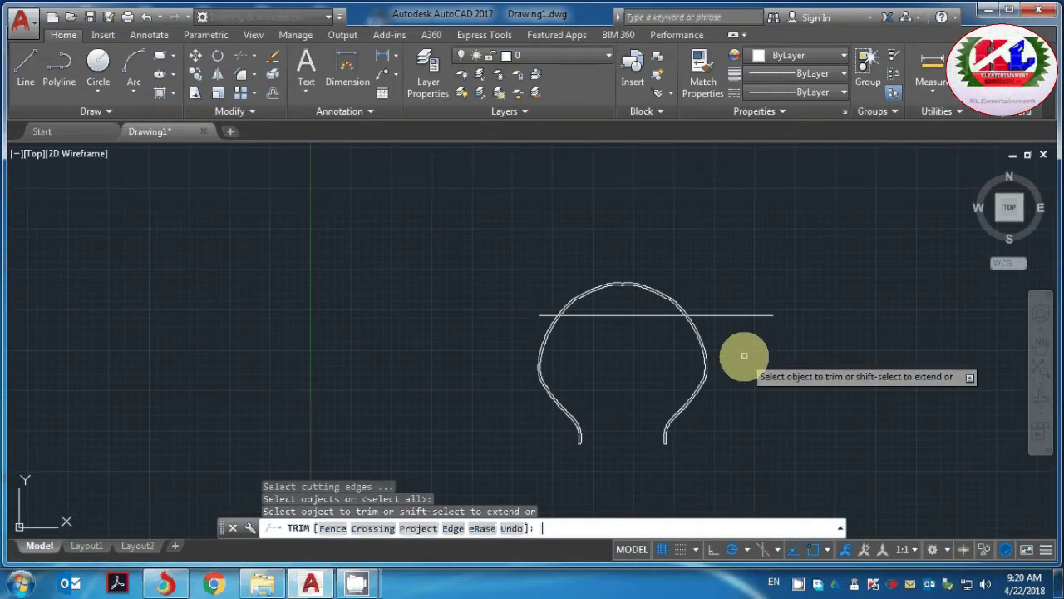
scroll(772, 308, "up", 2)
scroll(653, 340, "up", 3)
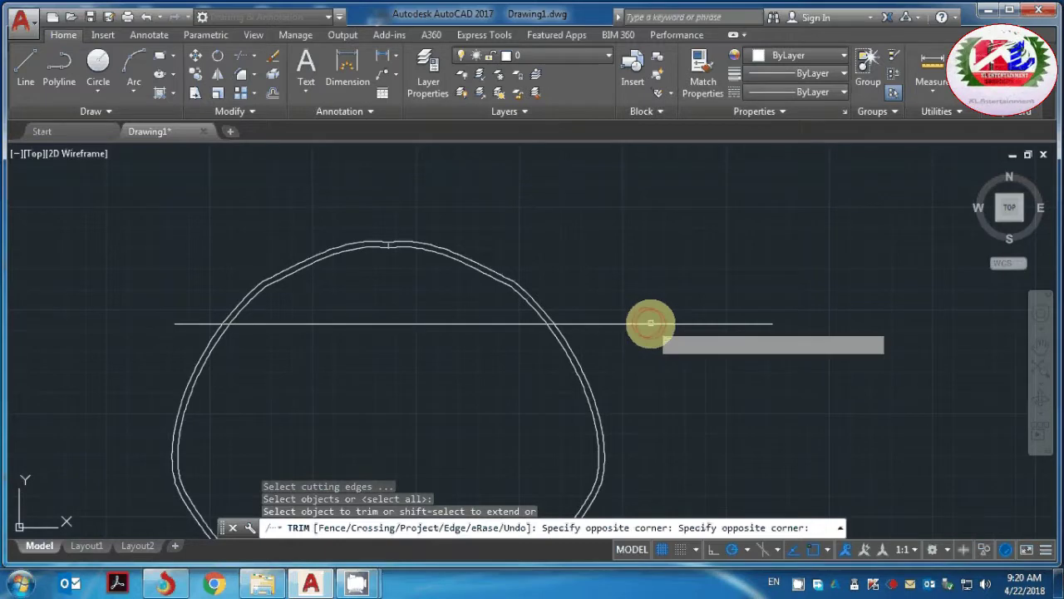
left_click(649, 323)
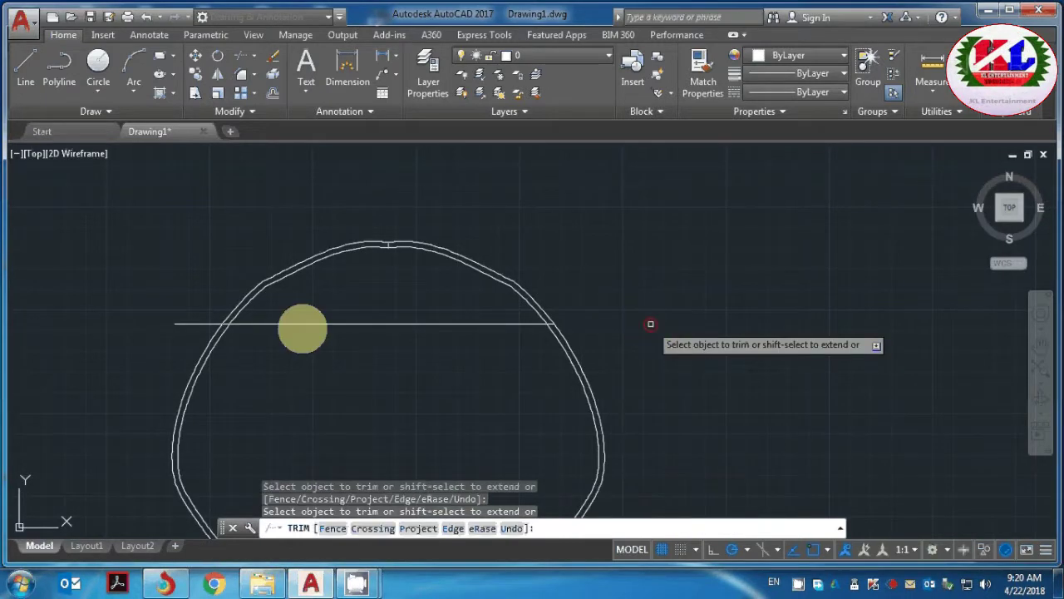
left_click(211, 326)
scroll(304, 341, "down", 4)
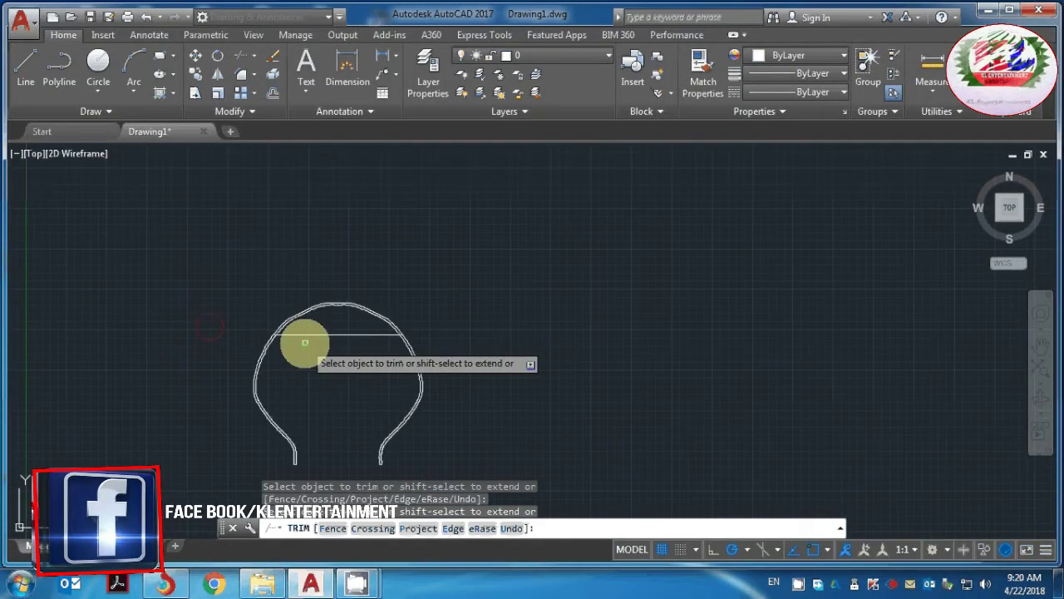
scroll(347, 392, "up", 2)
scroll(347, 394, "up", 2)
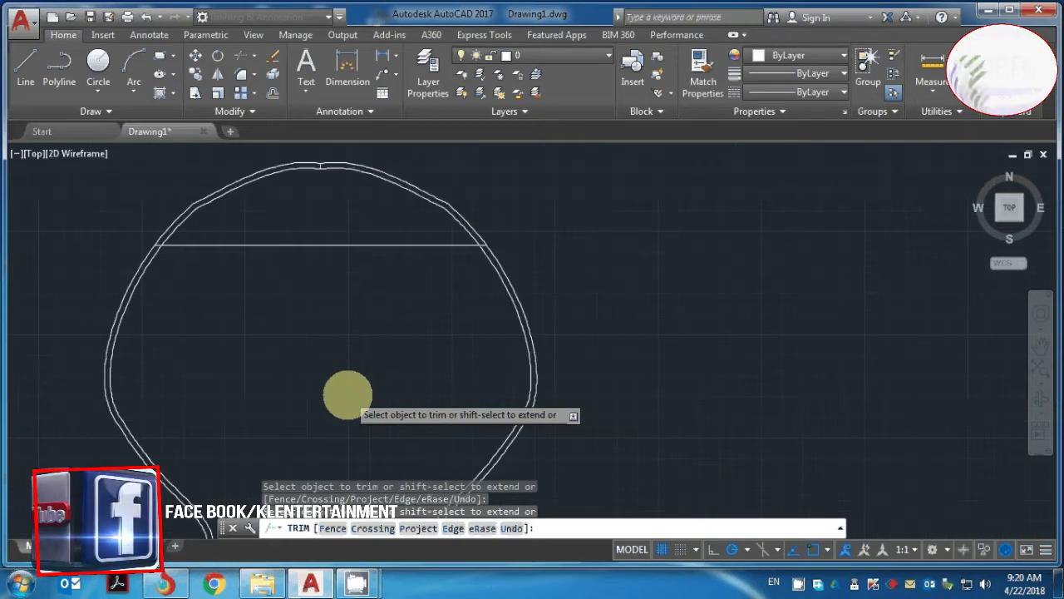
key("Escape")
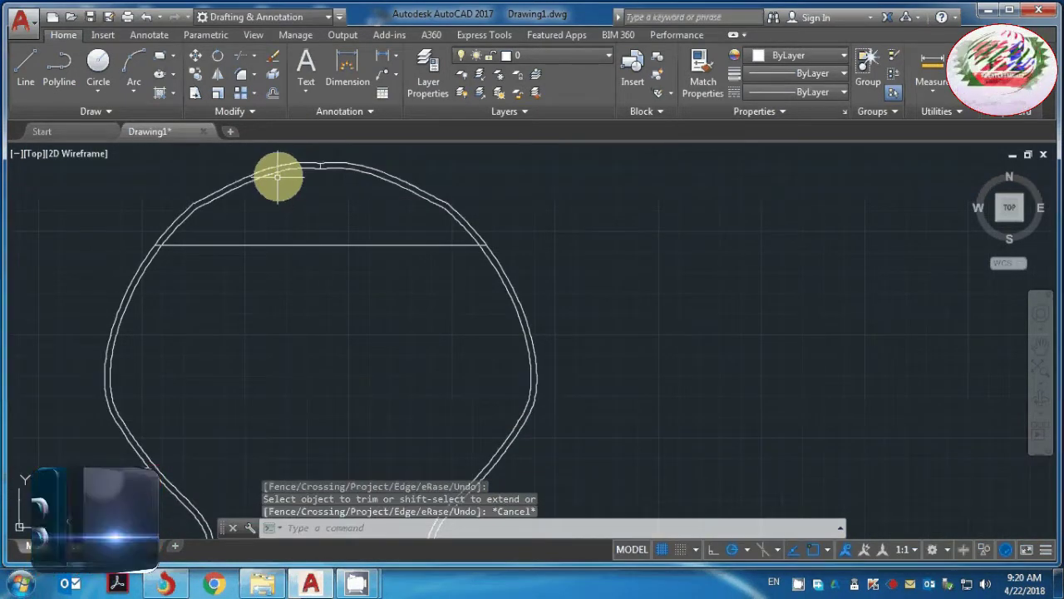
Delete the two extra wall curves on the bulb's right side
left_click(338, 167)
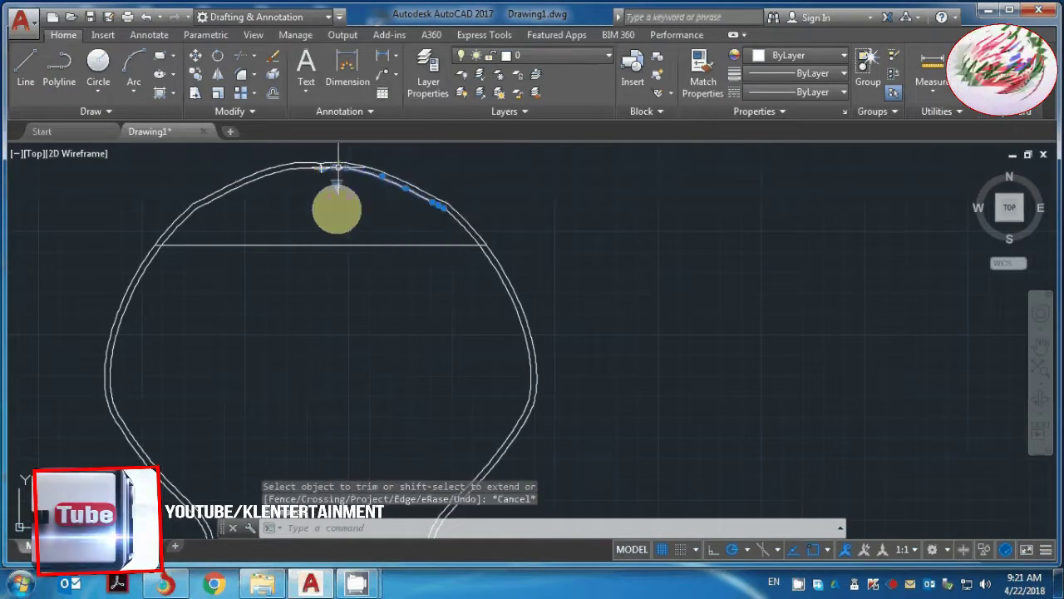
key("Escape")
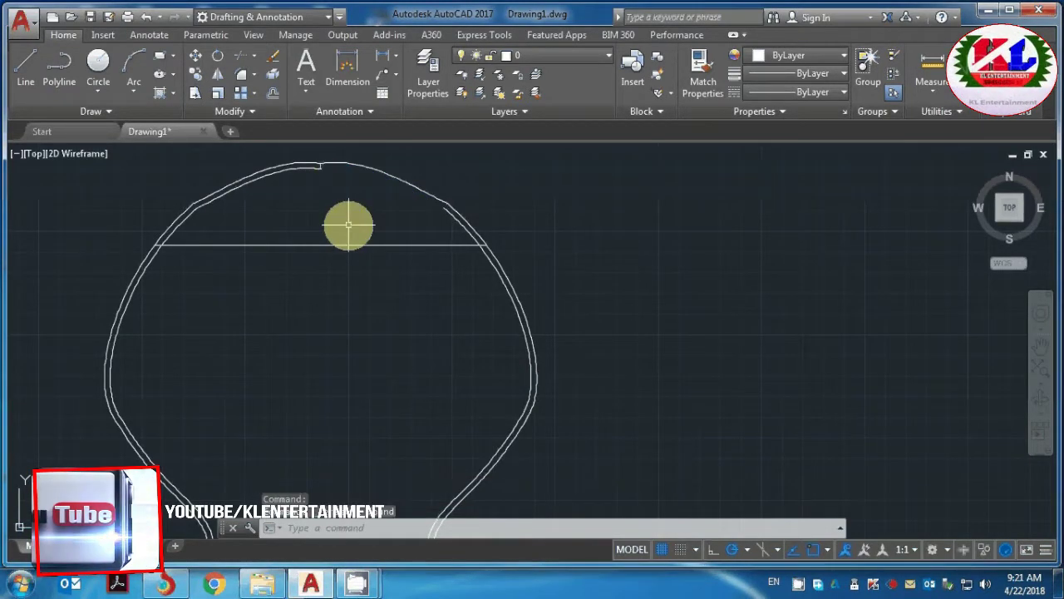
left_click(456, 224)
key("Delete")
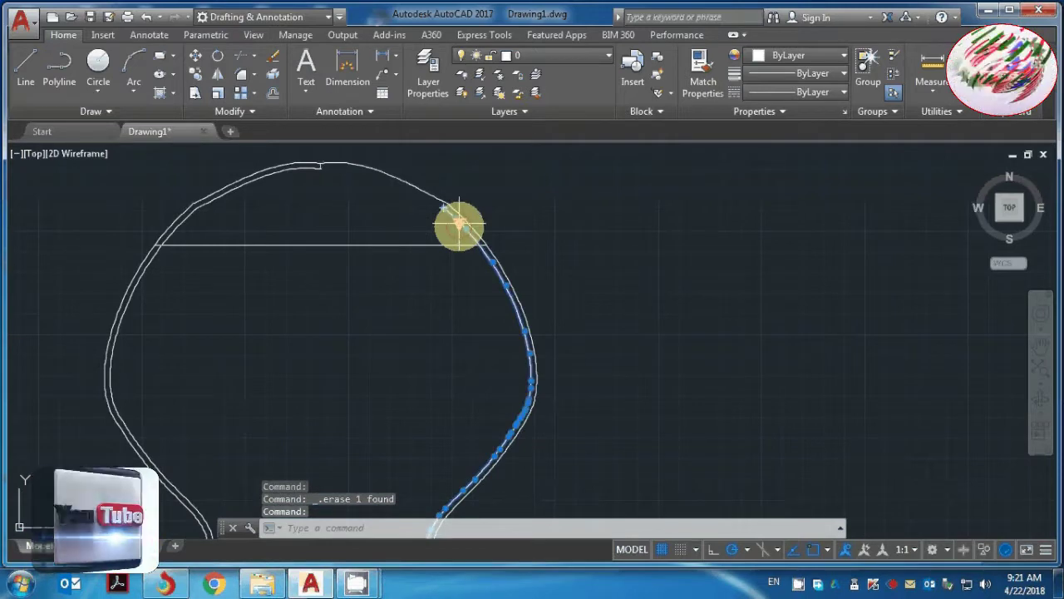
key("Delete")
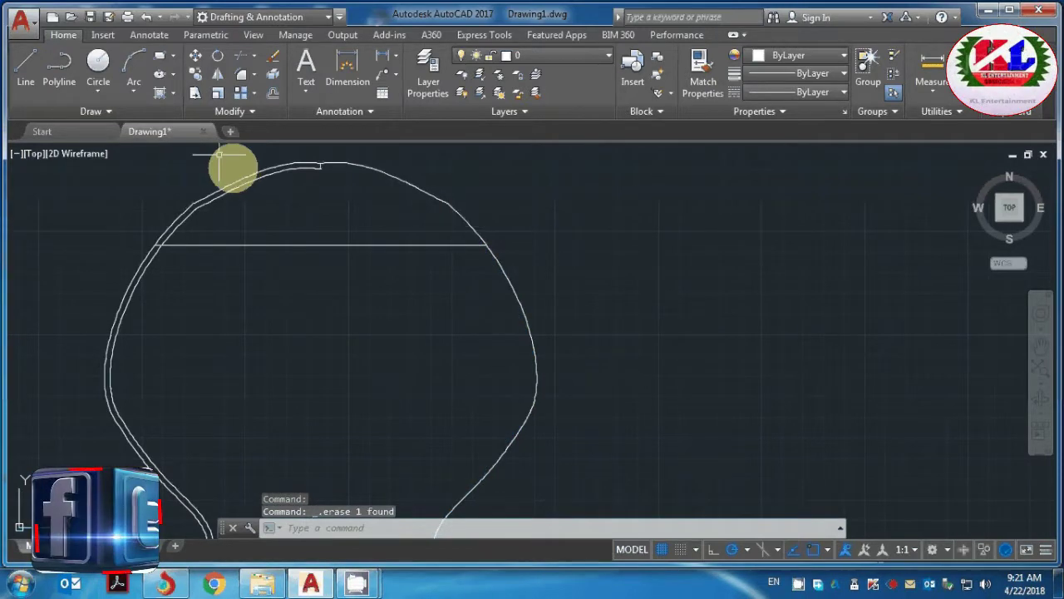
Delete the leftover wall curve pieces along the top-left and left side
left_click(254, 176)
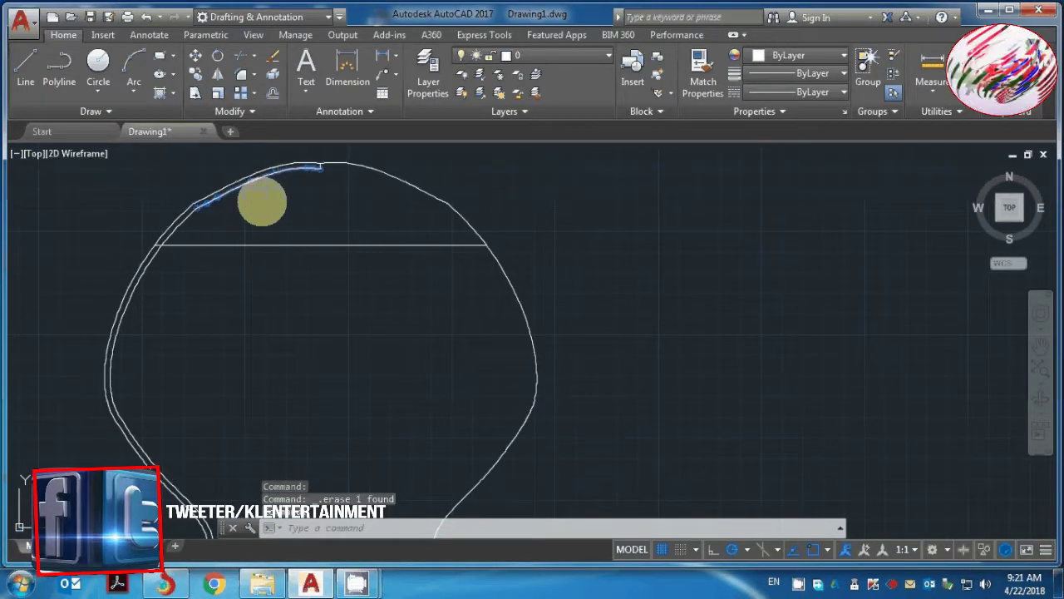
key("Delete")
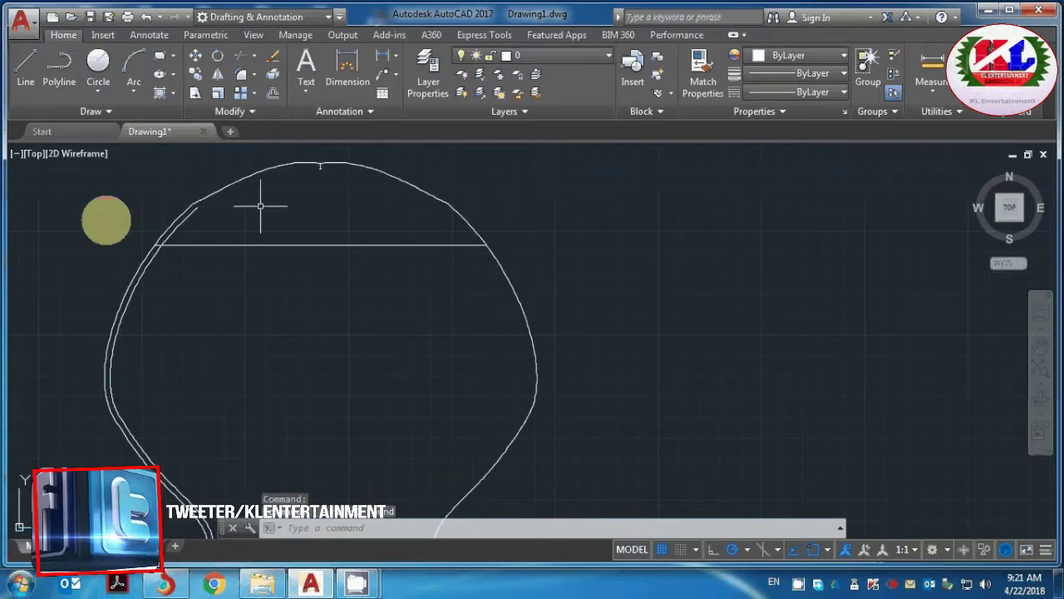
left_click(135, 279)
key("Delete")
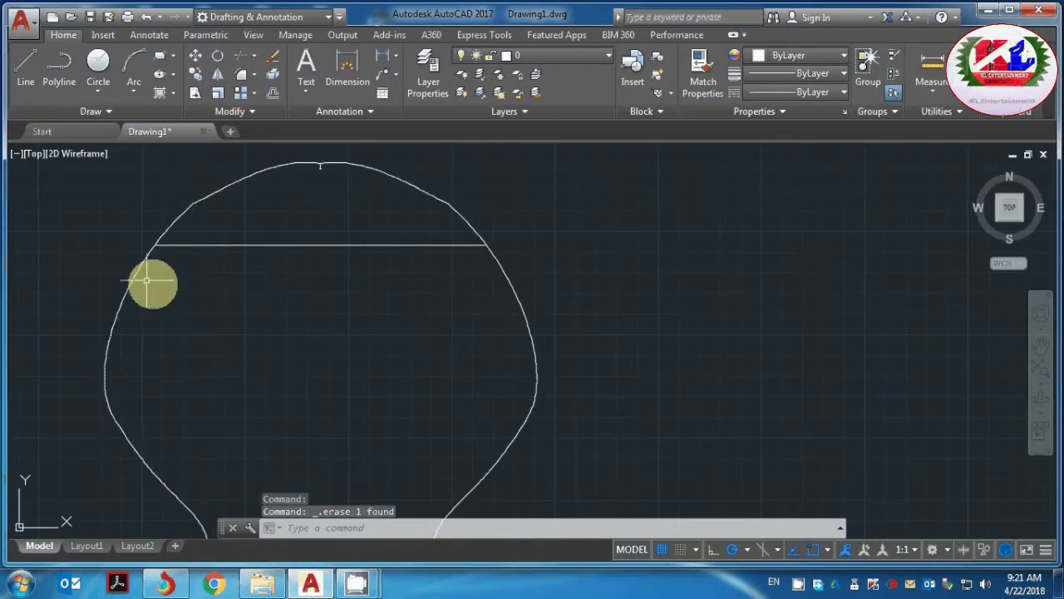
scroll(147, 281, "down", 5)
scroll(191, 306, "up", 5)
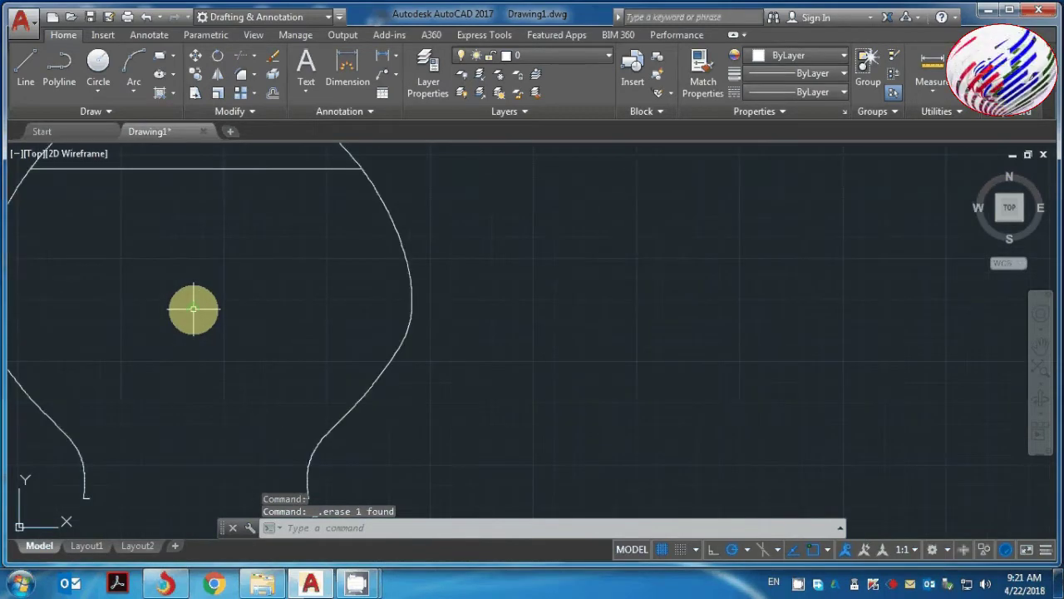
scroll(193, 309, "down", 5)
scroll(172, 241, "up", 4)
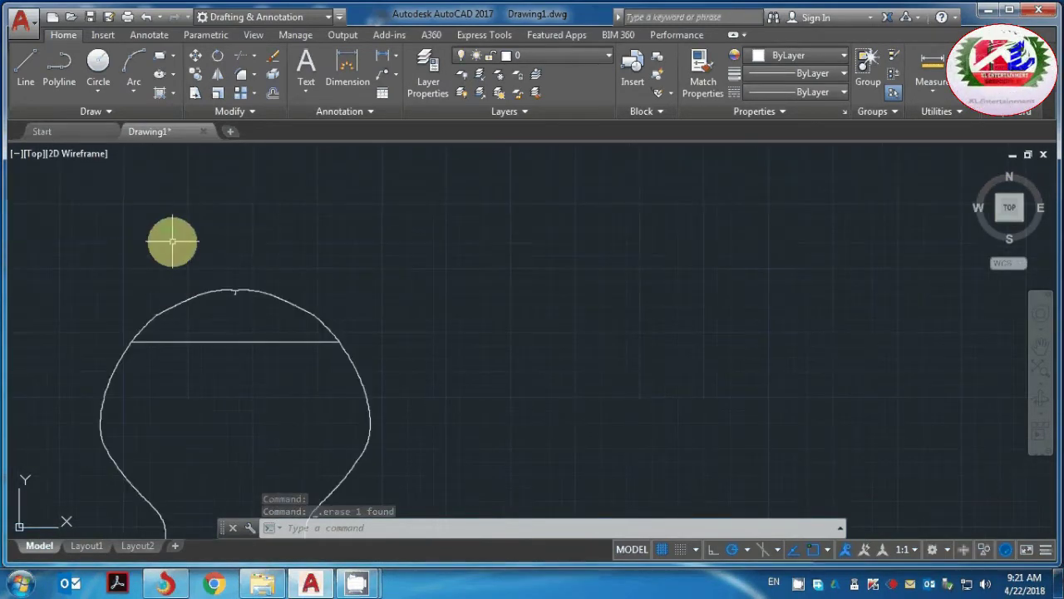
Offset the outer arc inward by a distance picked at the bulb top
type("o")
key("Return")
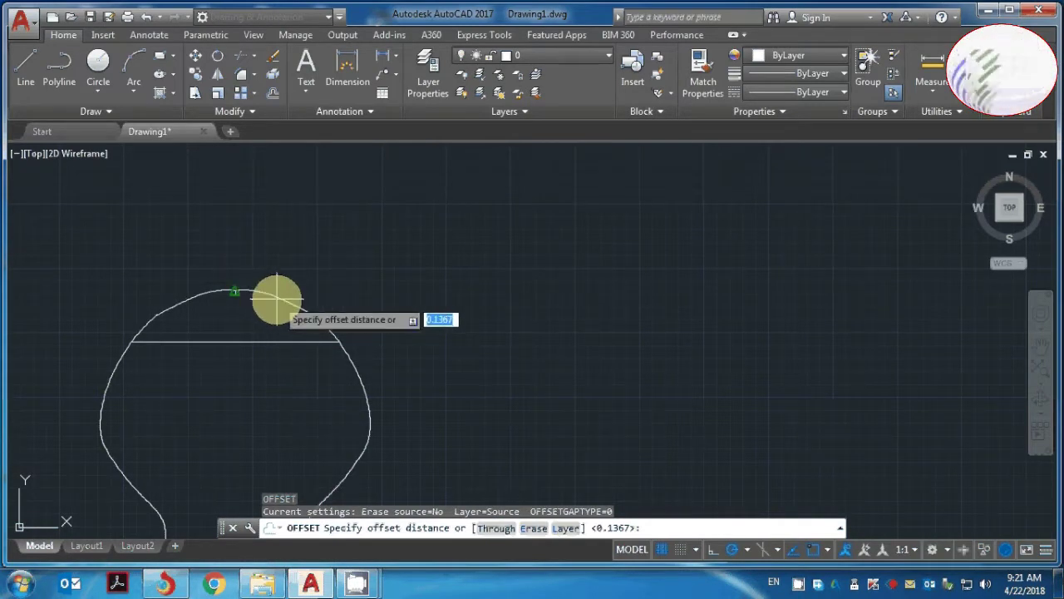
scroll(273, 295, "up", 2)
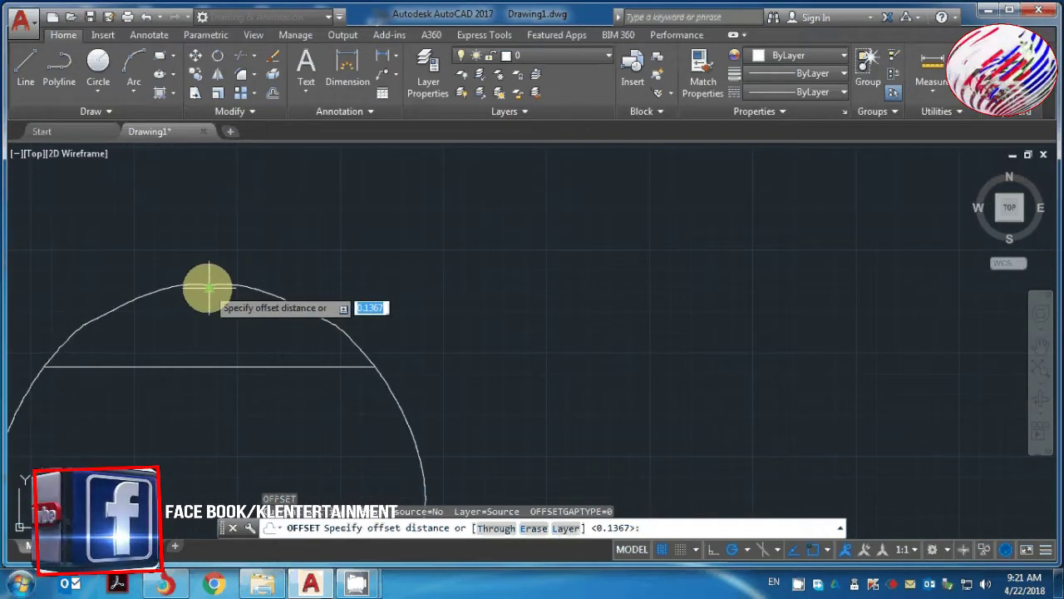
left_click(208, 285)
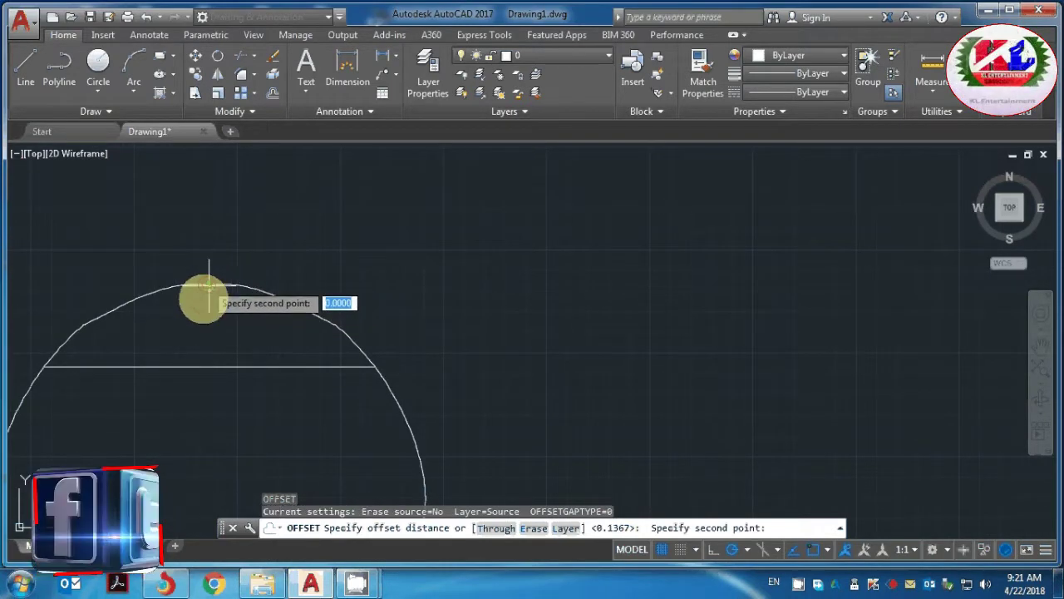
left_click(208, 310)
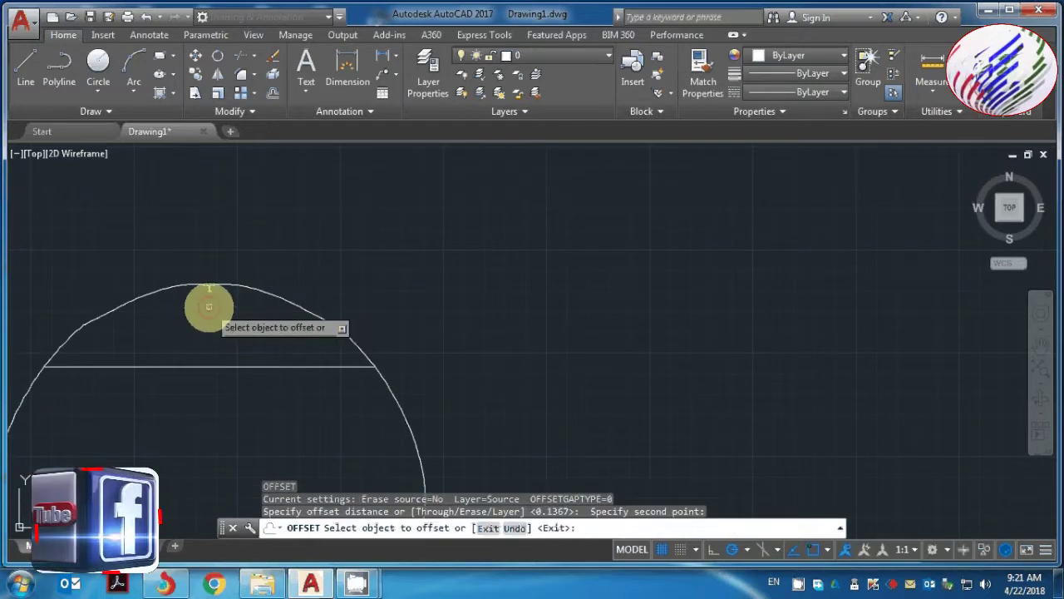
left_click(222, 287)
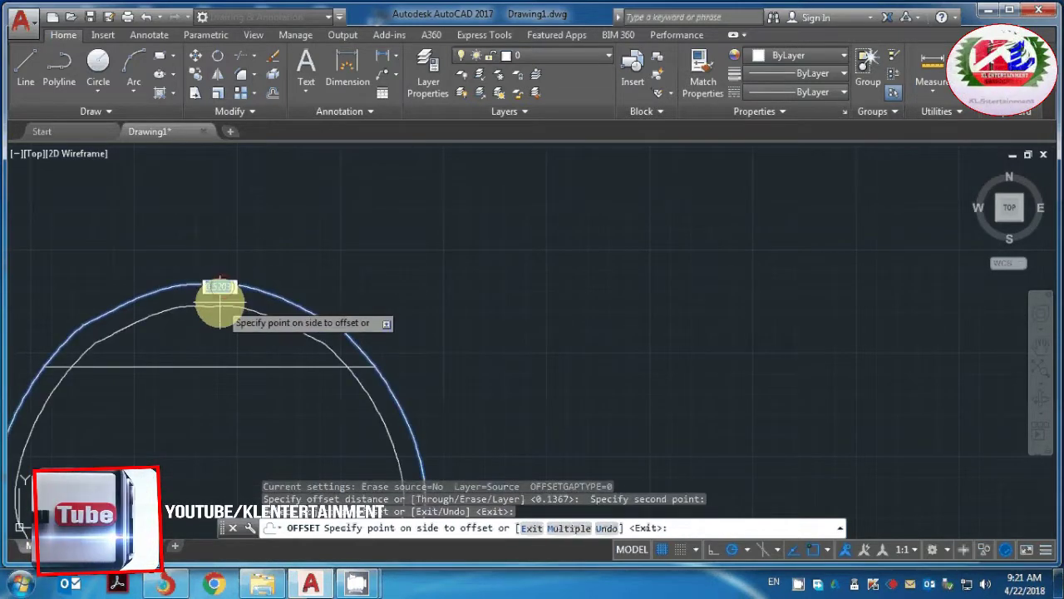
left_click(218, 302)
scroll(219, 302, "down", 2)
scroll(228, 400, "down", 1)
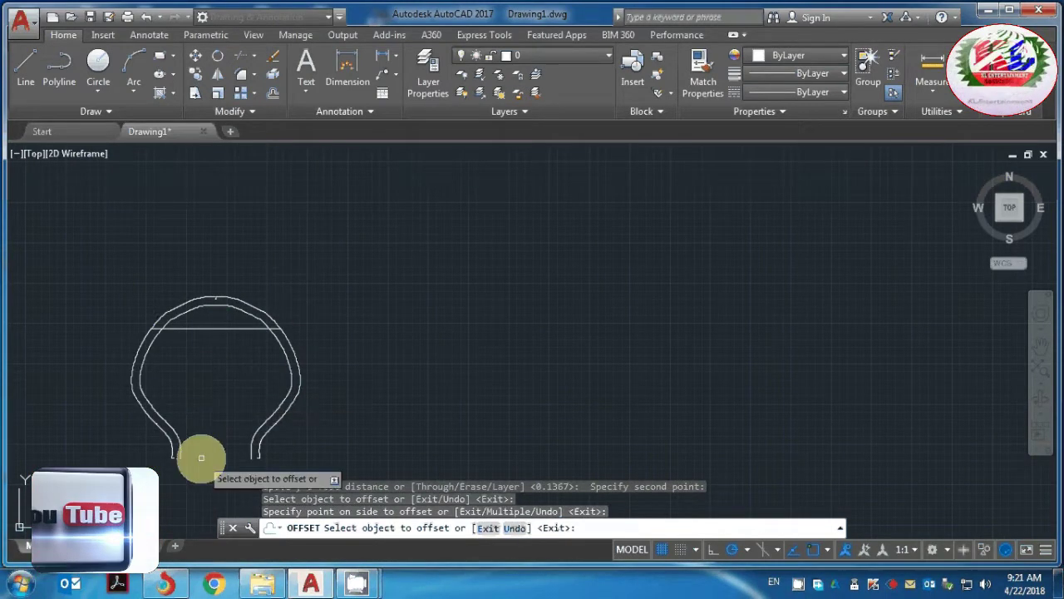
key("Escape")
scroll(201, 458, "down", 2)
scroll(201, 458, "up", 5)
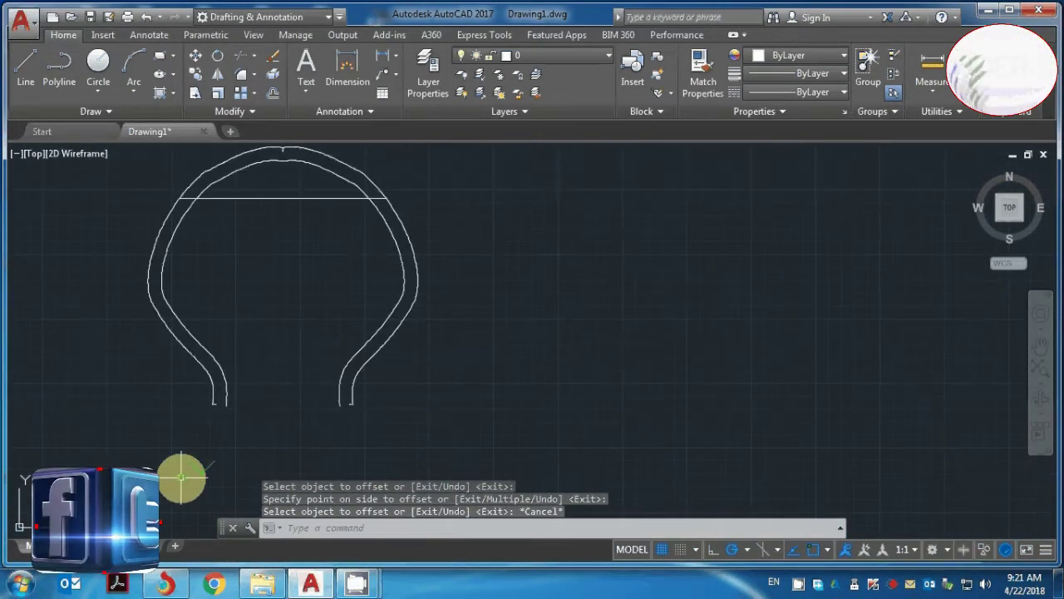
scroll(190, 470, "up", 3)
Draw a horizontal line from the left tube's bottom end across past the right tube
type("l")
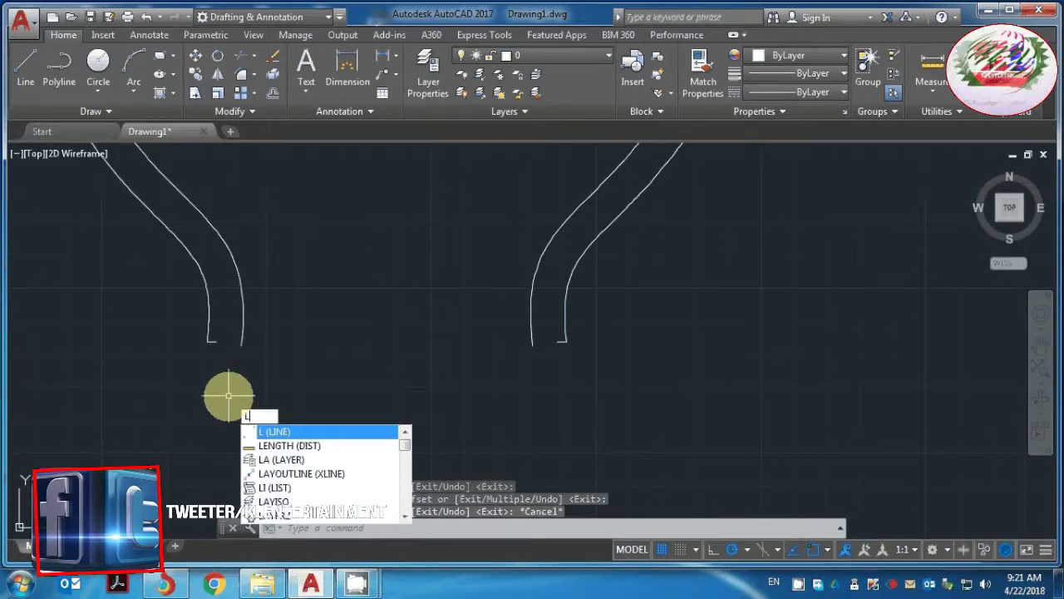
key("Return")
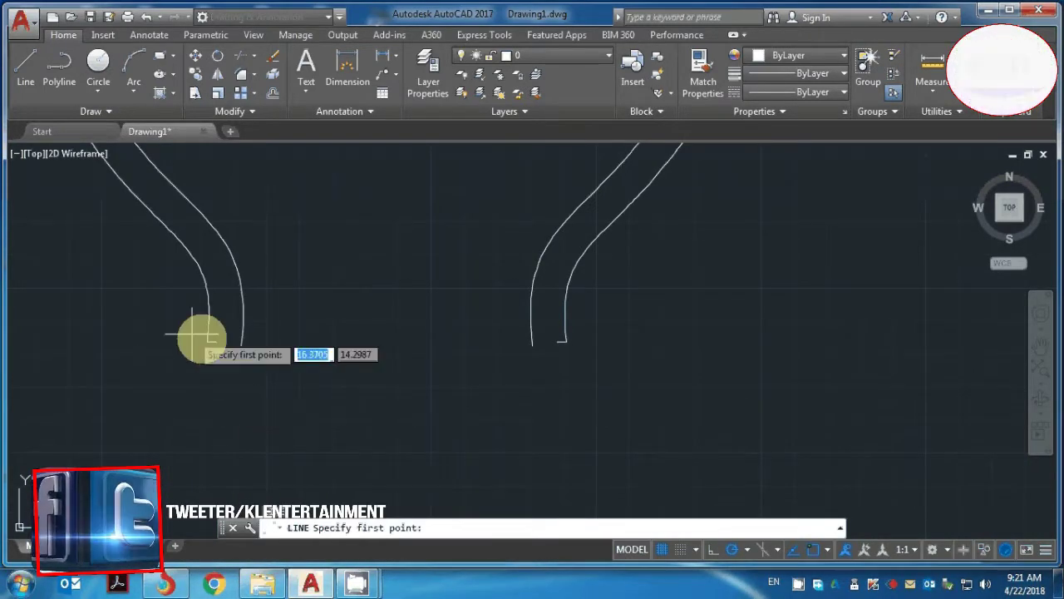
left_click(206, 338)
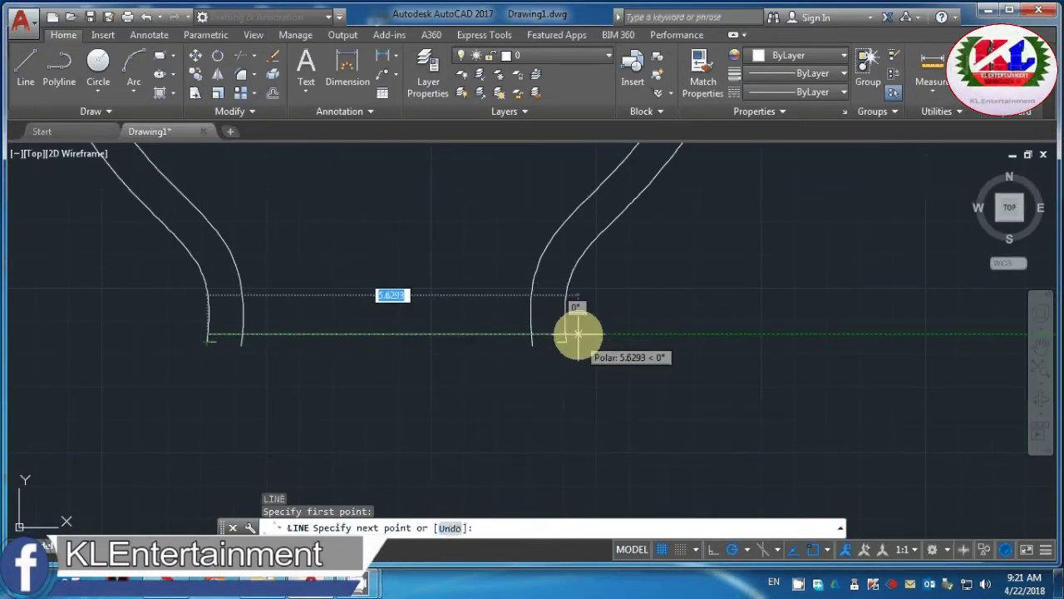
left_click(578, 334)
key("Escape")
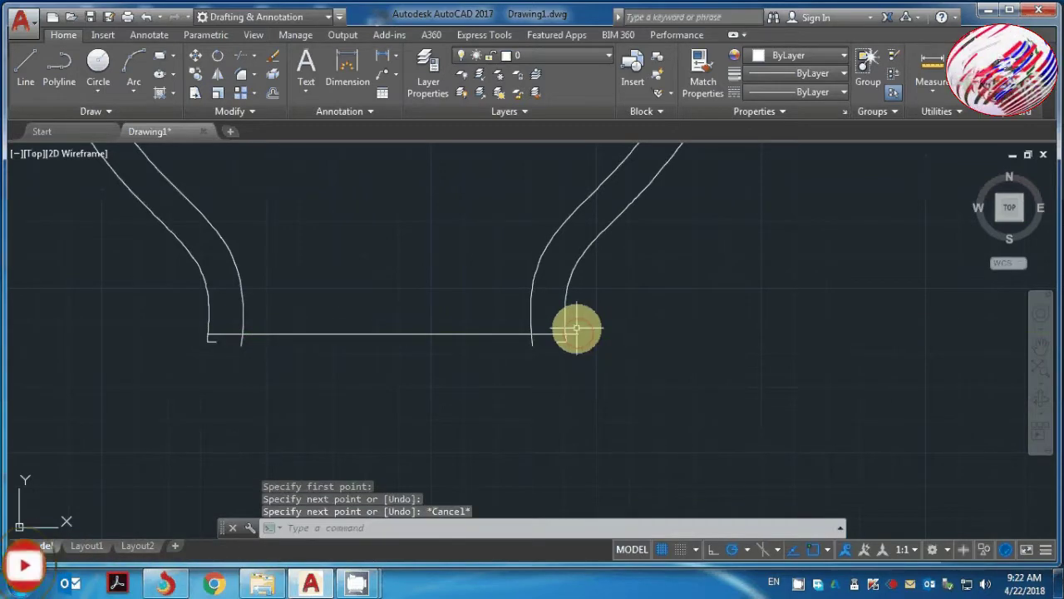
scroll(615, 356, "up", 2)
type("tr")
key("Return")
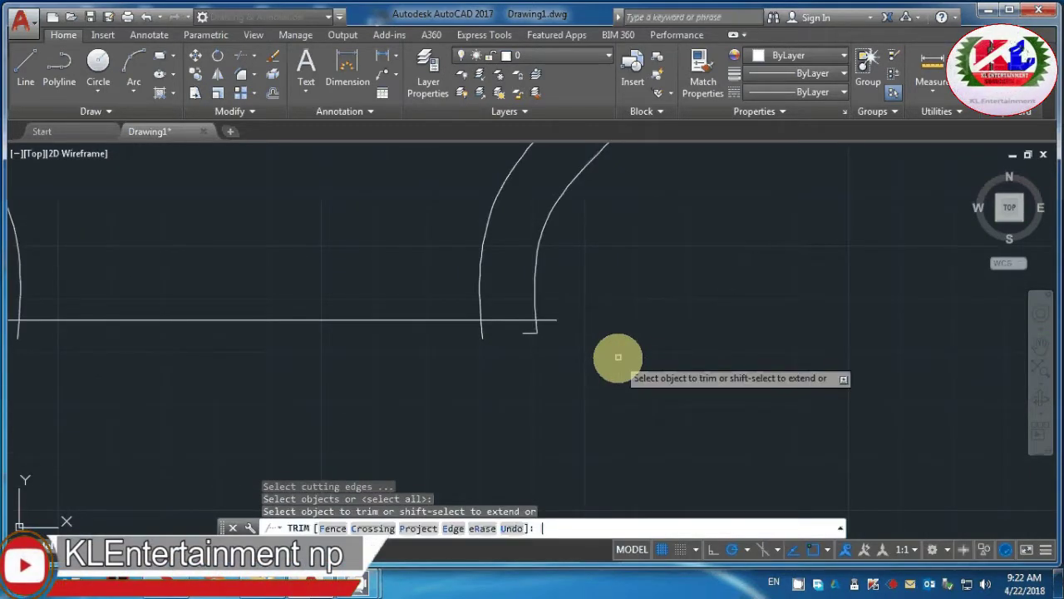
Trim the excess line pieces at the tube ends so each tube bottom closes cleanly
left_click(537, 321)
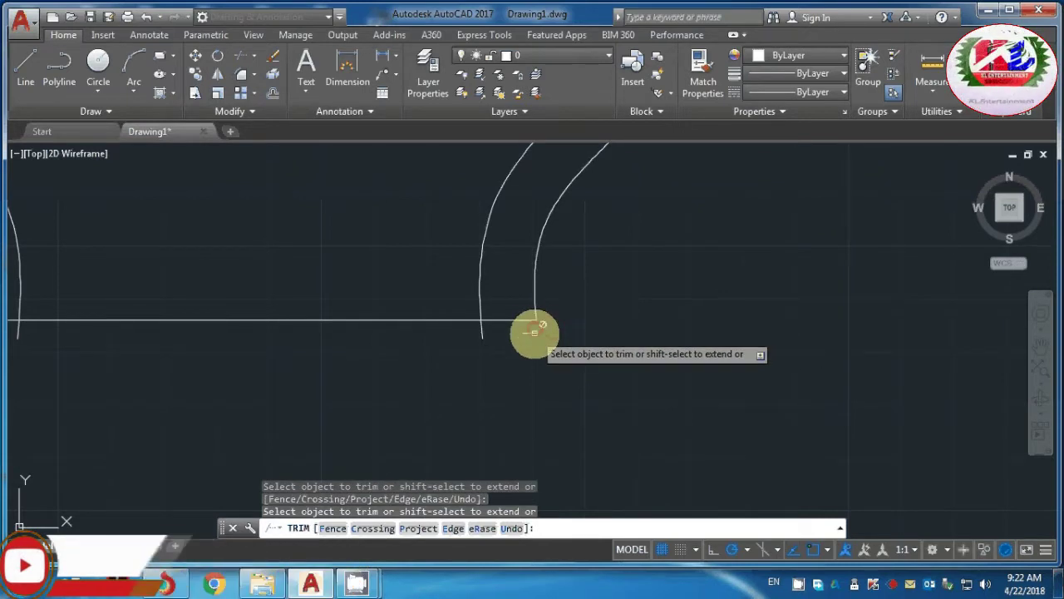
left_click(535, 331)
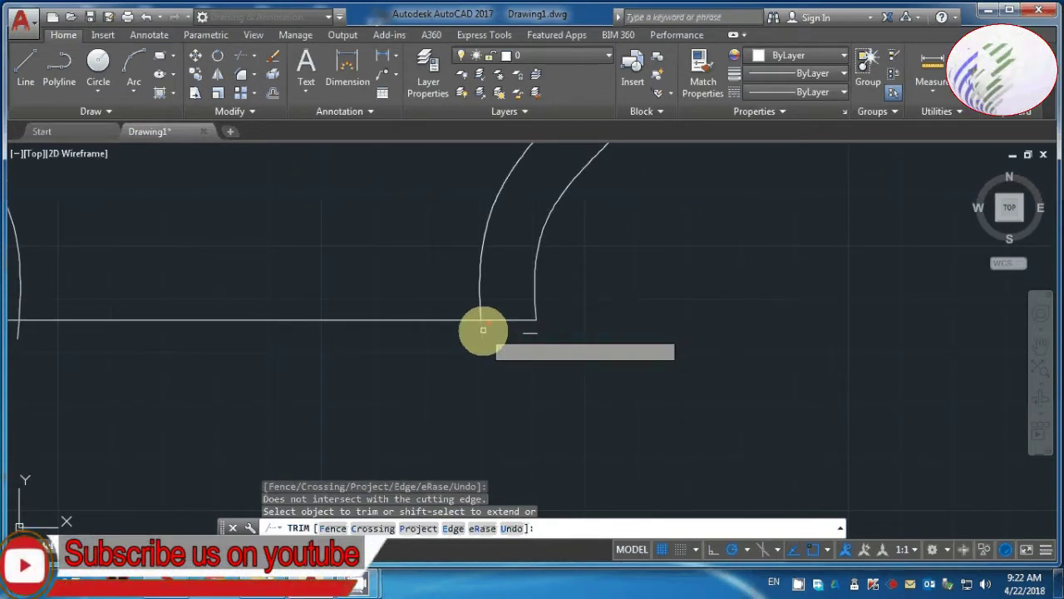
left_click(474, 320)
scroll(471, 316, "down", 2)
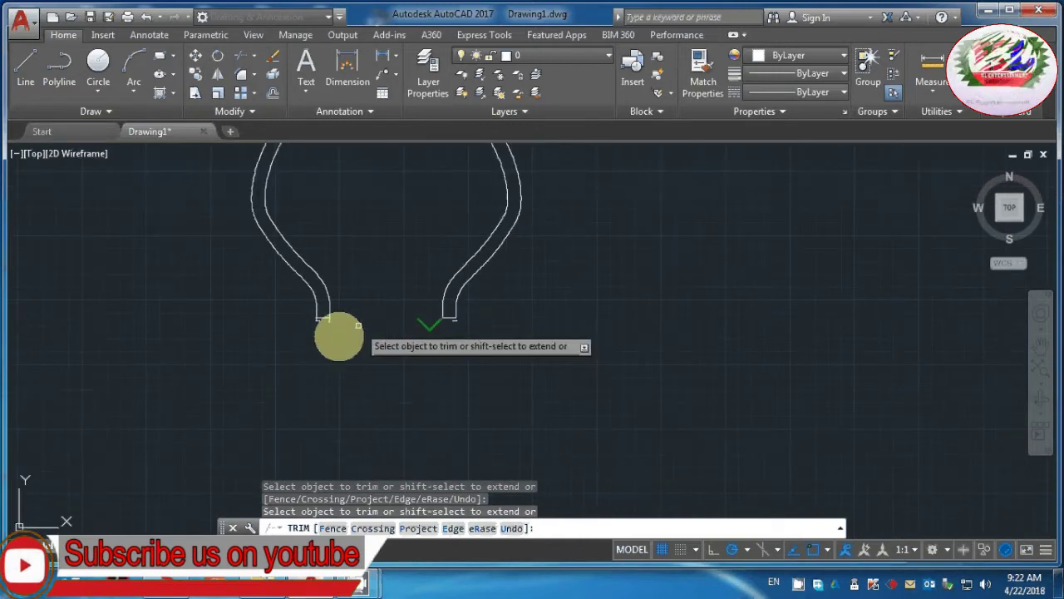
scroll(296, 335, "up", 3)
scroll(367, 290, "up", 3)
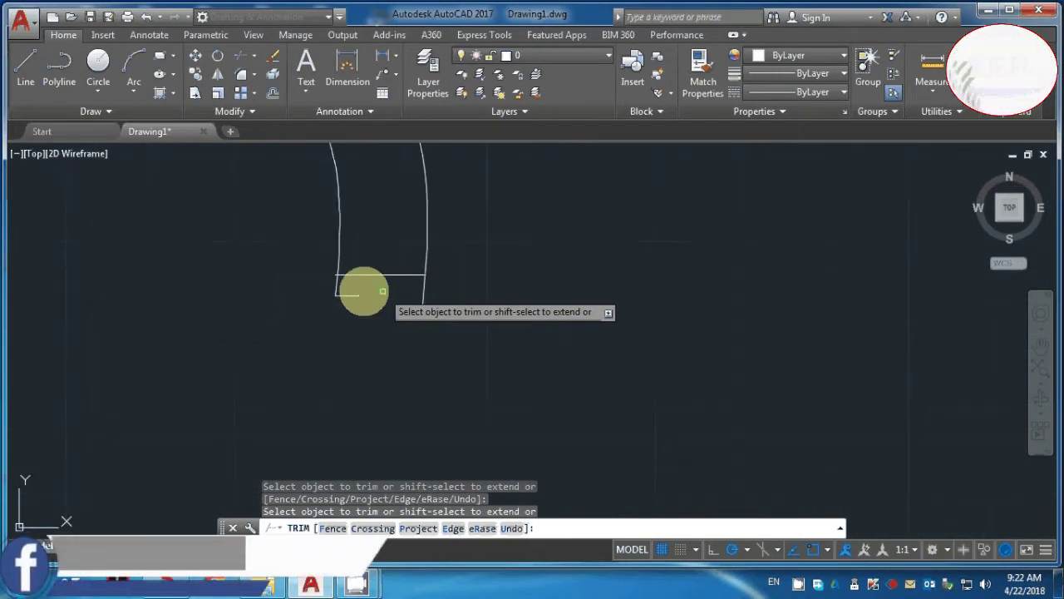
scroll(342, 279, "up", 5)
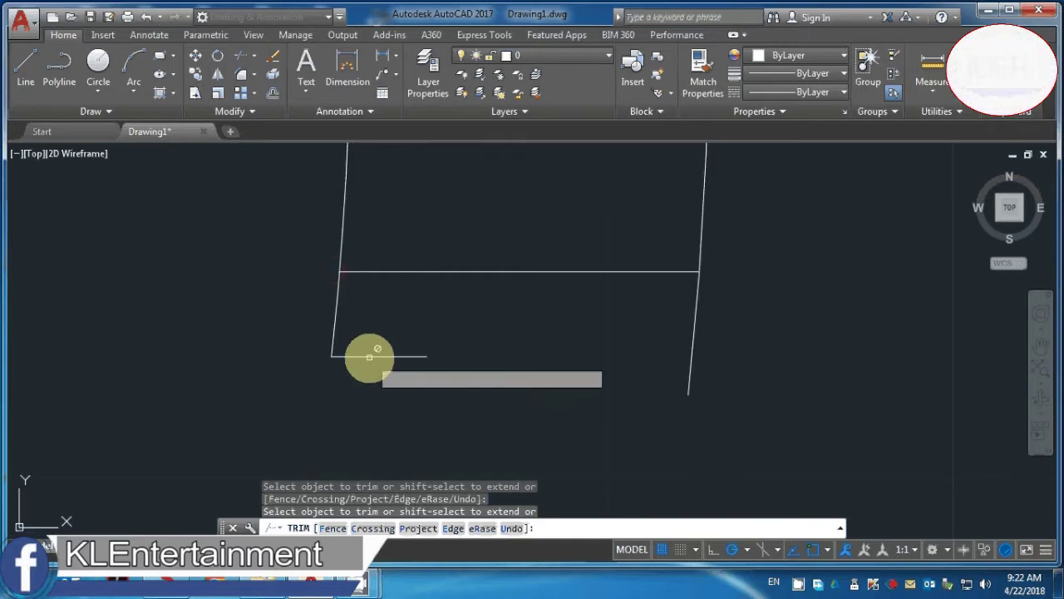
left_click(338, 300)
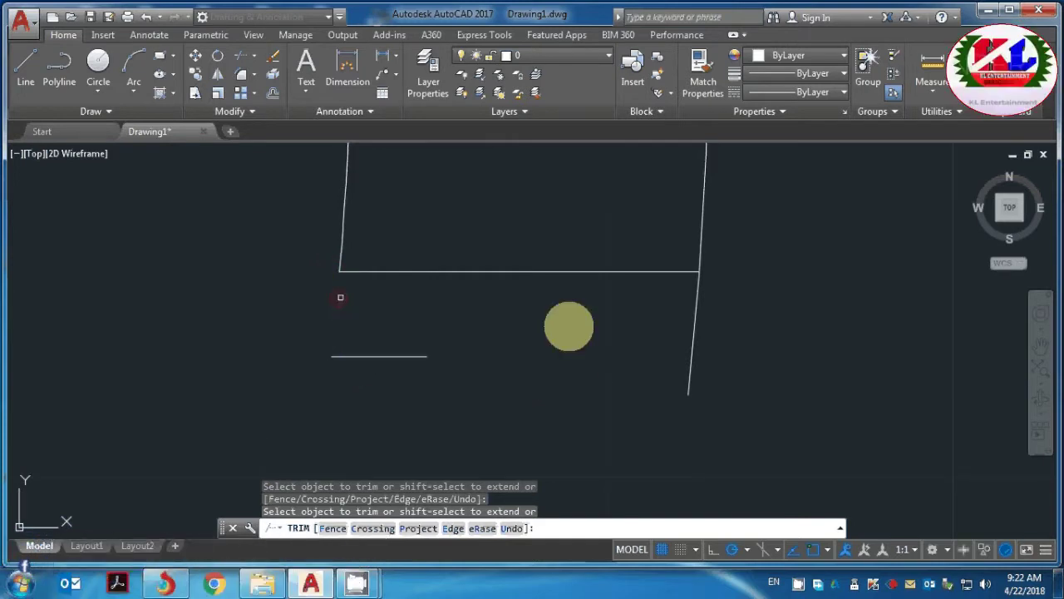
left_click(695, 317)
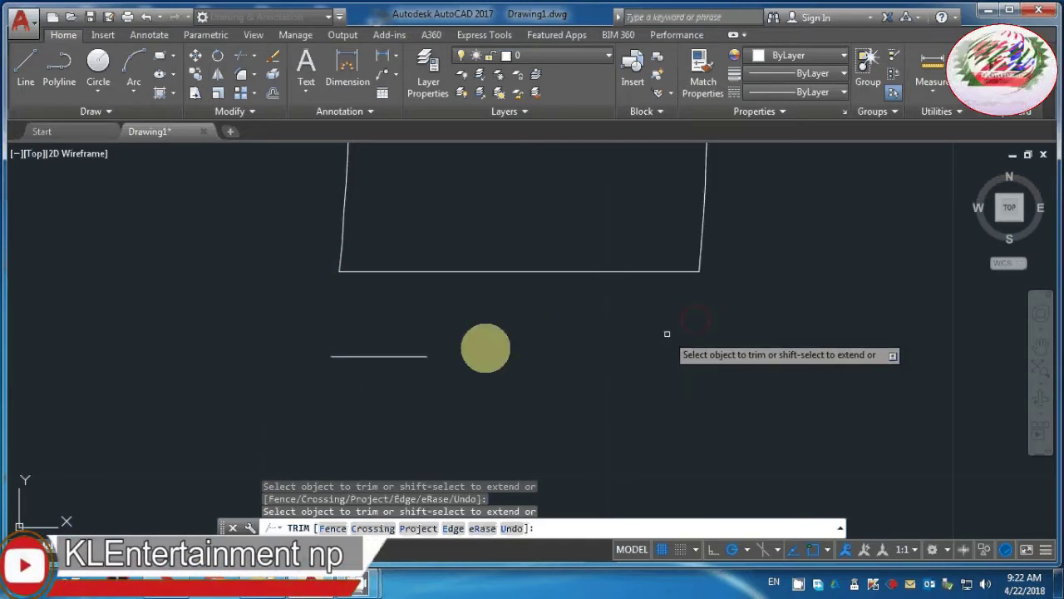
key("Escape")
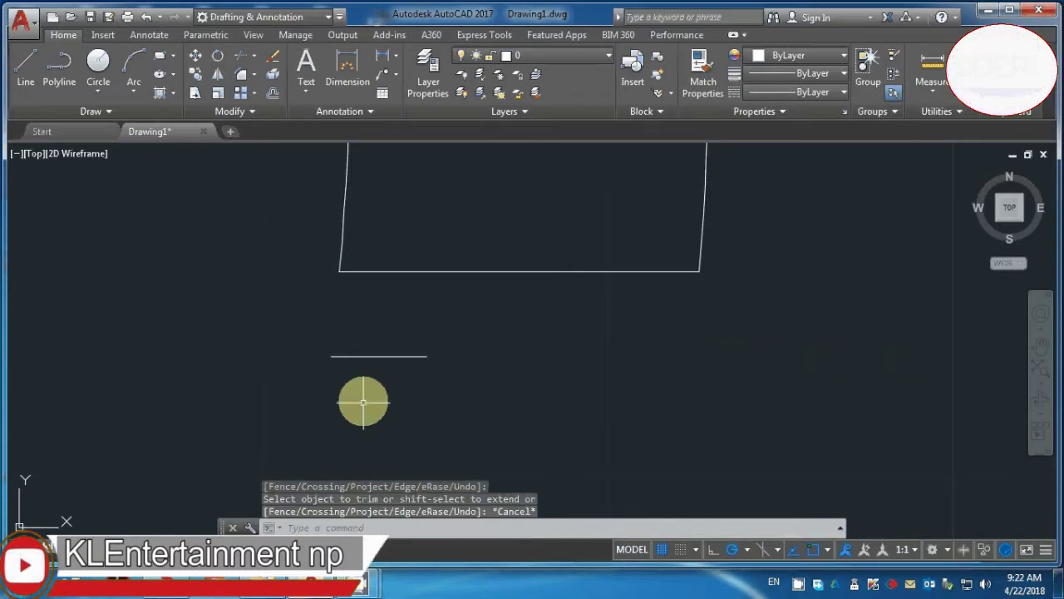
Delete the leftover horizontal line and inspect the other tube end
scroll(363, 402, "up", 3)
left_click(382, 316)
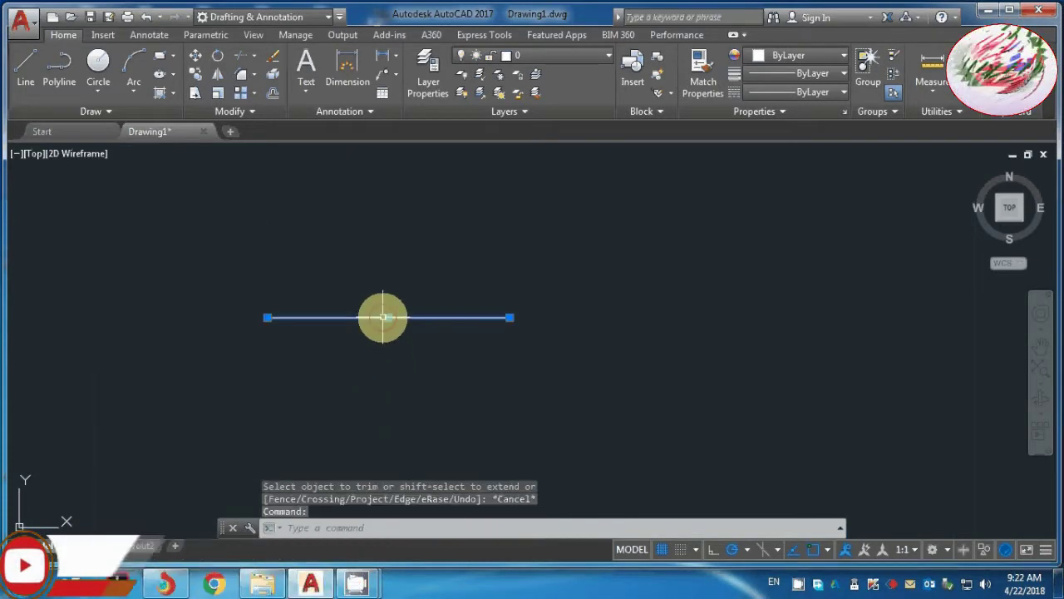
key("Delete")
scroll(384, 357, "down", 3)
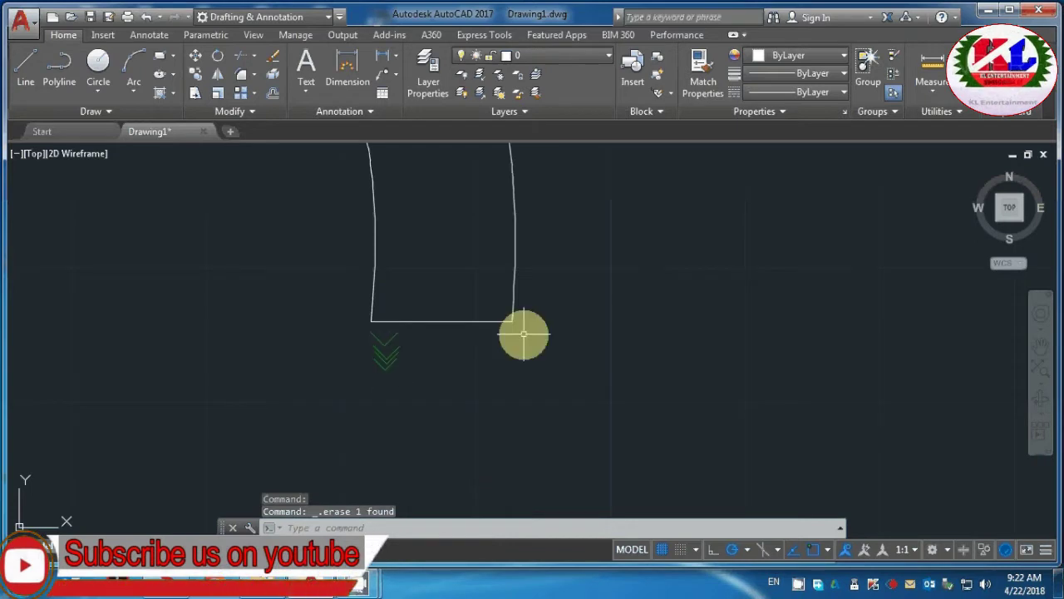
middle_click_drag(524, 334, 791, 343)
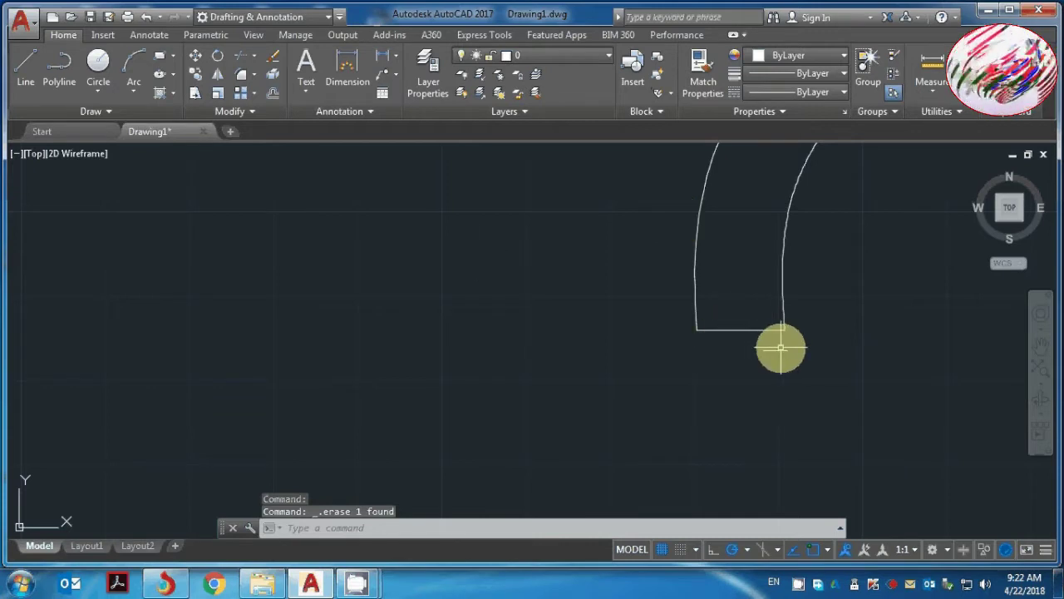
scroll(782, 351, "down", 5)
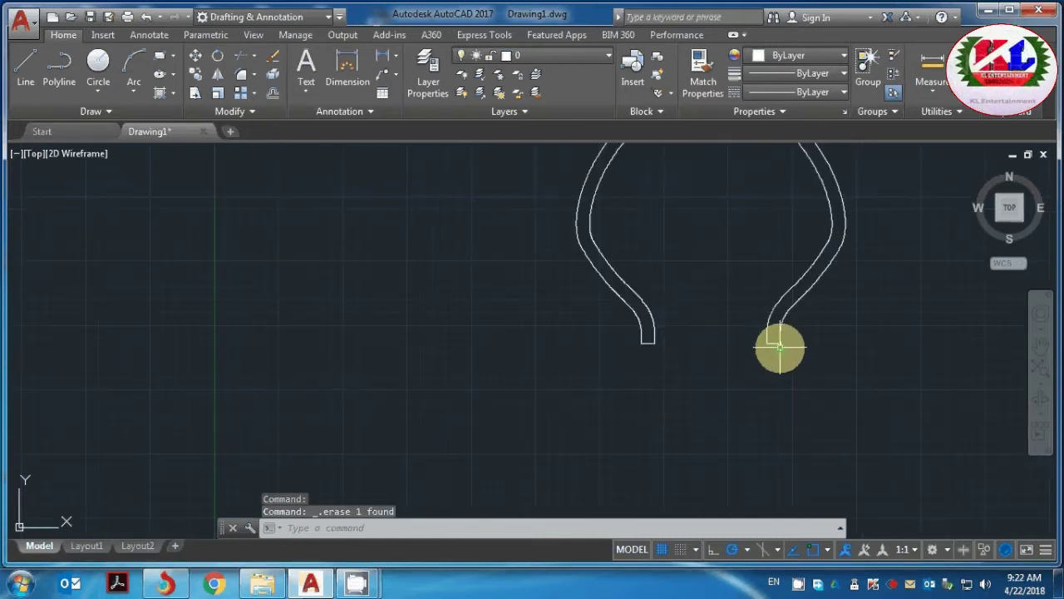
scroll(780, 347, "down", 5)
scroll(725, 145, "up", 2)
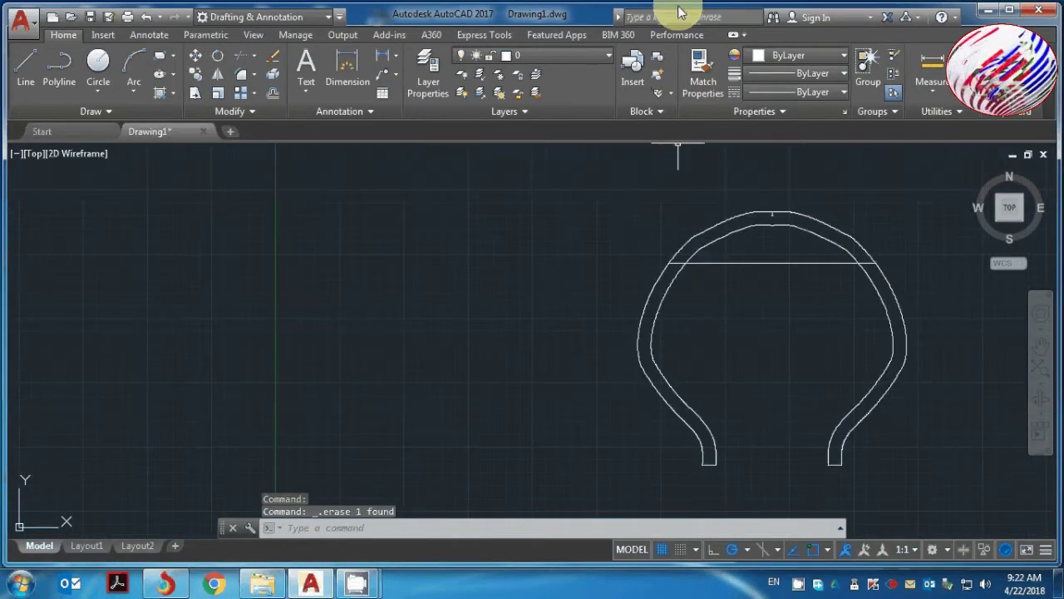
scroll(781, 141, "up", 2)
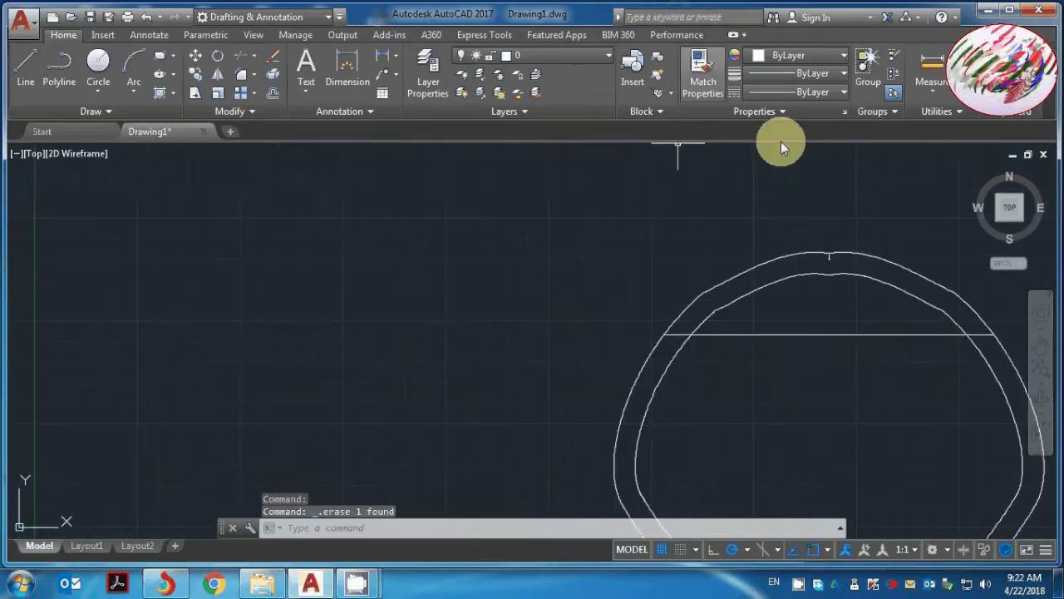
scroll(827, 253, "up", 3)
left_click(822, 259)
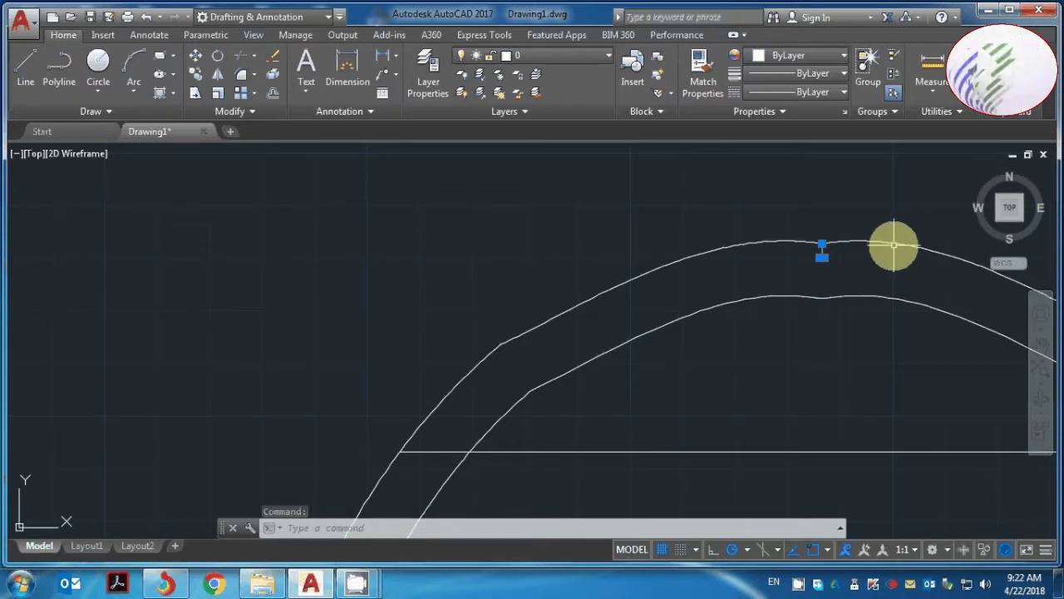
key("Delete")
key("Escape")
type("L")
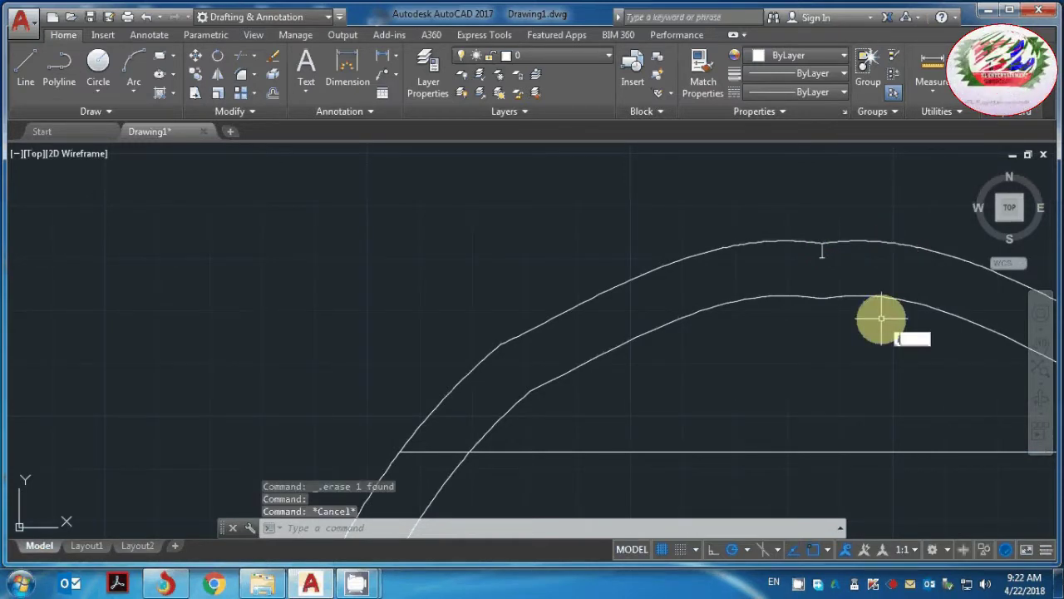
key("Return")
scroll(882, 318, "up", 3)
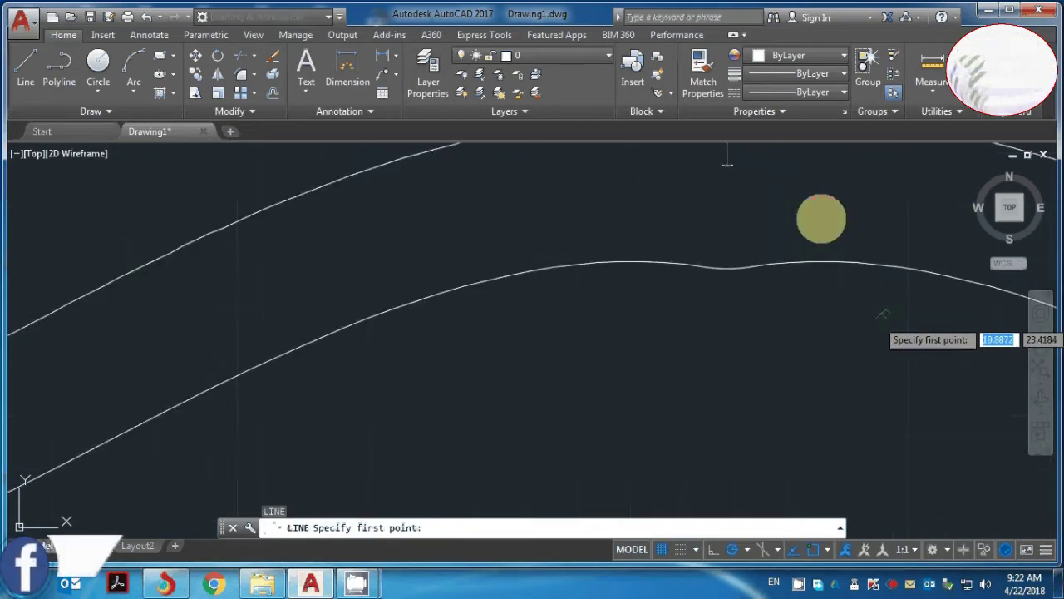
scroll(725, 202, "down", 3)
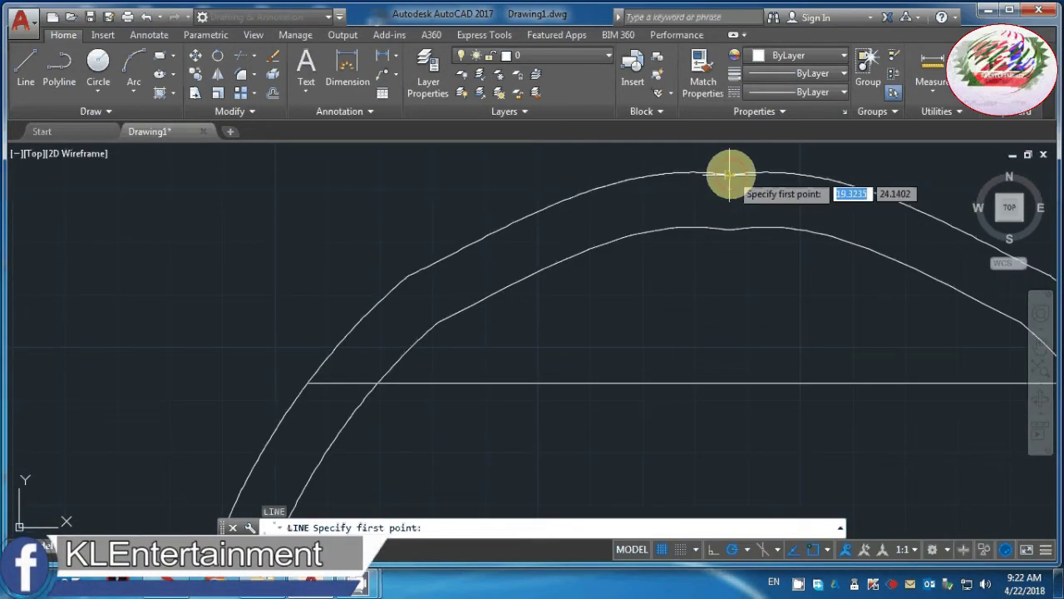
left_click(729, 174)
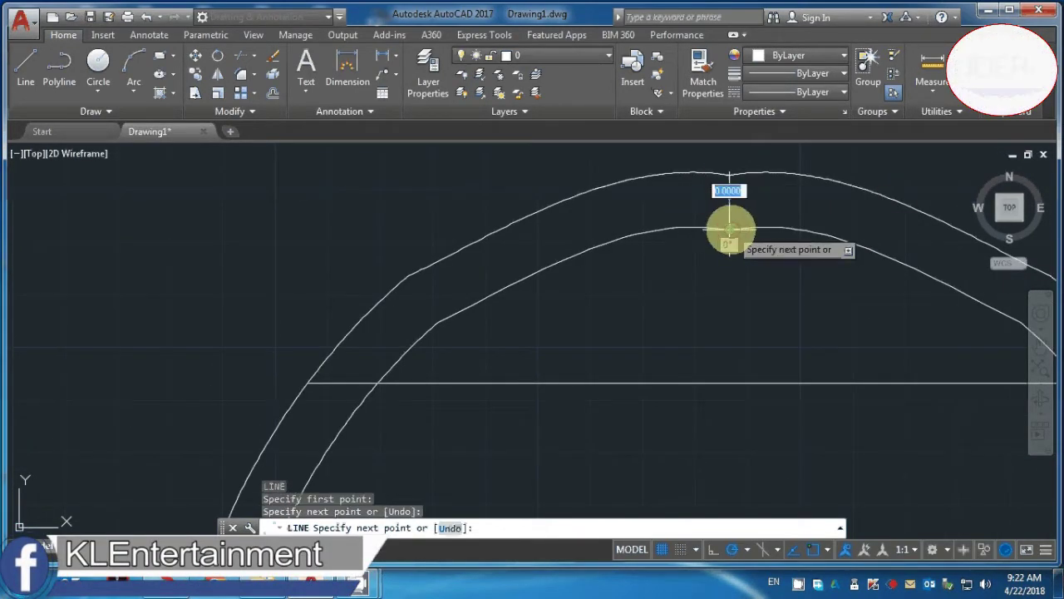
Cancel the unfinished line and delete the old horizontal line across the top
key("Escape")
scroll(692, 187, "down", 5)
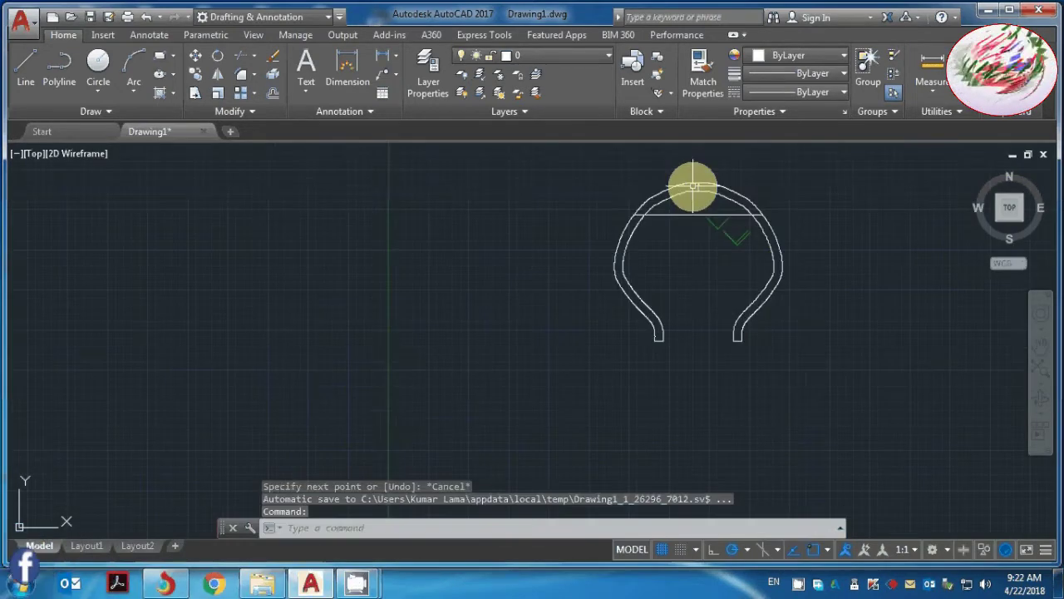
scroll(703, 188, "up", 3)
scroll(742, 227, "up", 2)
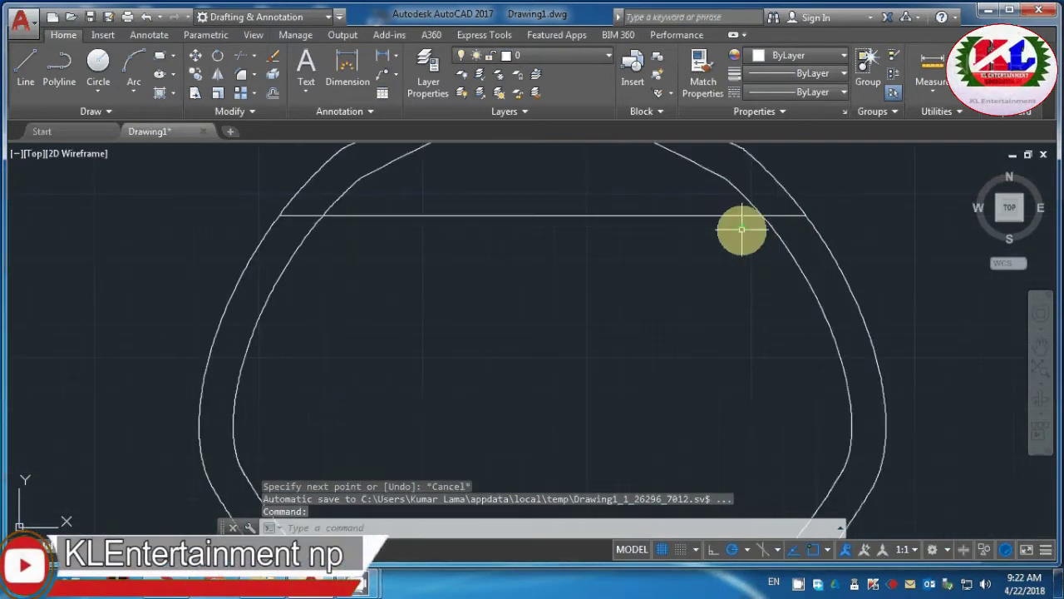
scroll(733, 249, "down", 2)
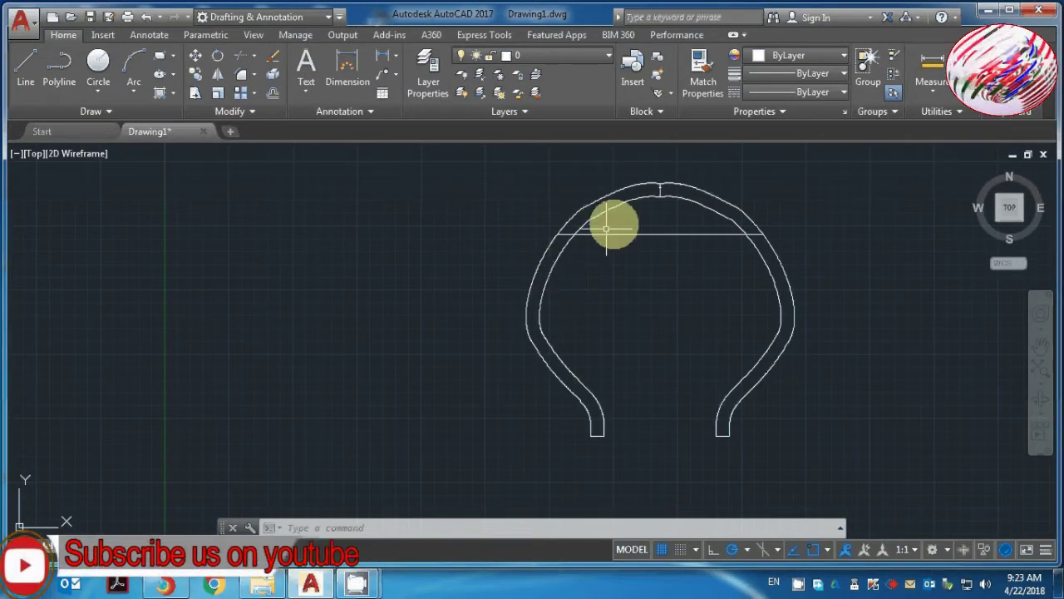
left_click(633, 234)
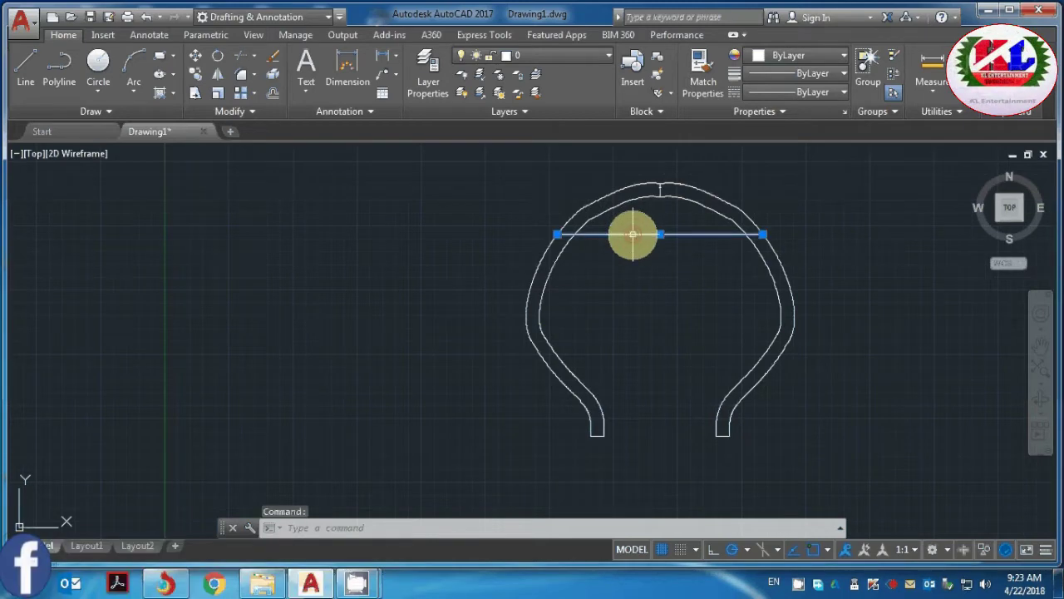
key("Delete")
Draw a new horizontal line from left of the bulb to past its right side
type("l")
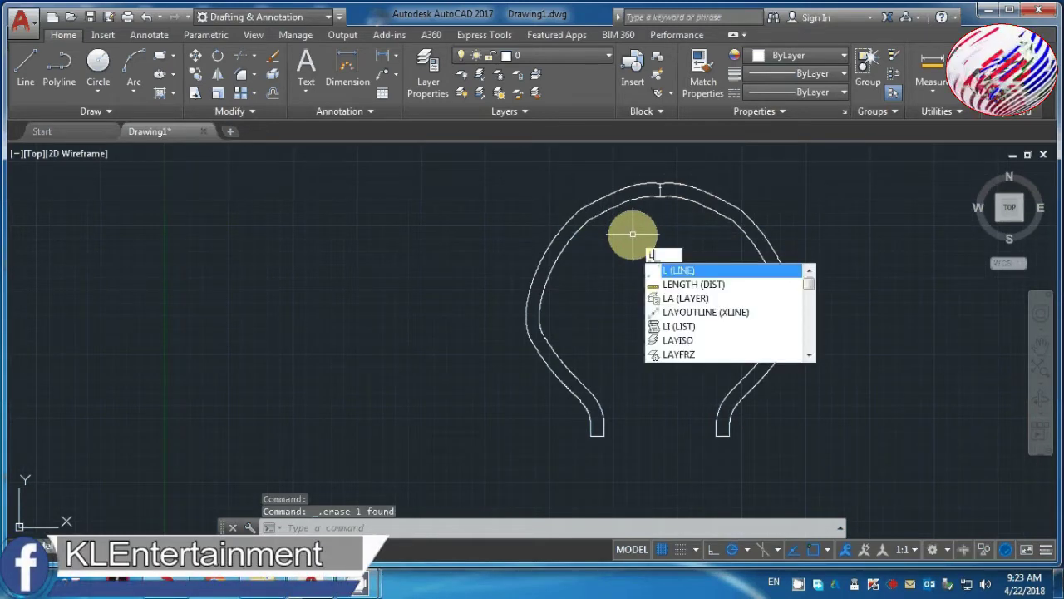
key("Return")
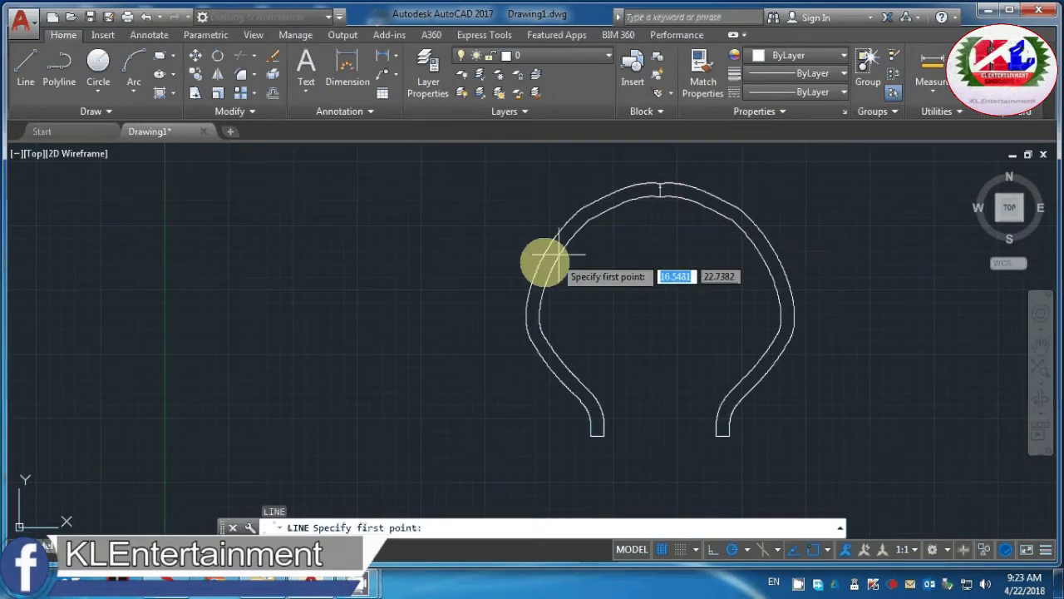
left_click(521, 273)
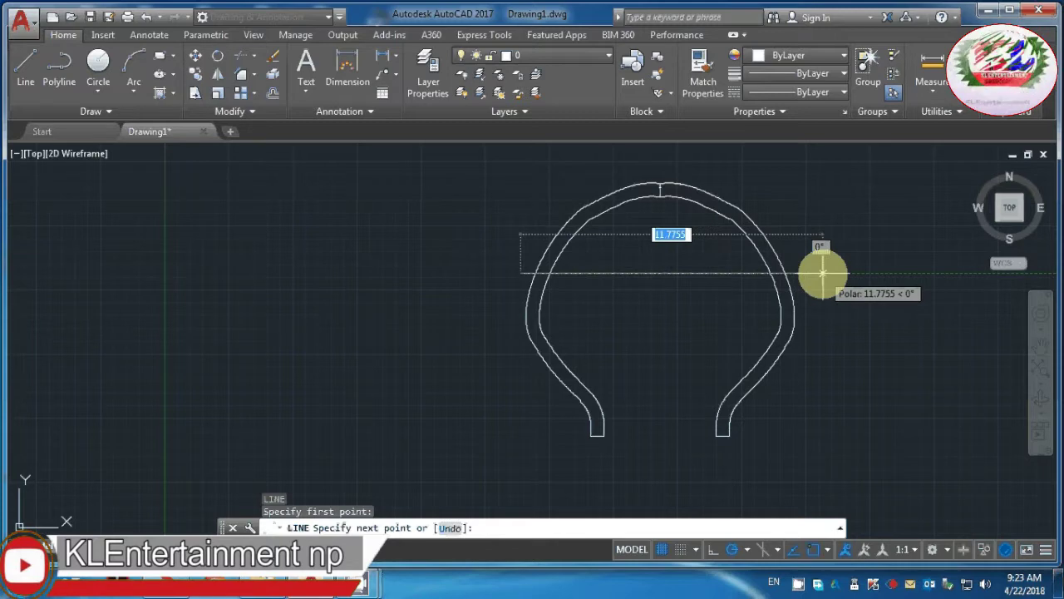
left_click(823, 272)
key("Escape")
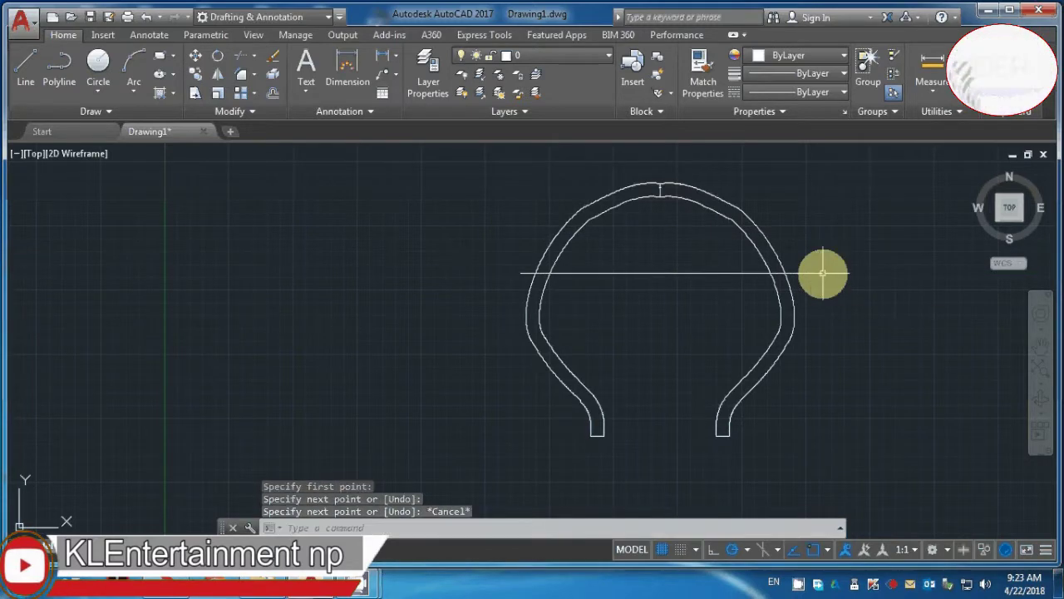
Trim the horizontal line's middle and right-wall pieces, leaving short ticks between the walls
type("tr")
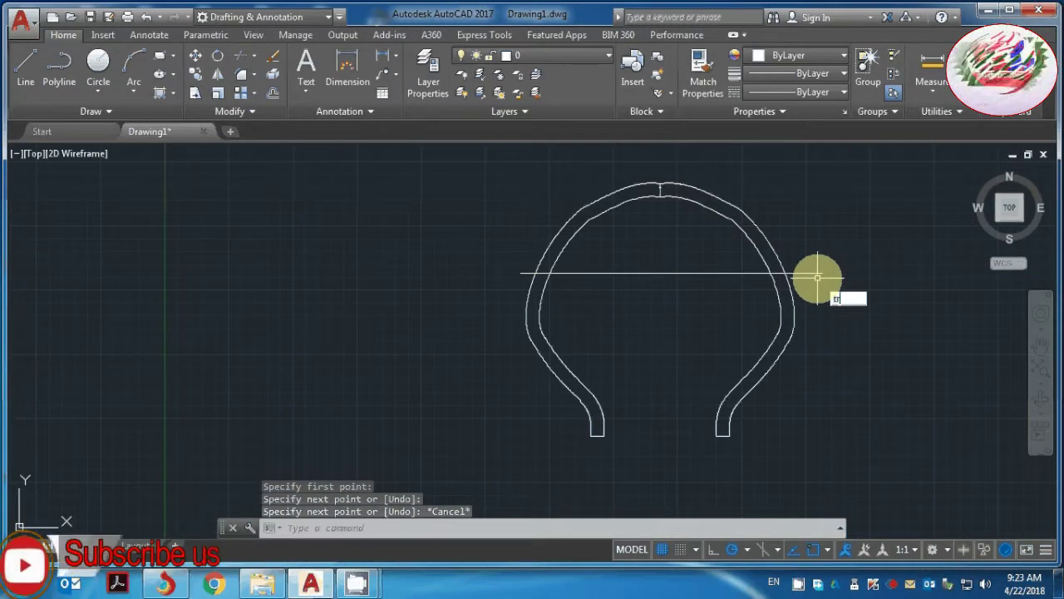
key("Return")
key("Return")
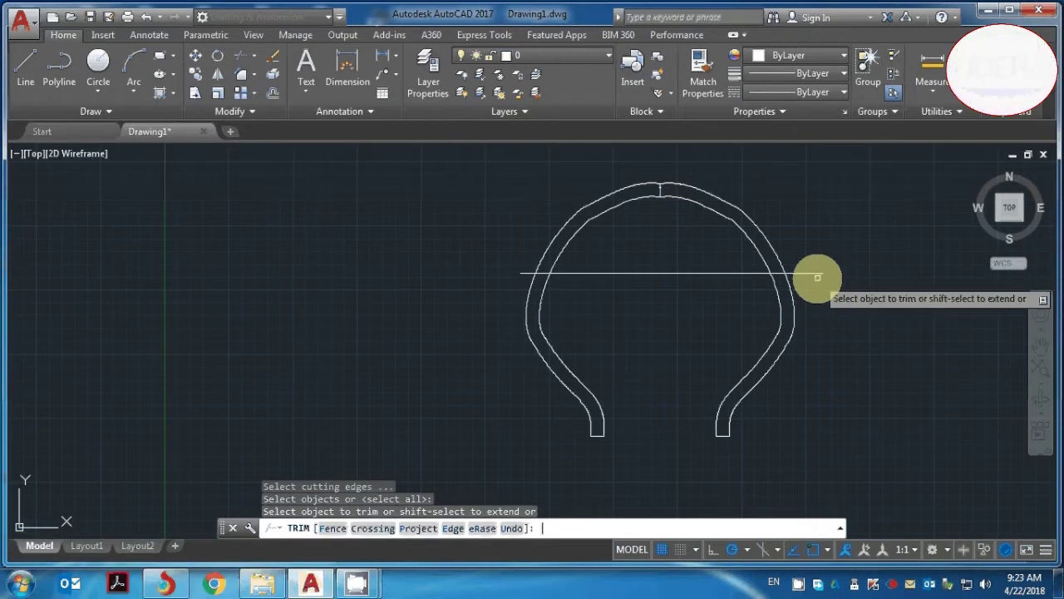
left_click(796, 275)
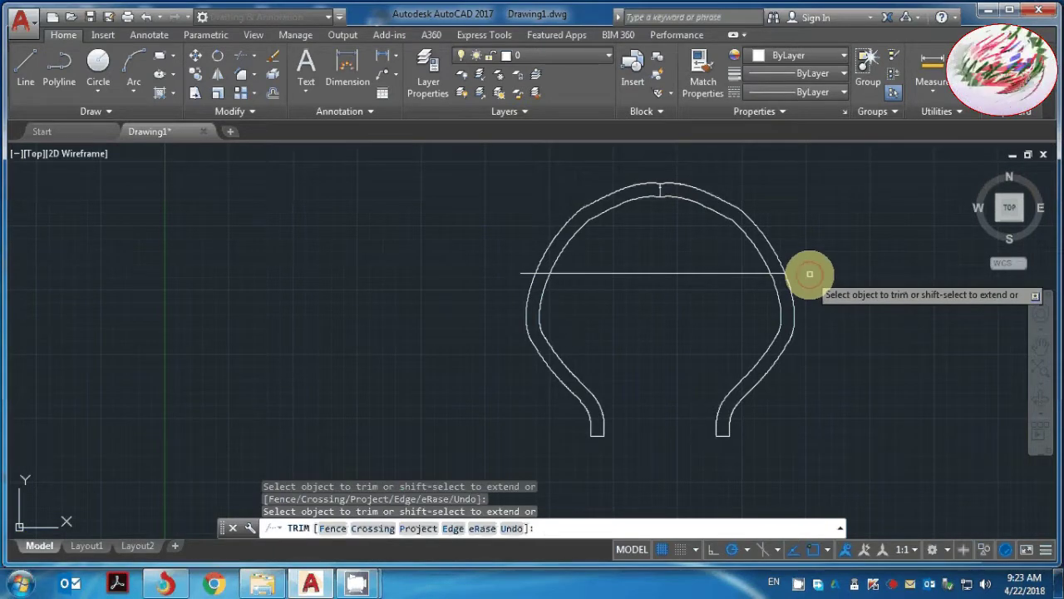
left_click(756, 272)
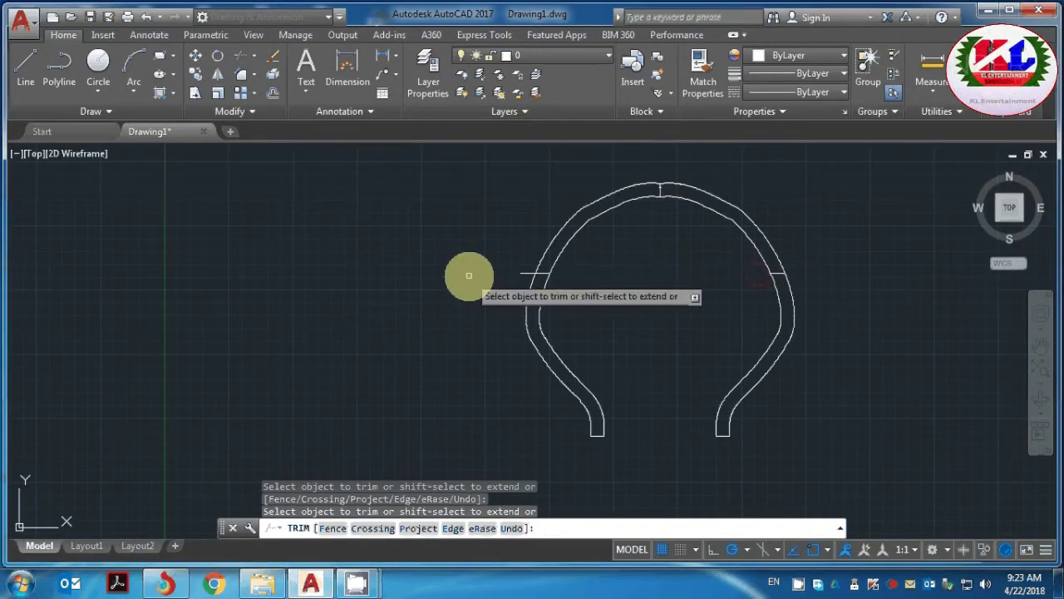
scroll(465, 274, "up", 4)
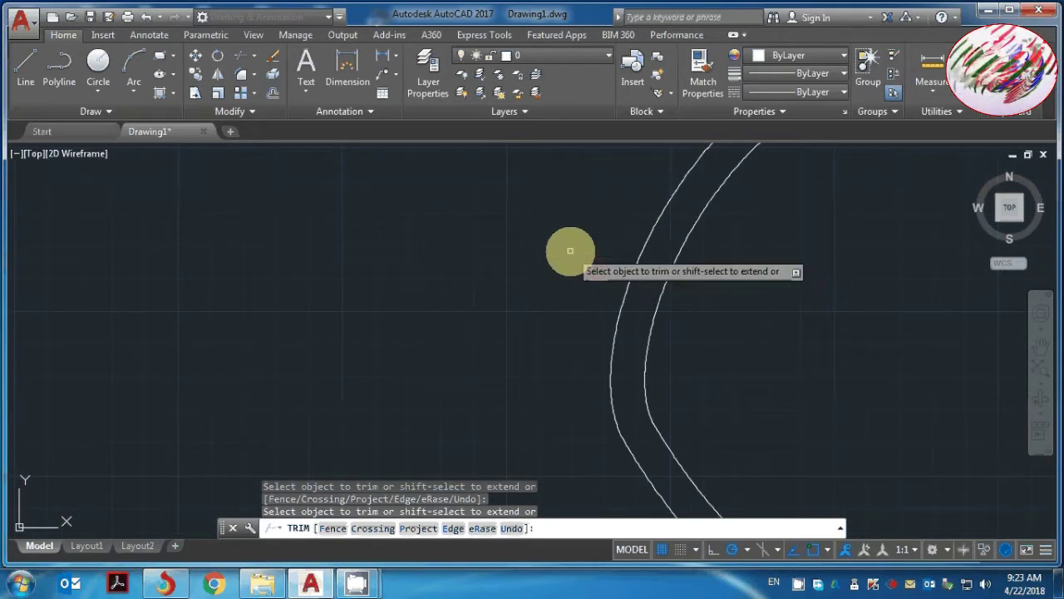
scroll(570, 250, "down", 4)
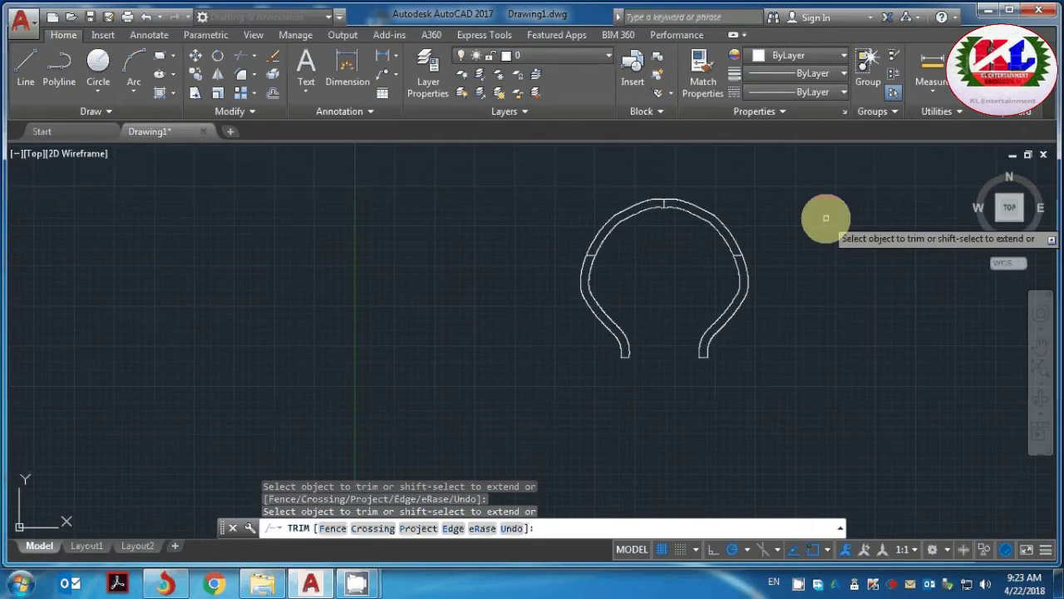
key("Escape")
type("A")
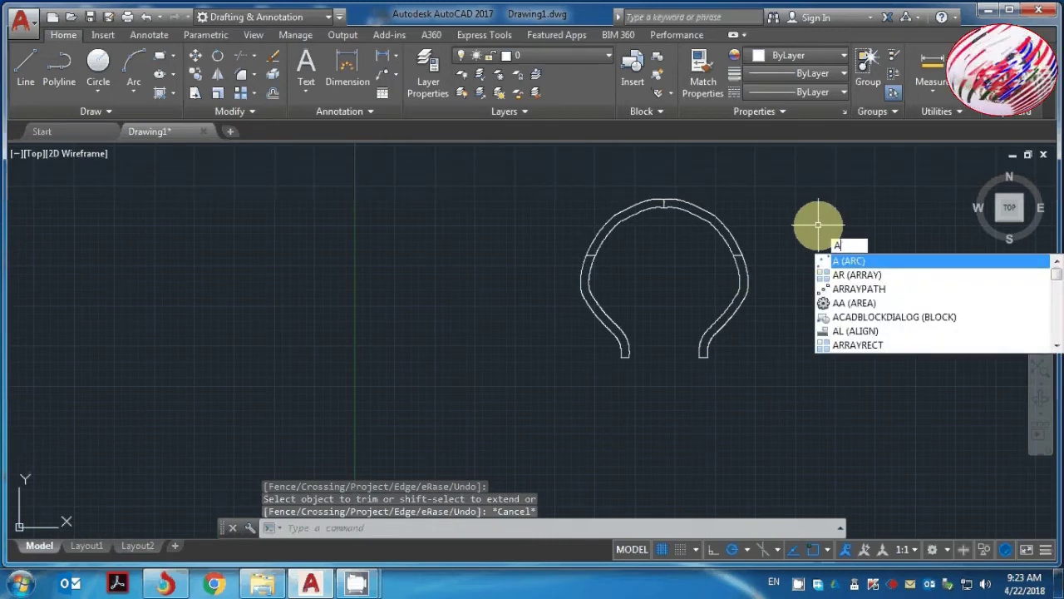
Draw a three-point arc from the left wall connector, over the bulb top, to the right connector
key("Return")
scroll(570, 271, "up", 2)
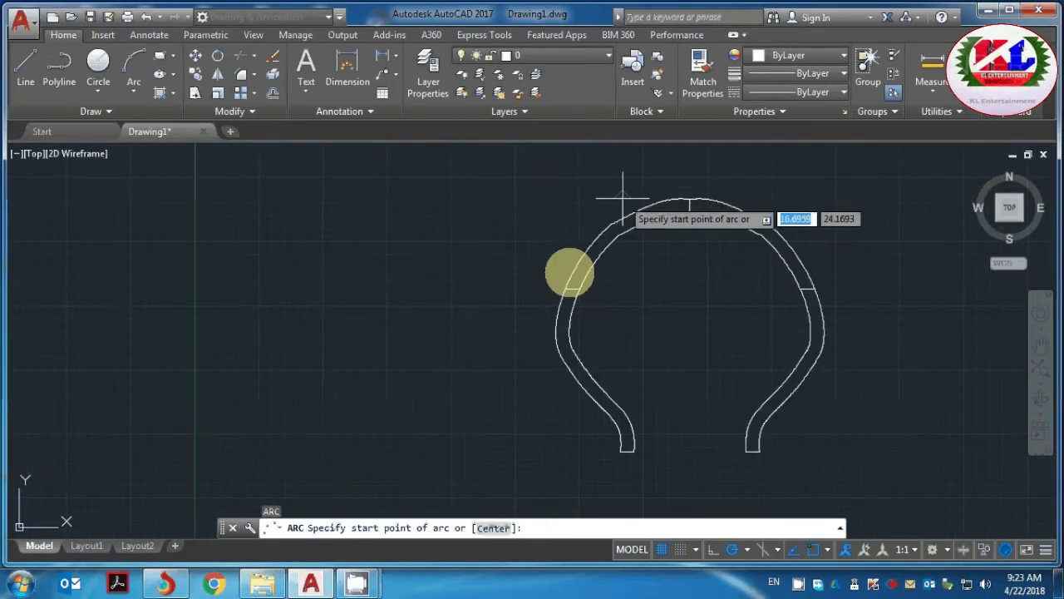
scroll(556, 282, "up", 3)
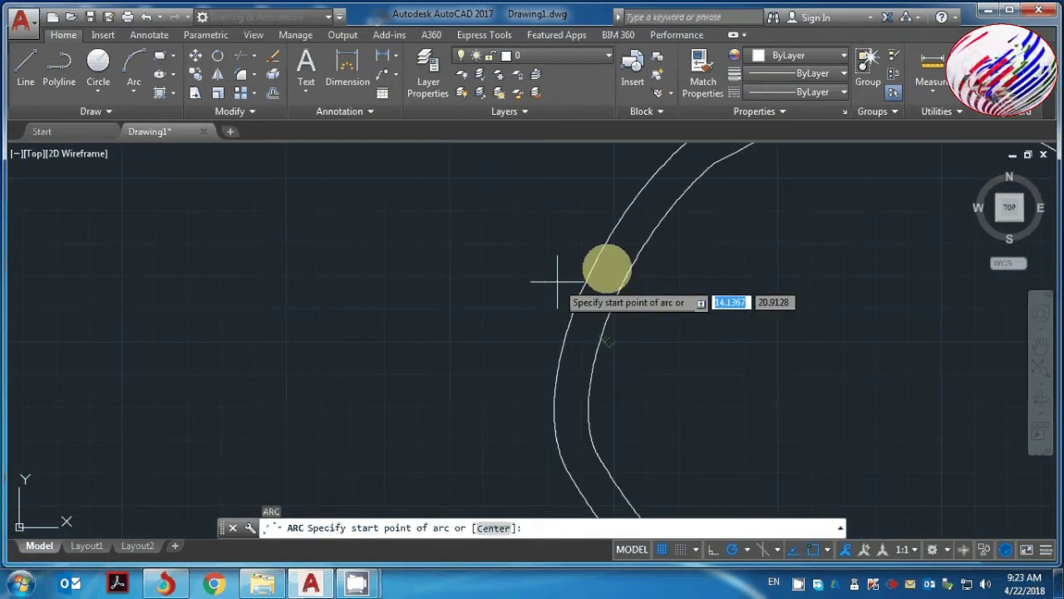
scroll(619, 279, "down", 3)
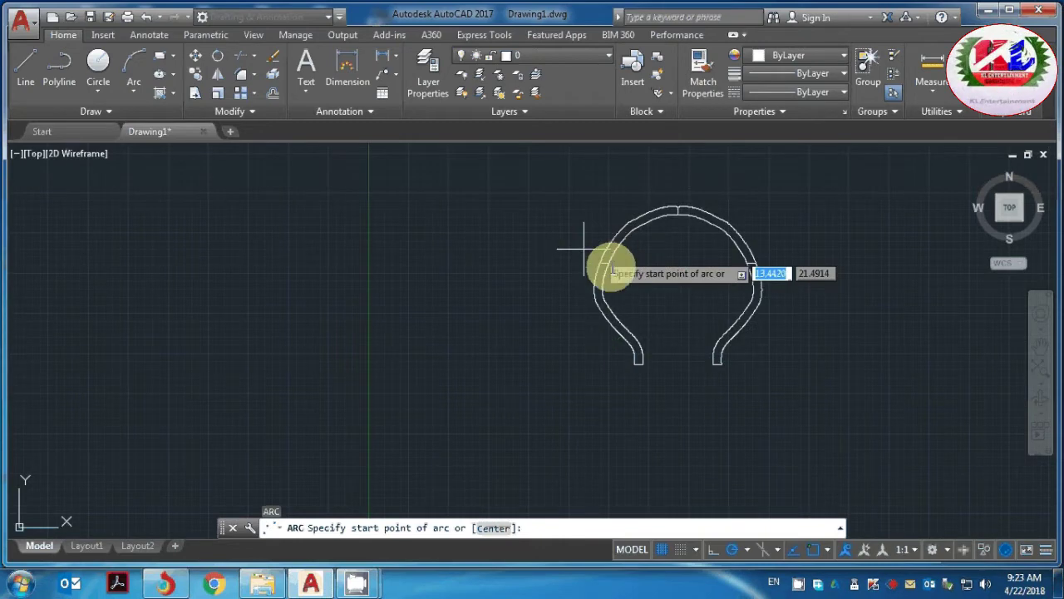
scroll(612, 249, "up", 3)
left_click(583, 246)
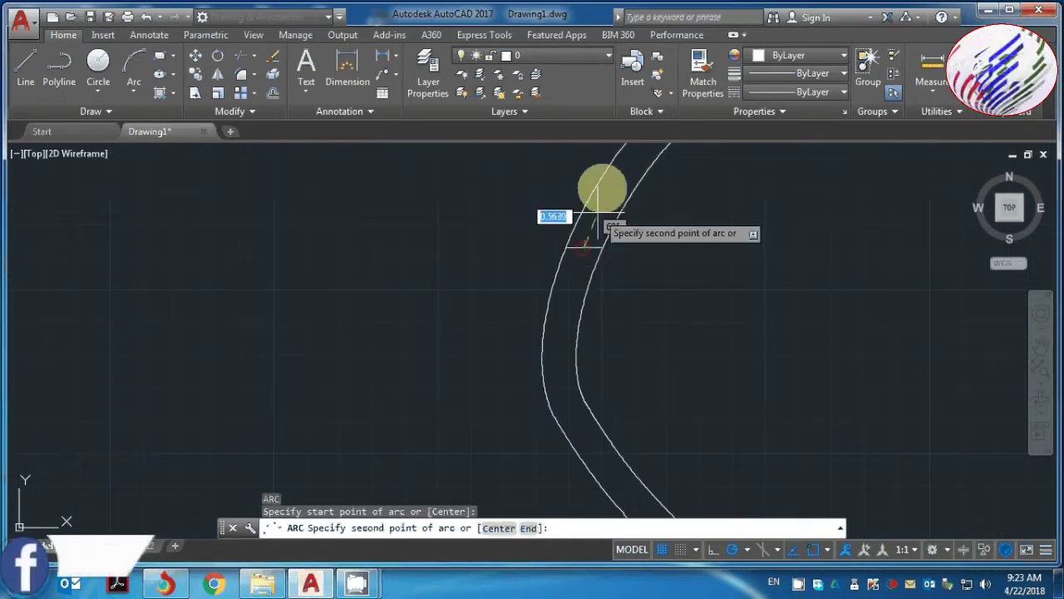
scroll(601, 188, "down", 3)
scroll(657, 148, "up", 5)
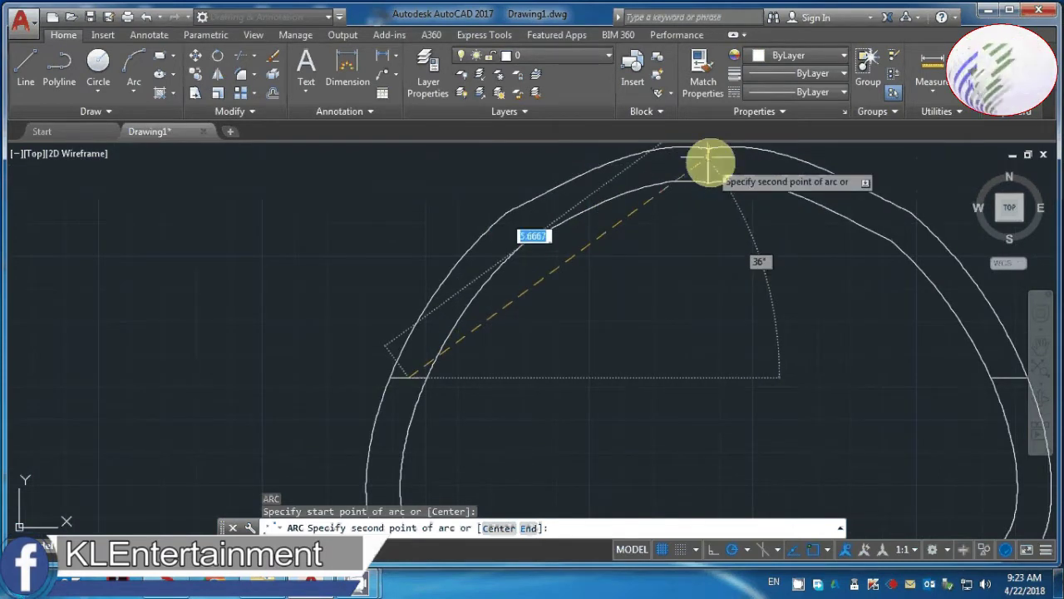
left_click(707, 163)
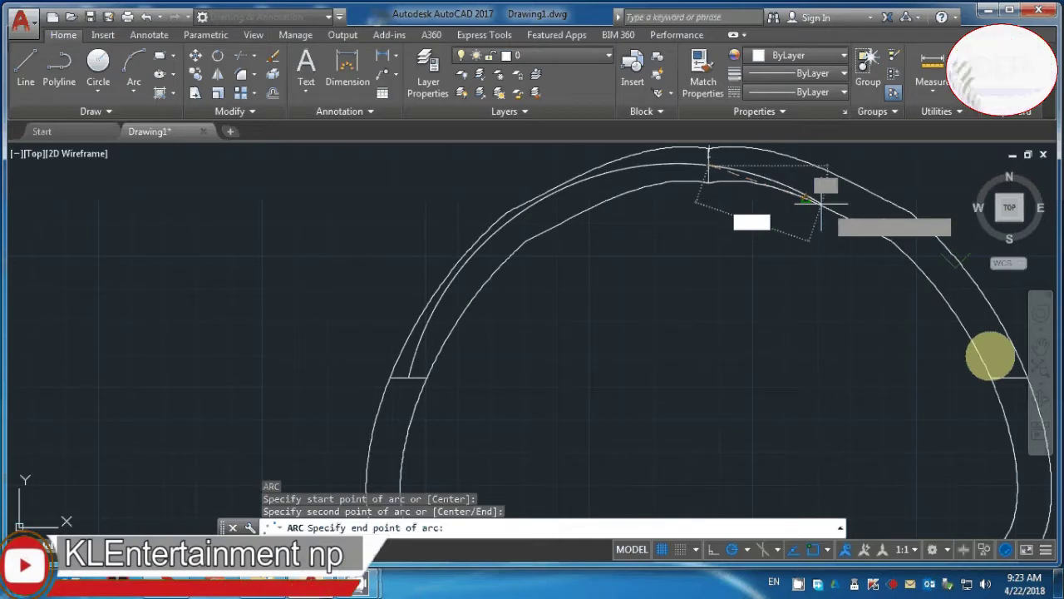
scroll(821, 202, "down", 5)
scroll(1009, 357, "up", 2)
scroll(1010, 359, "up", 3)
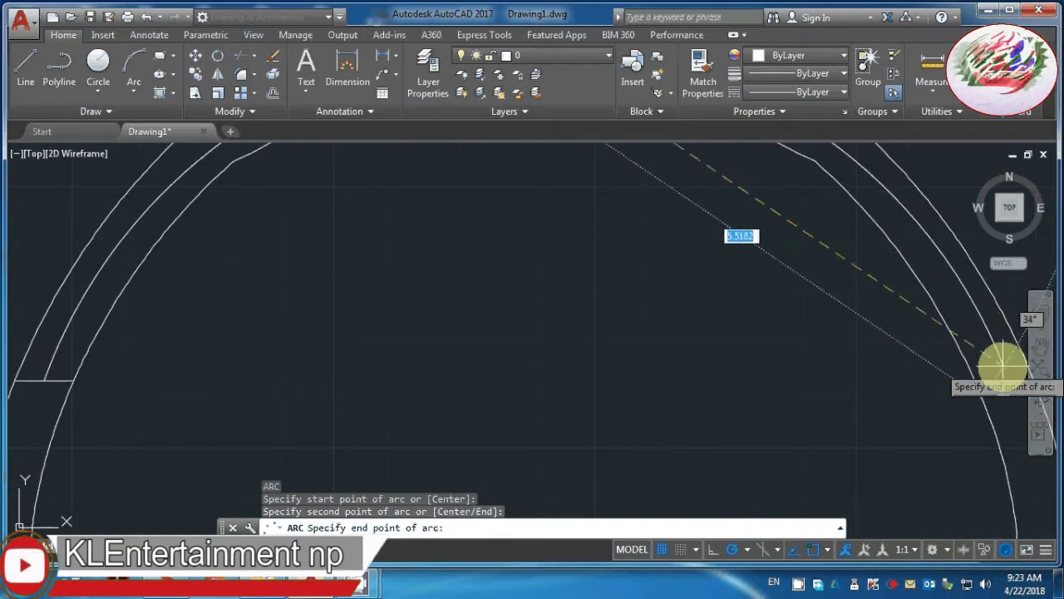
scroll(927, 281, "down", 4)
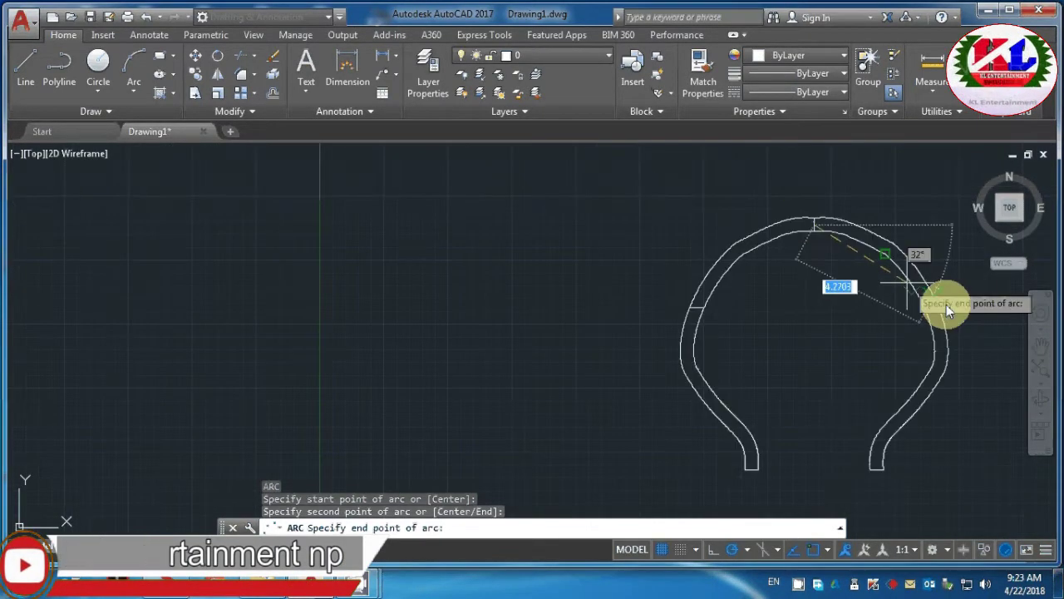
scroll(912, 276, "up", 4)
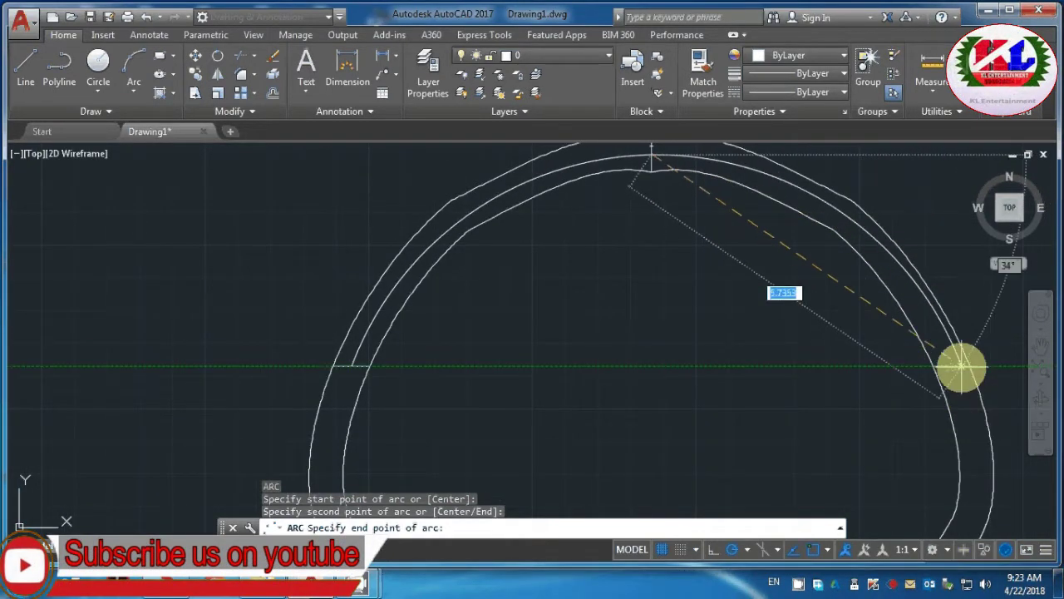
left_click(953, 366)
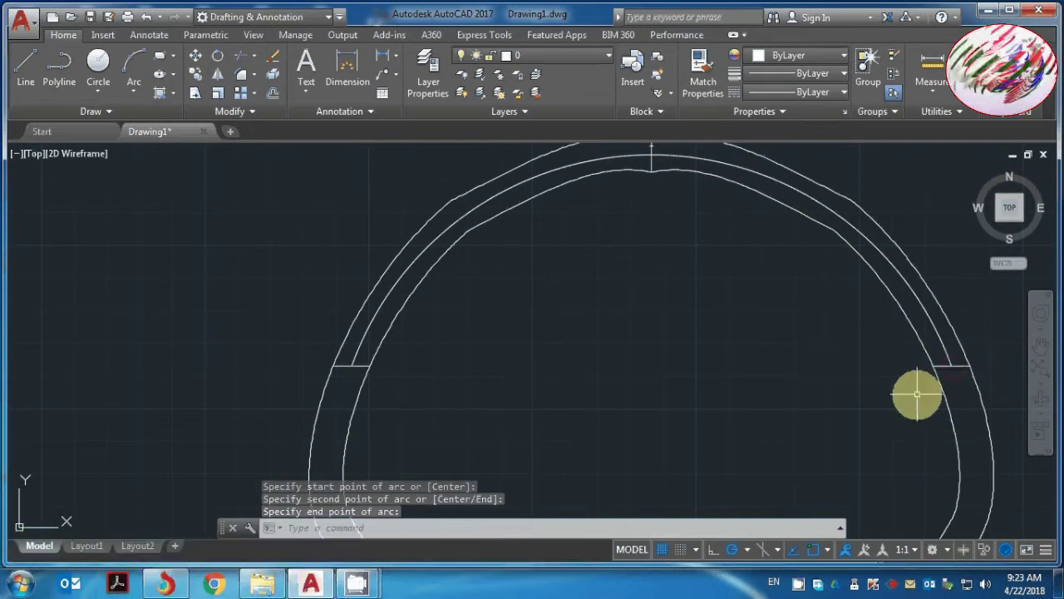
scroll(917, 395, "down", 2)
scroll(585, 308, "up", 2)
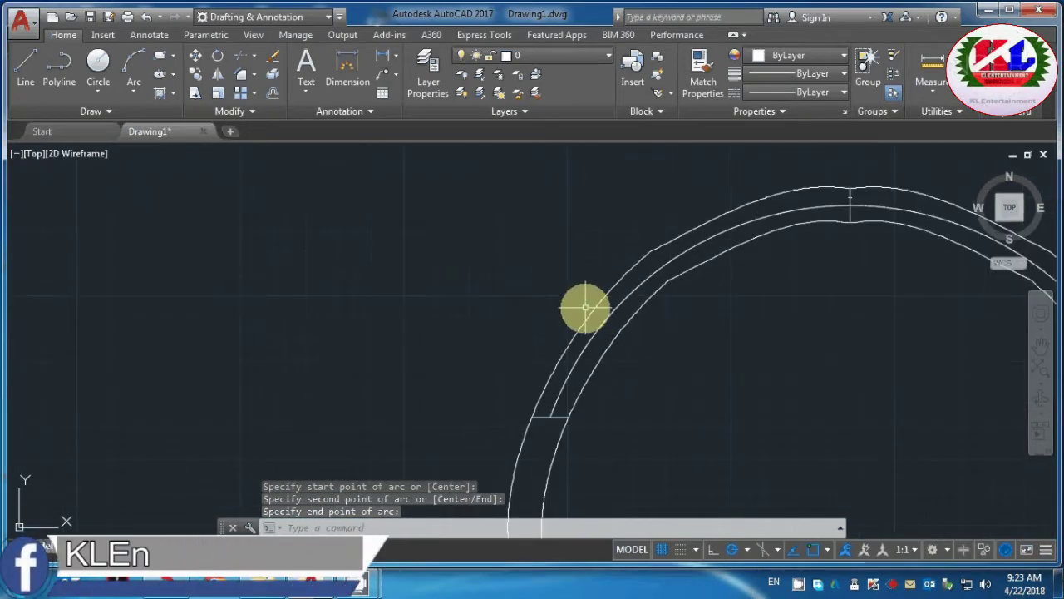
Start another arc with A, then cancel it
type("a")
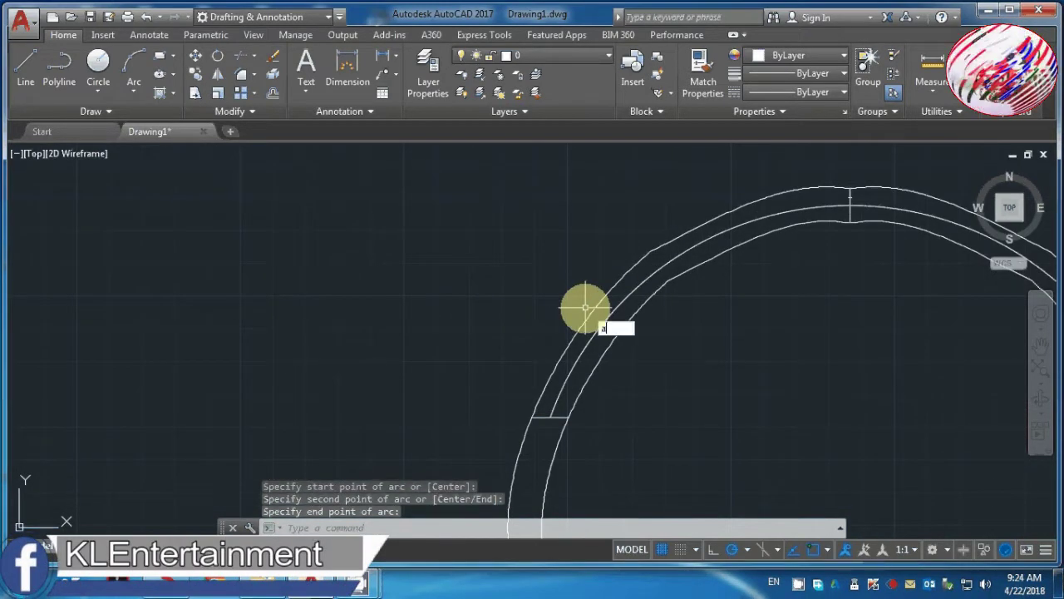
key("Return")
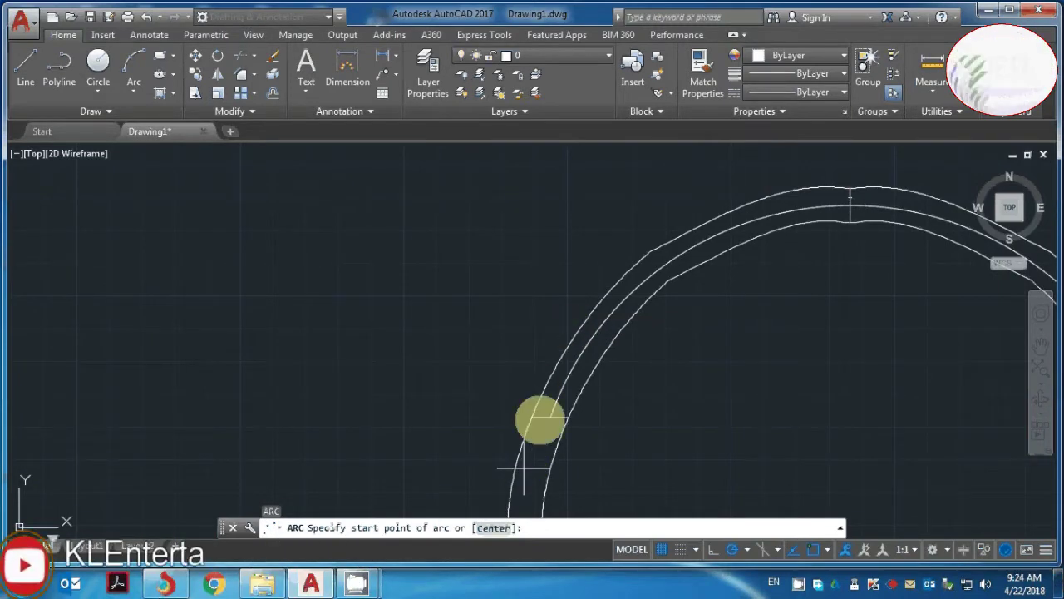
scroll(594, 254, "down", 3)
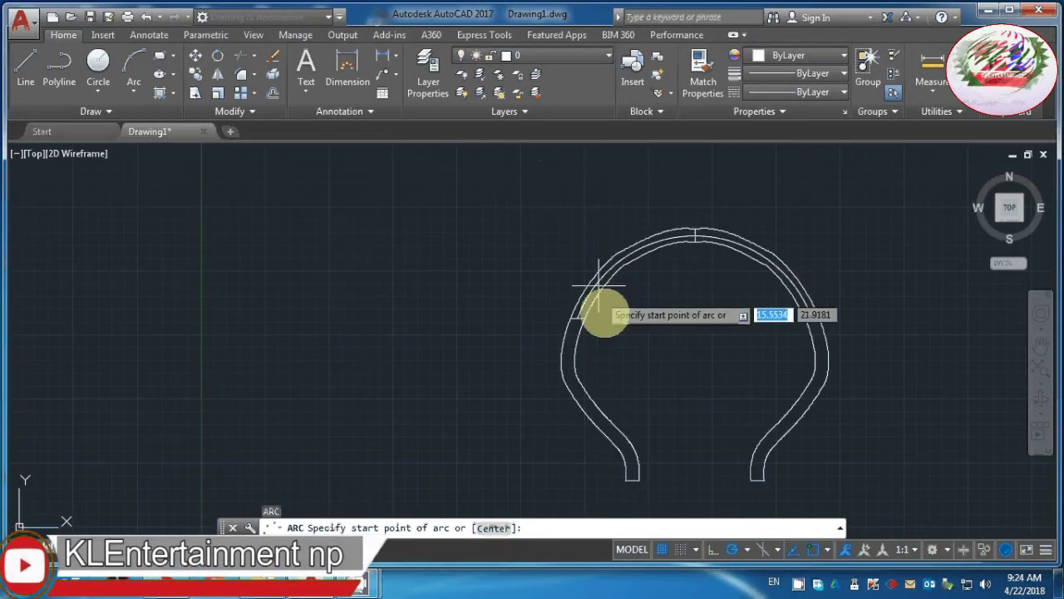
scroll(599, 287, "up", 2)
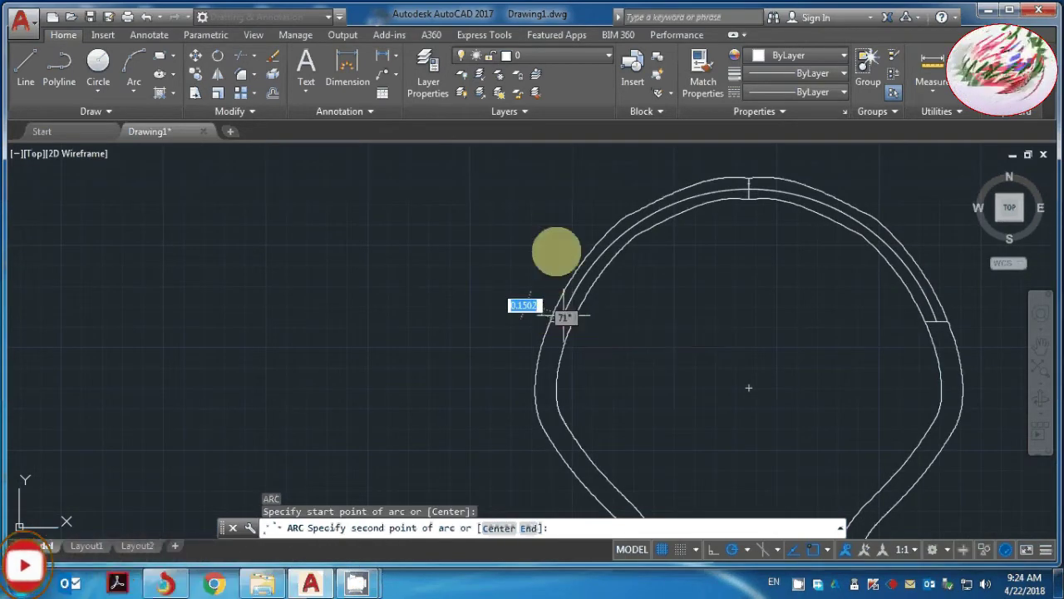
key("Escape")
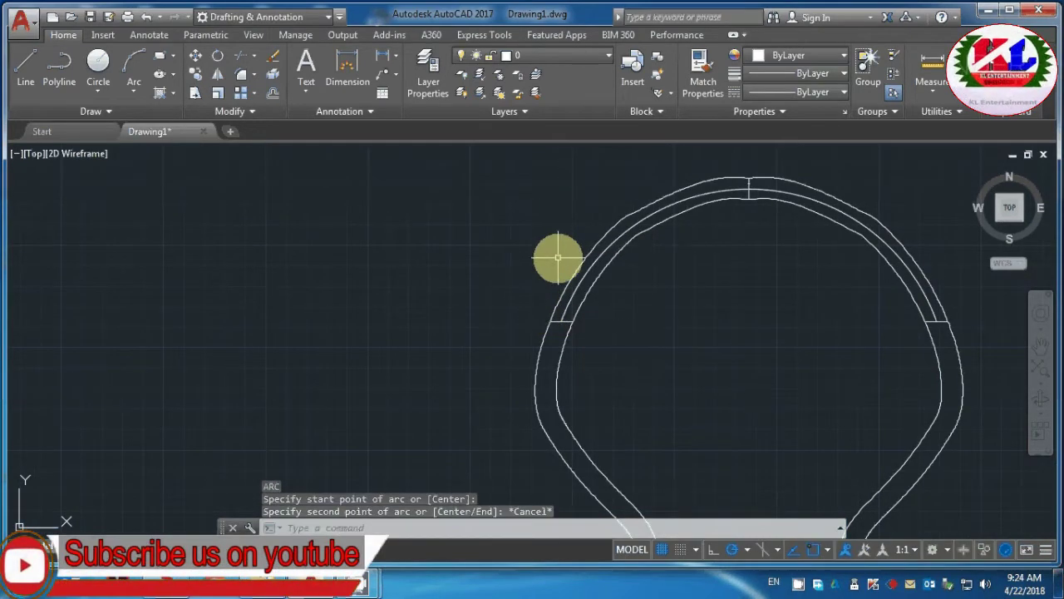
Draw a three-point cap arc from the left side, above the bulb top, to the right side
type("a")
key("Return")
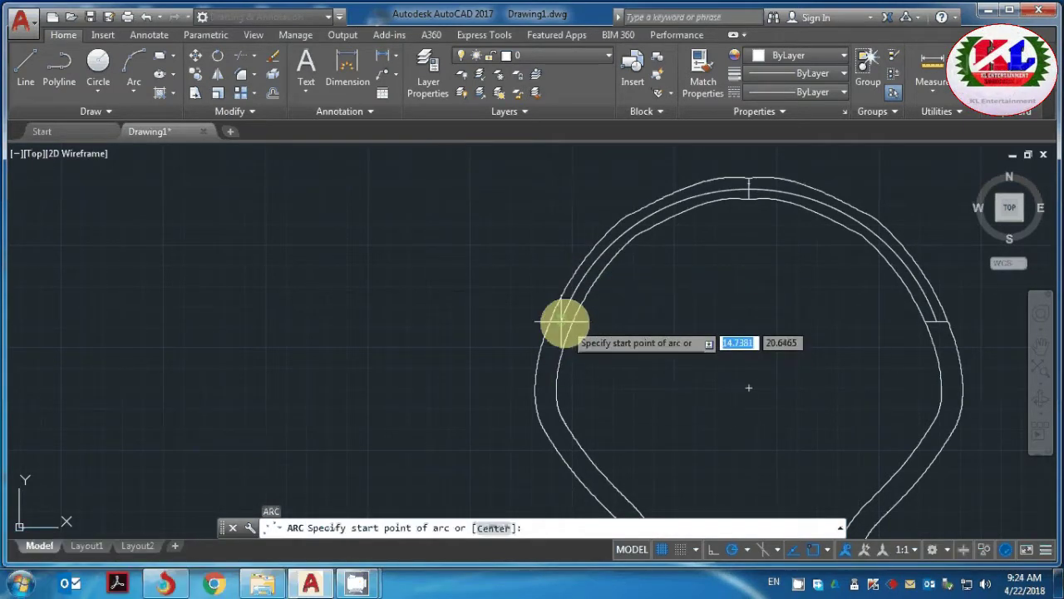
scroll(563, 320, "up", 2)
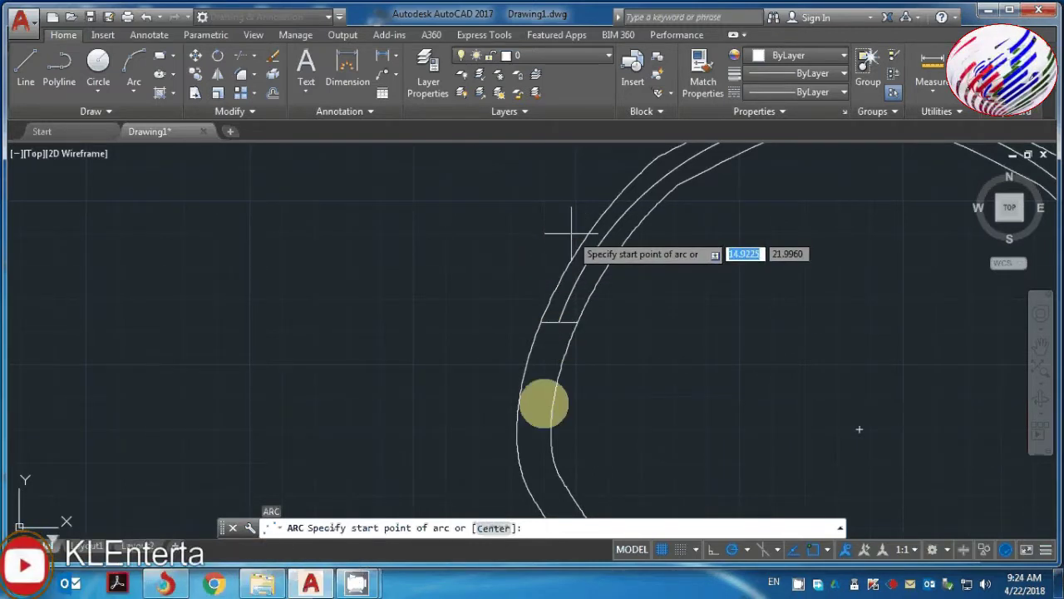
scroll(487, 345, "down", 5)
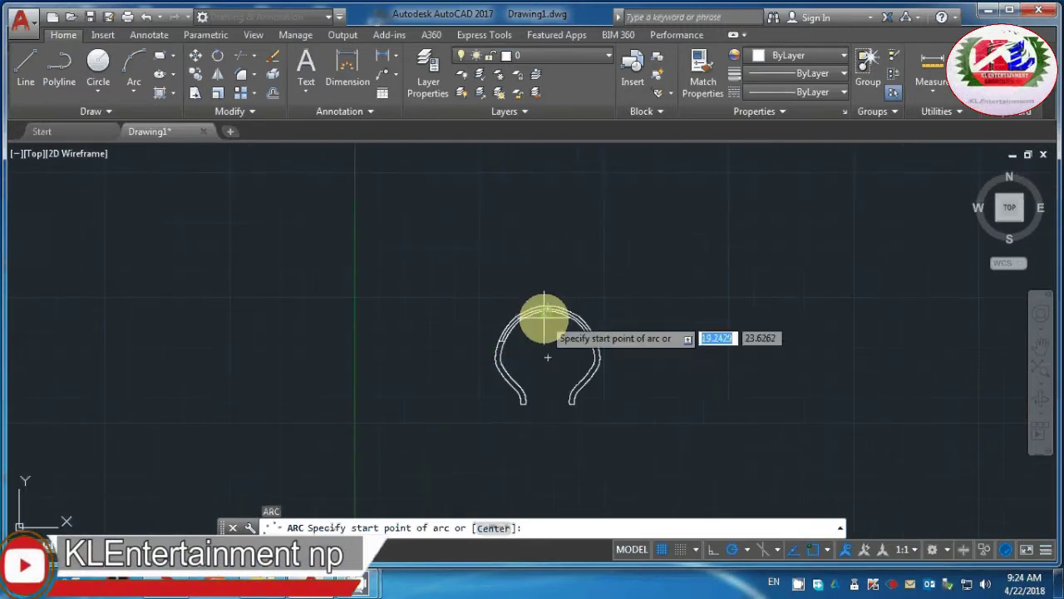
scroll(544, 314, "up", 1)
scroll(485, 313, "up", 1)
scroll(474, 337, "up", 2)
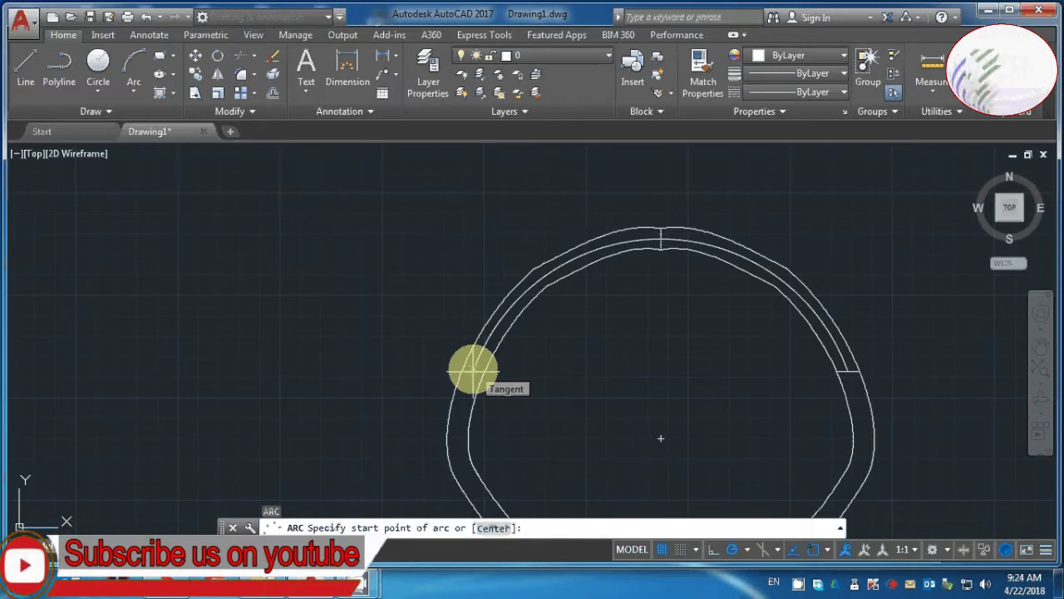
left_click(470, 313)
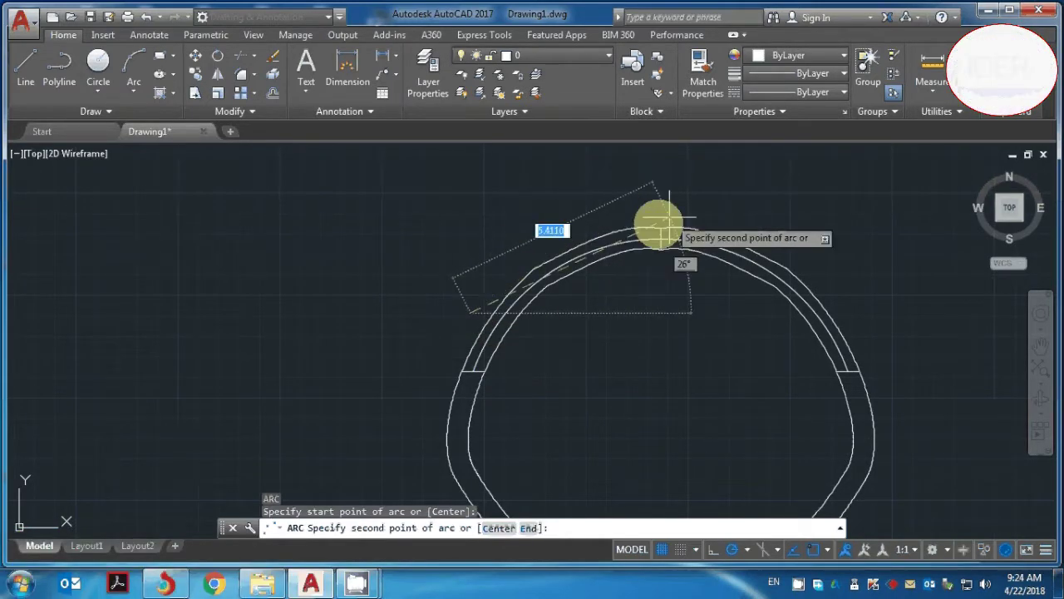
scroll(656, 227, "up", 2)
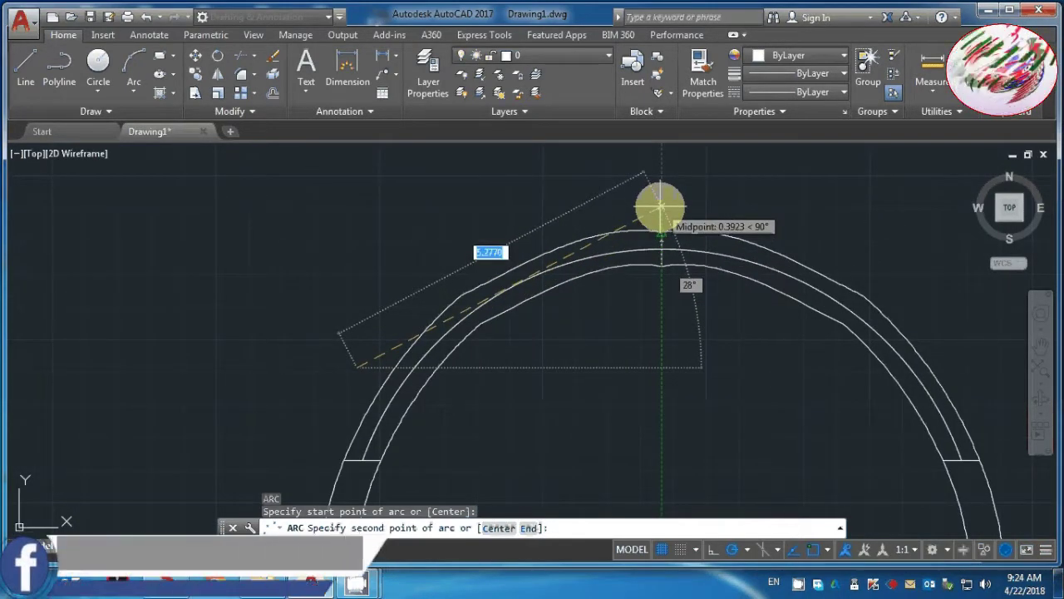
left_click(661, 206)
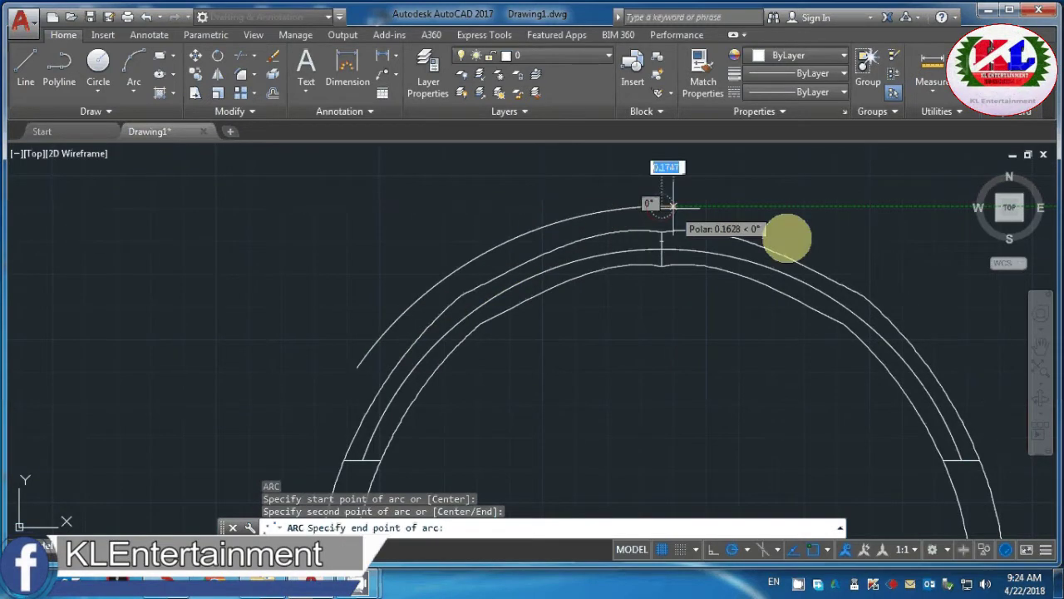
scroll(967, 456, "down", 1)
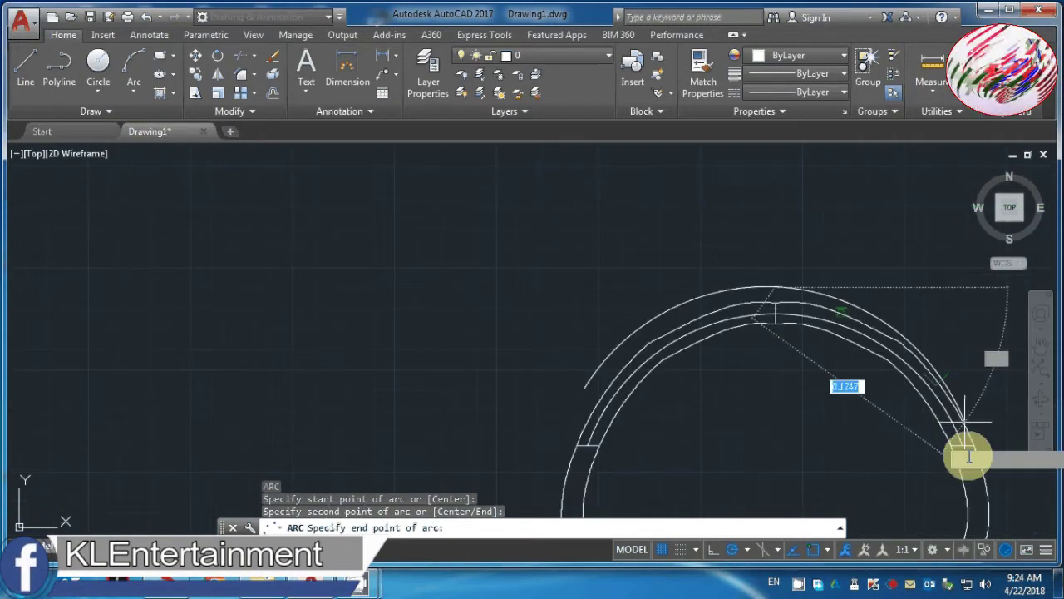
scroll(967, 456, "up", 3)
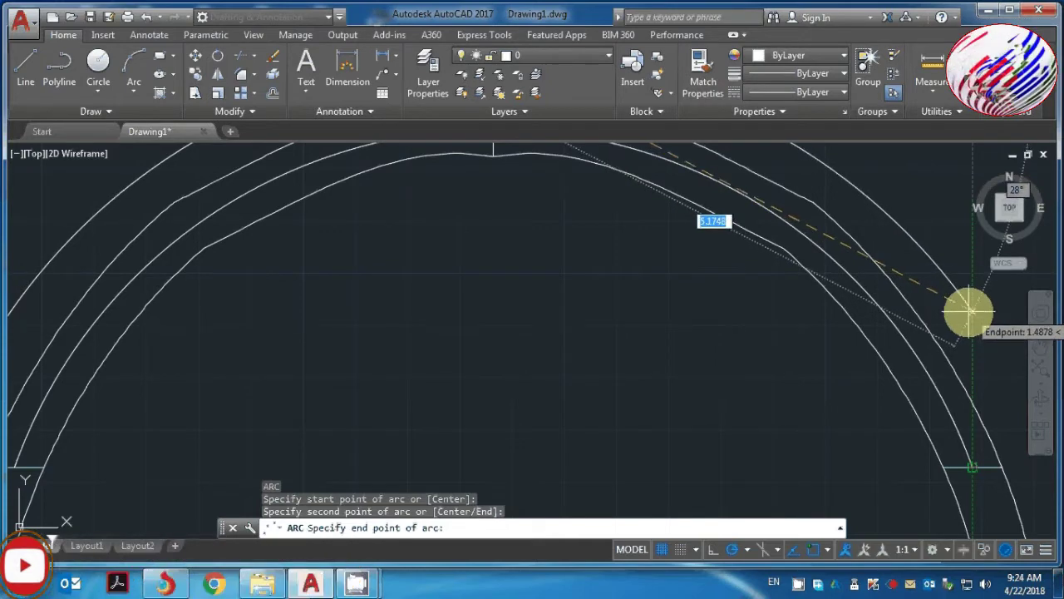
left_click(971, 314)
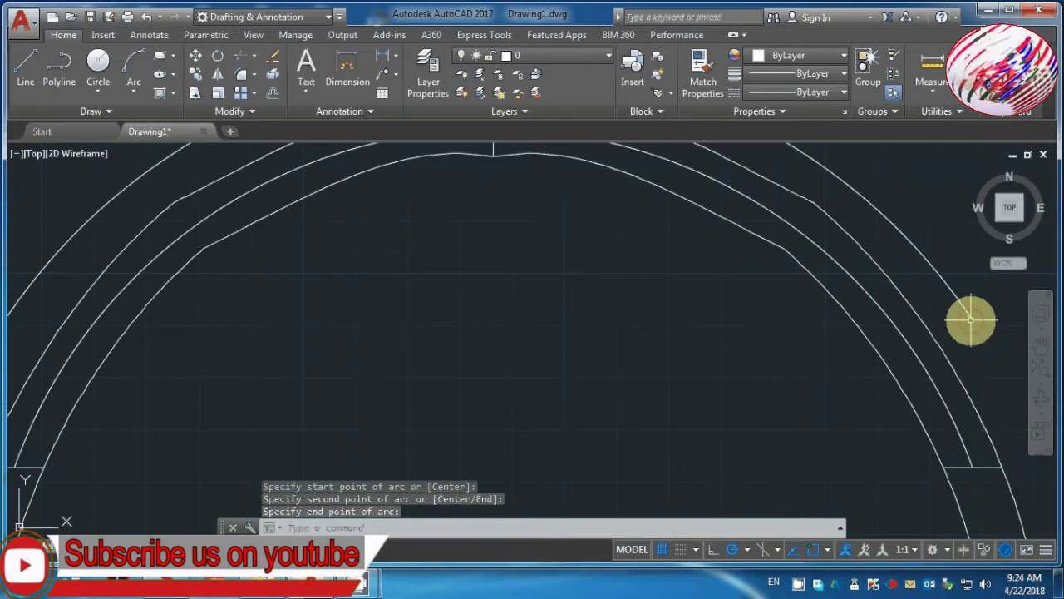
scroll(969, 341, "down", 5)
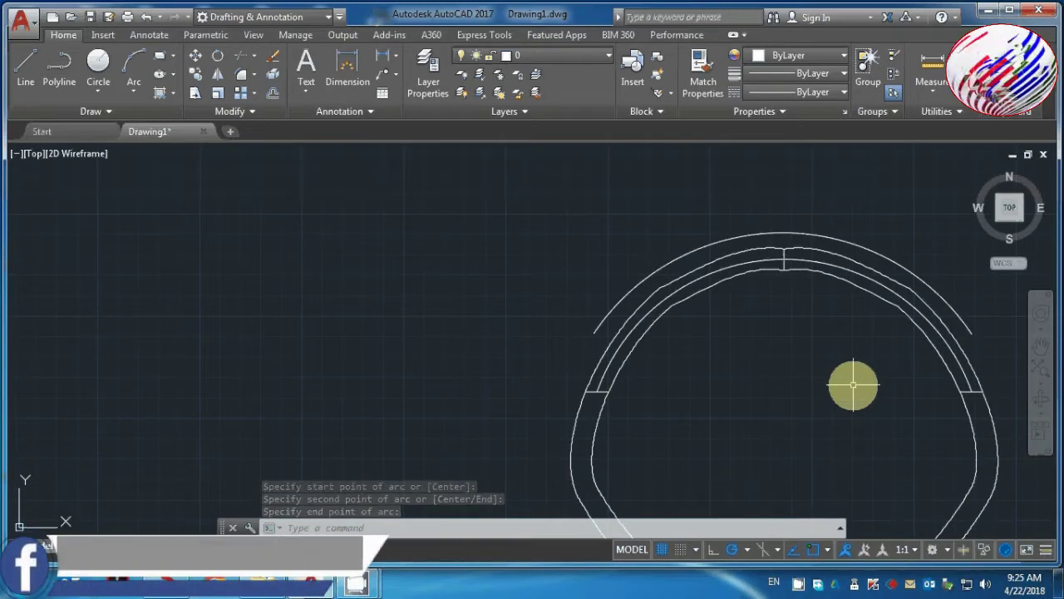
Start a LINE command and cancel it
type("l")
key("Return")
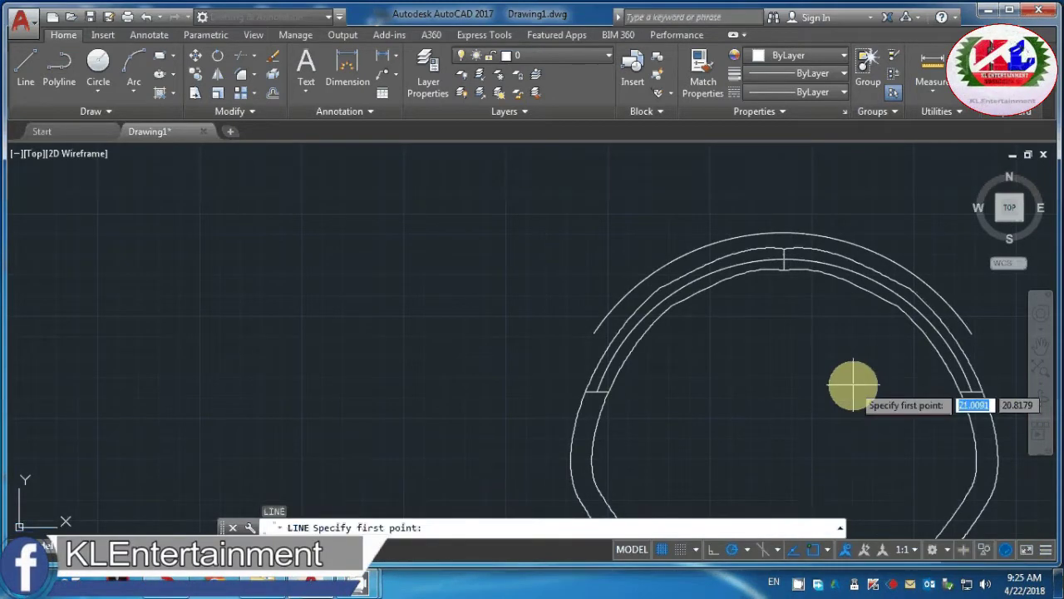
key("Escape")
Draw two vertical lines, on the left and right bulb walls, up to the outer cap arc
type("l")
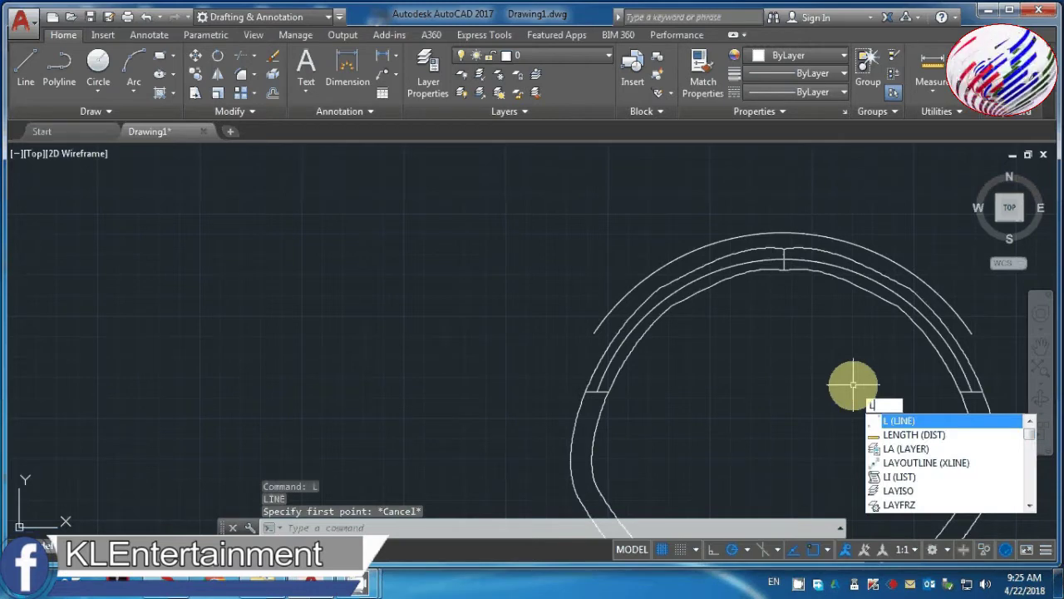
key("Return")
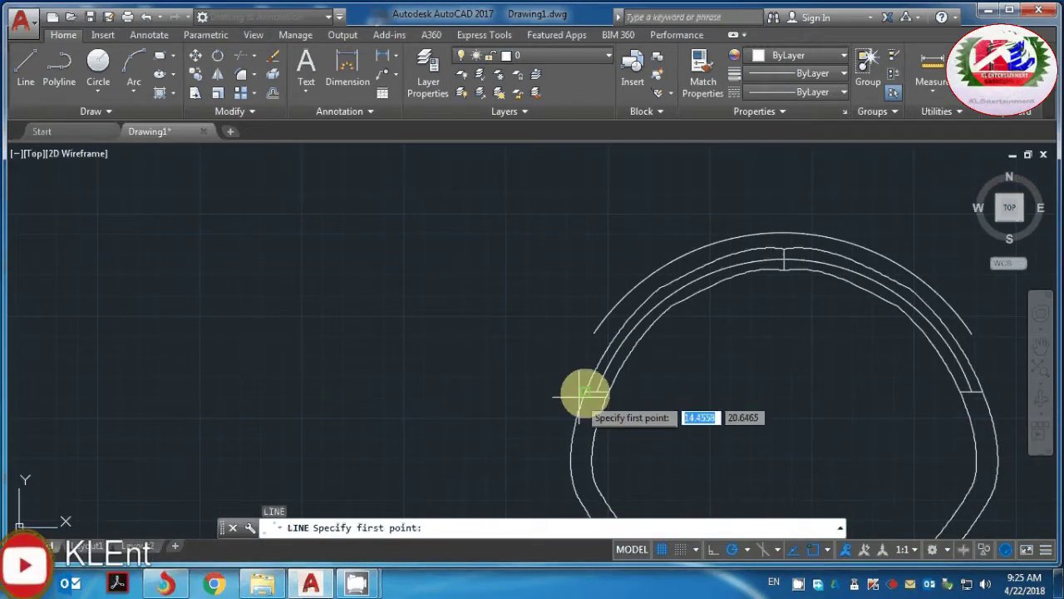
left_click(596, 390)
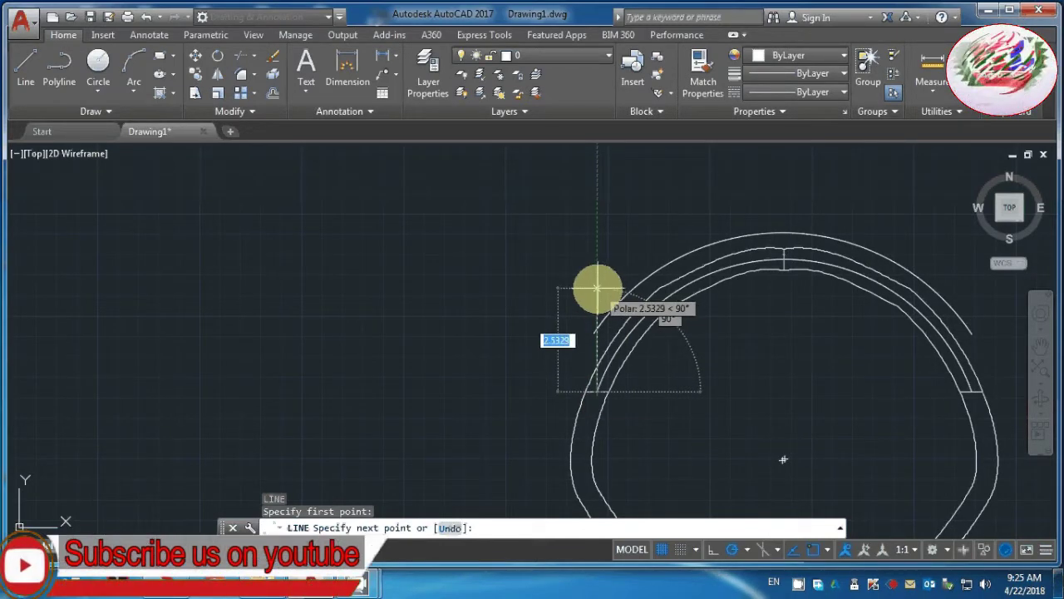
left_click(597, 287)
key("Escape")
scroll(899, 374, "down", 2)
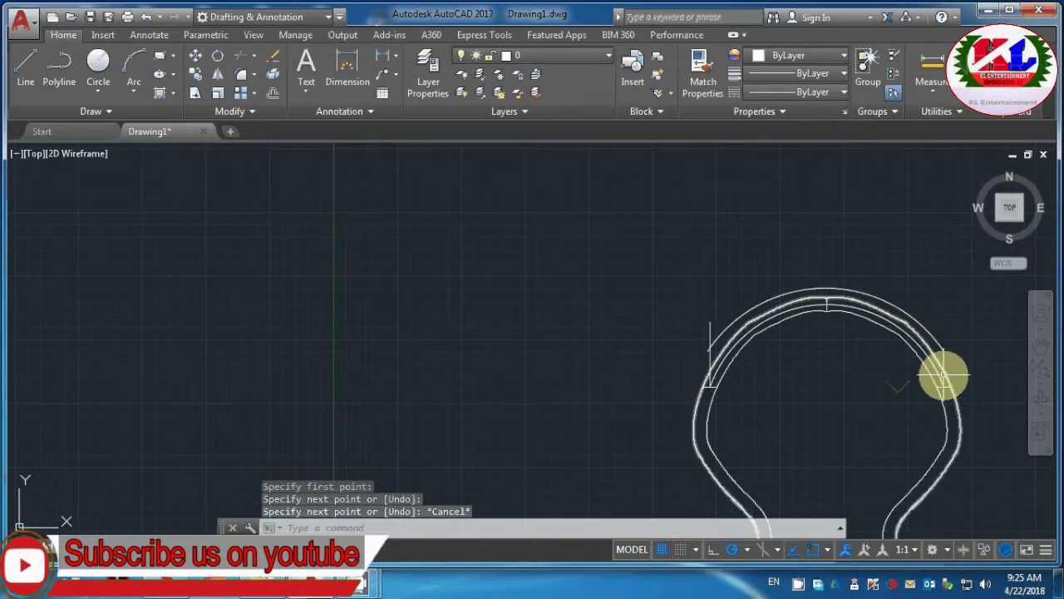
scroll(943, 375, "up", 4)
type("L")
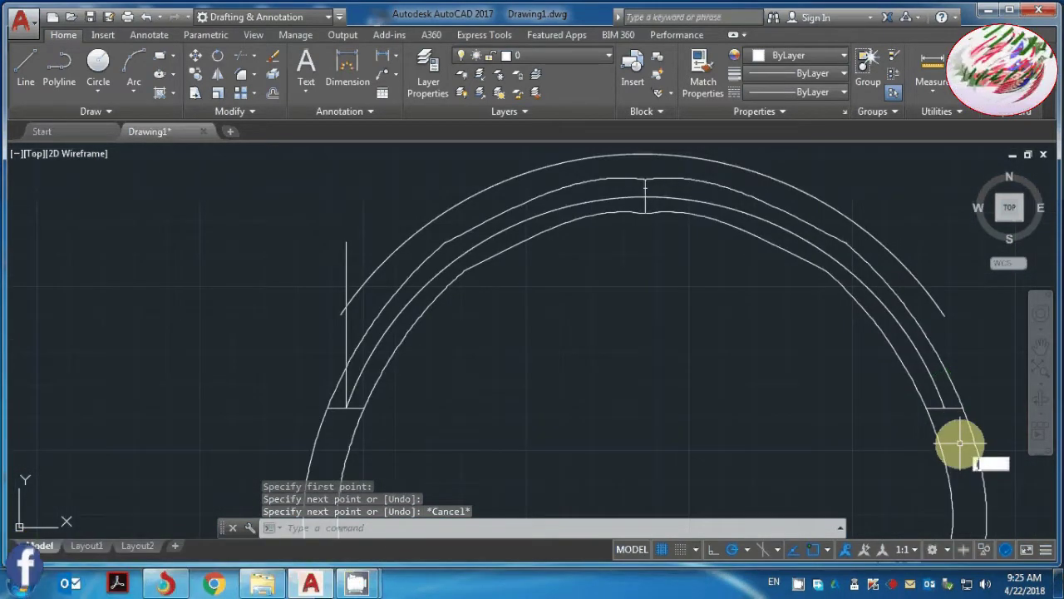
key("Return")
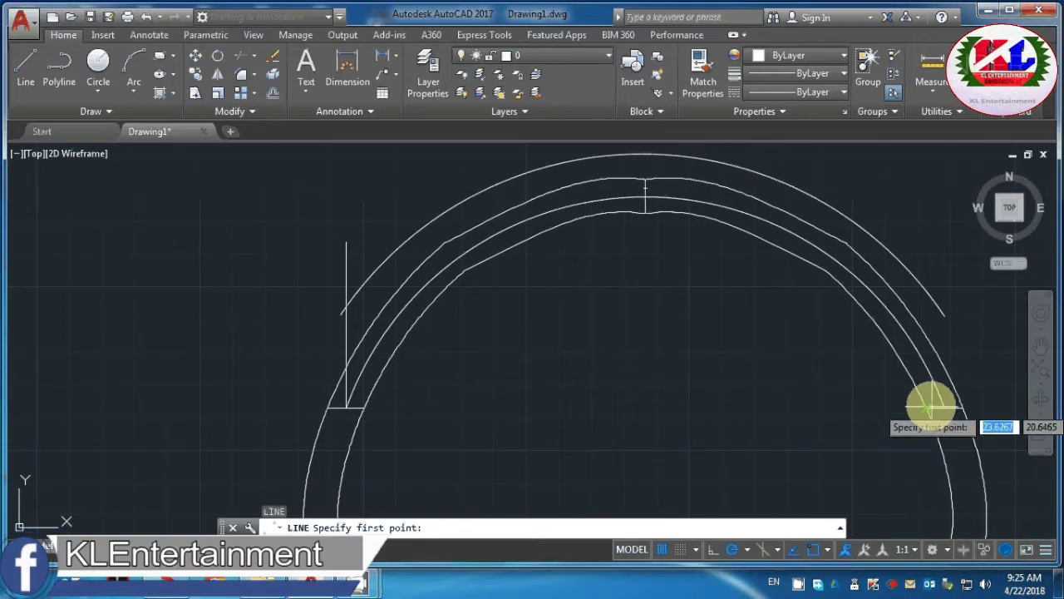
left_click(944, 407)
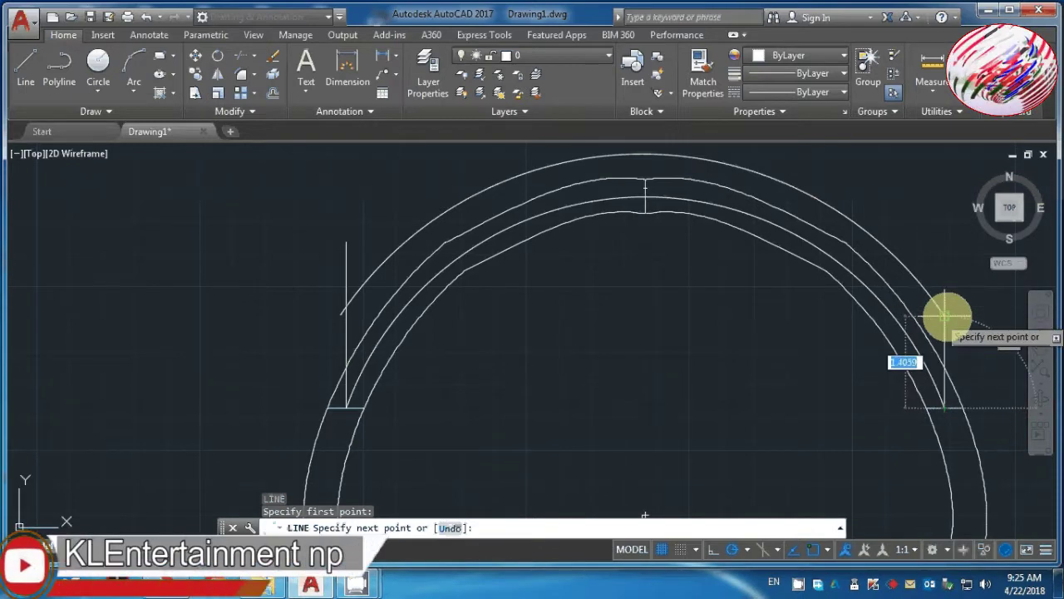
left_click(944, 335)
key("Escape")
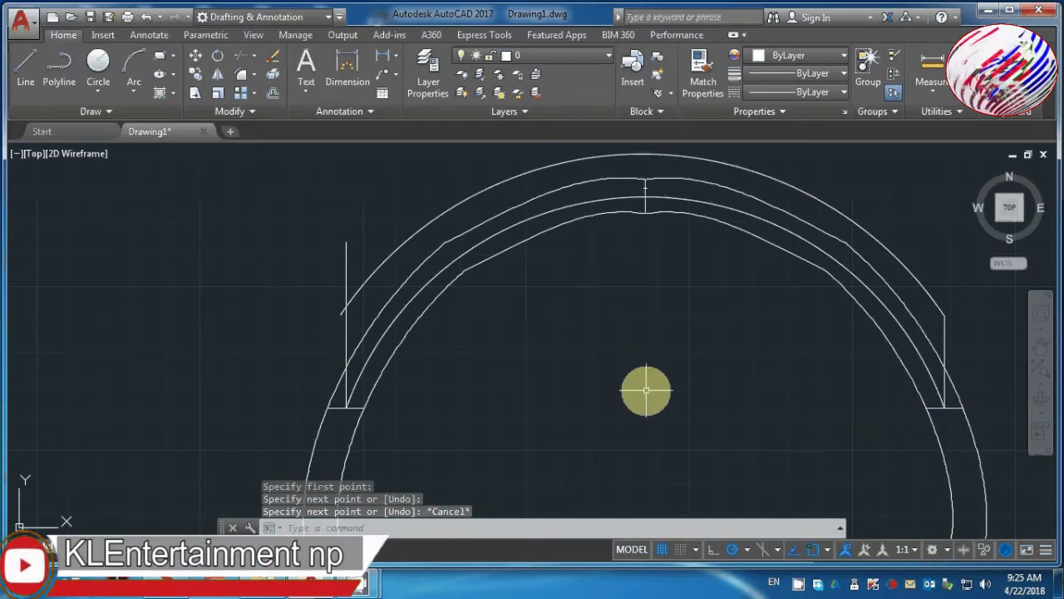
Run TRIM on the left vertical line's overshoot above the cap arc, then start JOIN
type("tr")
key("Return")
key("Return")
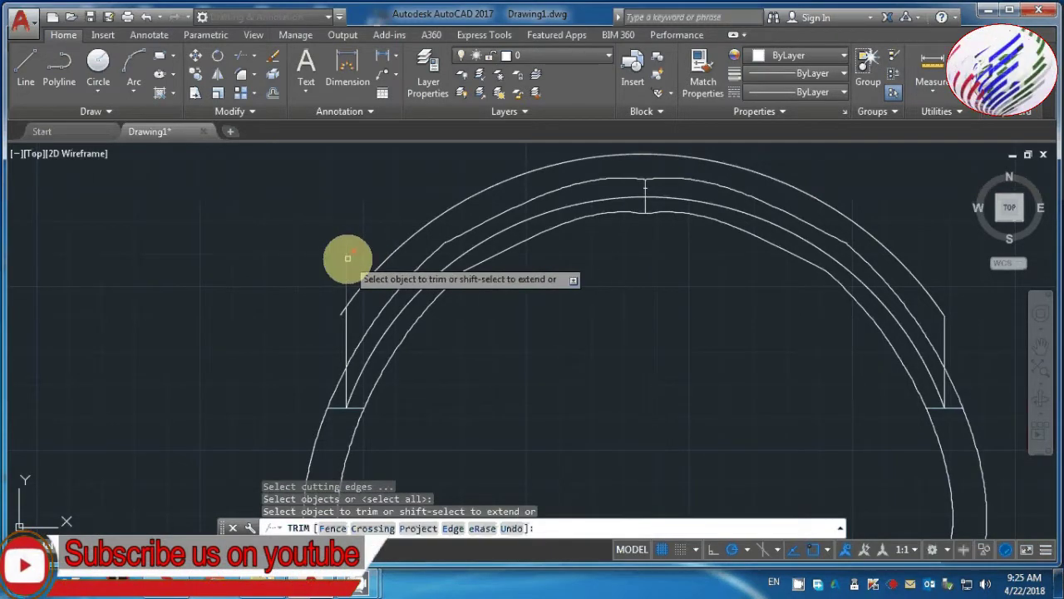
scroll(345, 299, "up", 3)
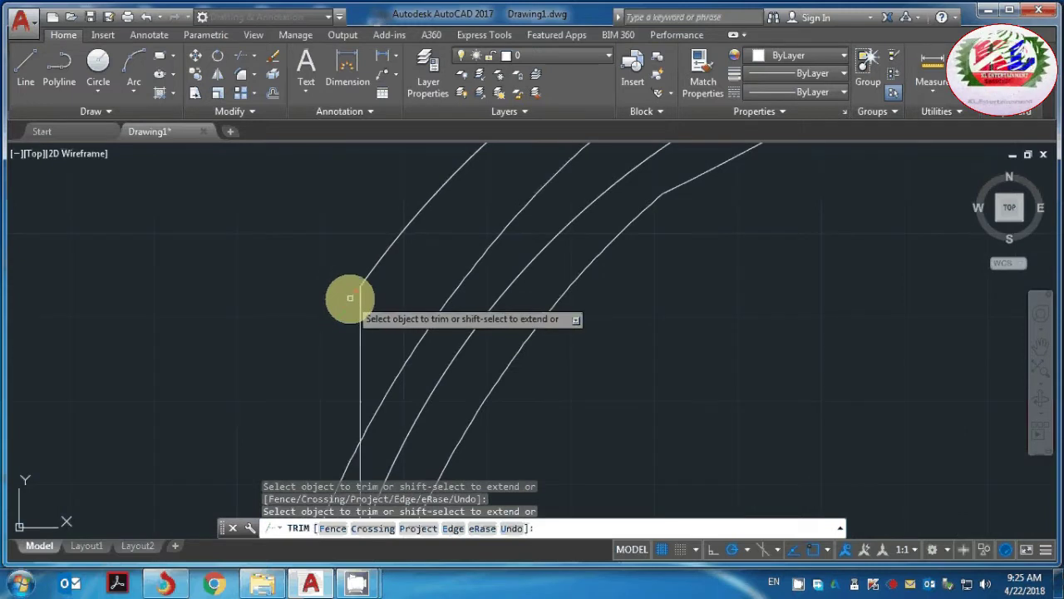
scroll(350, 297, "down", 3)
scroll(351, 296, "down", 2)
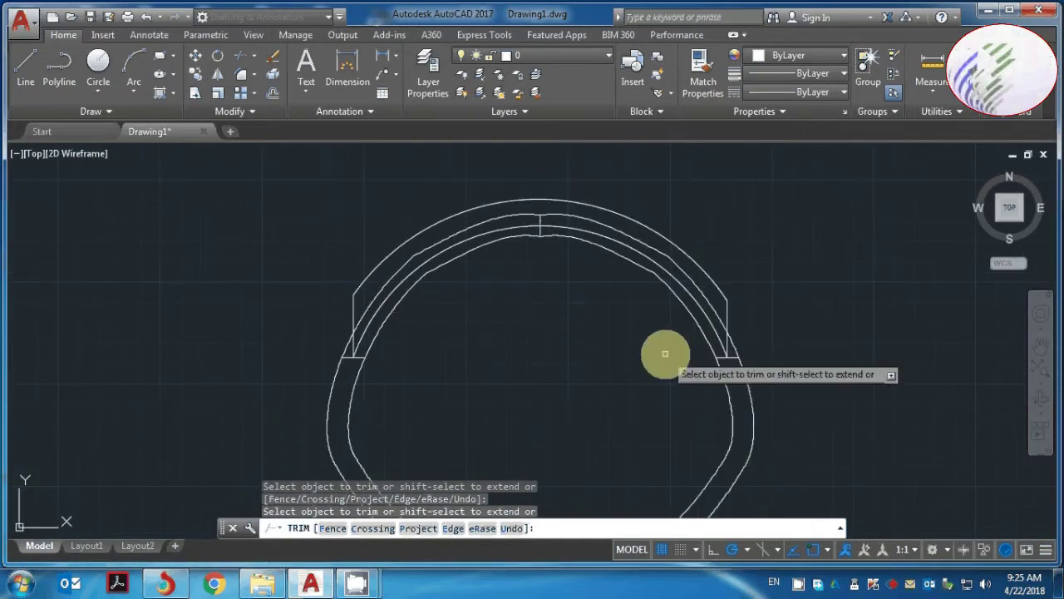
key("Escape")
type("j")
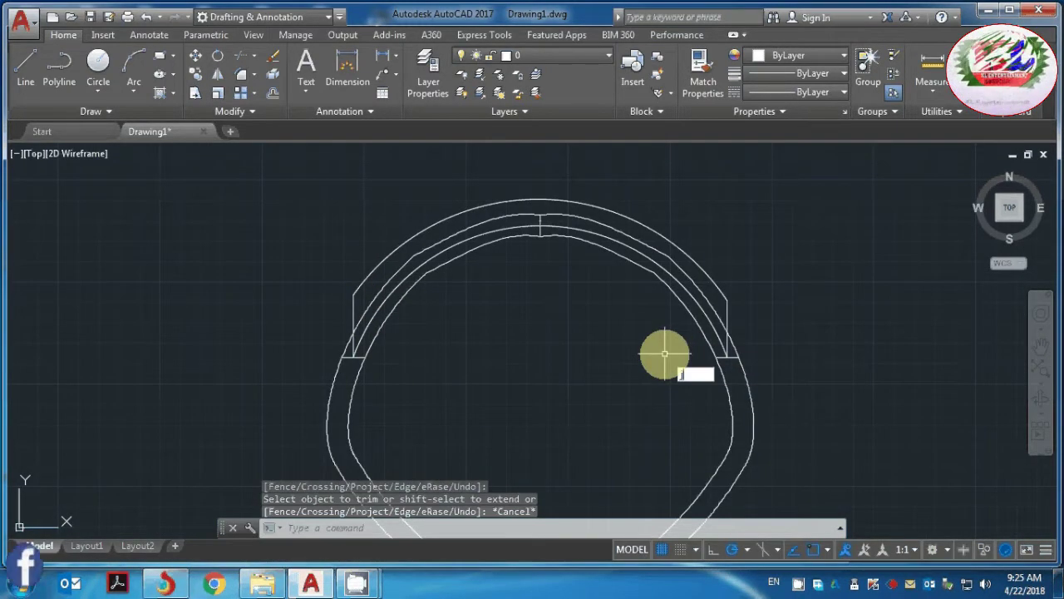
key("Return")
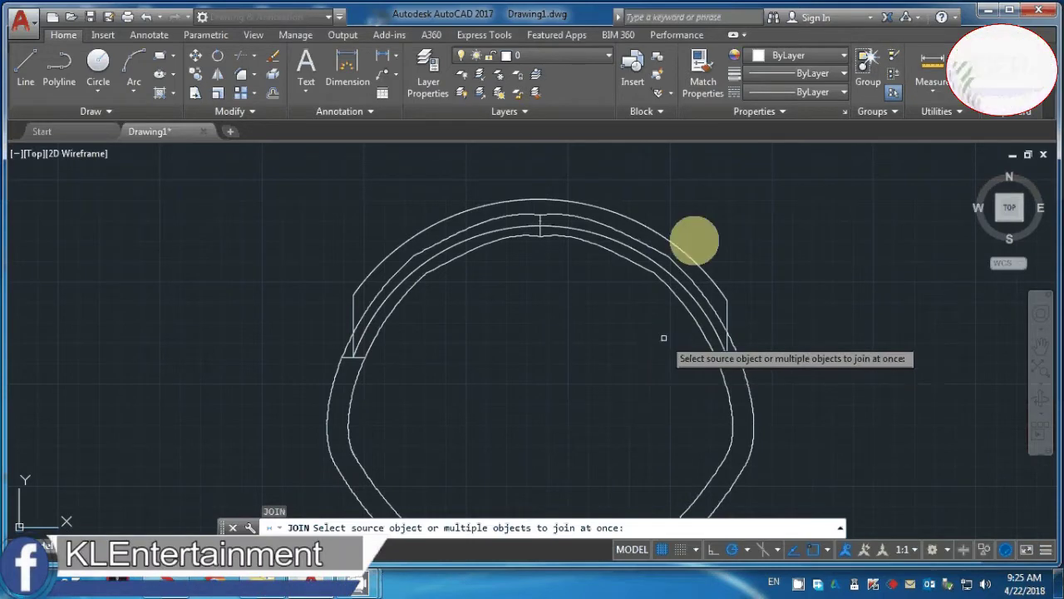
Join the outer cap arc, right vertical line, inner arc and left vertical line into one polyline
left_click(680, 249)
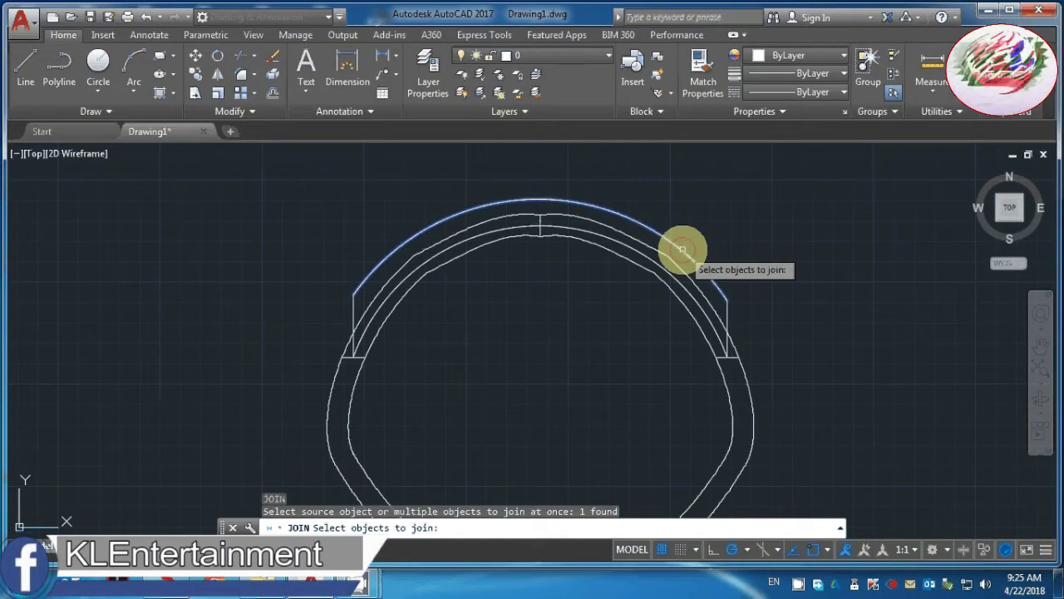
left_click(729, 309)
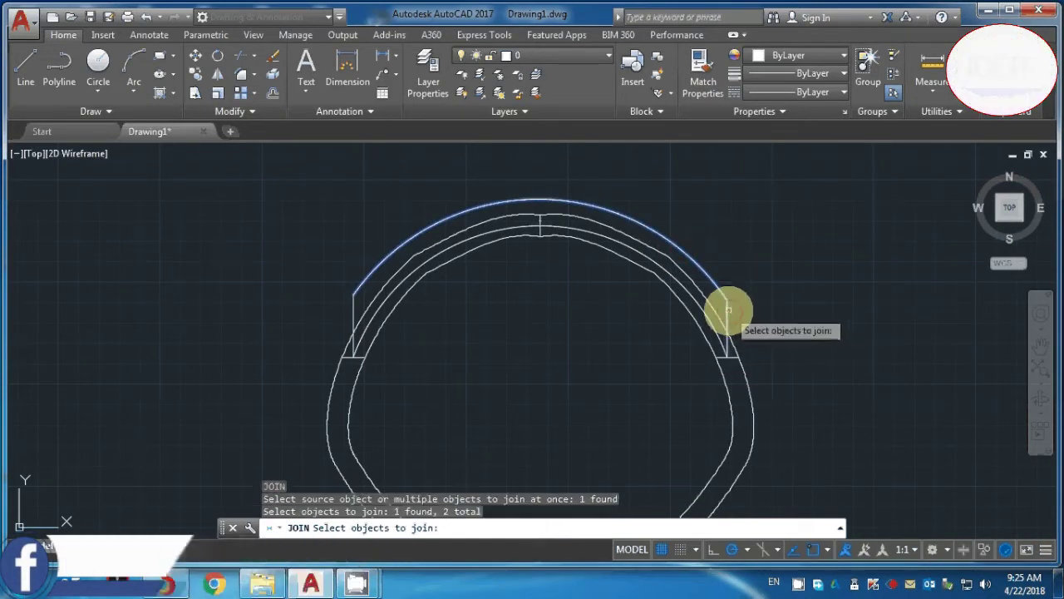
left_click(712, 326)
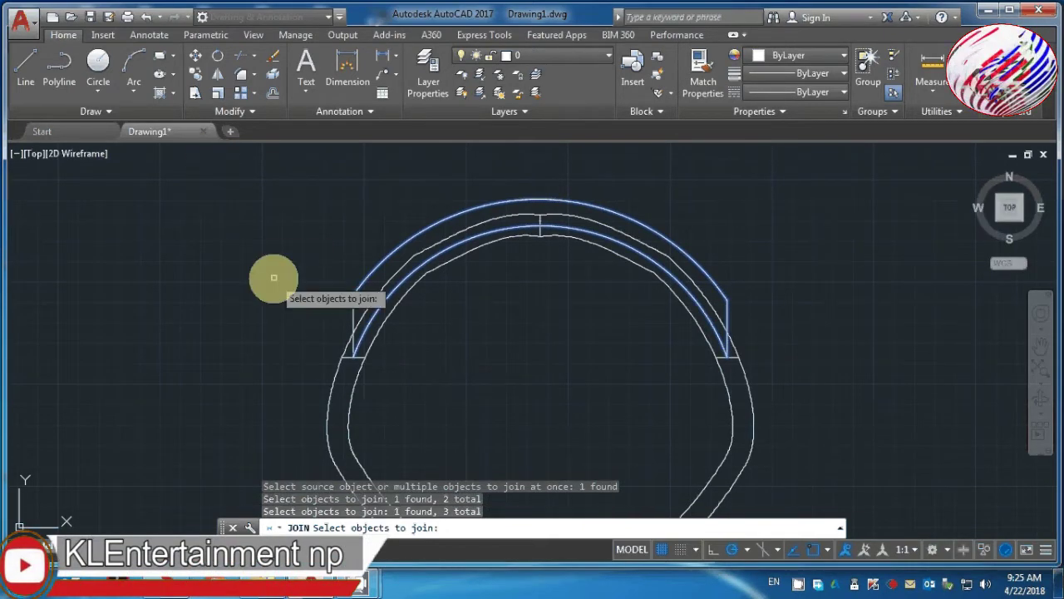
left_click(350, 307)
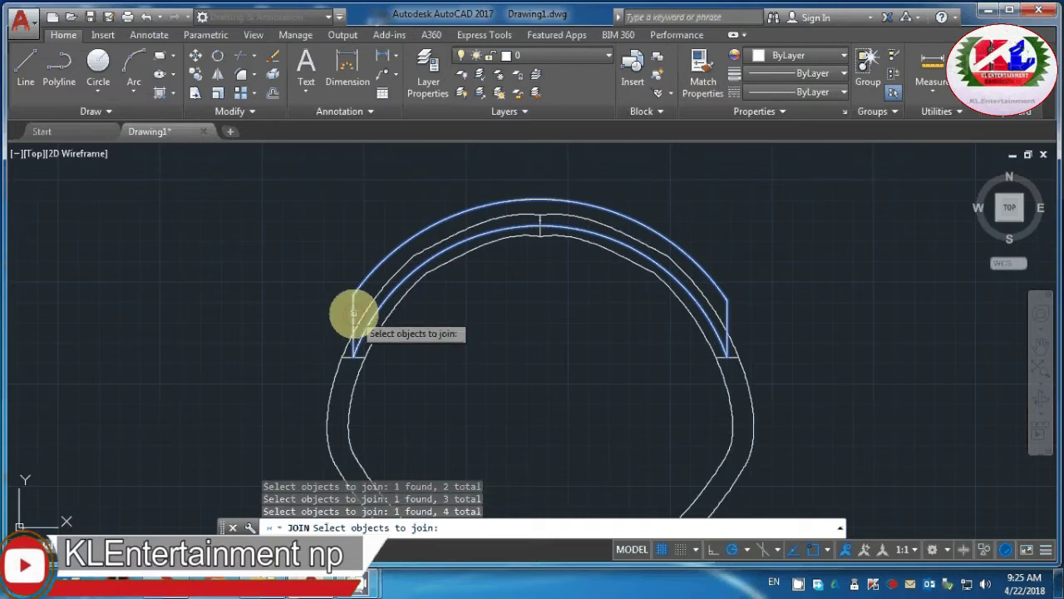
key("Return")
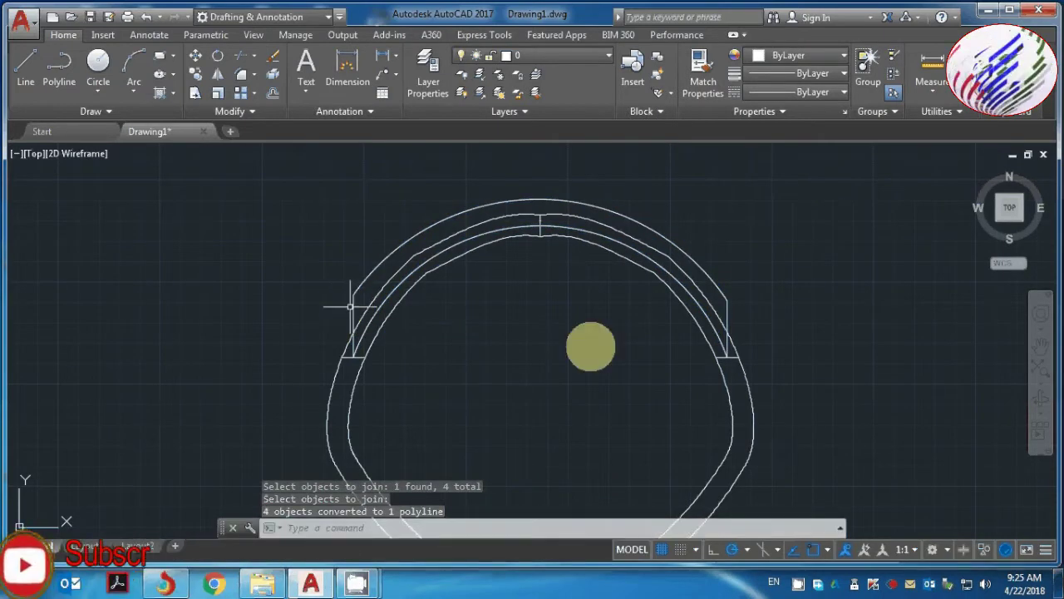
scroll(601, 304, "up", 2)
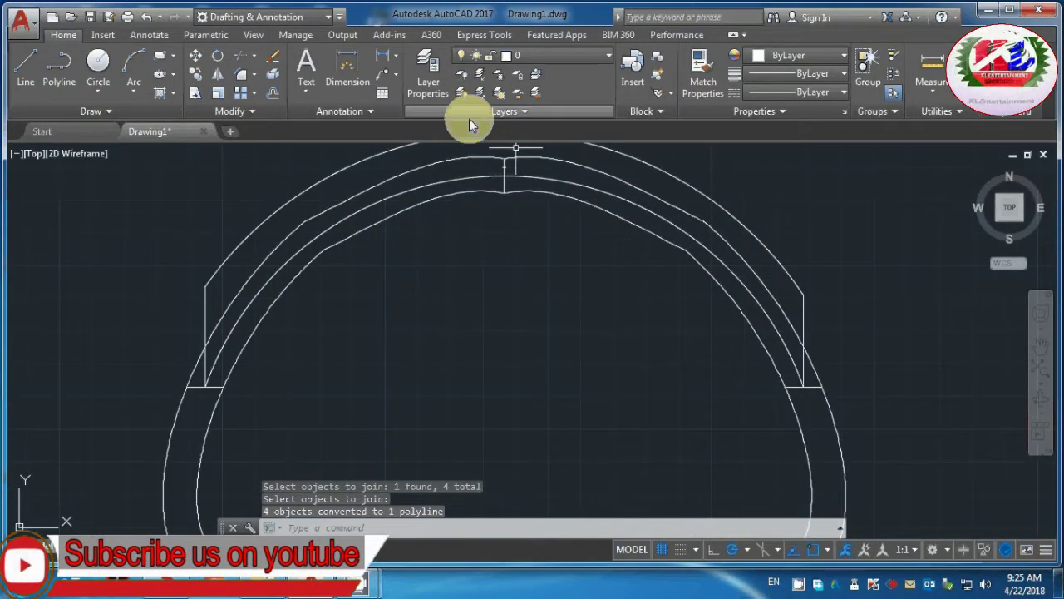
Delete the short tick mark on the top arc
left_click(504, 168)
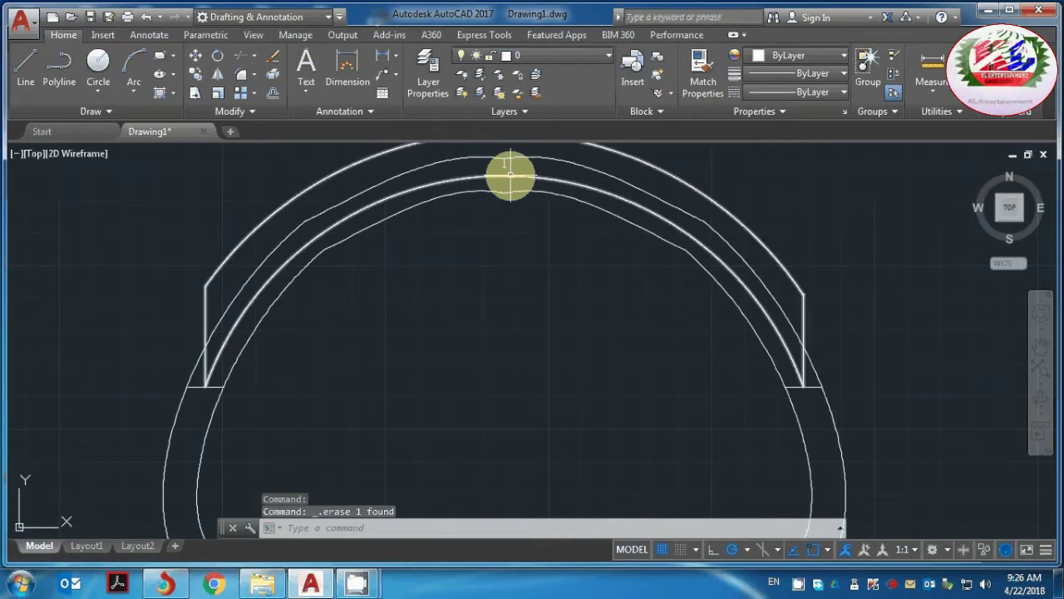
key("Delete")
left_click(505, 167)
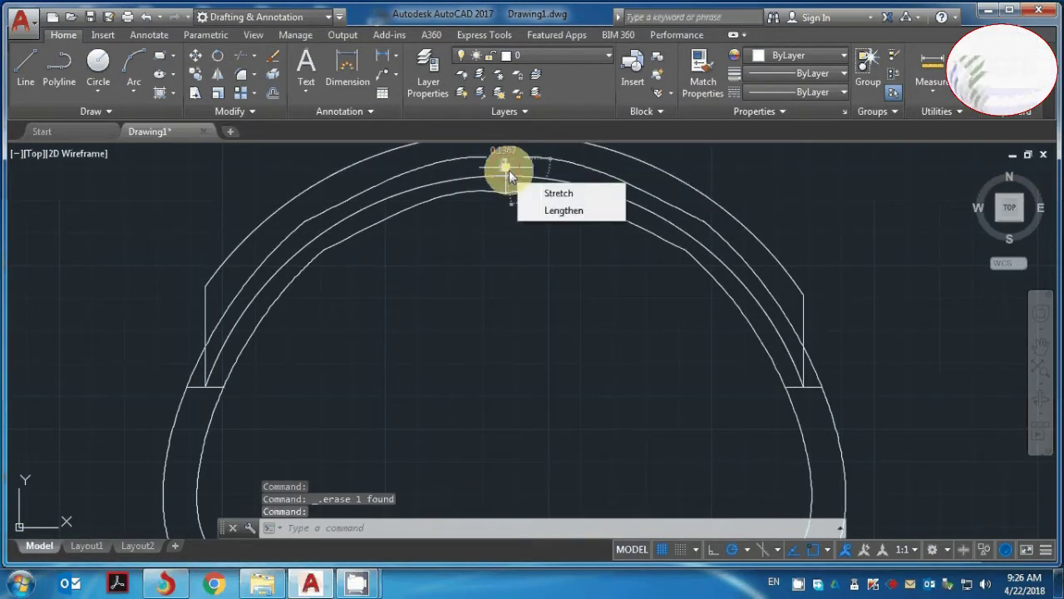
key("Escape")
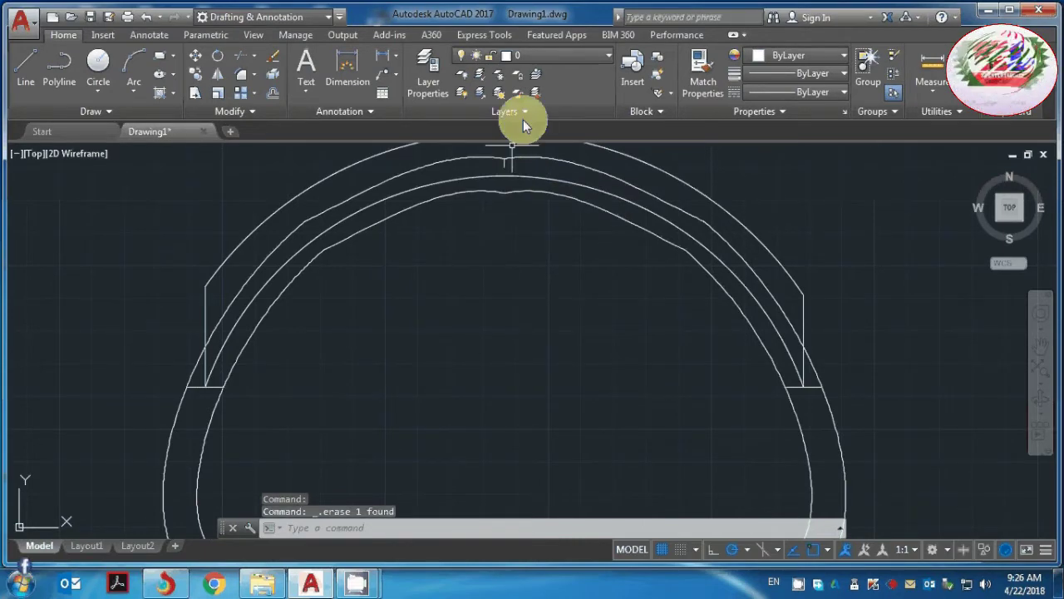
left_click(505, 163)
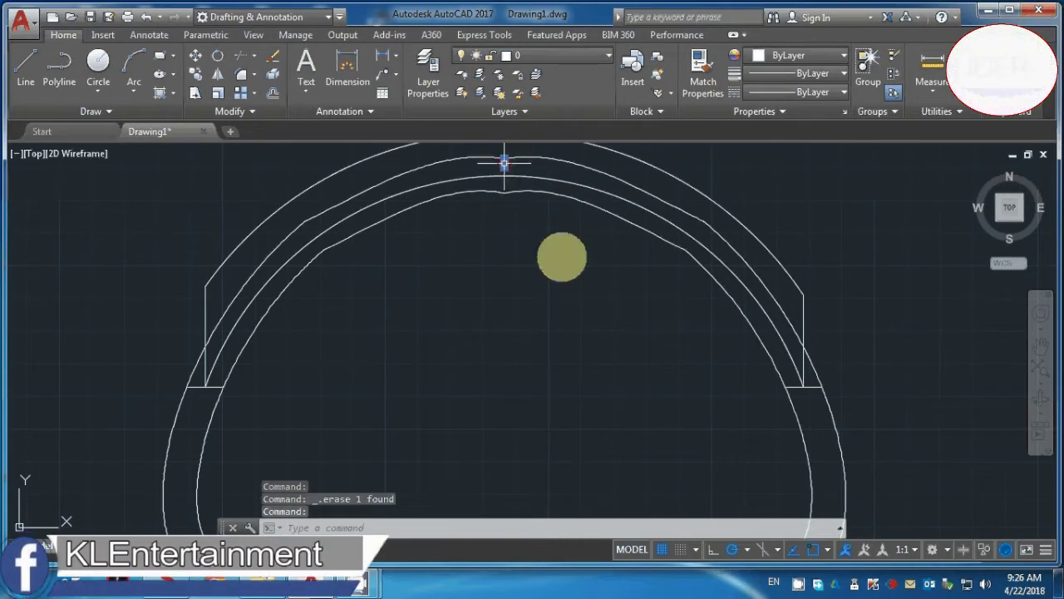
key("Escape")
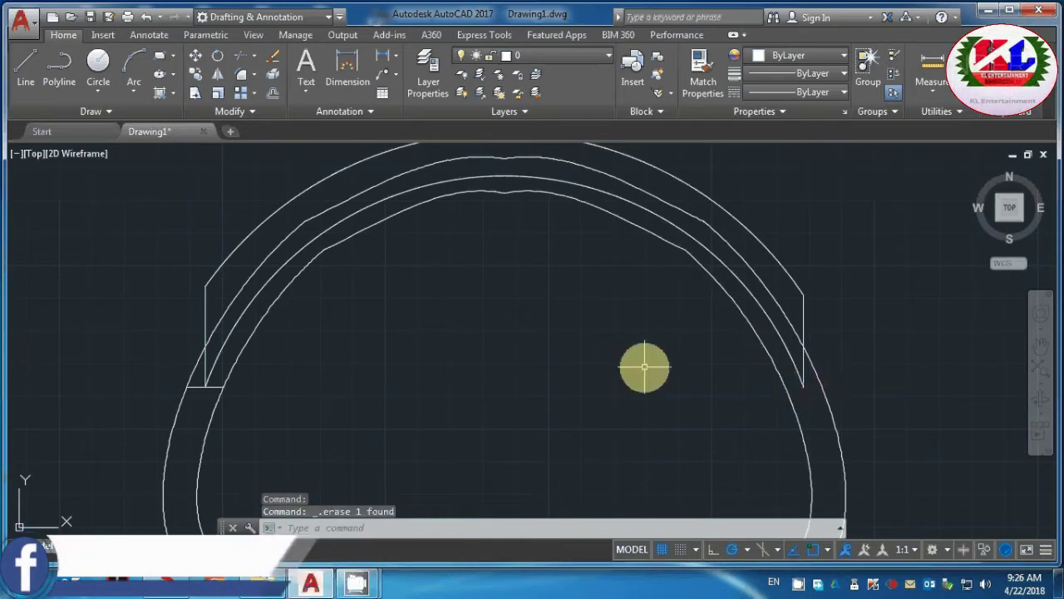
Window-select and delete the small stray stub on the left side
left_click(209, 385)
key("BackSpace")
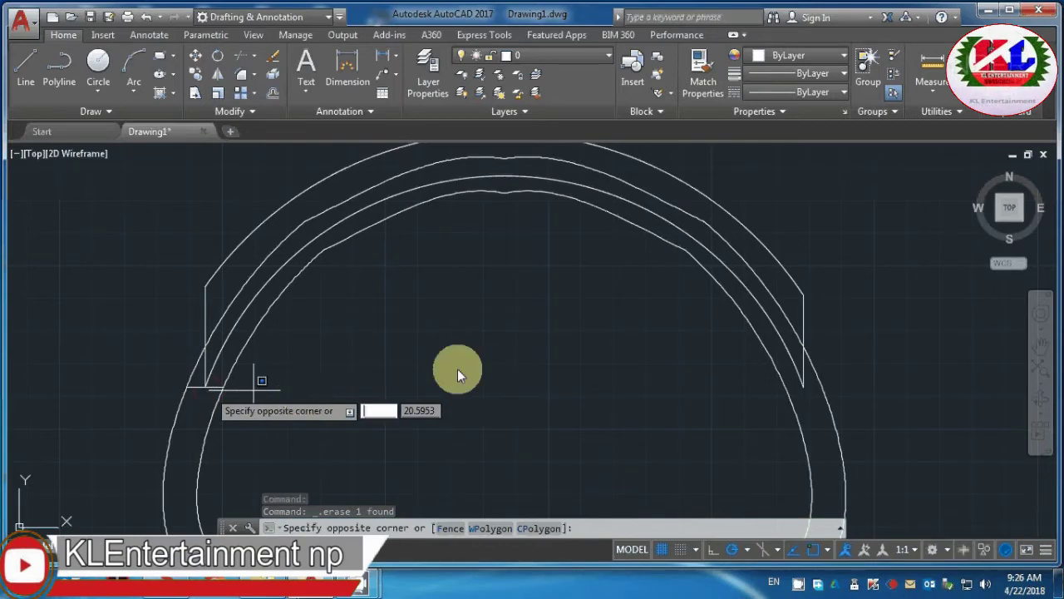
left_click(200, 384)
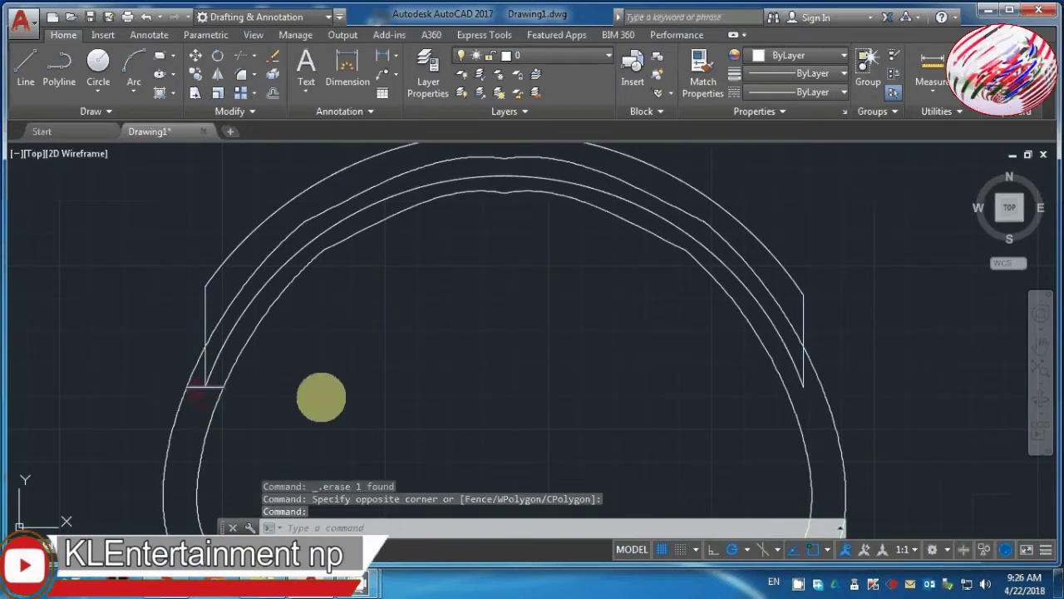
key("Delete")
scroll(443, 318, "down", 4)
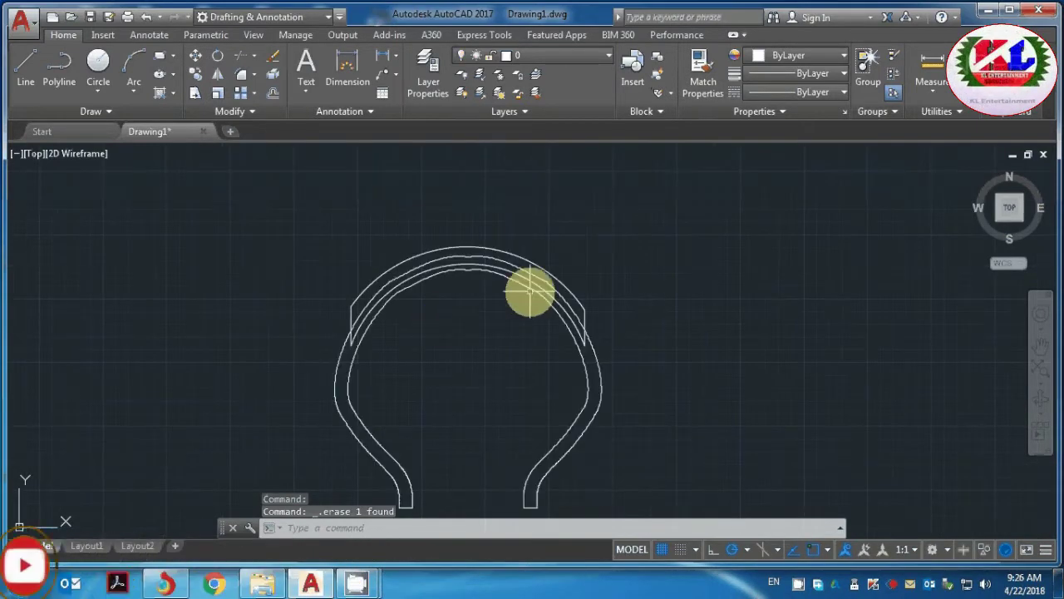
scroll(545, 279, "up", 2)
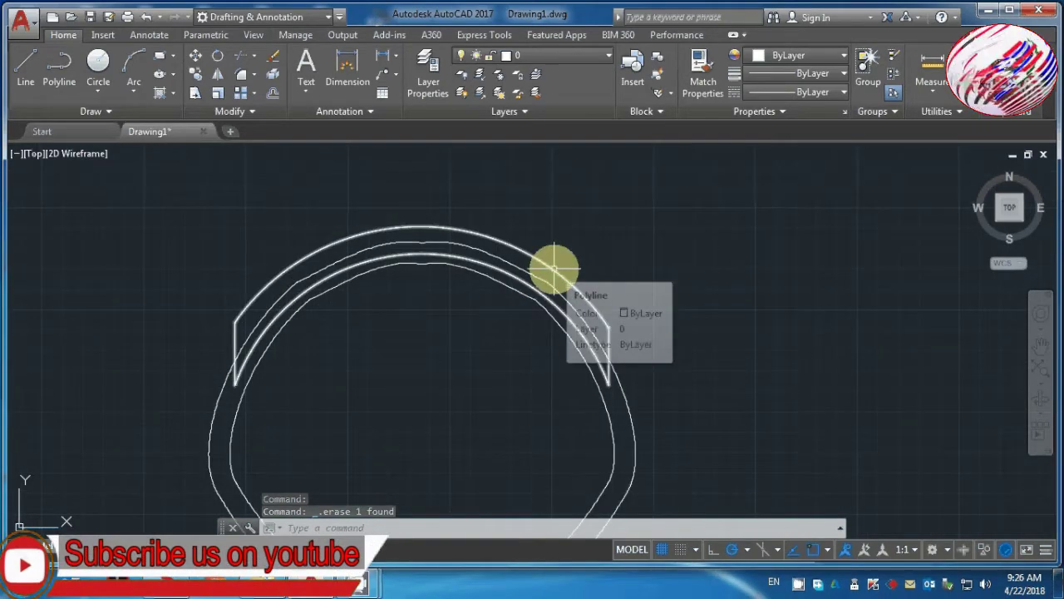
scroll(554, 267, "down", 4)
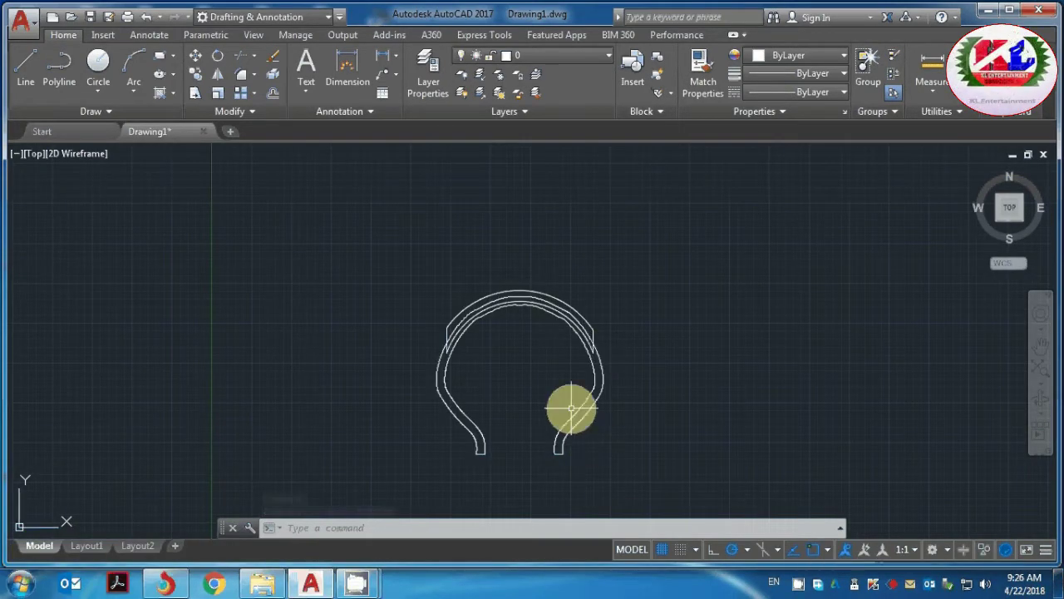
Join the eight double-wall curves, including the top arcs and lower end segments, into one spline
type("j")
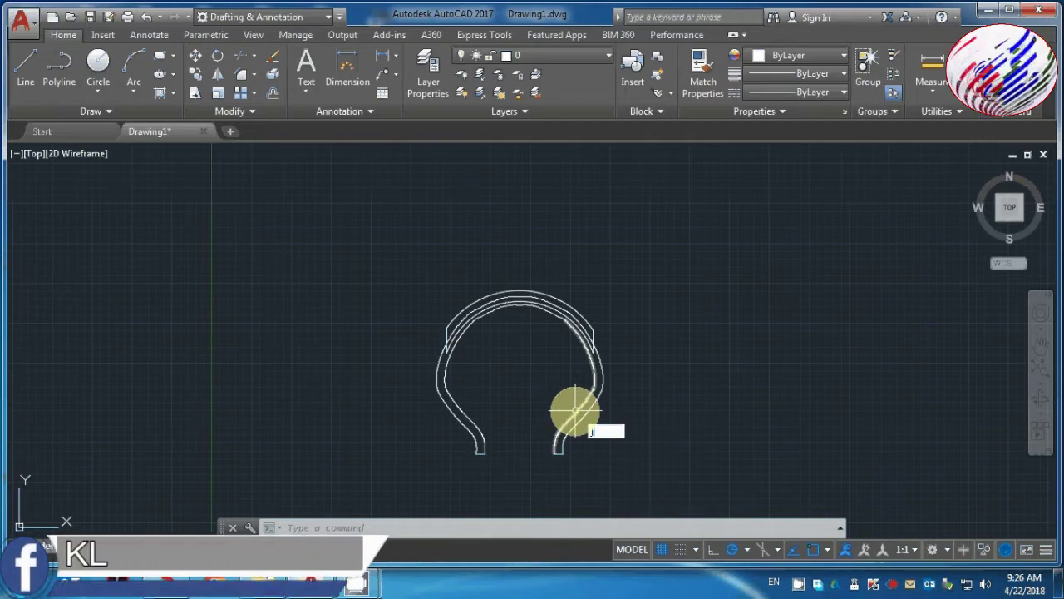
key("Return")
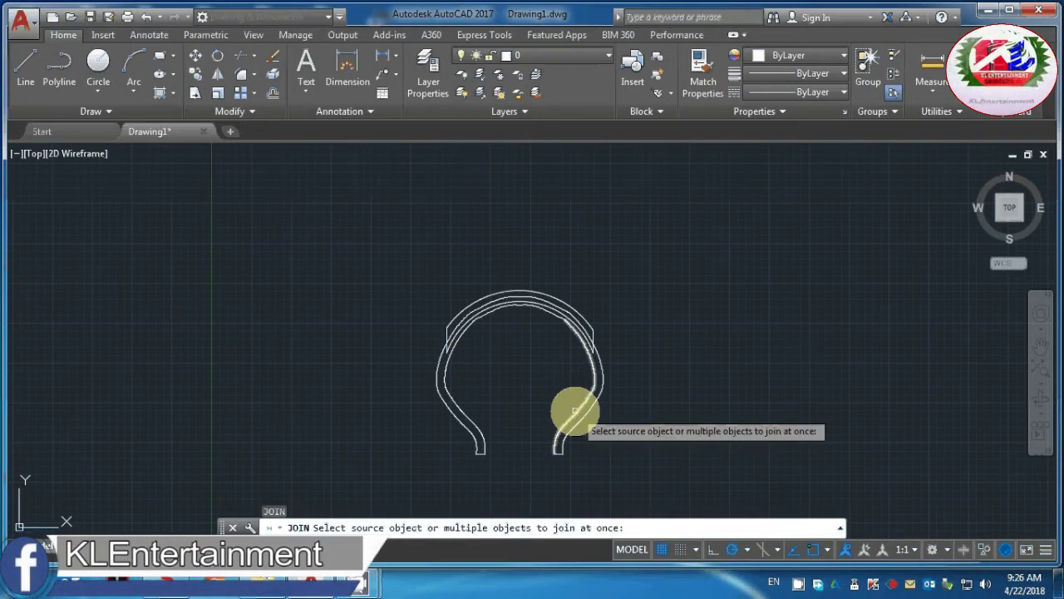
left_click(574, 410)
left_click(579, 423)
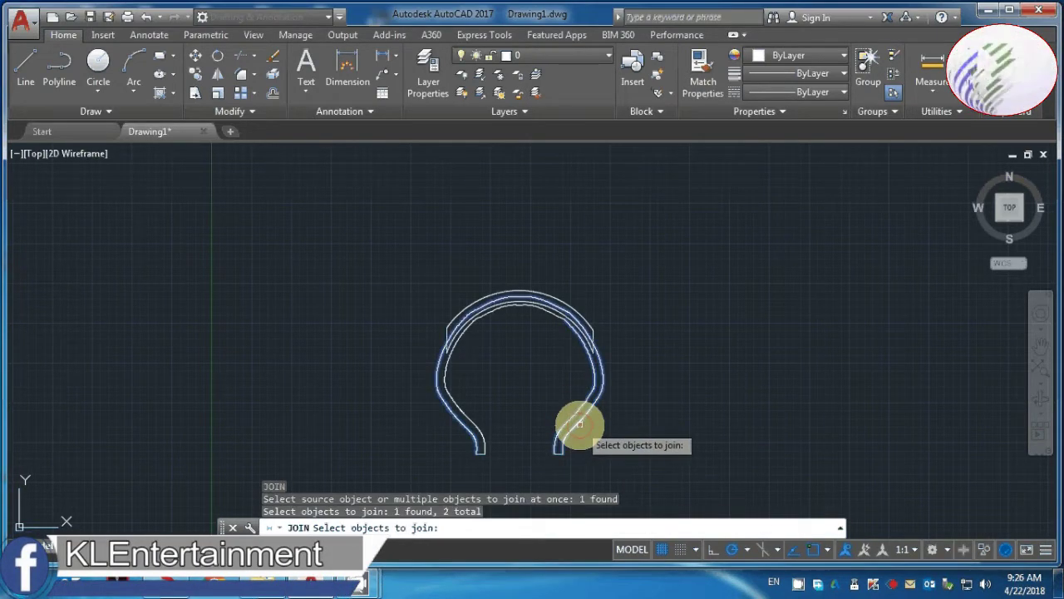
left_click(458, 406)
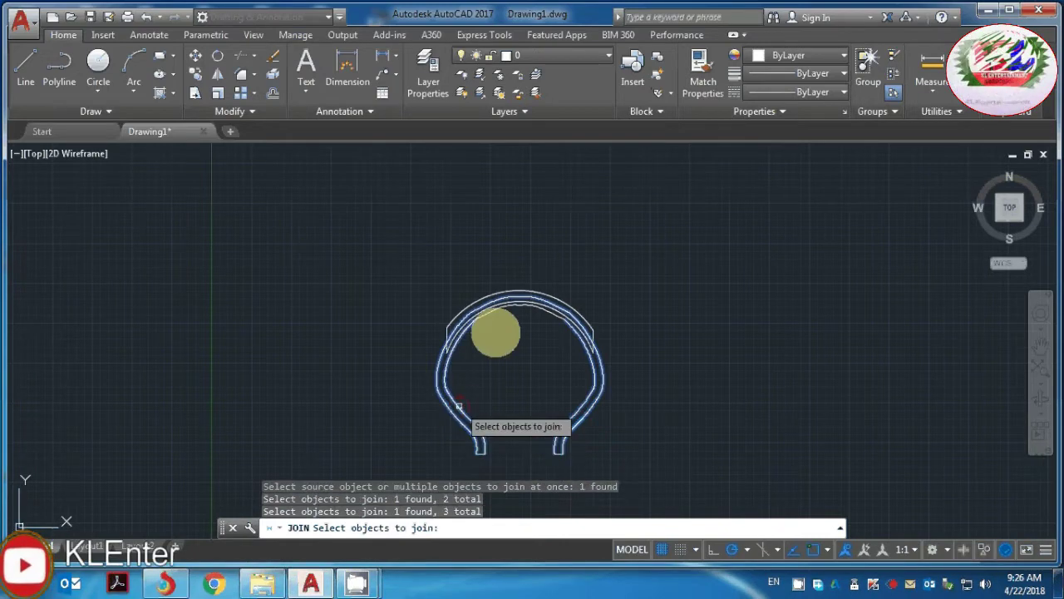
left_click(517, 305)
left_click(531, 308)
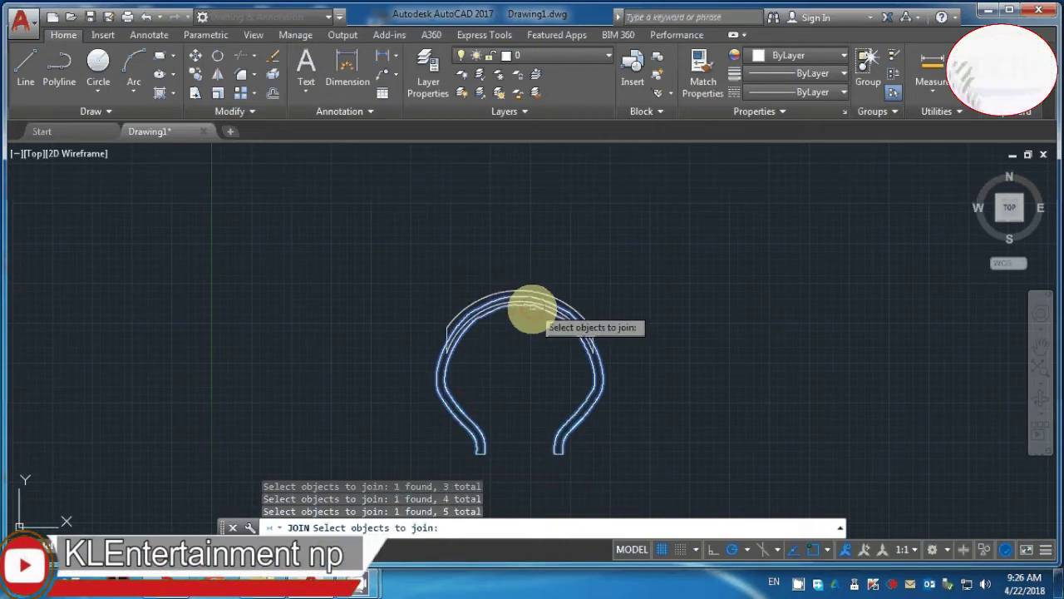
scroll(530, 307, "up", 4)
scroll(530, 308, "up", 2)
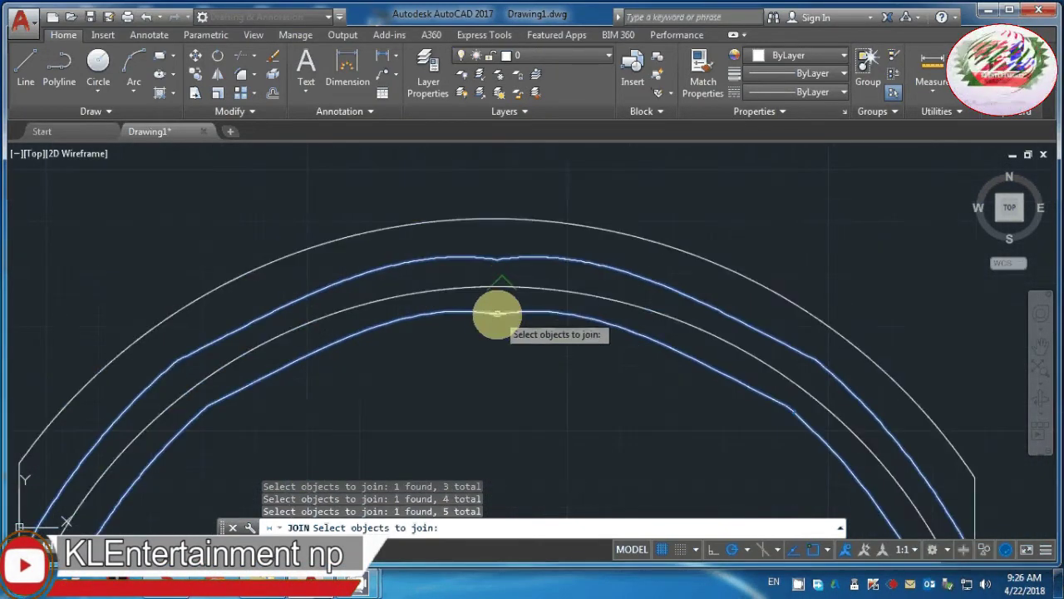
left_click(494, 314)
scroll(539, 356, "down", 5)
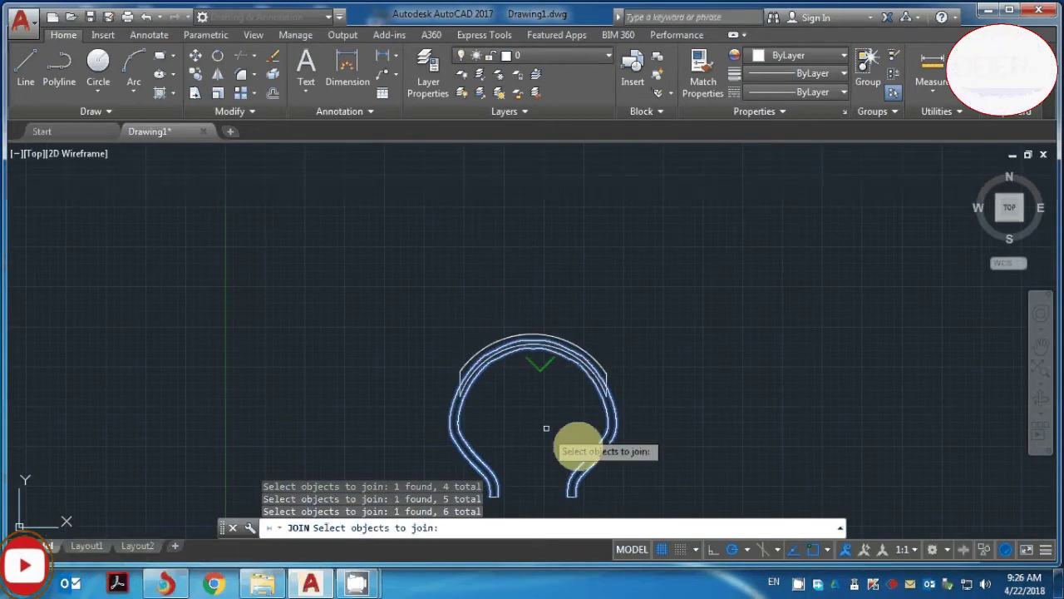
left_click(572, 495)
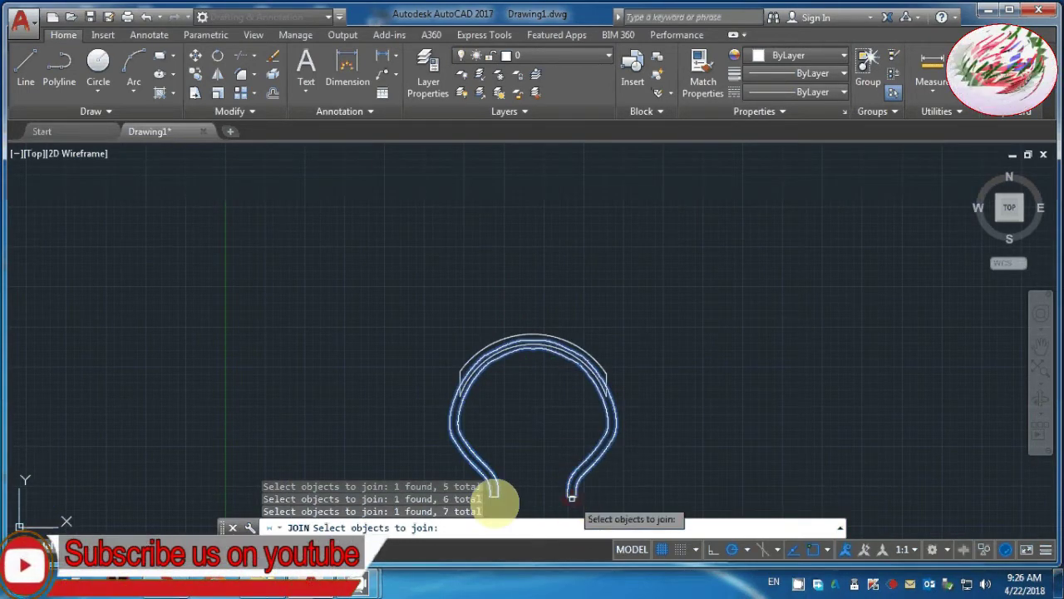
left_click(493, 497)
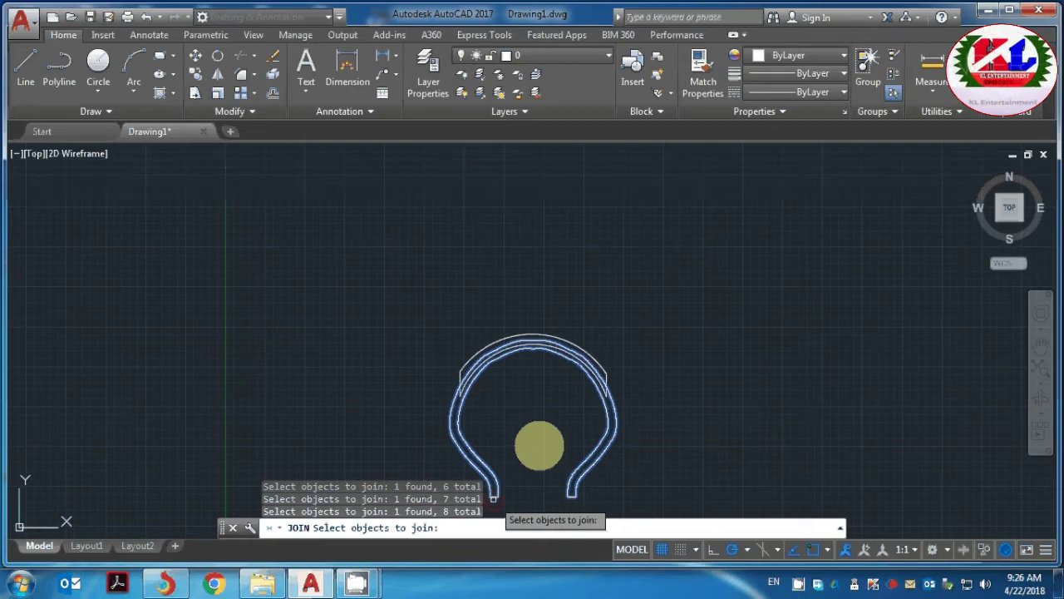
key("Return")
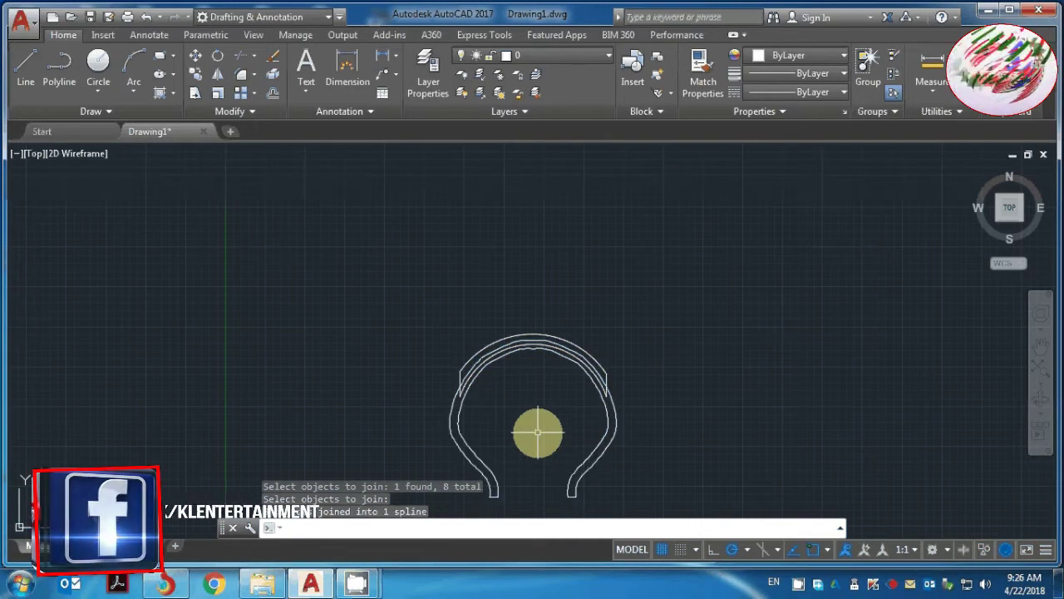
scroll(537, 432, "up", 2)
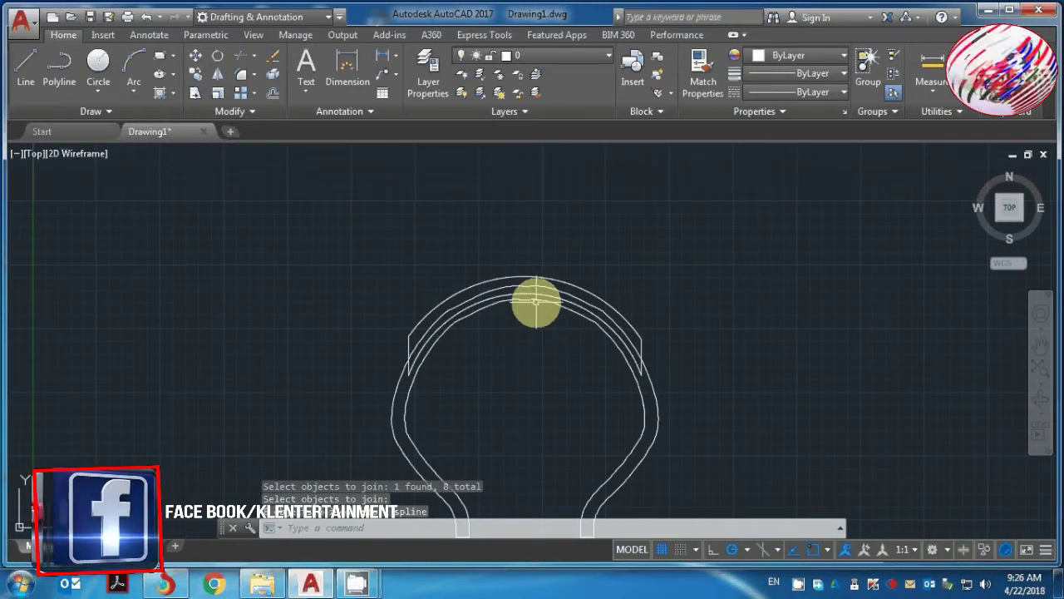
scroll(701, 297, "down", 4)
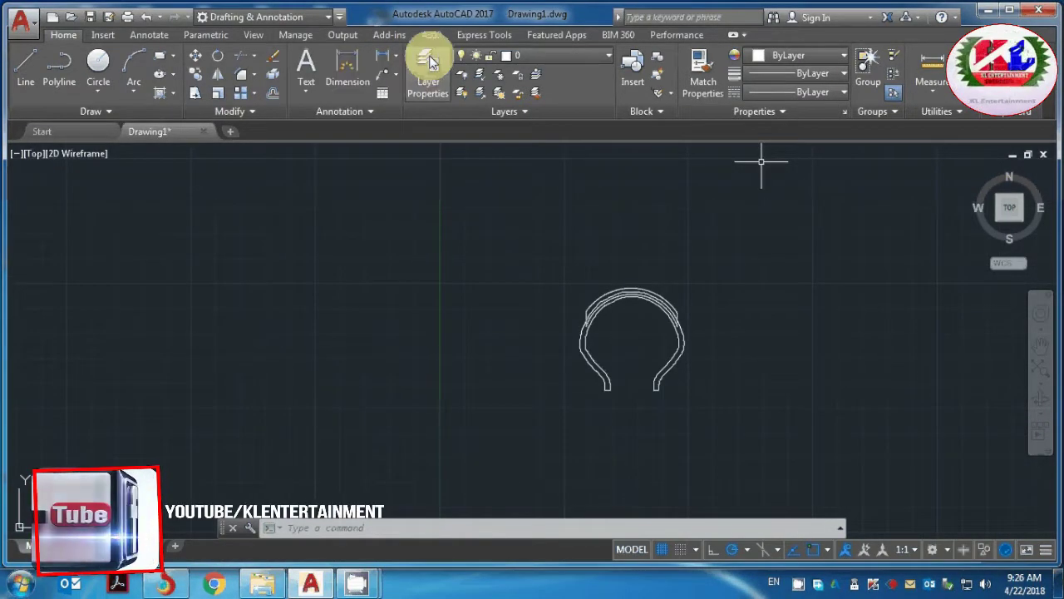
left_click(508, 55)
left_click(432, 79)
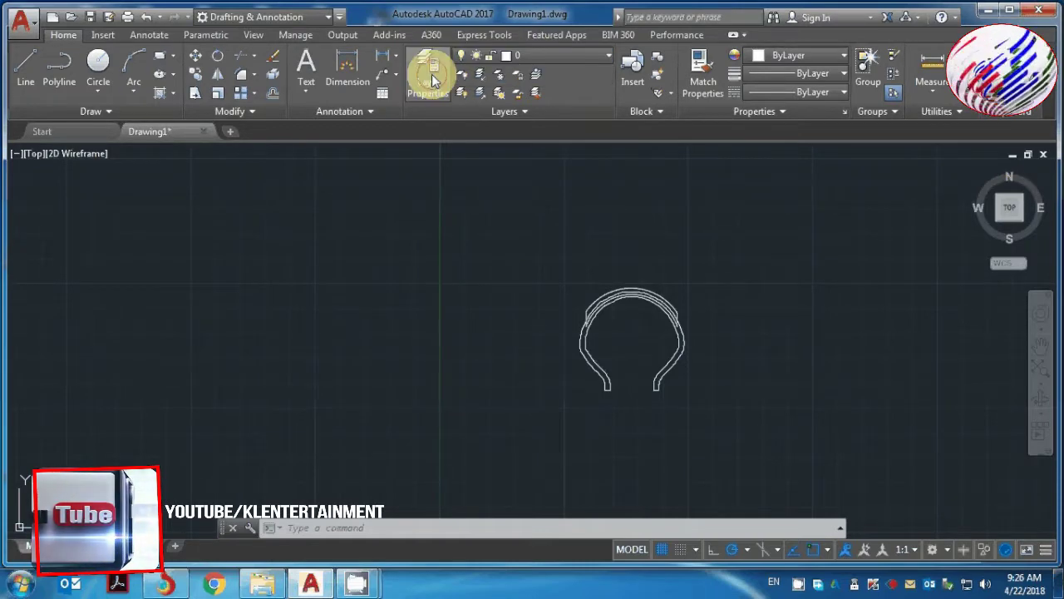
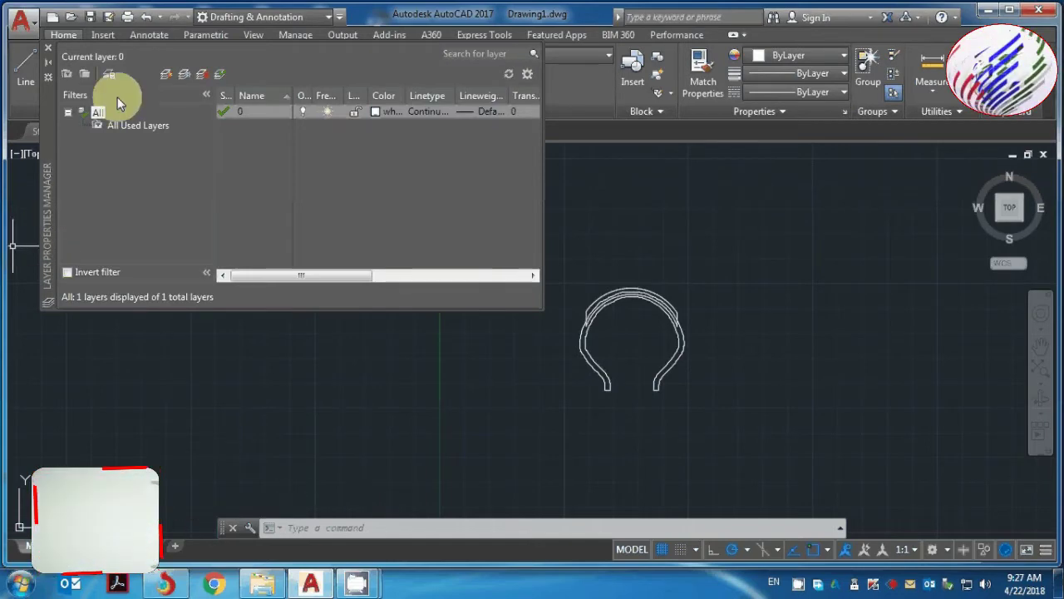
Create two new layers, Layer1 and Layer2, in the Layer Properties Manager, then close it
left_click(168, 76)
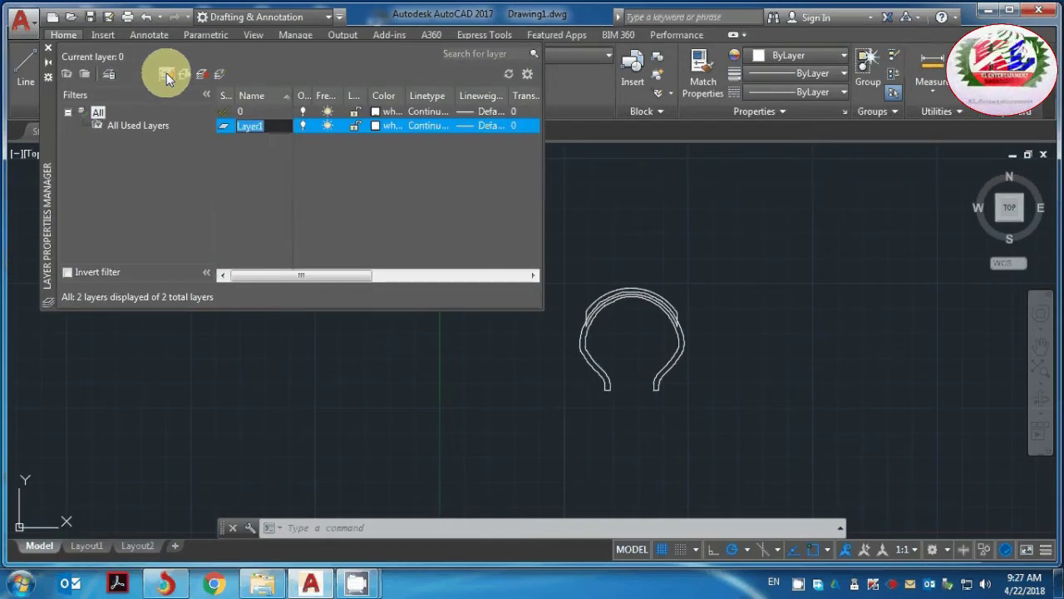
left_click(166, 72)
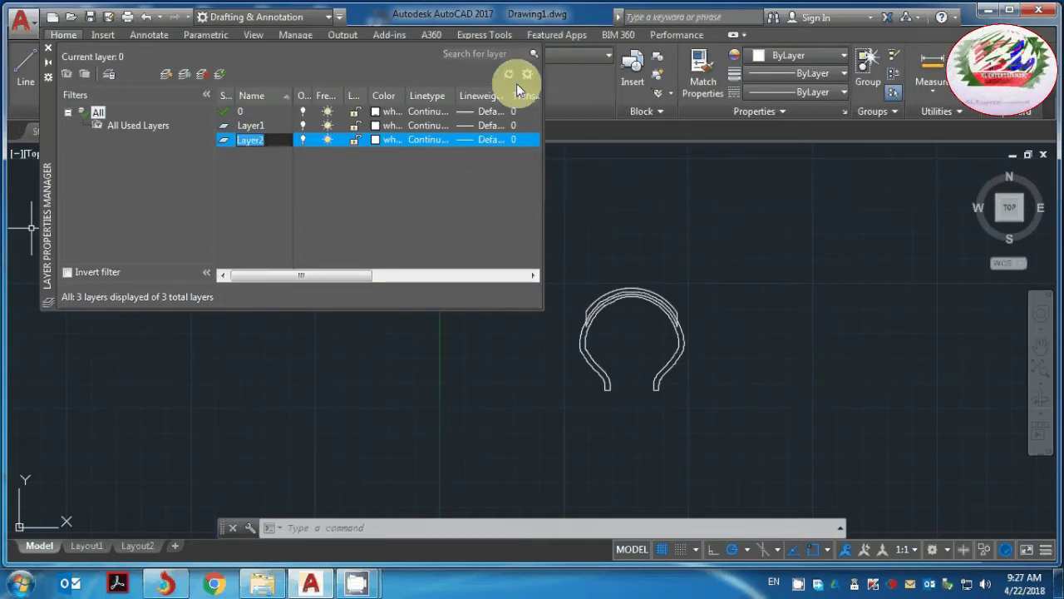
left_click(48, 48)
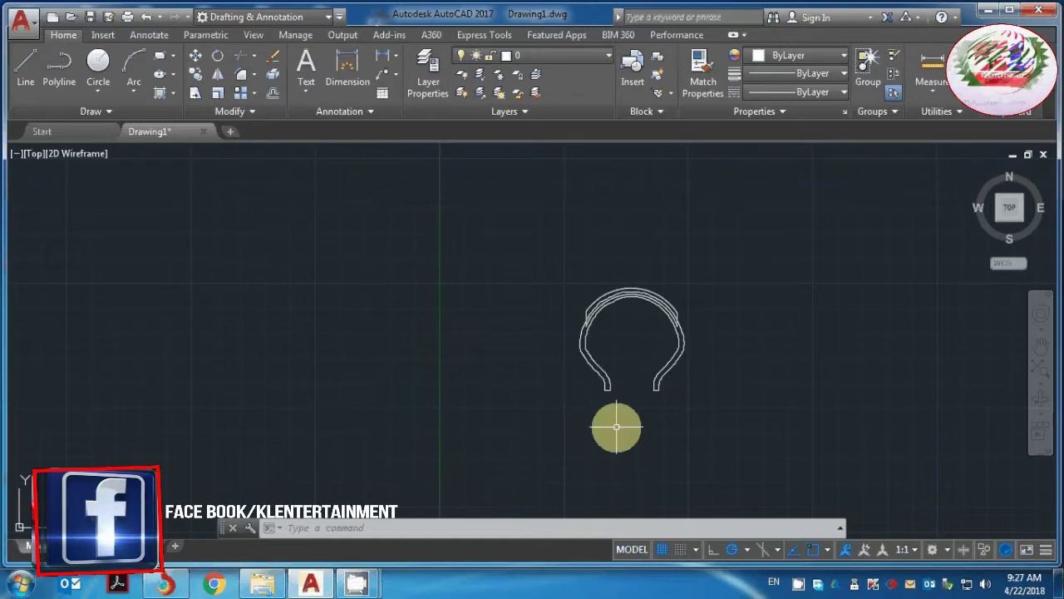
Draw a horizontal LINE beneath the headband profile's open ends to serve as the revolve axis
type("l")
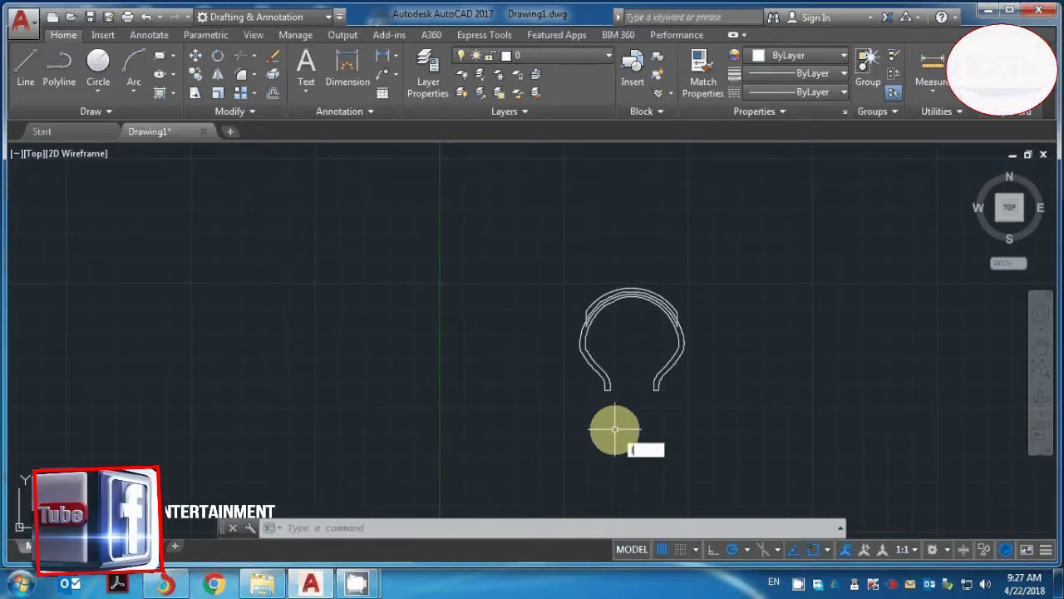
key("Return")
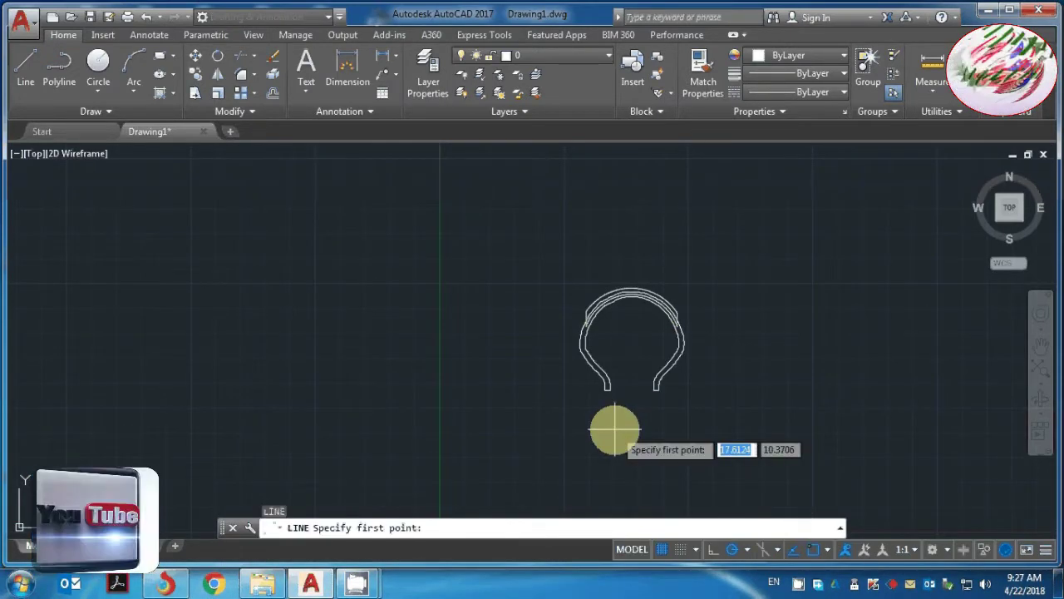
scroll(615, 428, "up", 4)
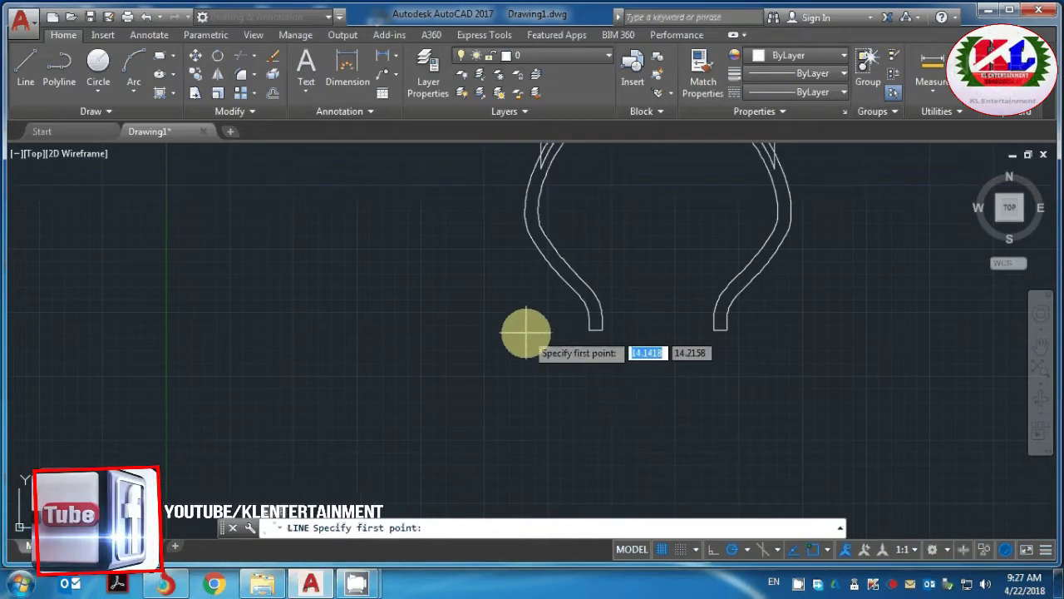
left_click(546, 356)
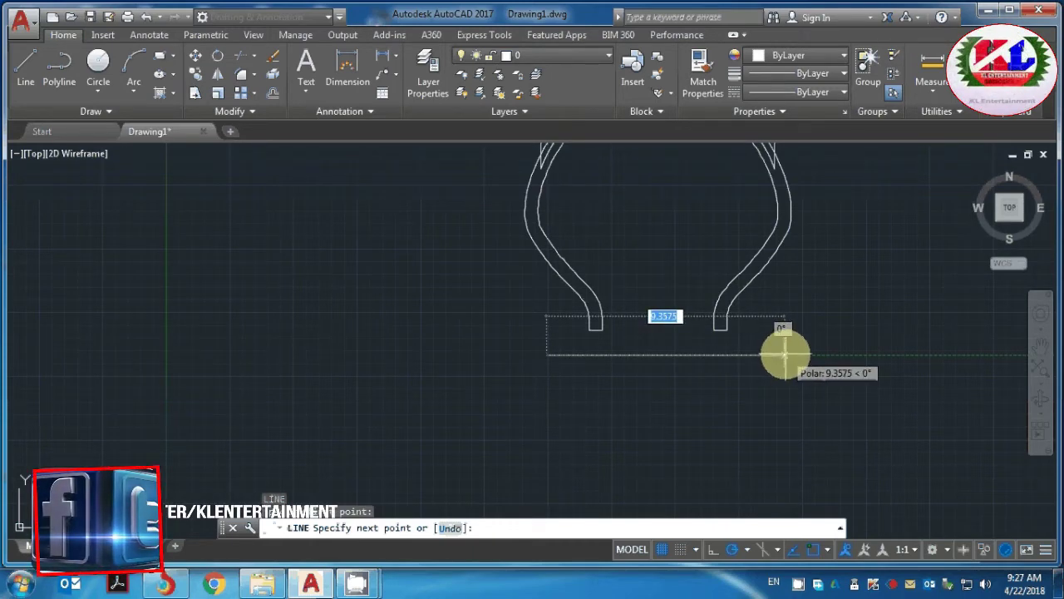
left_click(784, 355)
scroll(785, 355, "down", 5)
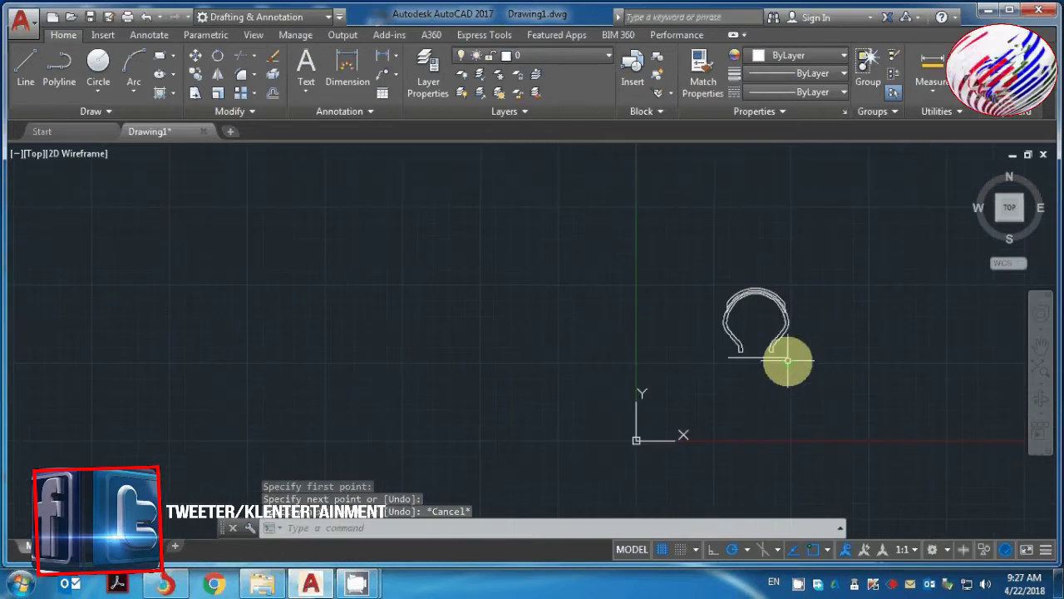
scroll(798, 328, "up", 4)
Crossing-select the tire profile and move it onto Layer1
left_click(800, 330)
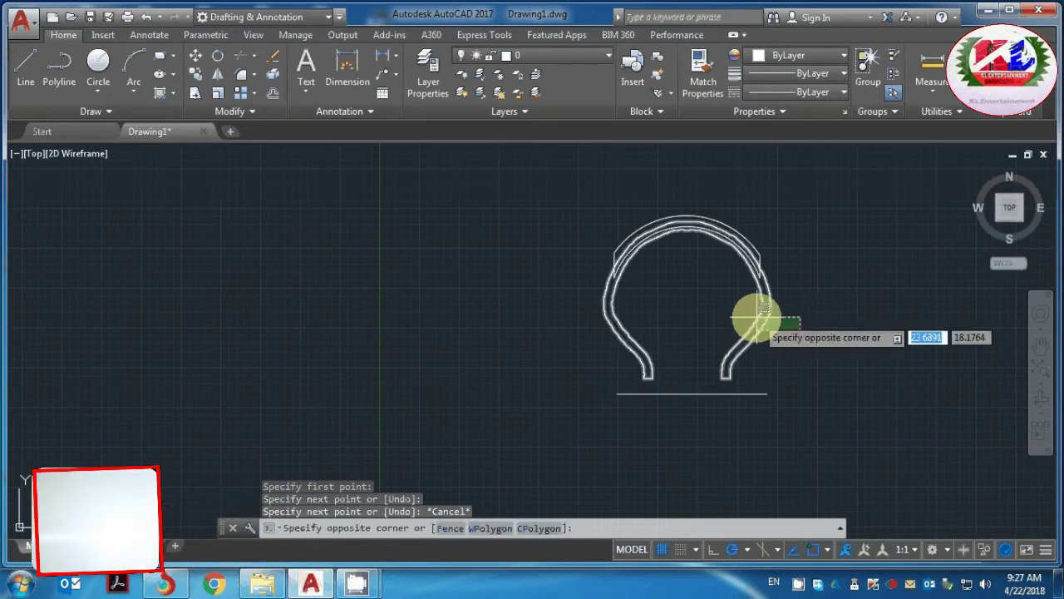
left_click(757, 313)
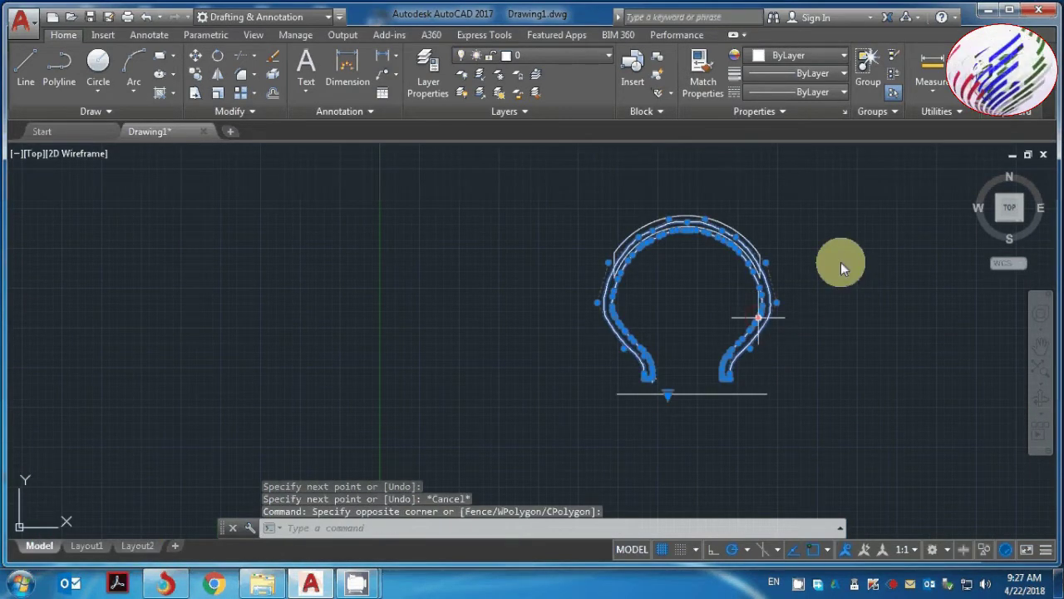
left_click(575, 63)
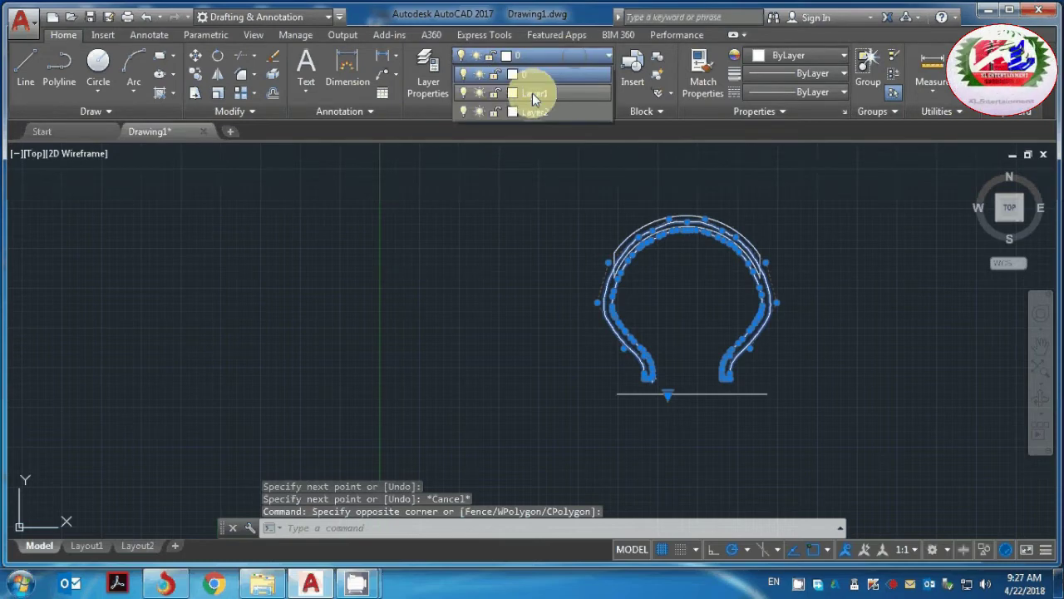
left_click(532, 93)
Turn Layer1 off so only the top arc and axis line remain visible
left_click(551, 57)
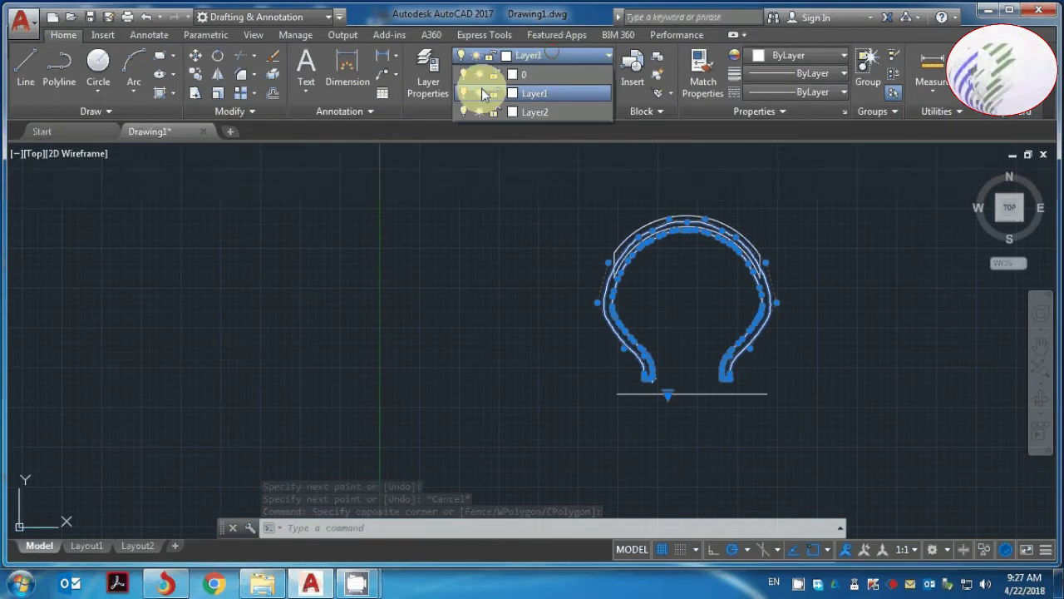
left_click(467, 93)
key("Escape")
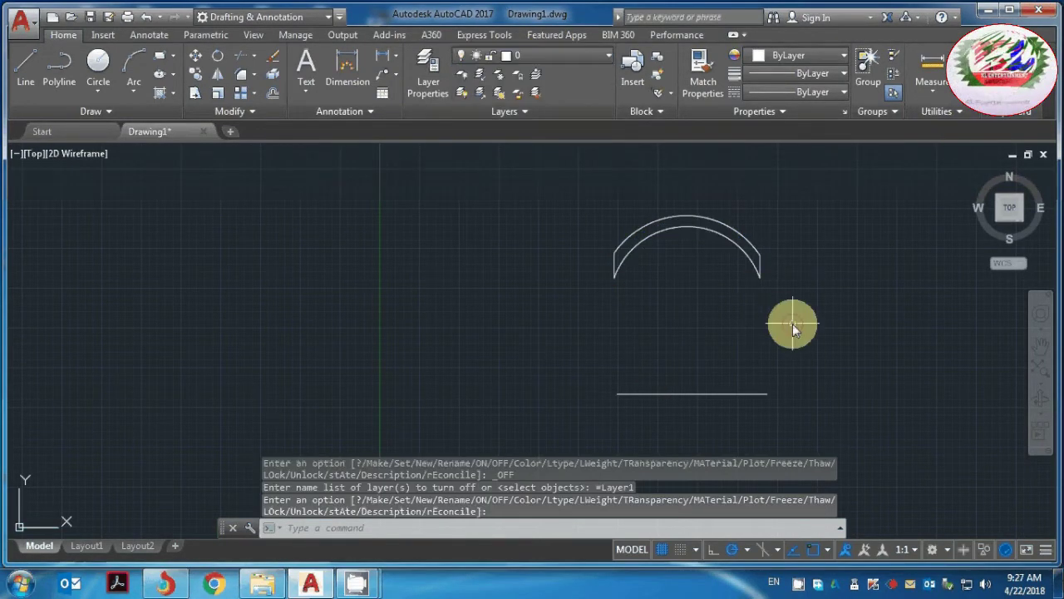
scroll(792, 324, "down", 2)
scroll(815, 369, "up", 4)
scroll(815, 369, "down", 2)
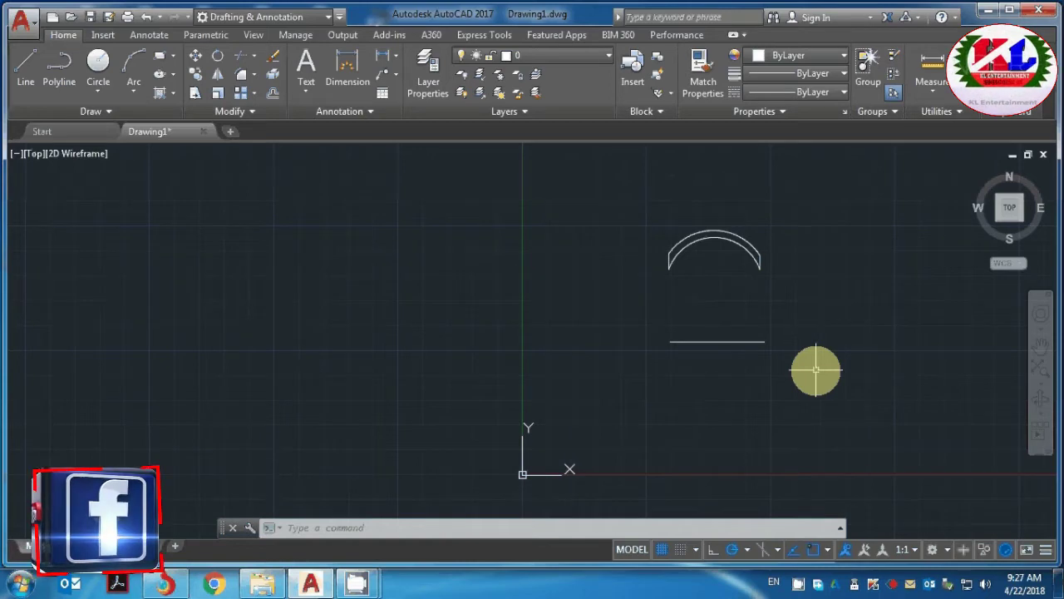
Revolve the top arc 360° about the horizontal line's two endpoints
type("re")
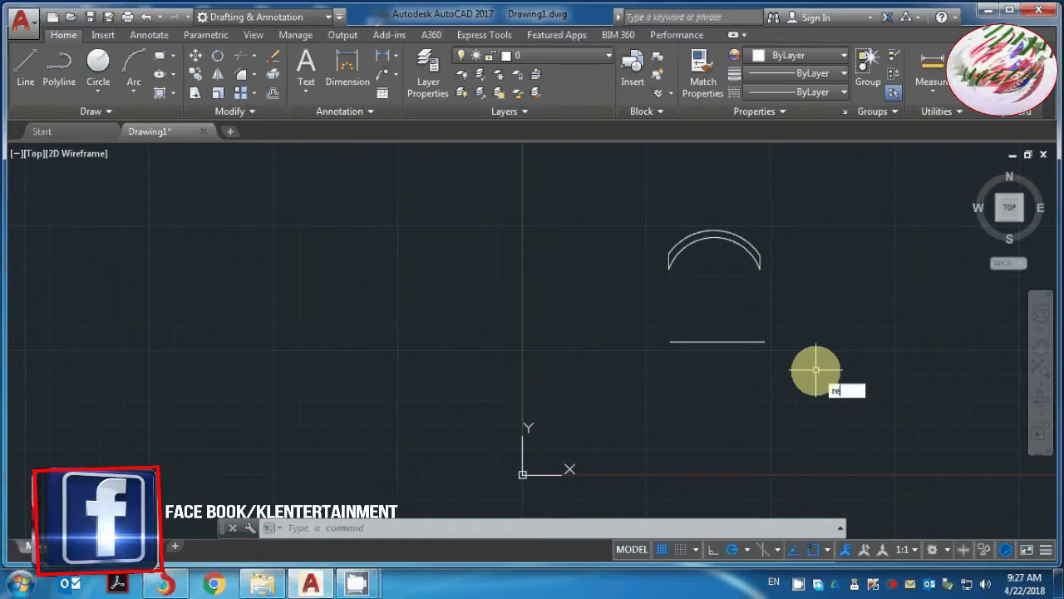
type("v")
key("Escape")
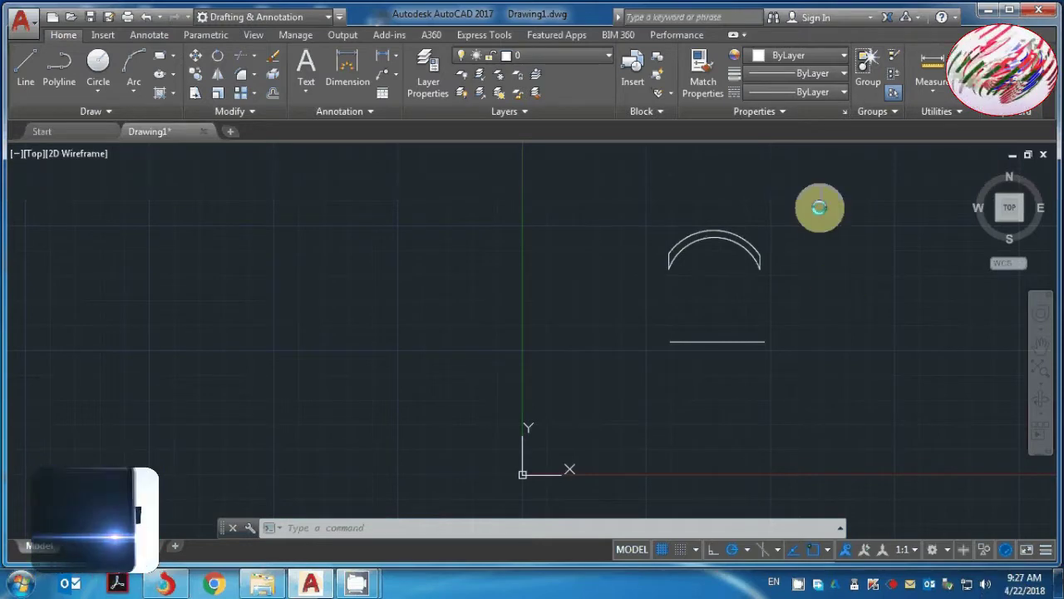
key("Return")
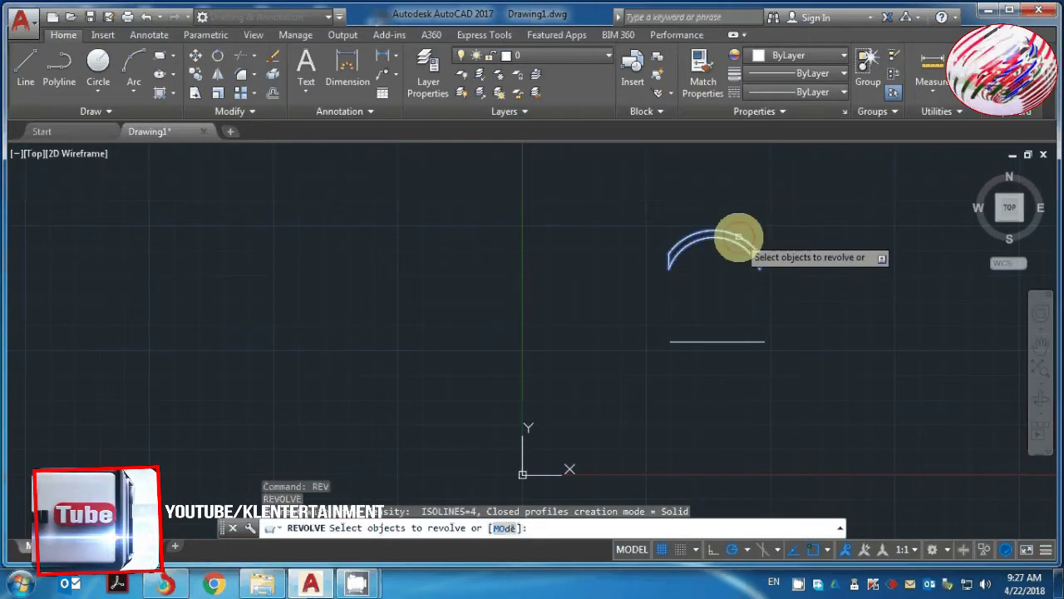
left_click(735, 241)
key("Return")
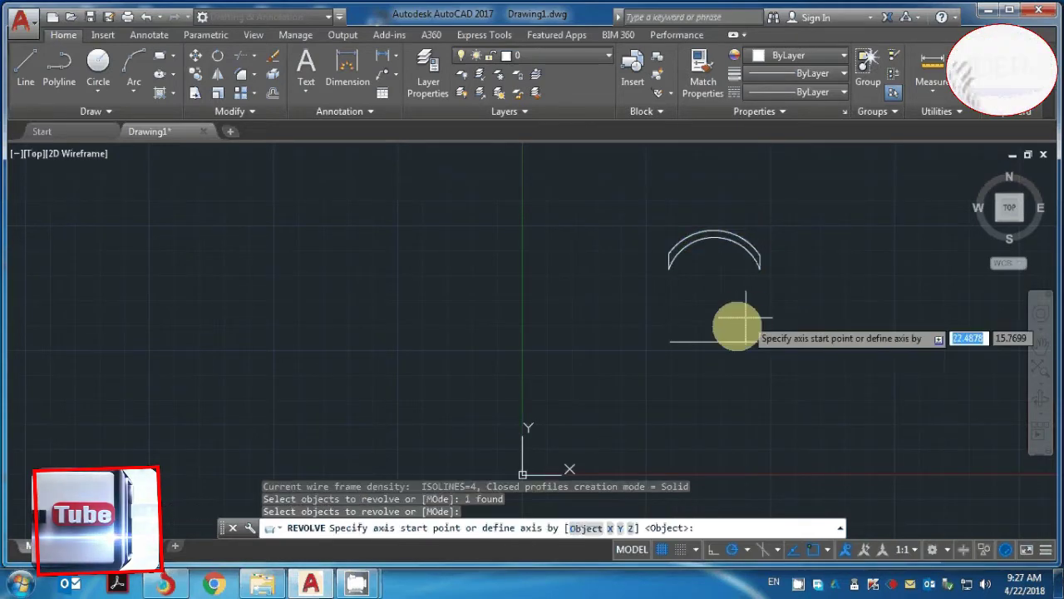
left_click(669, 341)
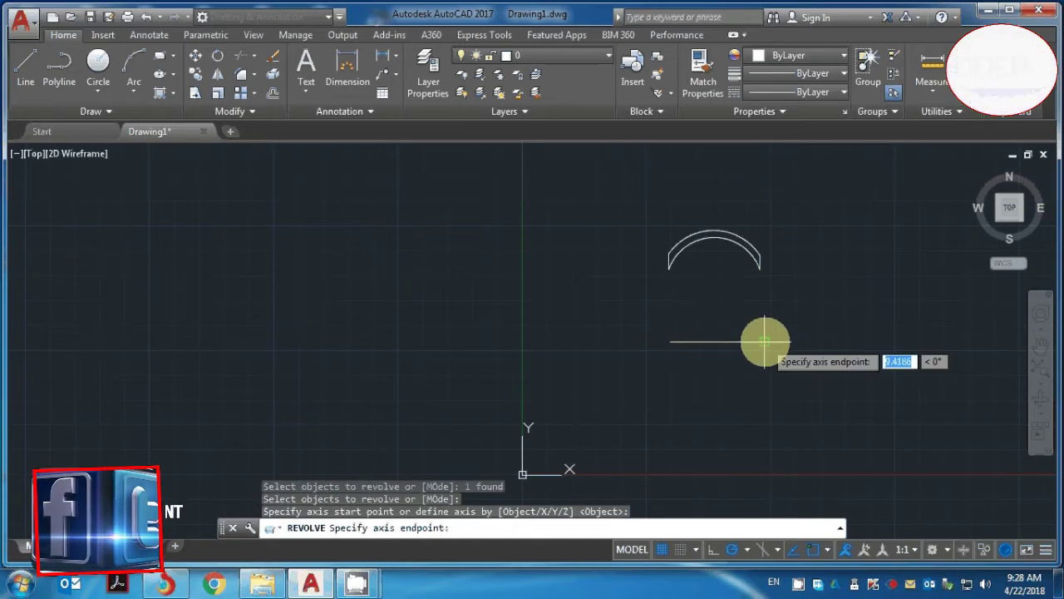
left_click(764, 341)
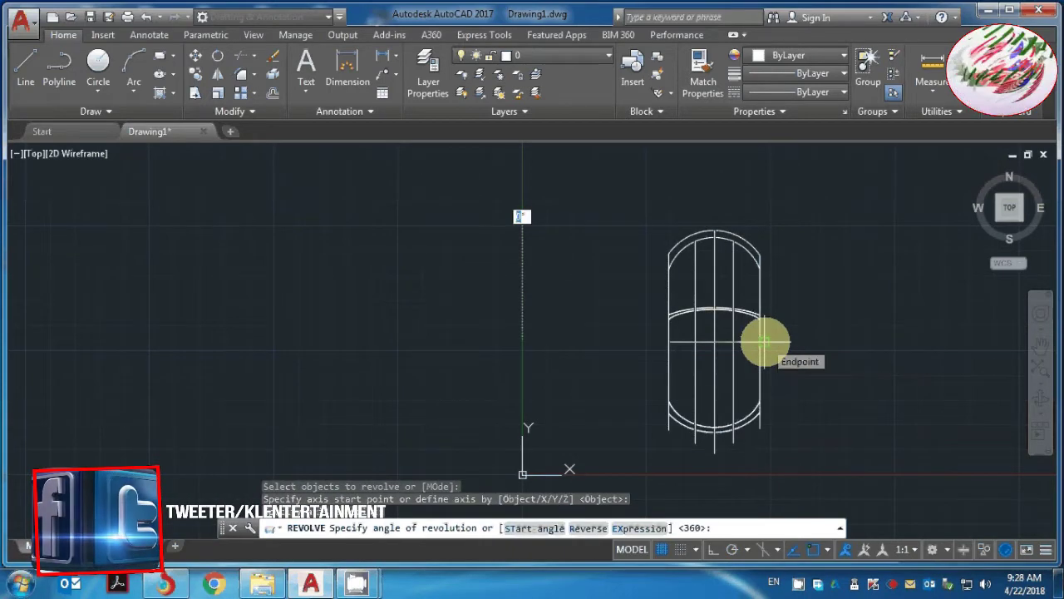
key("Return")
Orbit to inspect the ring-shaped solid, then return to the Top view
scroll(823, 330, "down", 1)
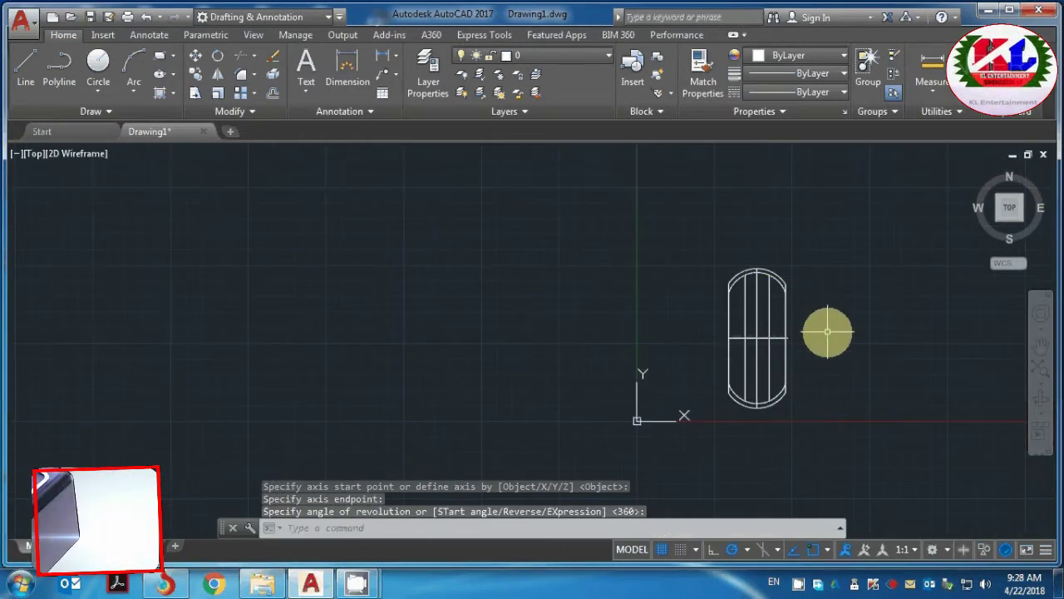
scroll(827, 332, "up", 1)
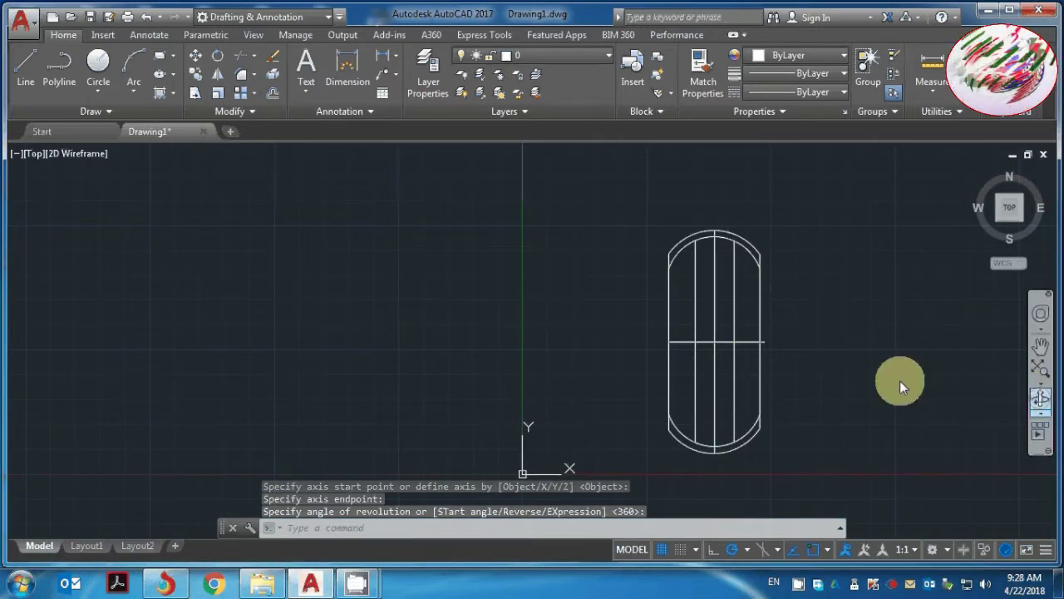
mouse_move(899, 380)
middle_mouse_down("shift")
mouse_move(952, 239)
mouse_move(850, 401)
mouse_move(755, 379)
mouse_move(601, 373)
mouse_move(556, 254)
mouse_move(594, 221)
mouse_move(717, 237)
mouse_move(690, 275)
mouse_move(563, 311)
middle_mouse_up("shift")
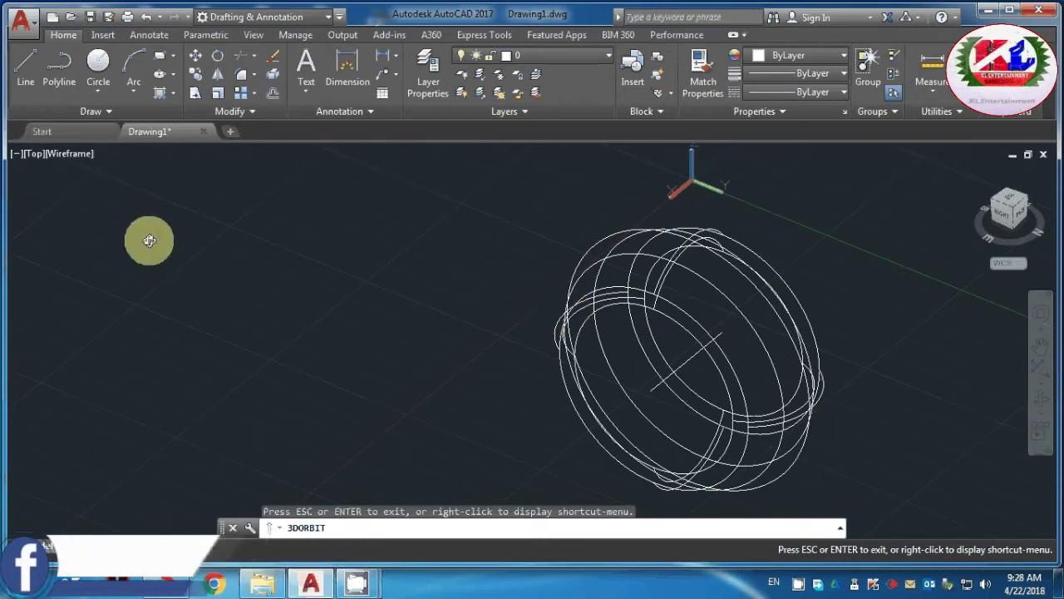
key("Escape")
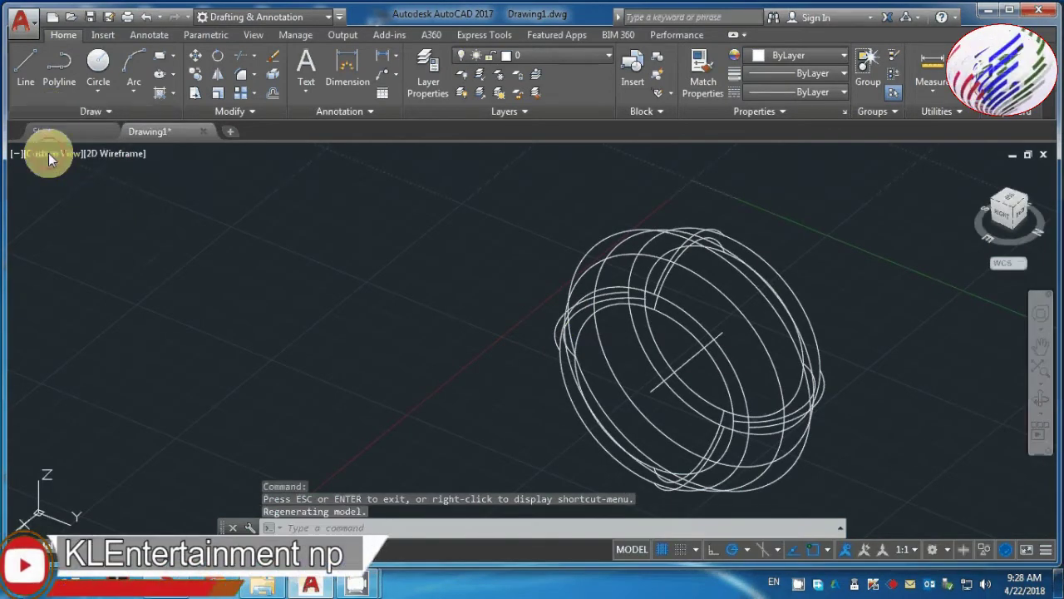
left_click(48, 153)
left_click(79, 181)
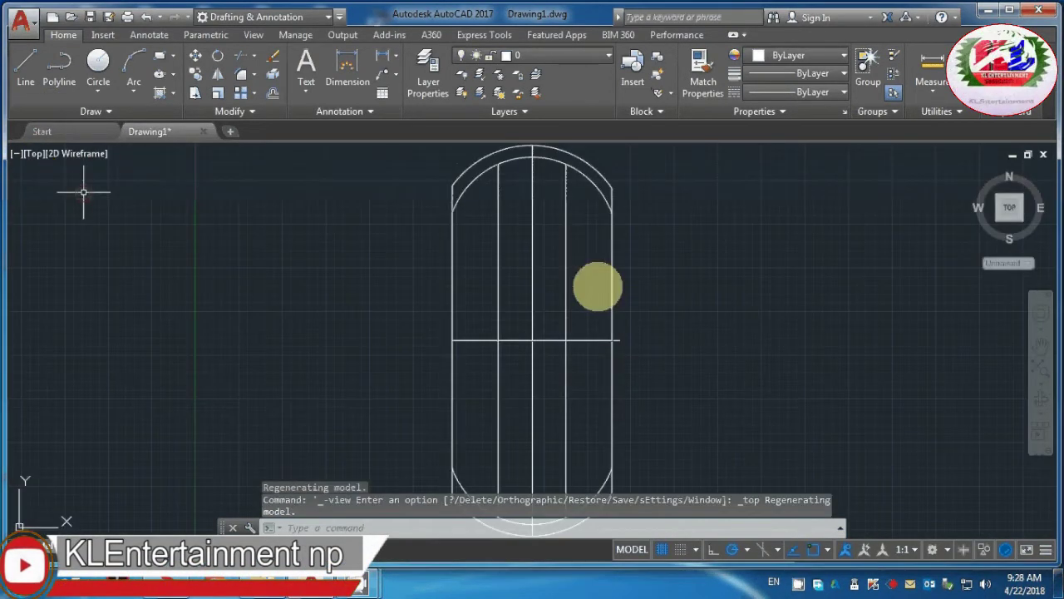
scroll(515, 304, "down", 2)
scroll(520, 357, "down", 2)
scroll(520, 356, "up", 2)
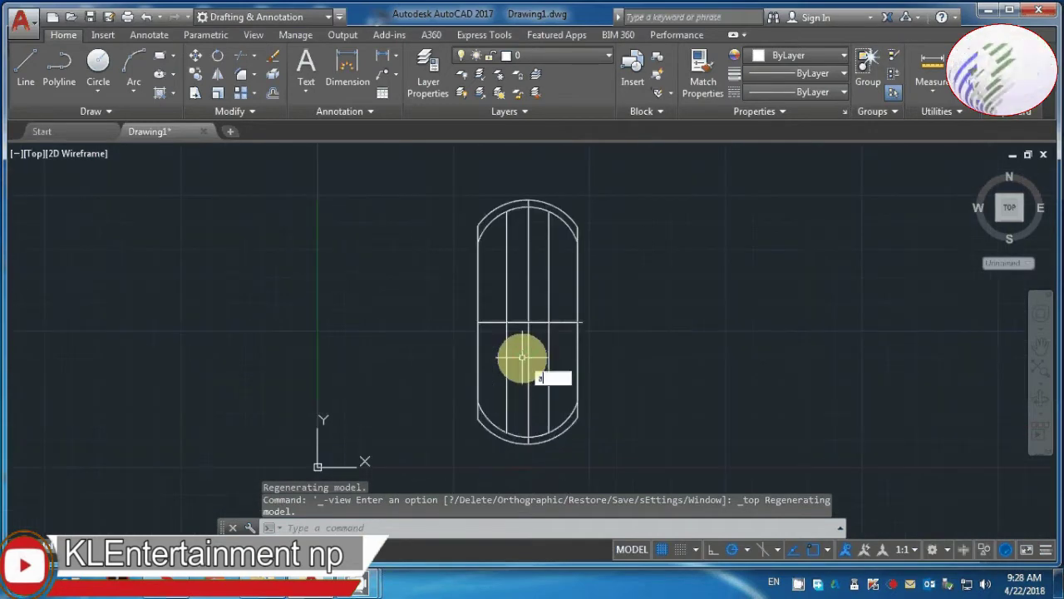
Draw a small arc at the upper left of the tire profile
key("Return")
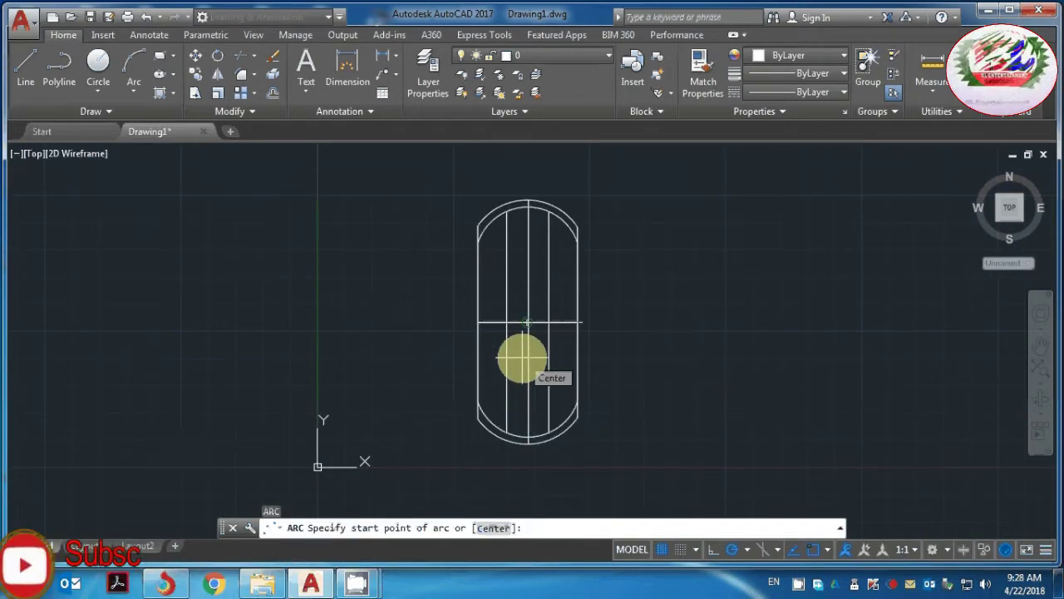
scroll(522, 336, "up", 2)
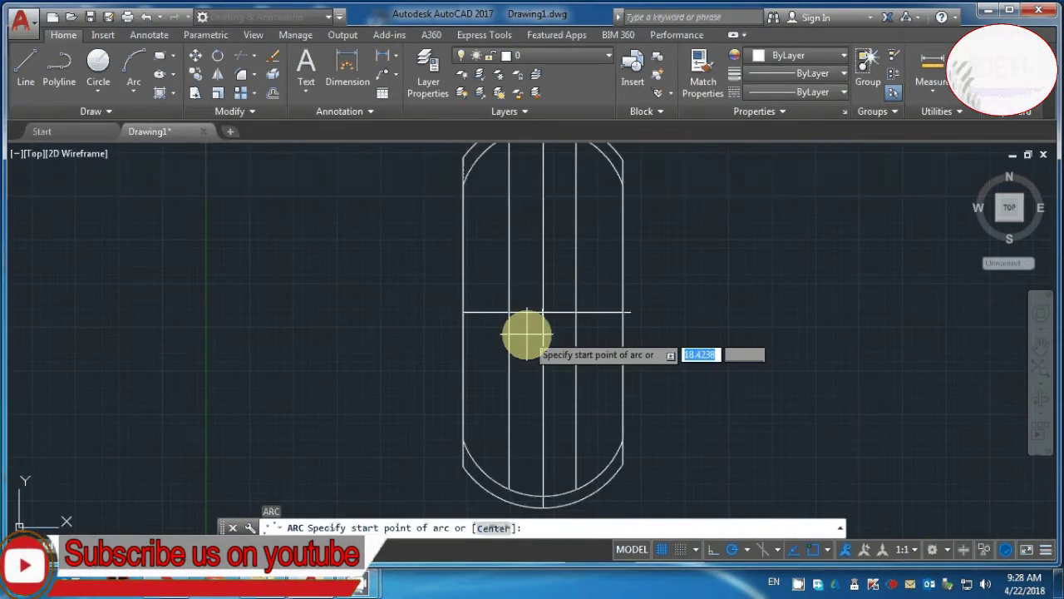
left_click(524, 312)
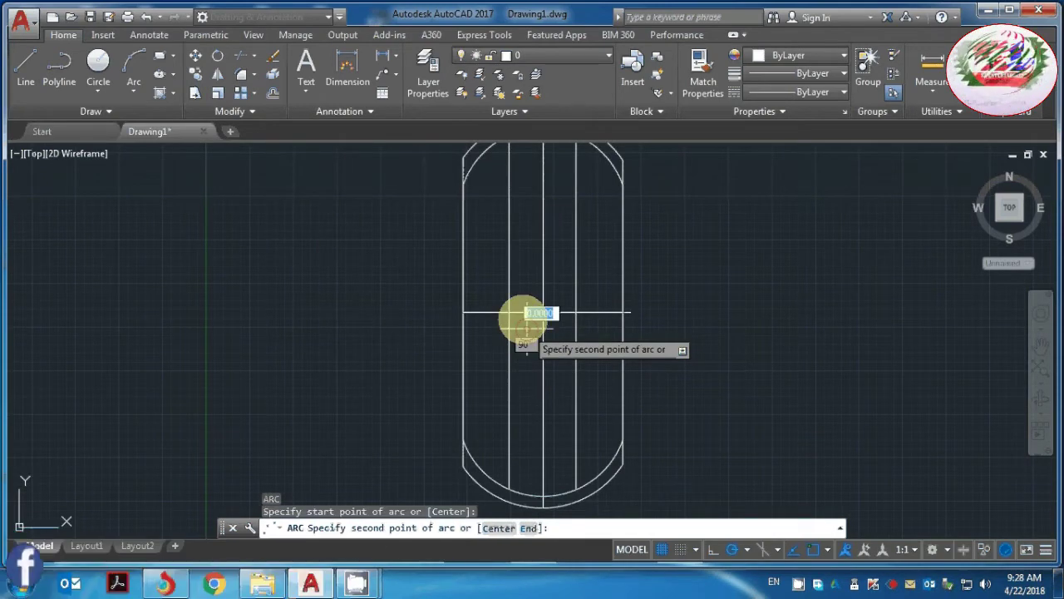
left_click(453, 271)
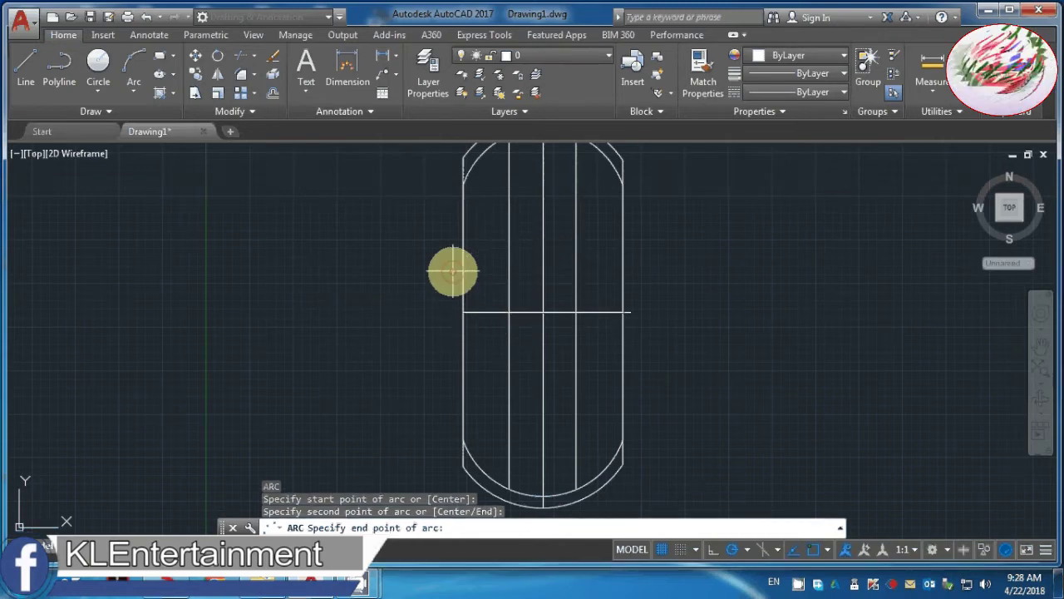
left_click(448, 271)
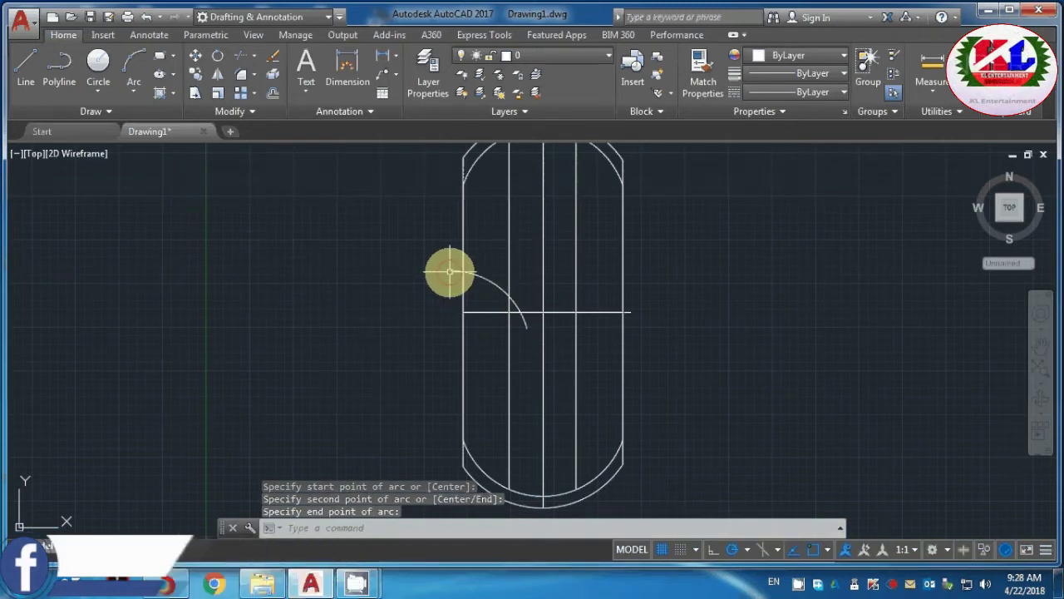
Offset a parallel copy of the arc just outside it, using a two-point distance
type("o")
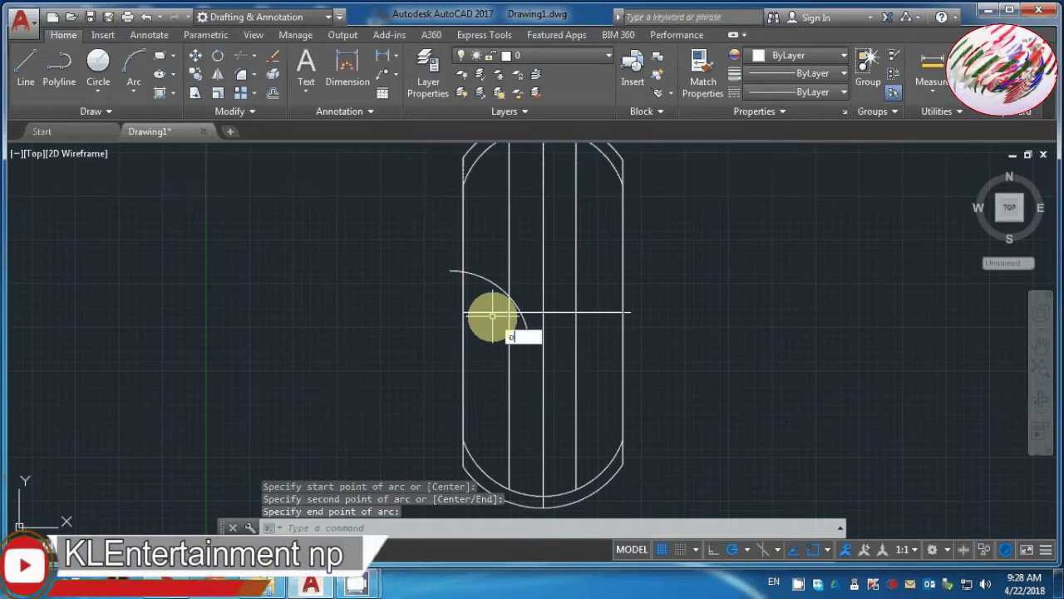
key("Return")
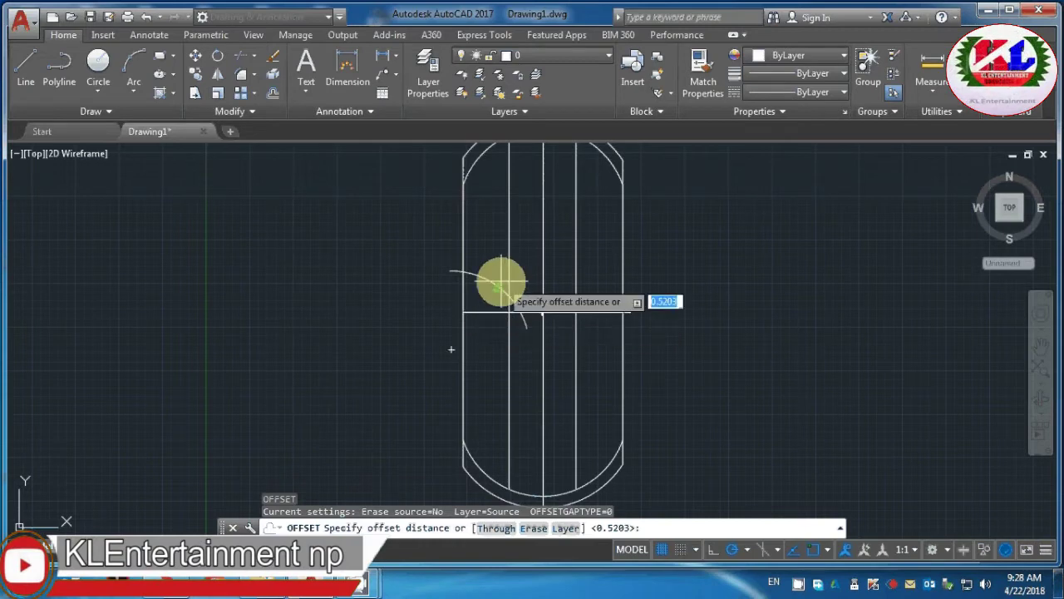
left_click(499, 287)
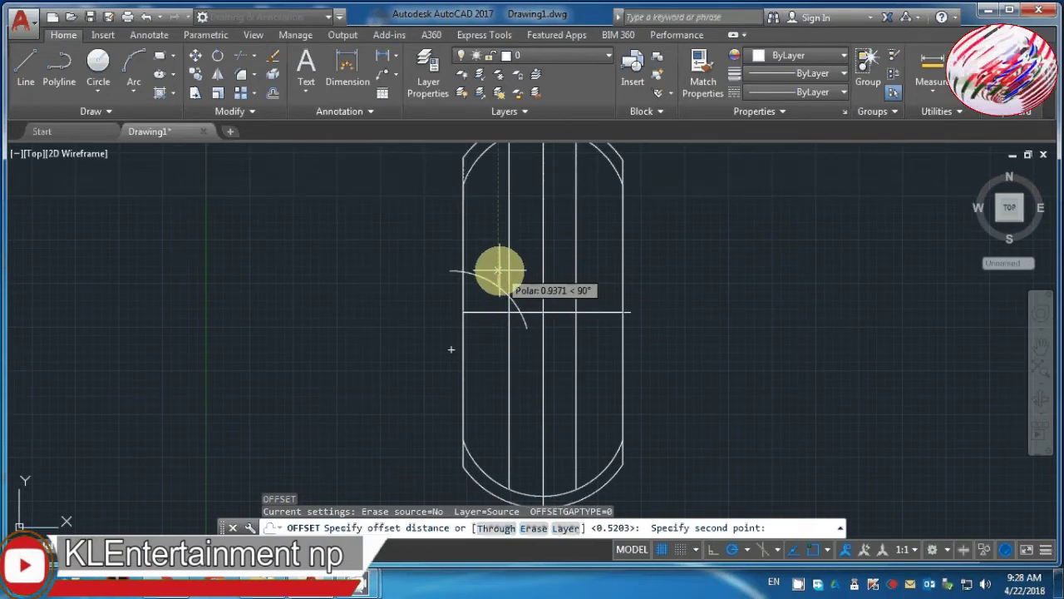
left_click(499, 270)
left_click(499, 284)
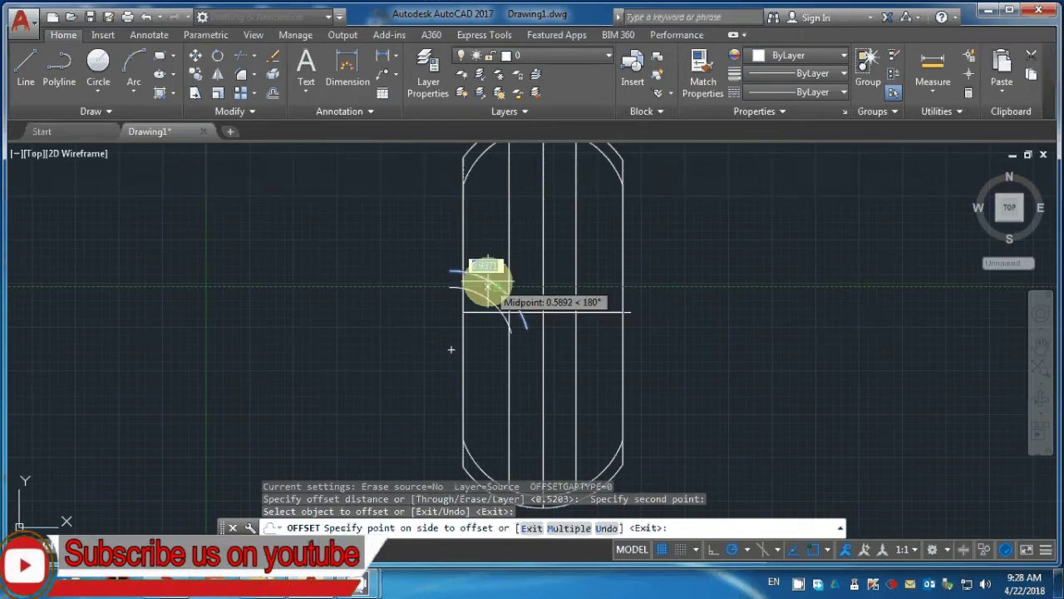
left_click(495, 271)
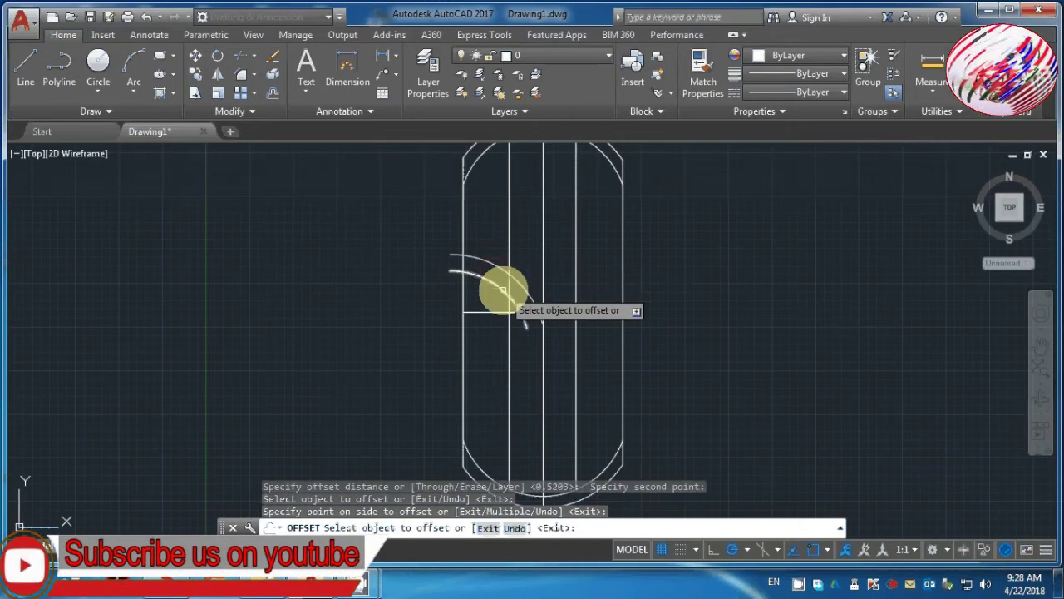
type("]")
key("Return")
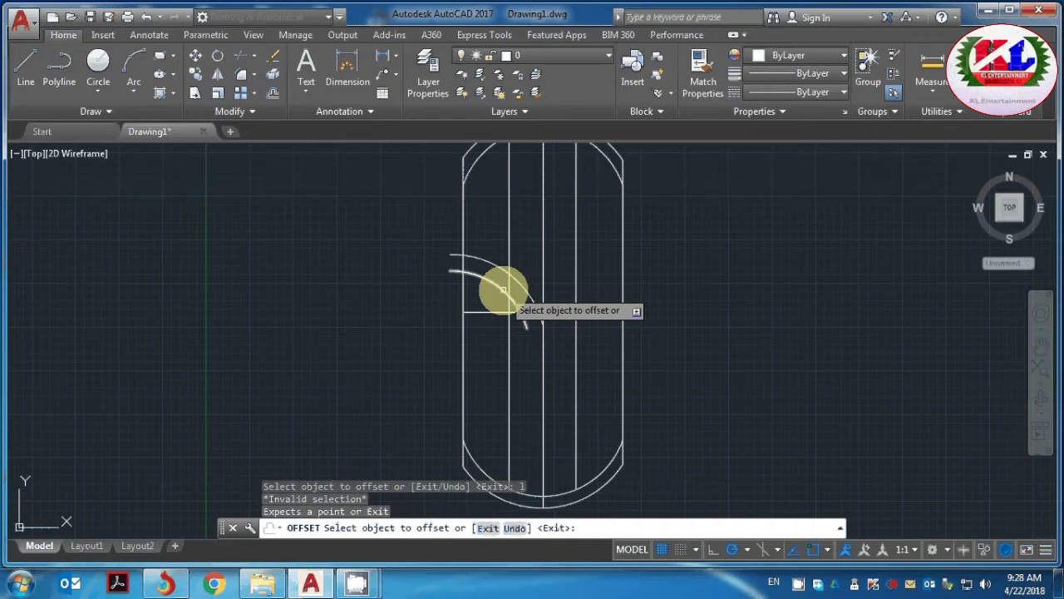
key("Escape")
Draw a slanted line from below the arcs crossing both of them
type("l")
key("Return")
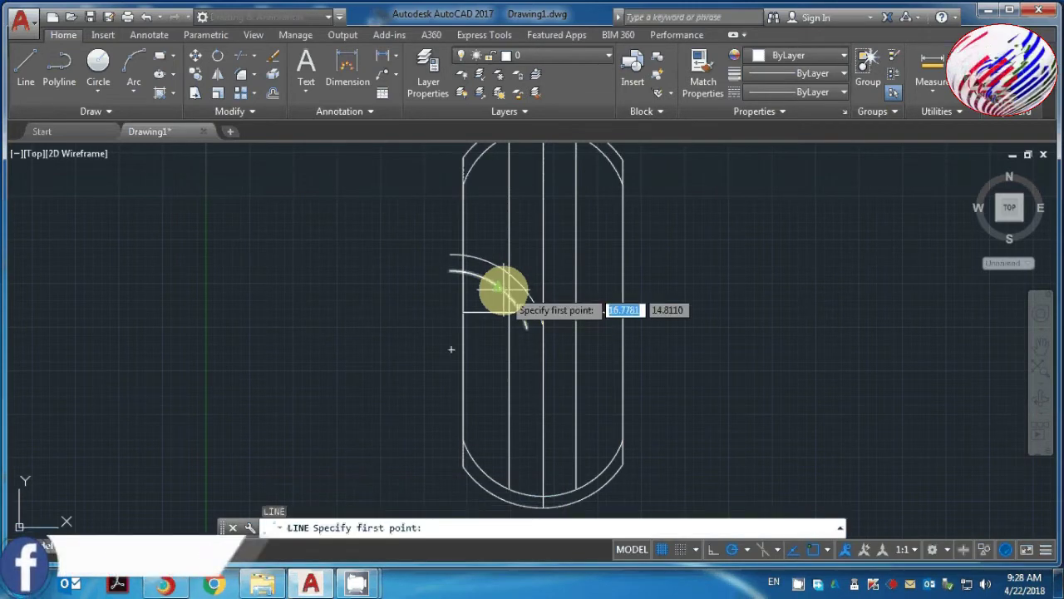
scroll(499, 287, "up", 2)
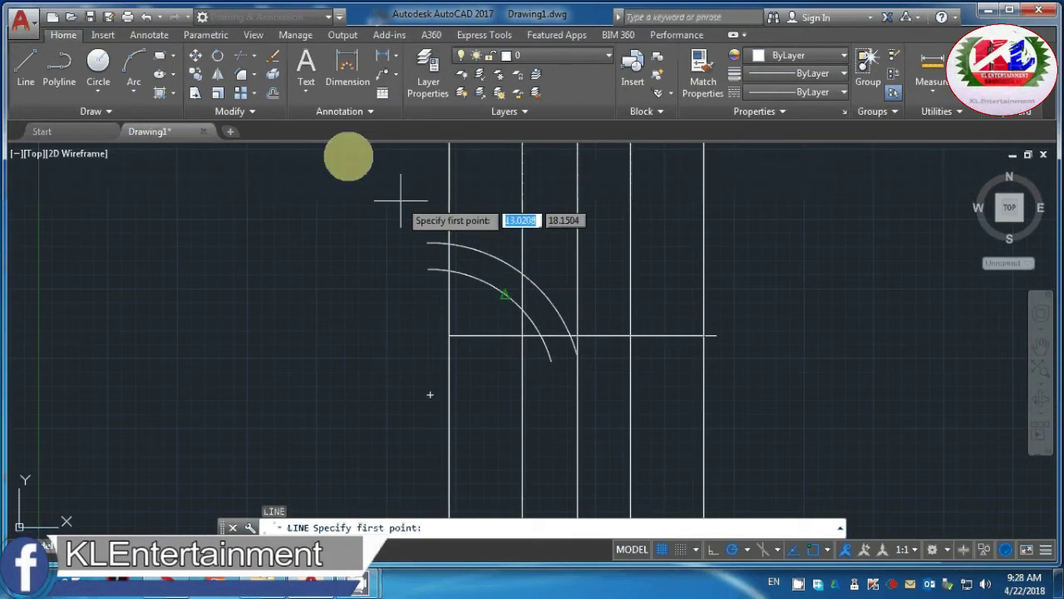
left_click(430, 241)
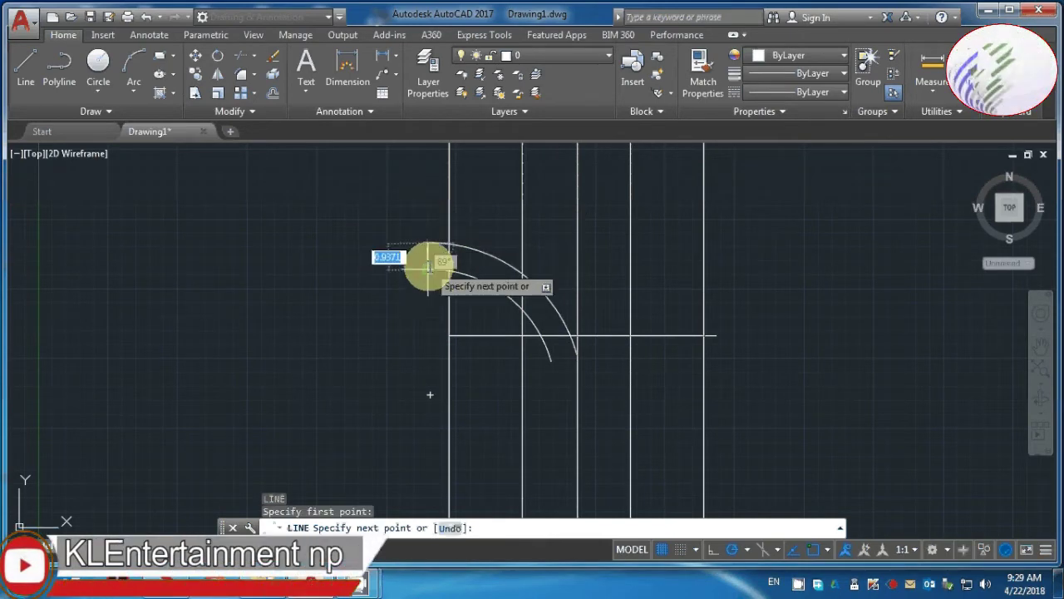
key("Escape")
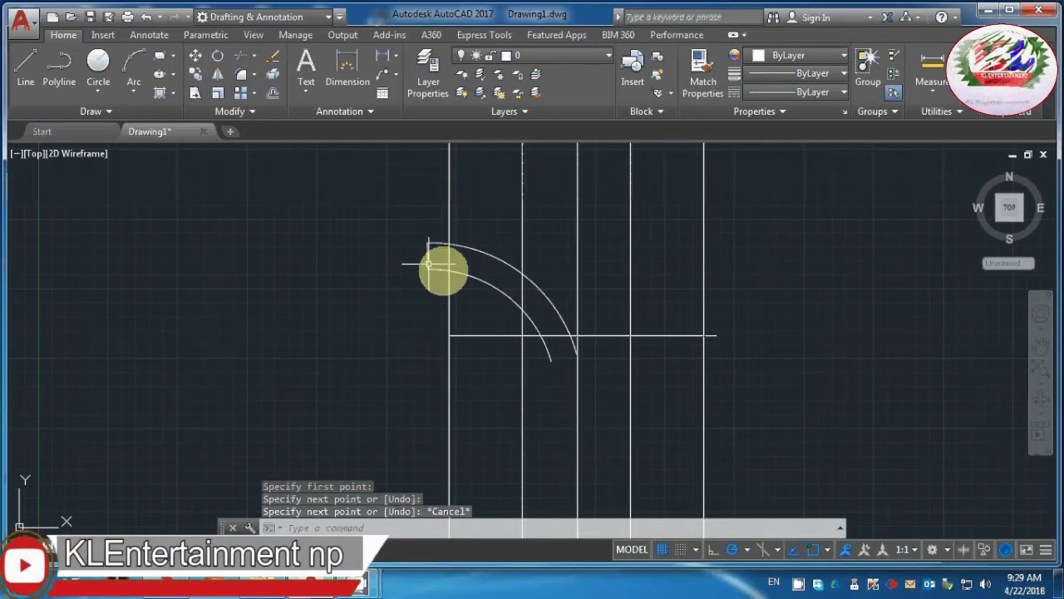
scroll(534, 343, "up", 2)
scroll(534, 342, "up", 2)
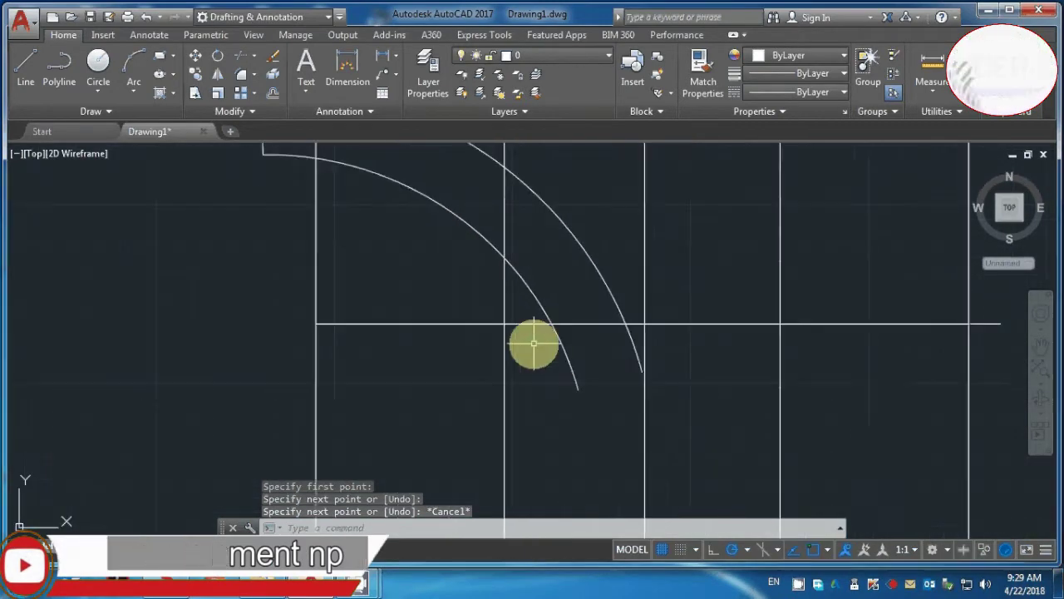
type("l")
key("Return")
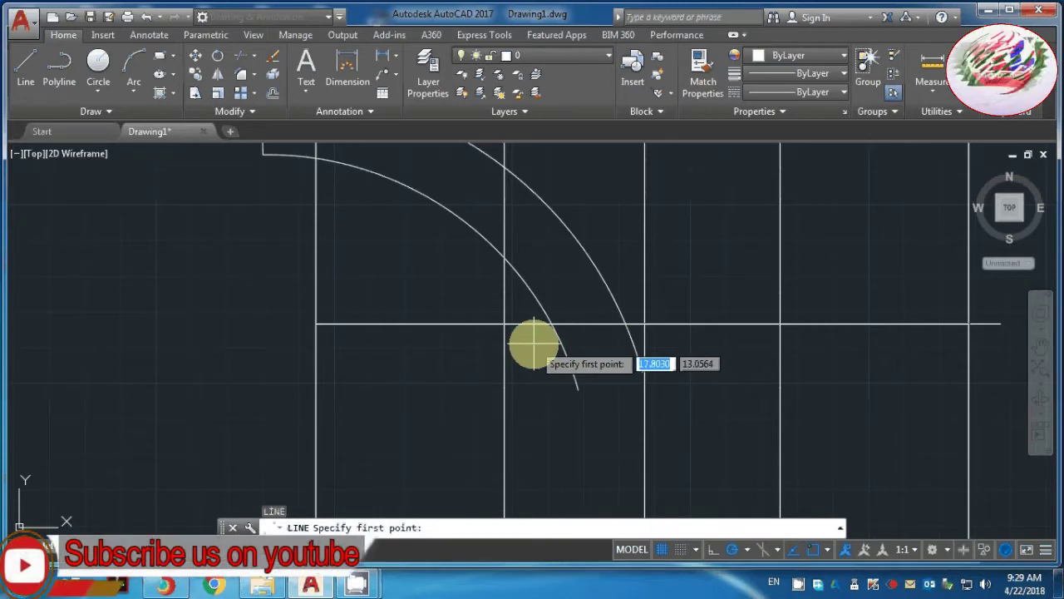
left_click(534, 343)
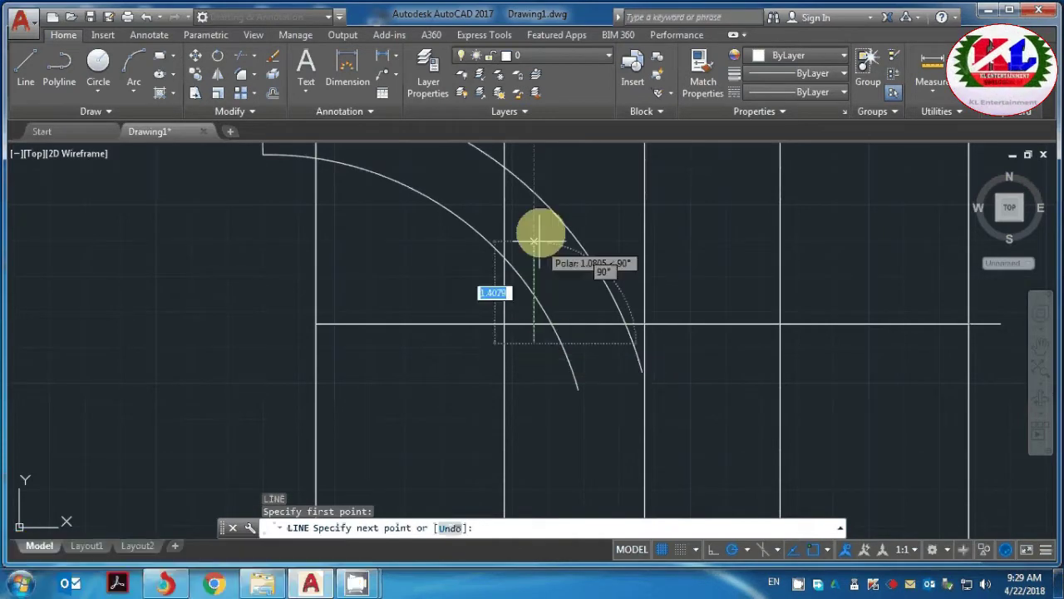
left_click(544, 182)
key("Escape")
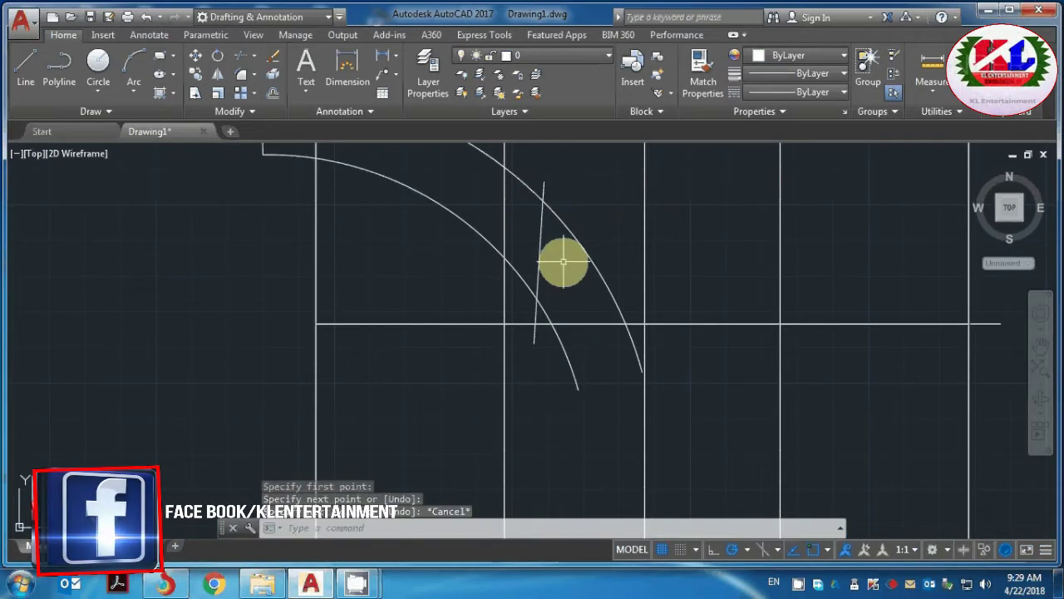
Add a short horizontal line running across the slanted line
type("l")
key("Return")
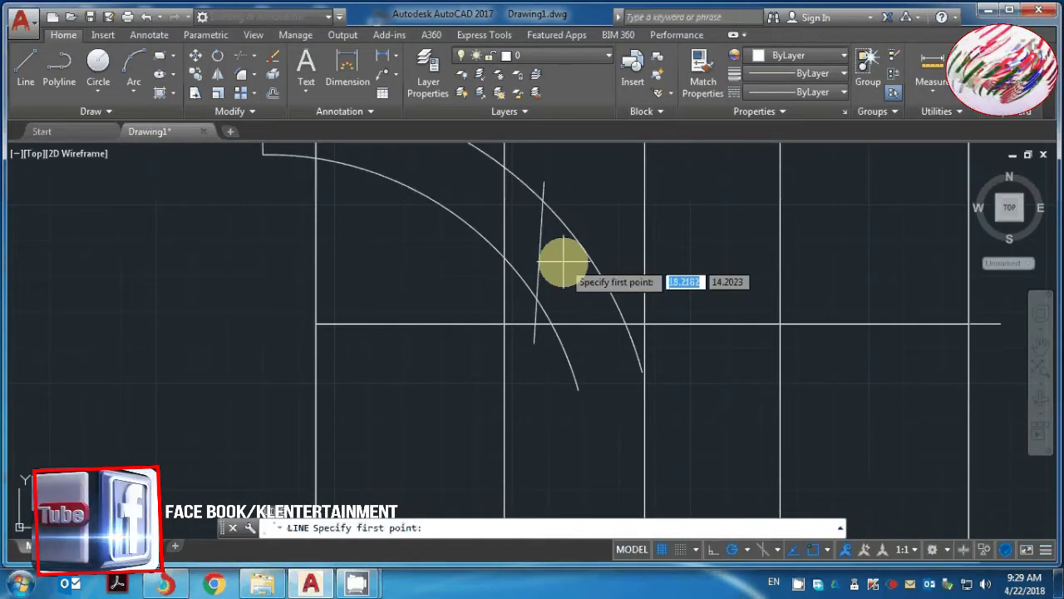
scroll(563, 263, "up", 3)
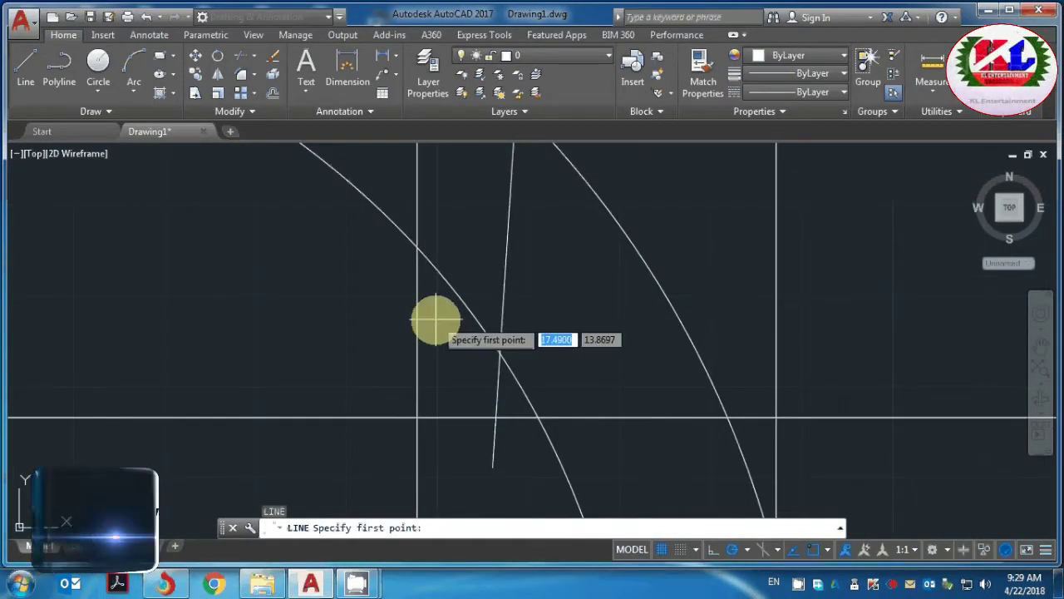
left_click(435, 319)
left_click(528, 318)
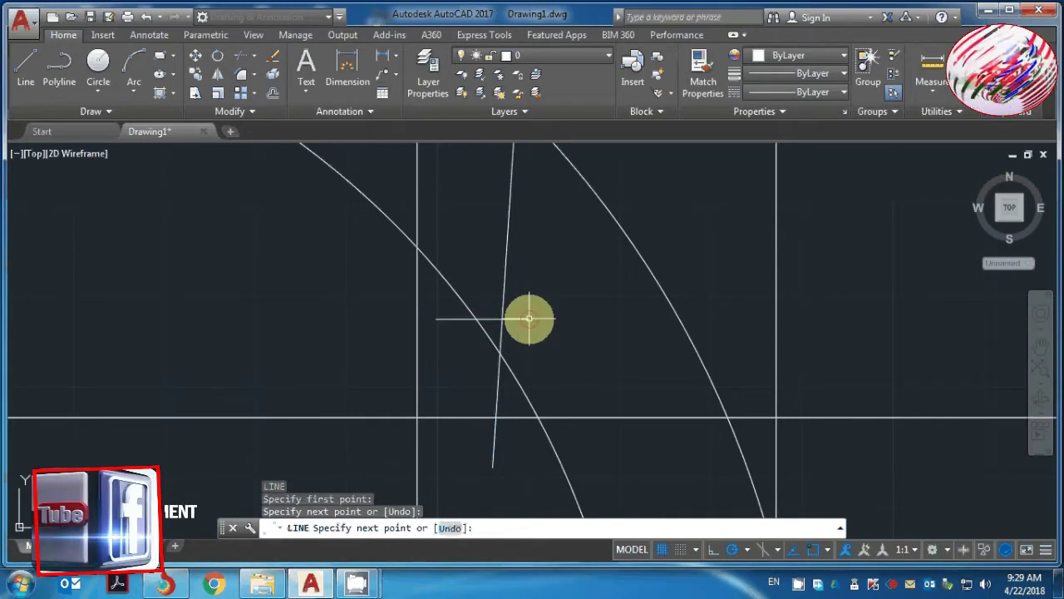
key("Escape")
type("TR")
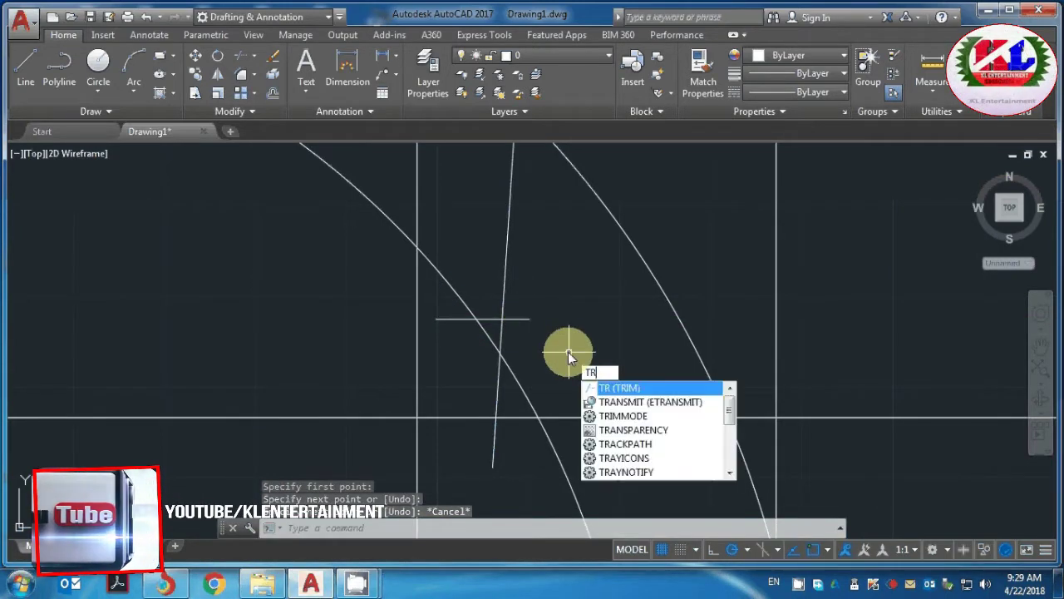
Trim the overhanging horizontal line and arc pieces beyond the slanted line
key("Return")
left_click(512, 319)
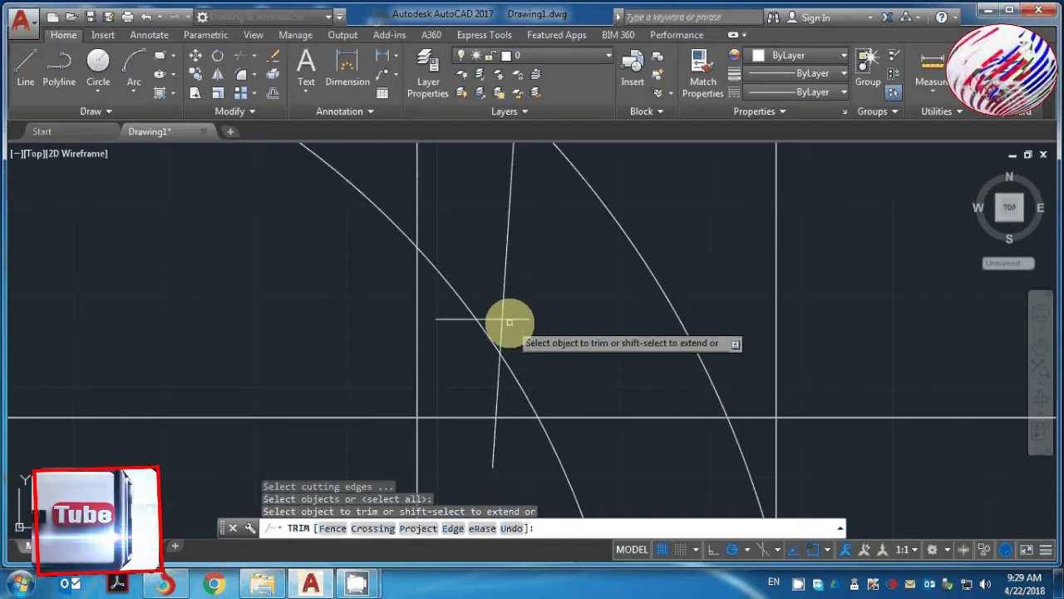
left_click(446, 321)
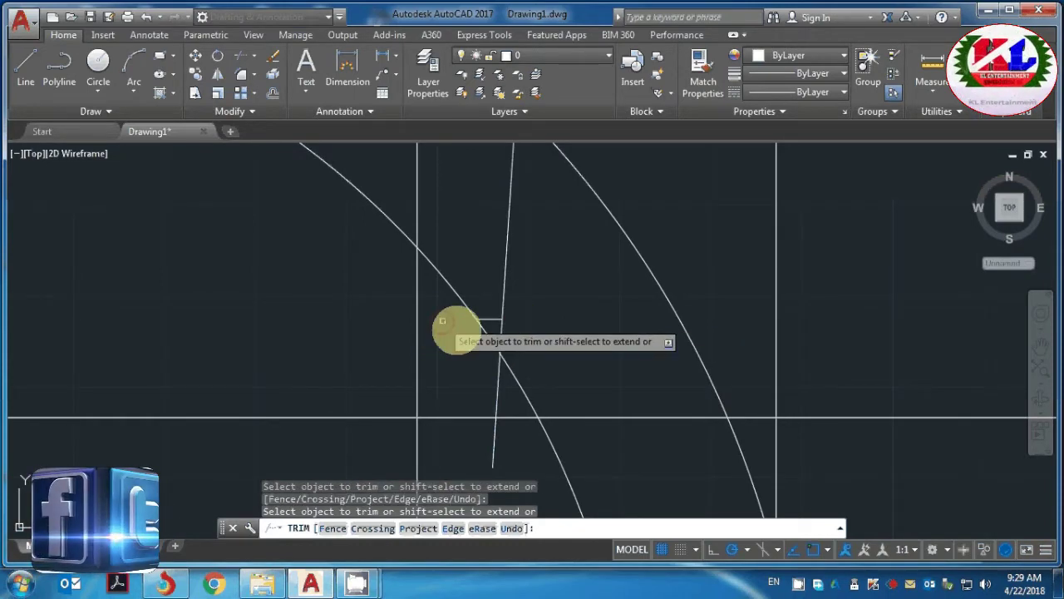
left_click(488, 337)
scroll(624, 268, "up", 1)
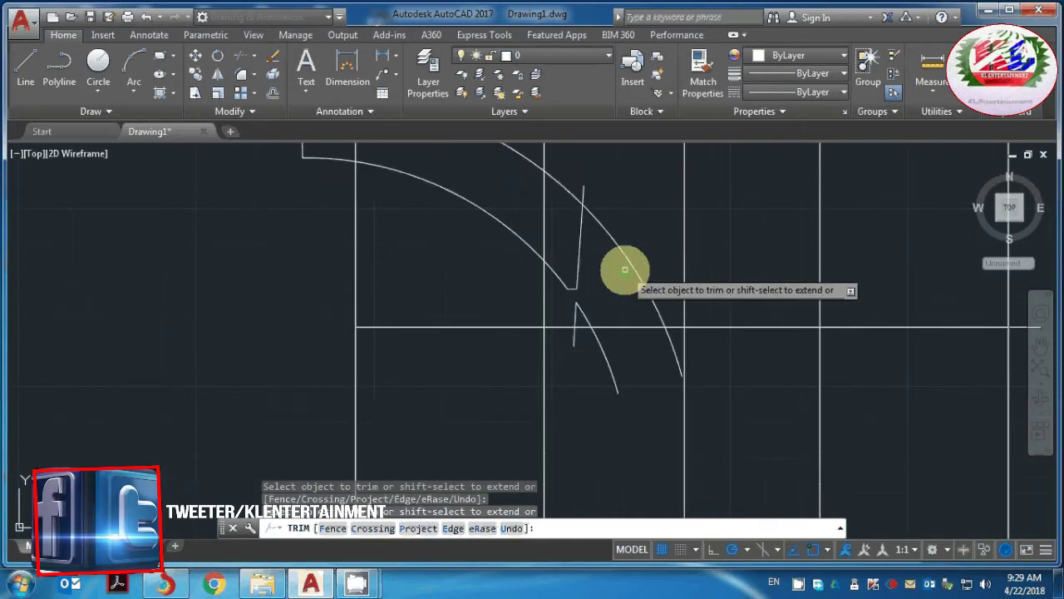
left_click(624, 267)
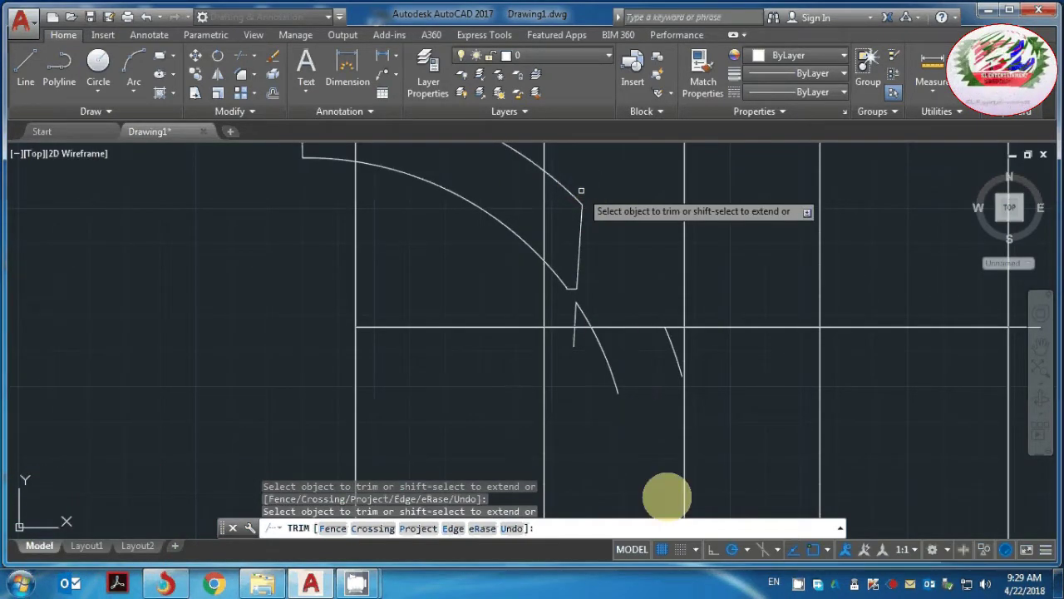
key("Escape")
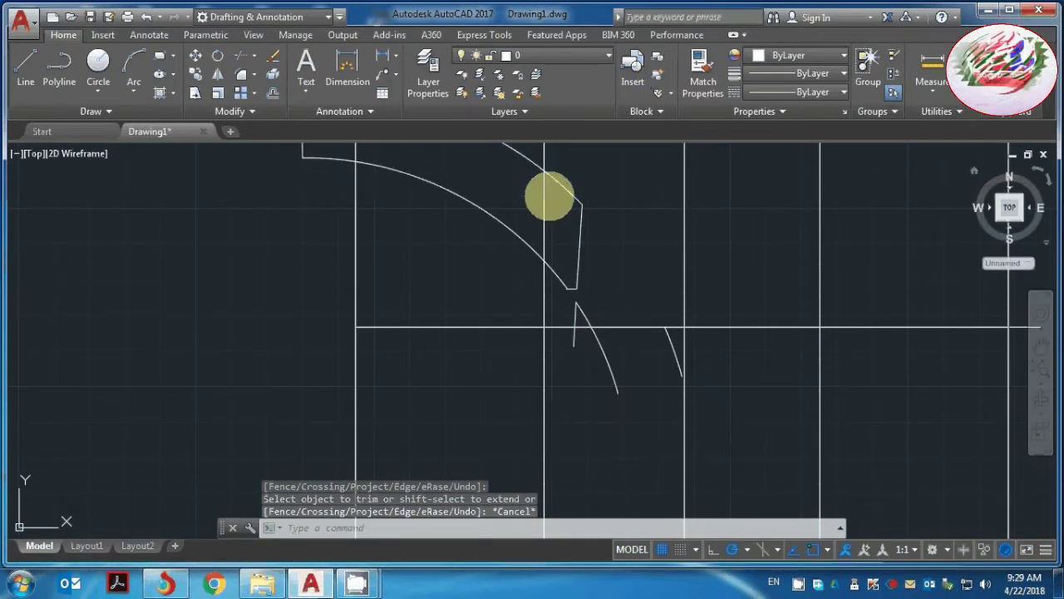
Delete the leftover small arc
left_click(594, 344)
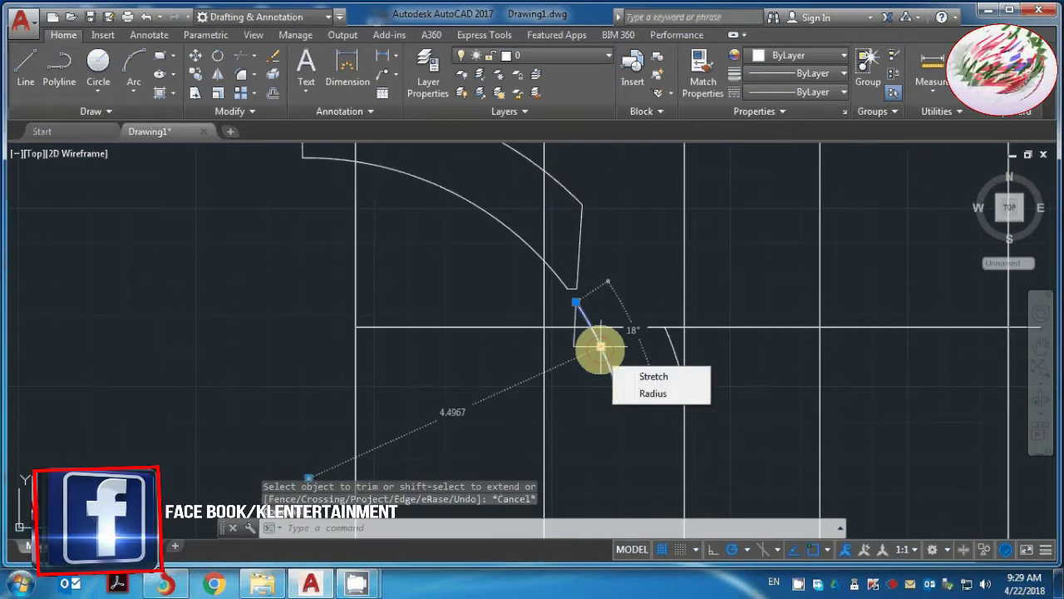
key("Delete")
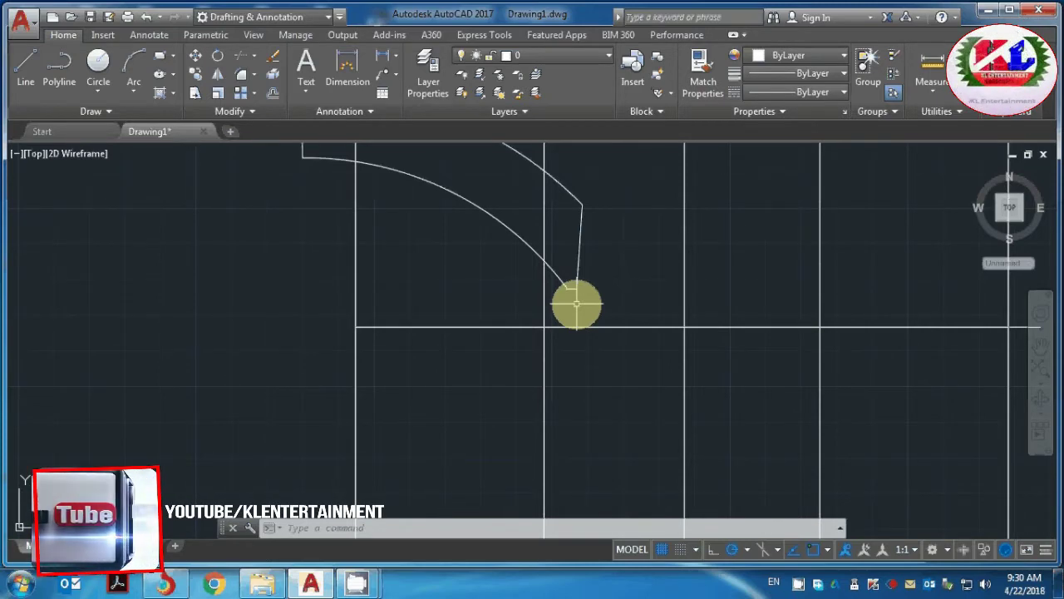
scroll(577, 304, "up", 2)
scroll(576, 305, "down", 2)
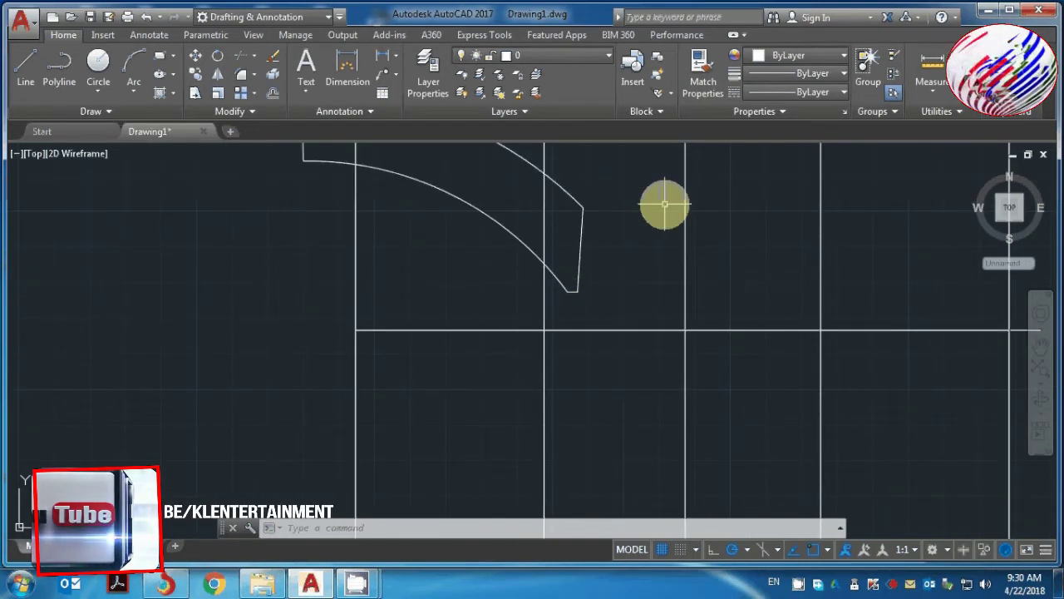
JOIN the arc with its four connecting segments into one closed polyline
type("j")
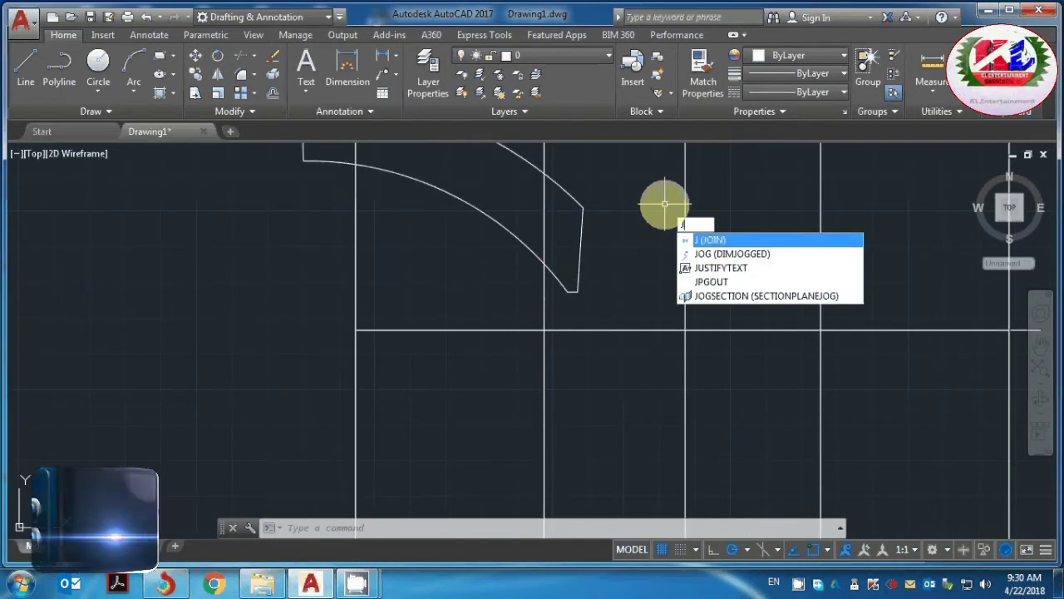
key("Return")
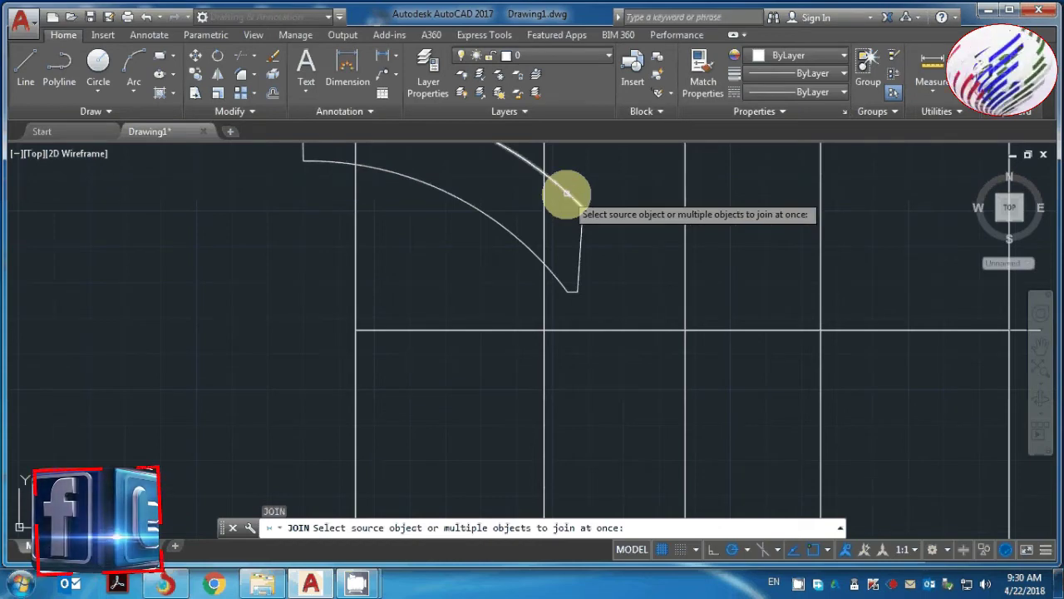
left_click(563, 193)
left_click(579, 222)
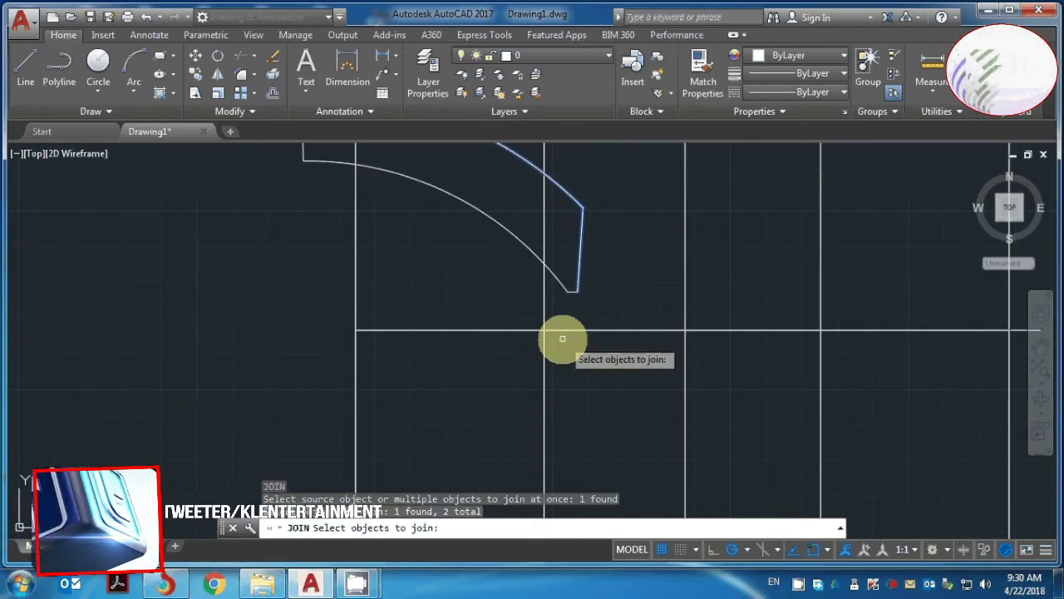
scroll(562, 336, "up", 2)
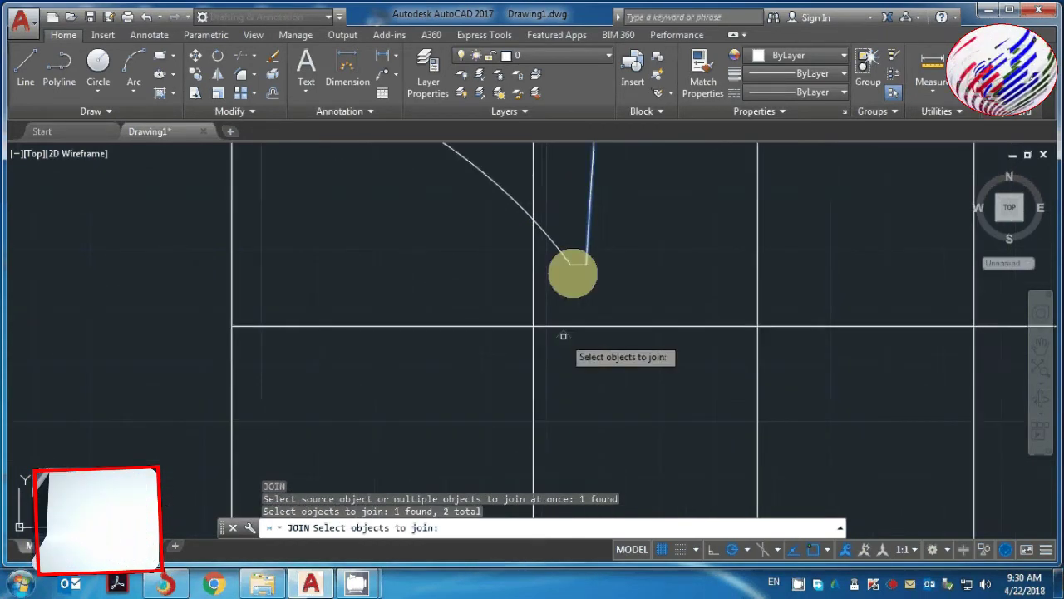
left_click(575, 260)
left_click(564, 258)
scroll(563, 258, "down", 5)
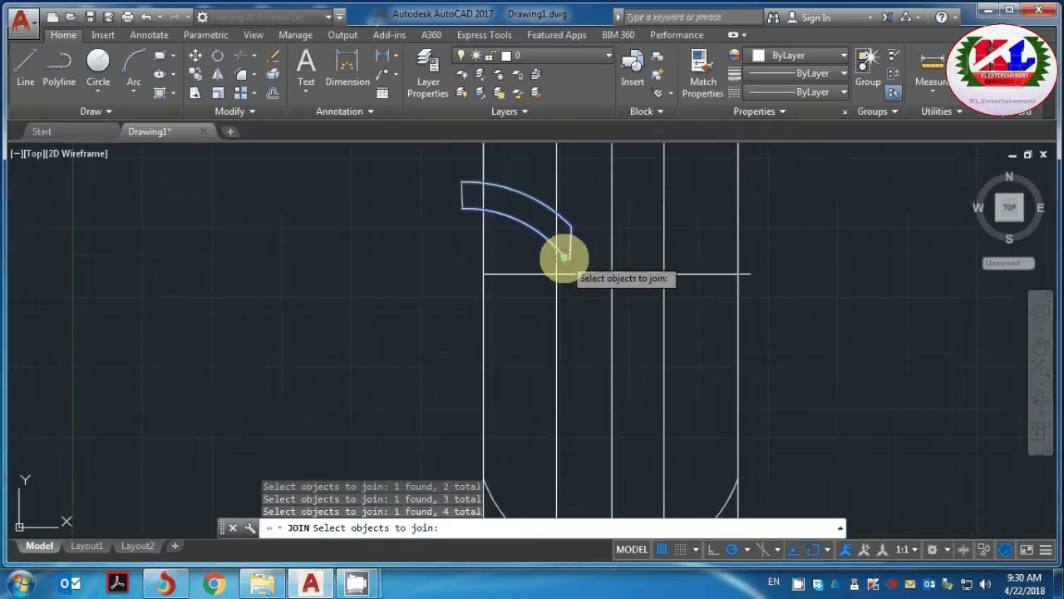
left_click(464, 199)
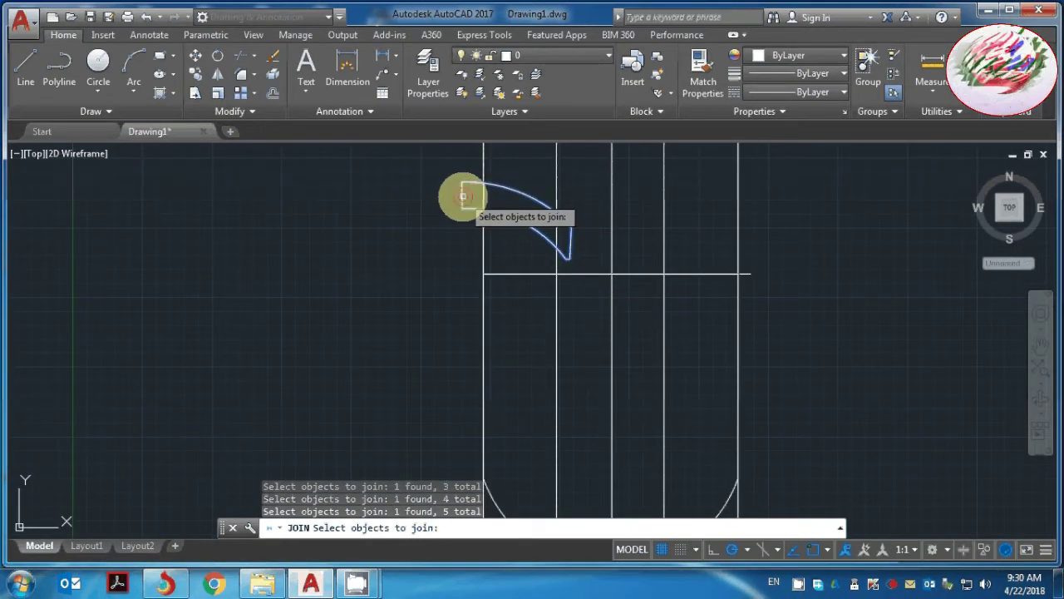
key("Return")
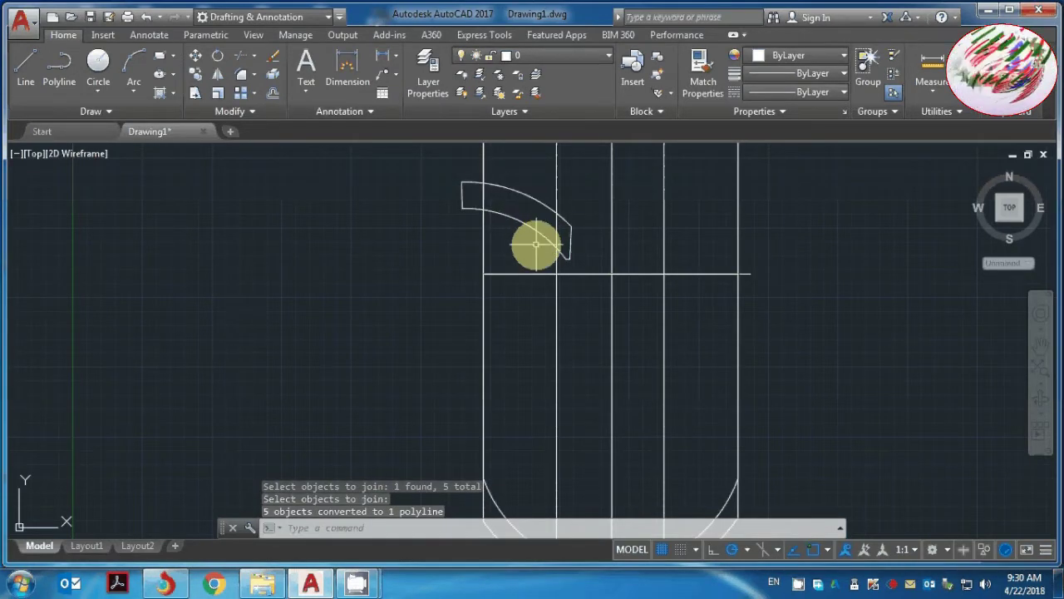
MIRROR the tread profile across the vertical centre line, keeping the original
type("mirr")
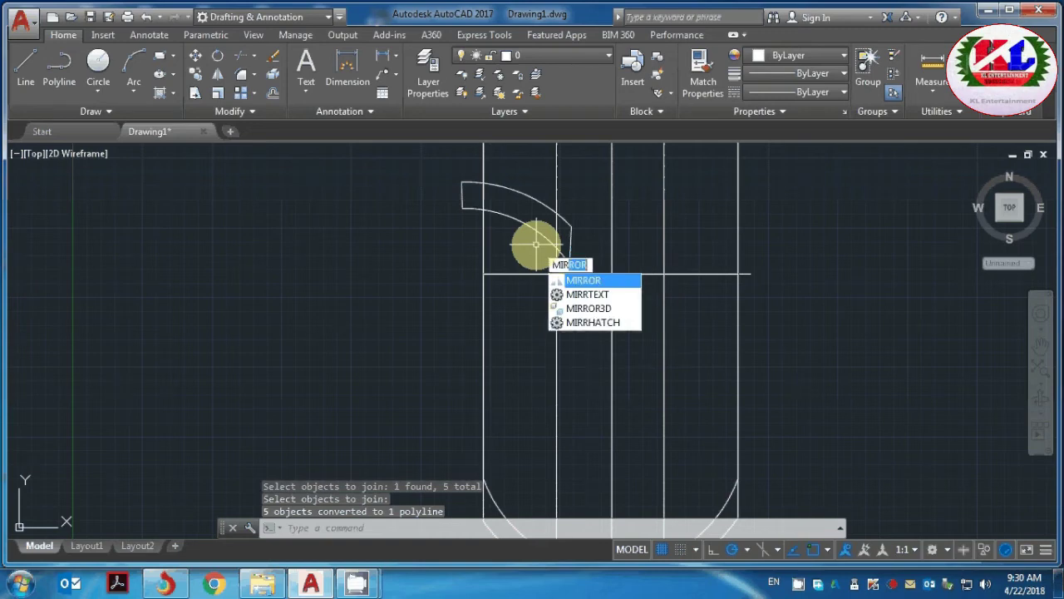
key("Return")
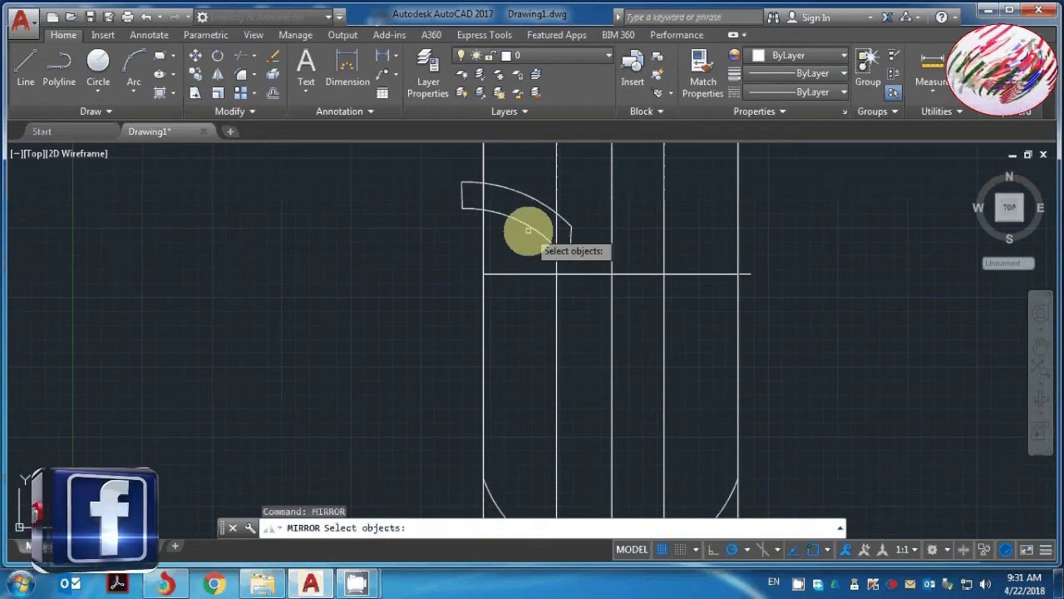
left_click(526, 231)
key("Return")
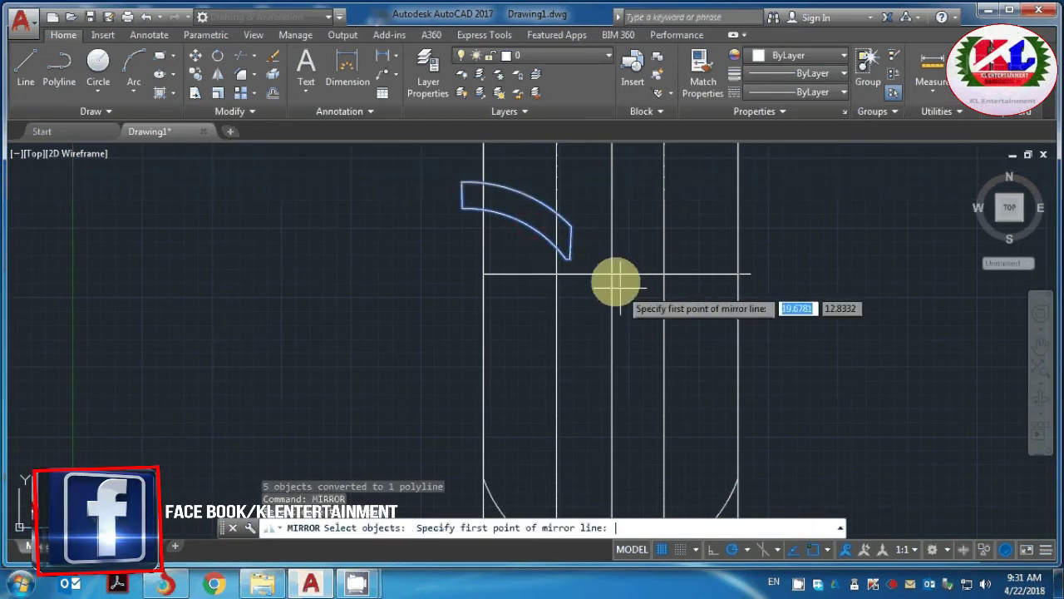
left_click(610, 274)
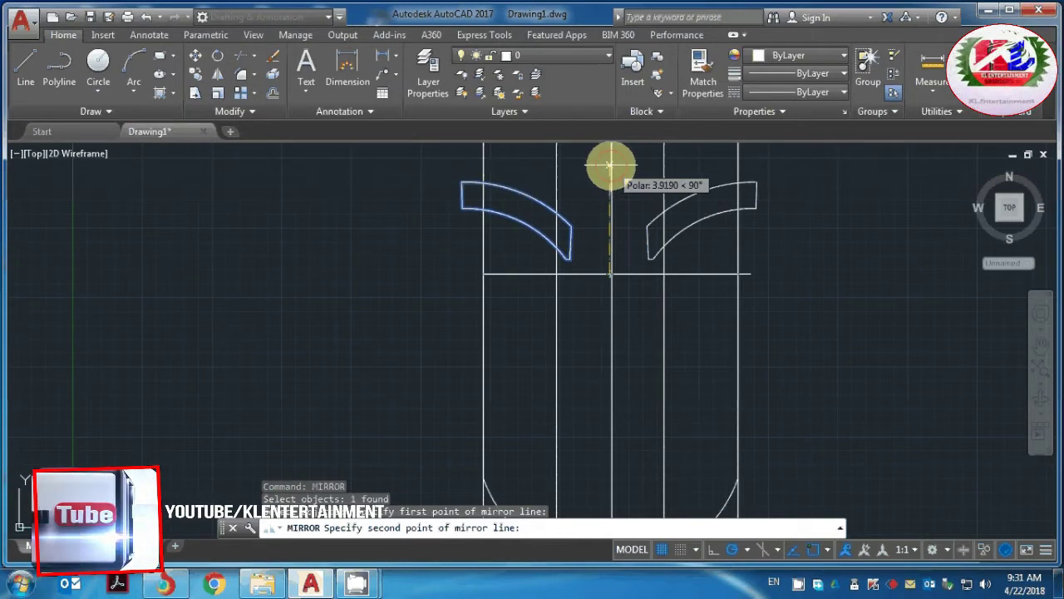
left_click(611, 166)
left_click(629, 219)
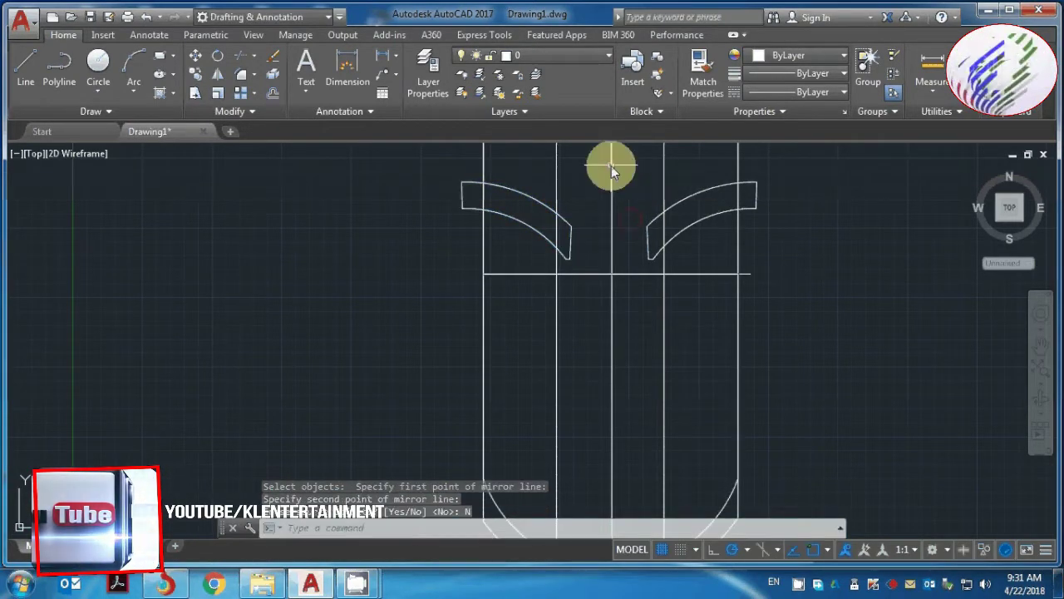
scroll(613, 174, "down", 5)
scroll(632, 191, "up", 1)
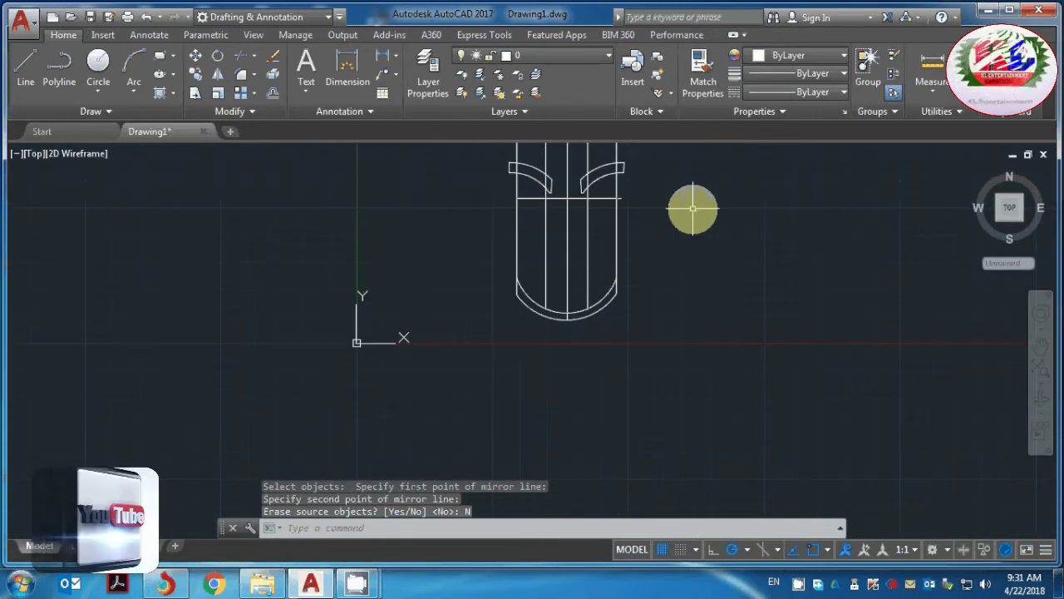
scroll(691, 208, "down", 4)
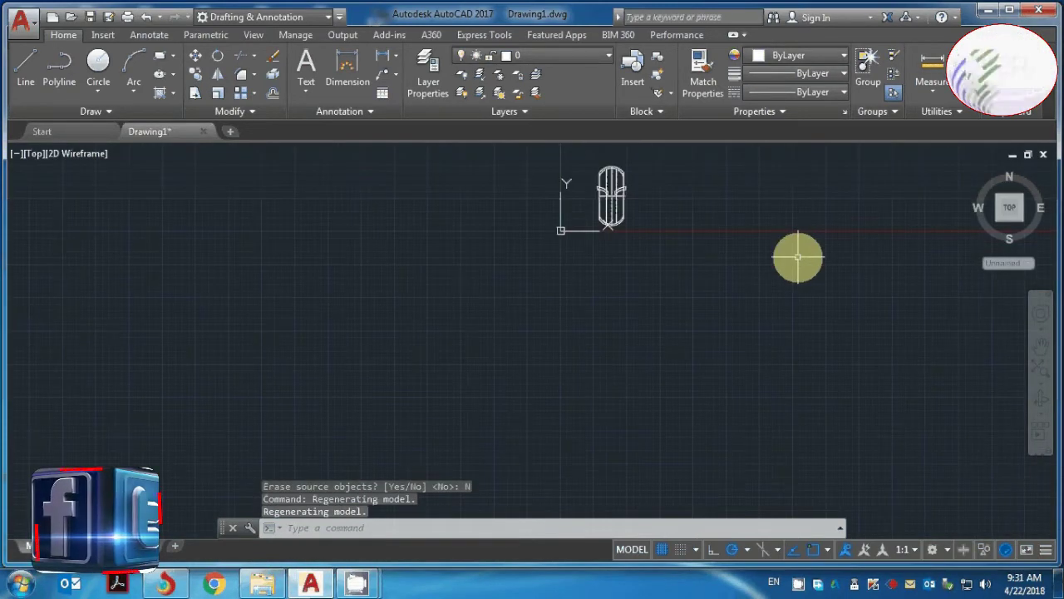
left_click(1041, 403)
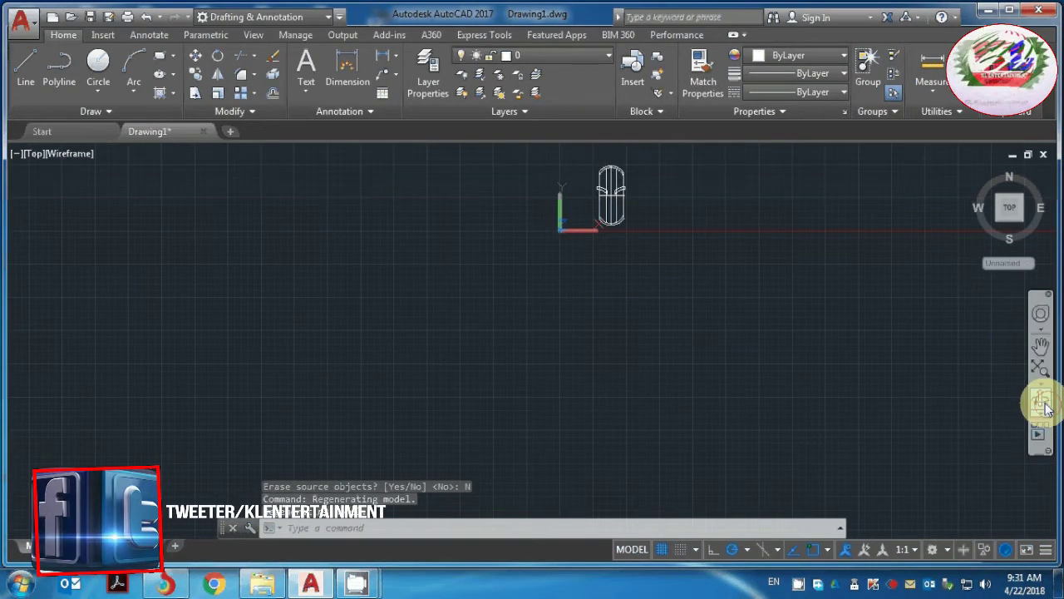
Orbit to a side 3D view of the wireframe tire body, then start EXTRUDE
mouse_move(715, 240)
left_mouse_down()
mouse_move(807, 219)
mouse_move(699, 146)
mouse_move(641, 202)
mouse_move(674, 178)
mouse_move(527, 209)
mouse_move(537, 208)
mouse_move(523, 169)
mouse_move(613, 306)
left_mouse_up()
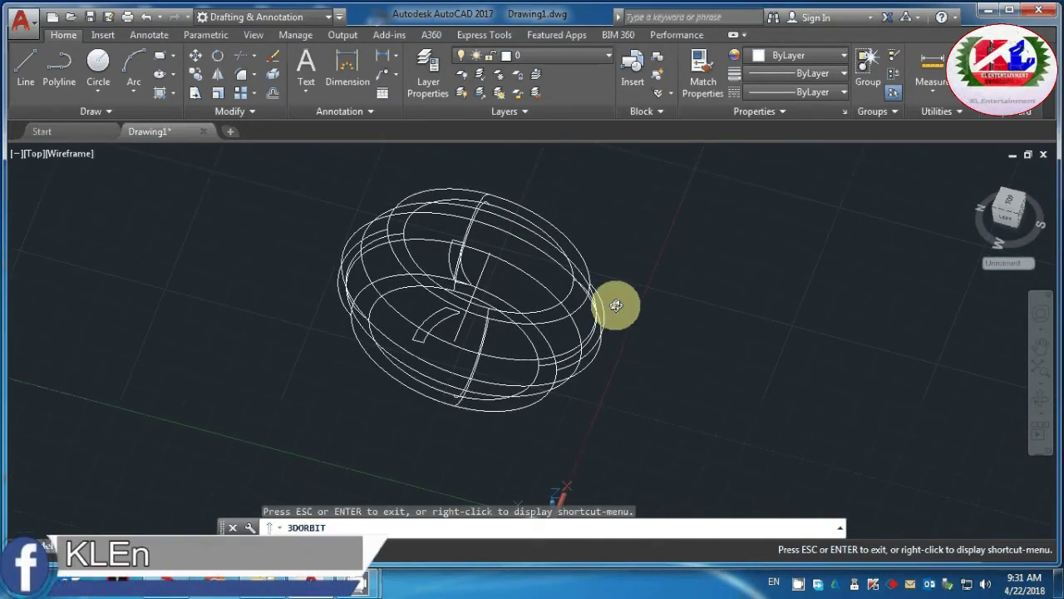
mouse_move(562, 269)
left_mouse_down()
mouse_move(589, 201)
mouse_move(554, 280)
mouse_move(566, 219)
mouse_move(563, 240)
left_mouse_up()
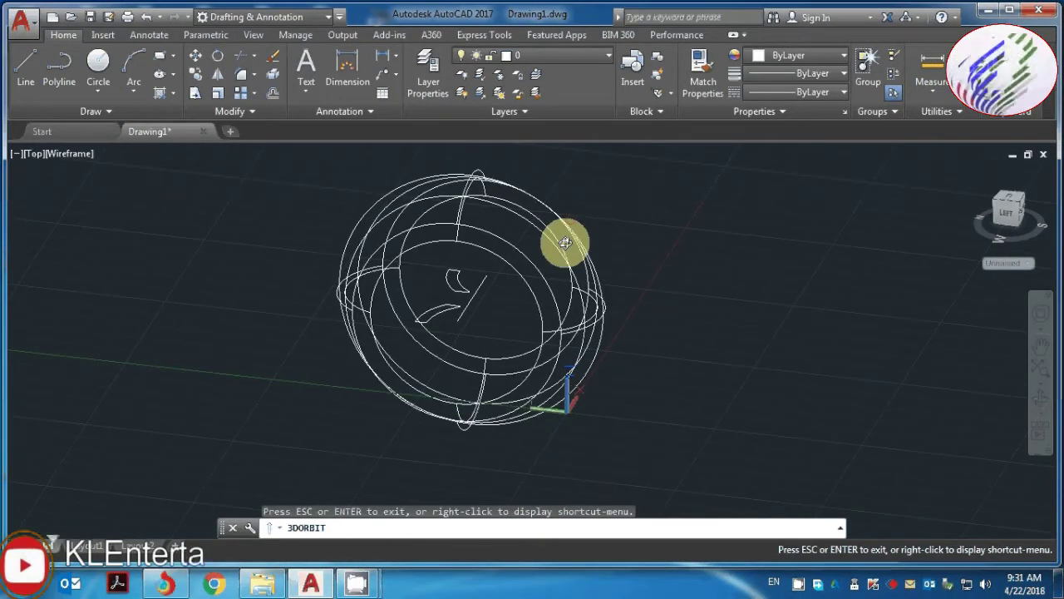
key("Escape")
type("e")
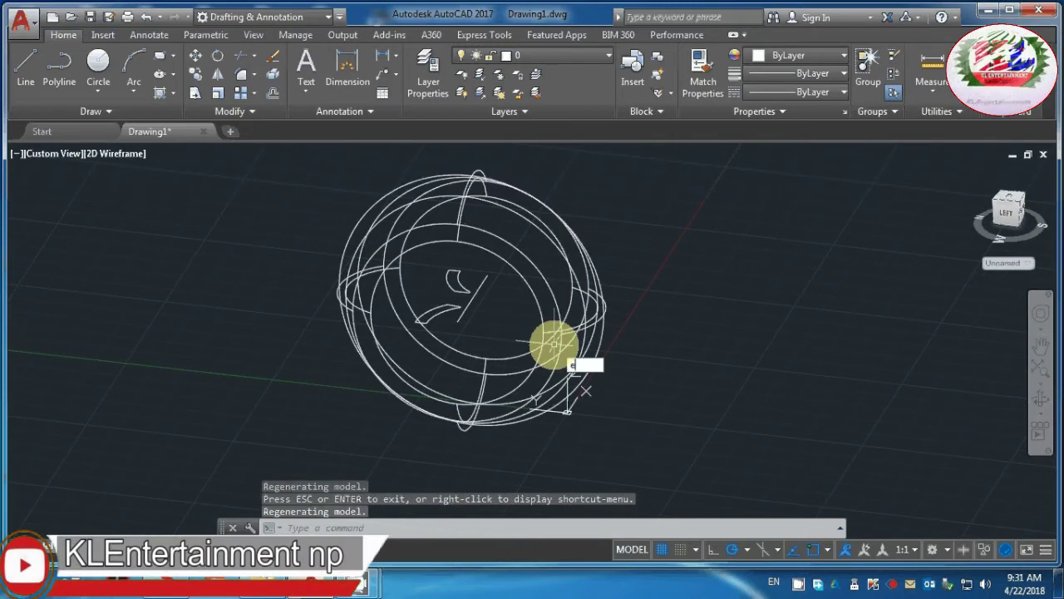
type("EXT")
key("Return")
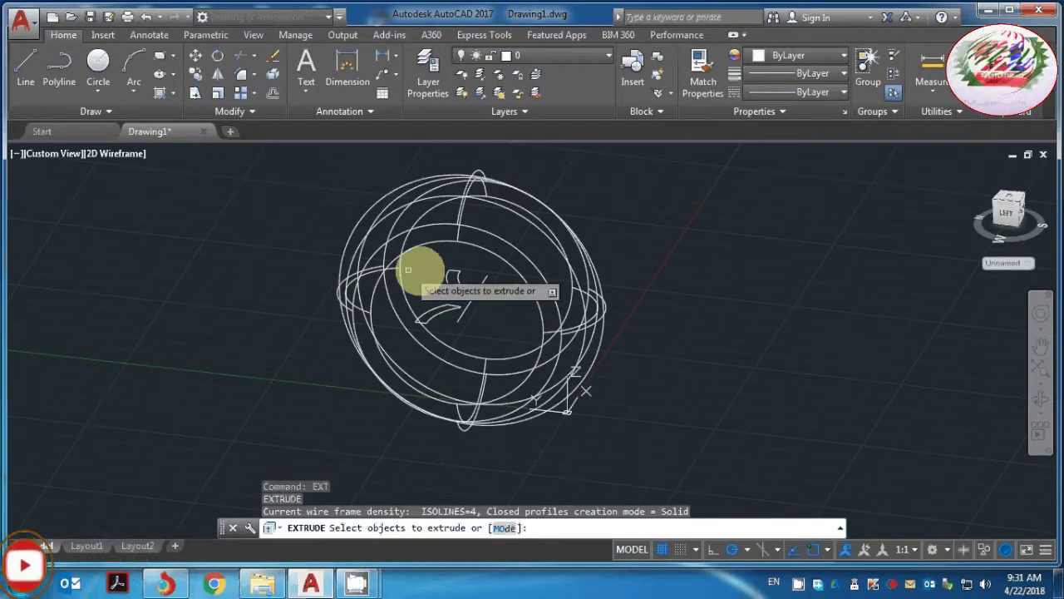
Select both curved tread profiles for extrusion
left_click(449, 278)
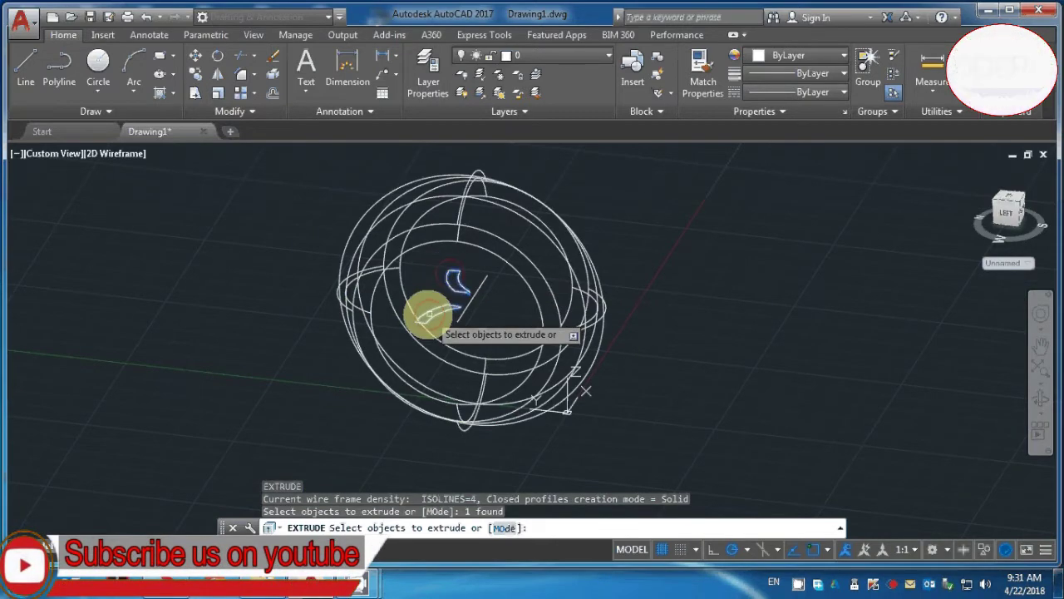
left_click(427, 312)
right_click(427, 312)
left_click(466, 323)
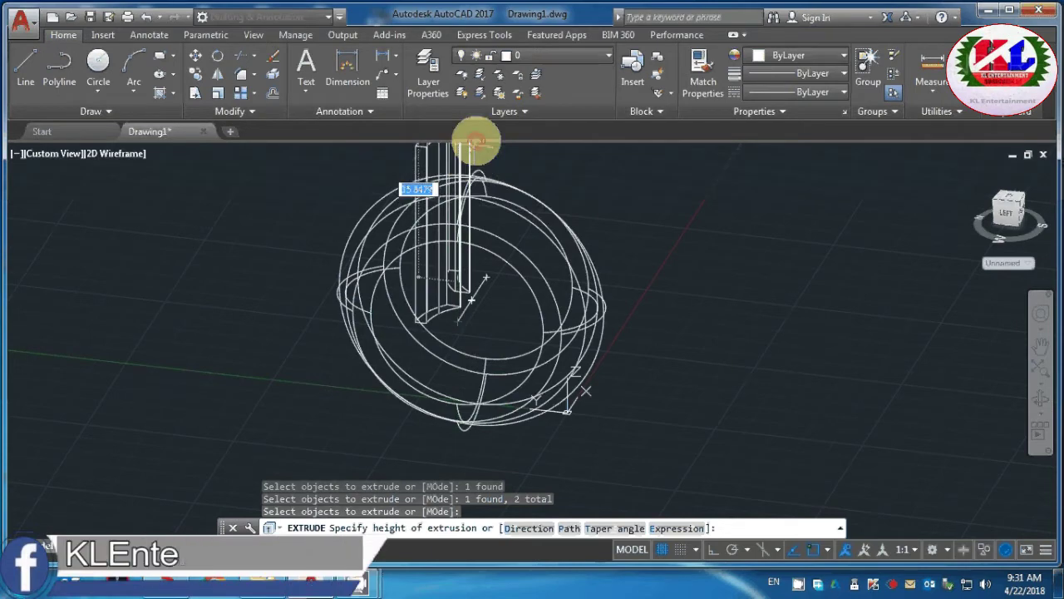
Set the extrusion height so both profiles rise as tall solid blocks from the ring body
scroll(511, 143, "down", 2)
scroll(511, 143, "down", 2)
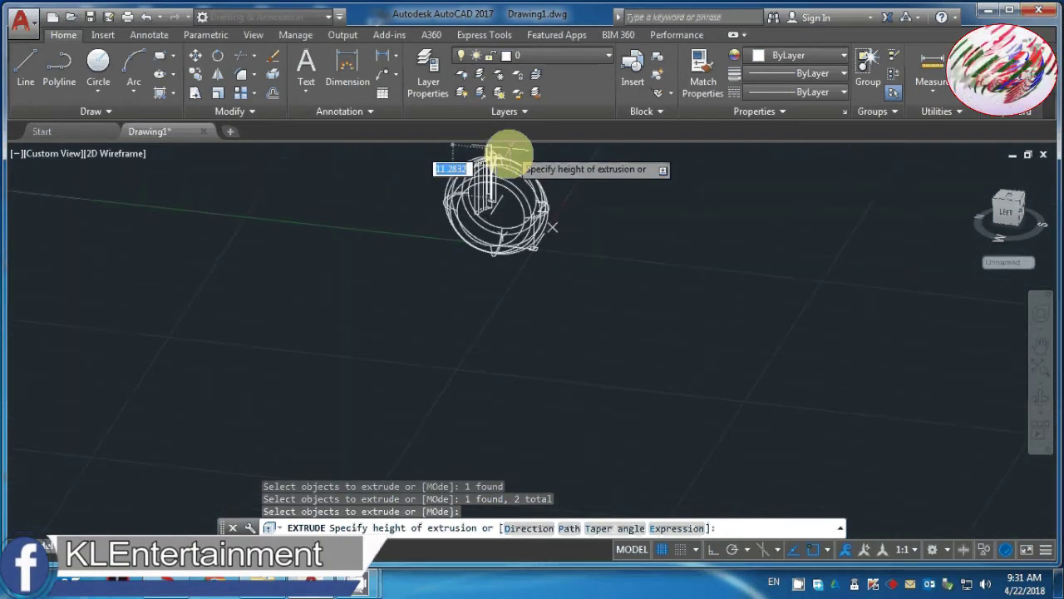
scroll(511, 137, "up", 2)
scroll(499, 149, "up", 3)
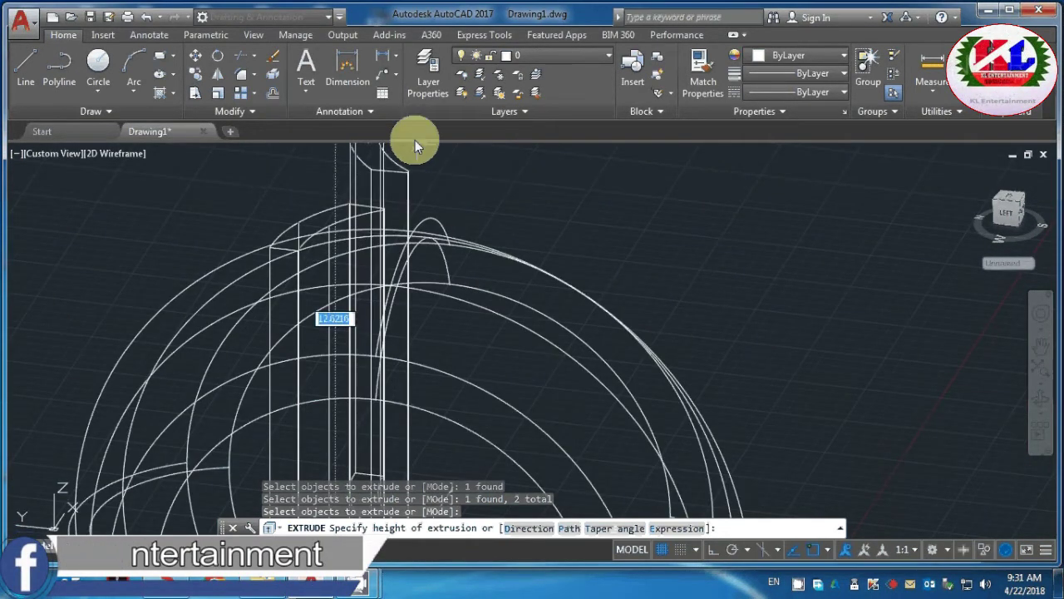
scroll(434, 159, "down", 4)
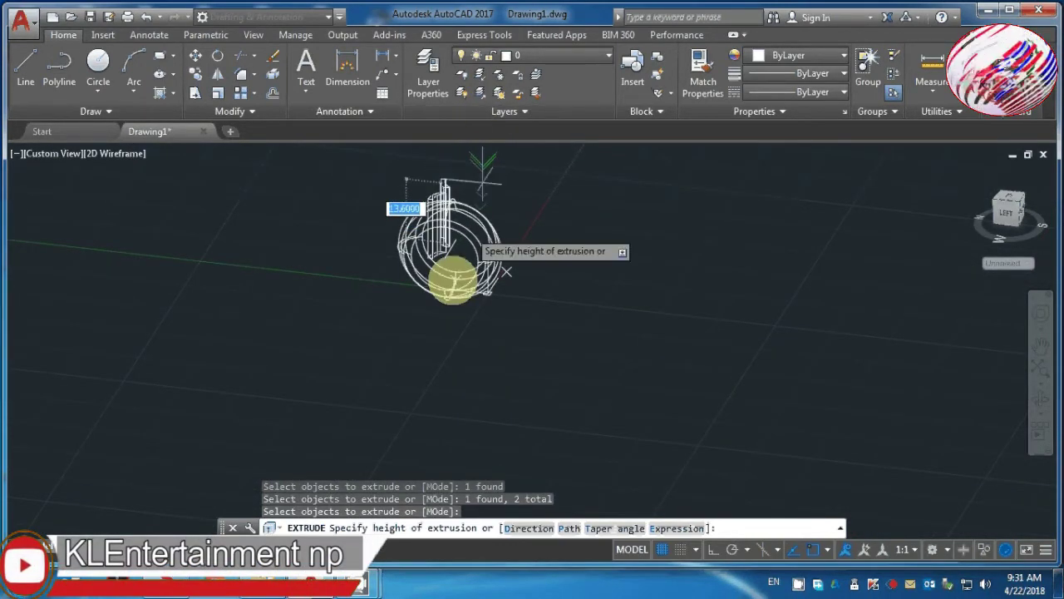
scroll(440, 324, "down", 2)
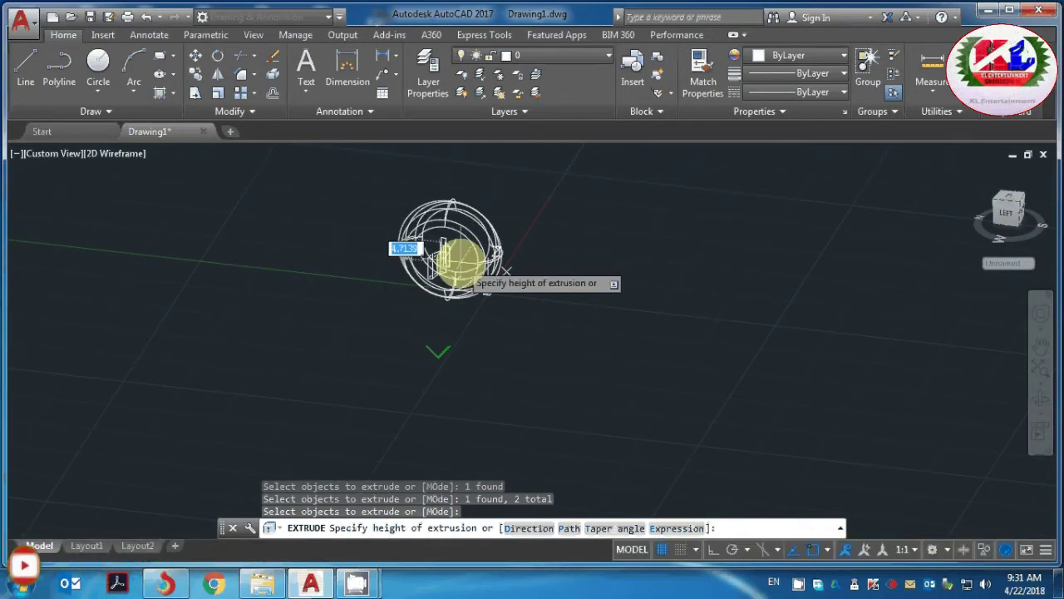
scroll(474, 150, "up", 5)
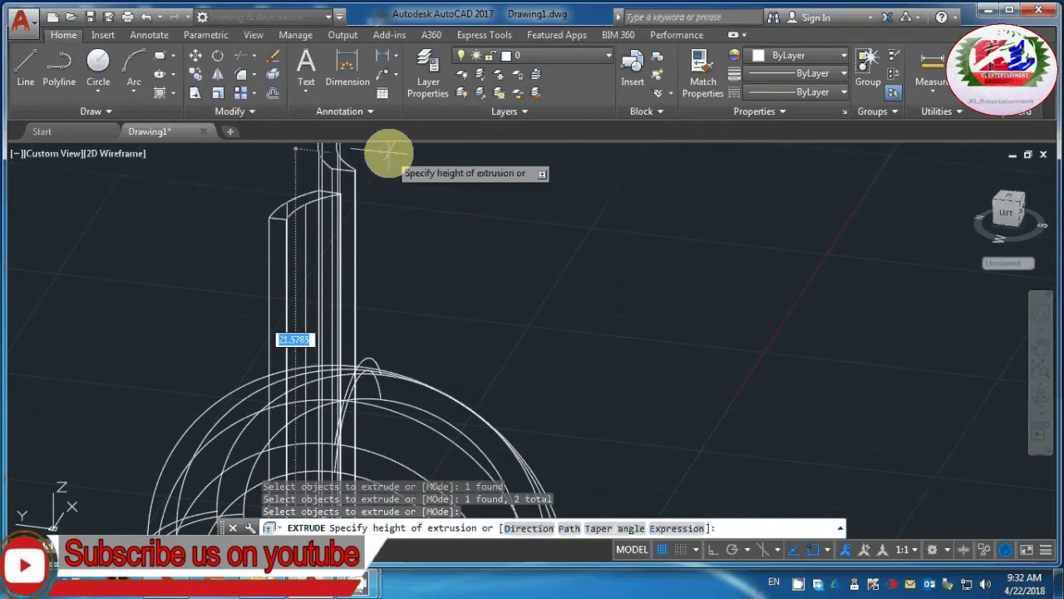
left_click(387, 153)
scroll(463, 237, "down", 10)
scroll(466, 219, "down", 2)
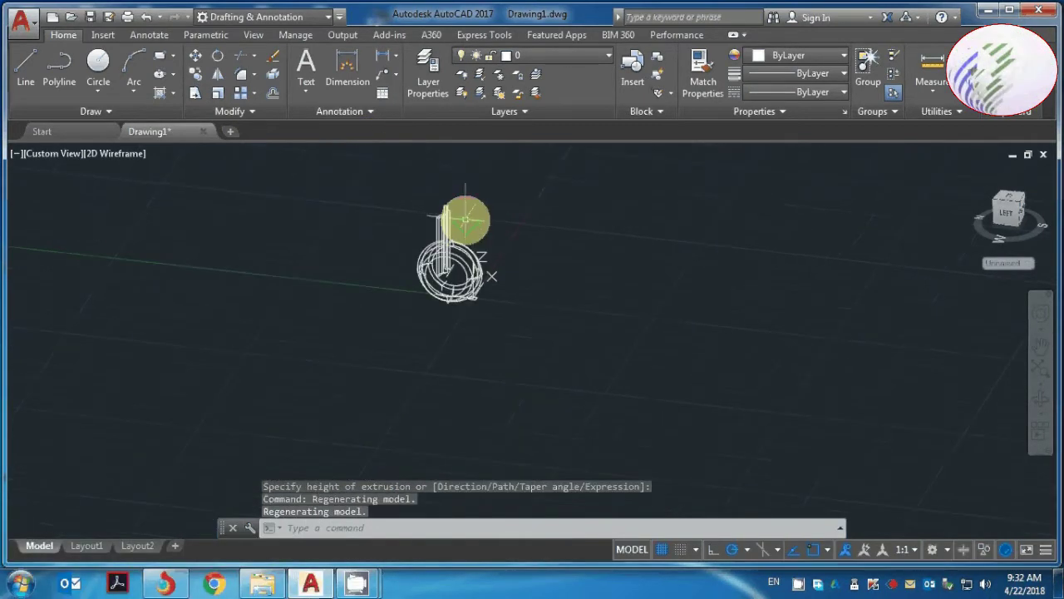
scroll(465, 218, "up", 4)
scroll(451, 257, "up", 4)
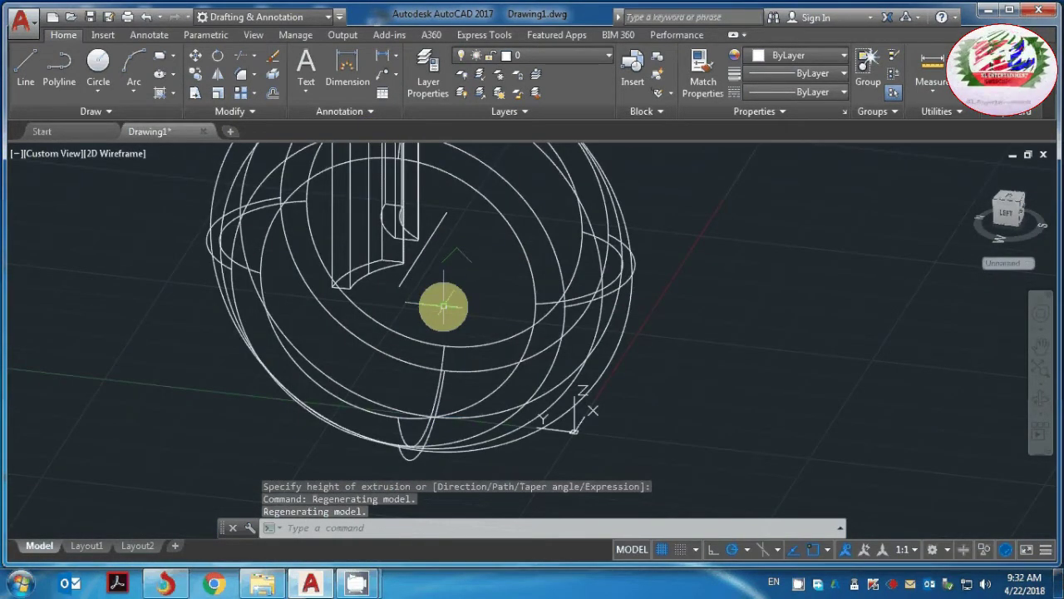
scroll(443, 307, "down", 4)
scroll(443, 307, "up", 2)
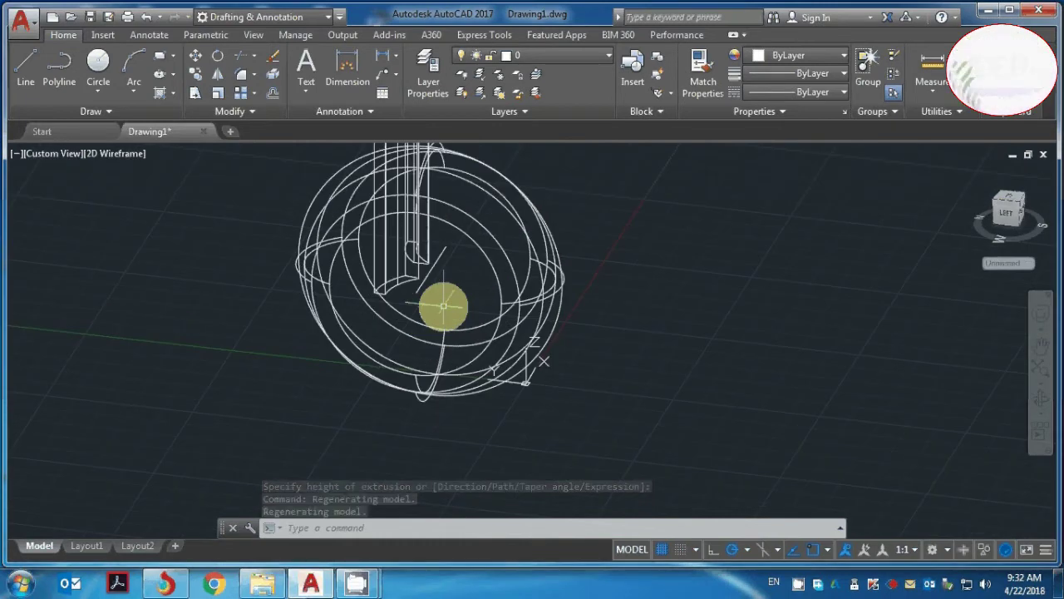
scroll(443, 307, "down", 4)
scroll(421, 229, "up", 2)
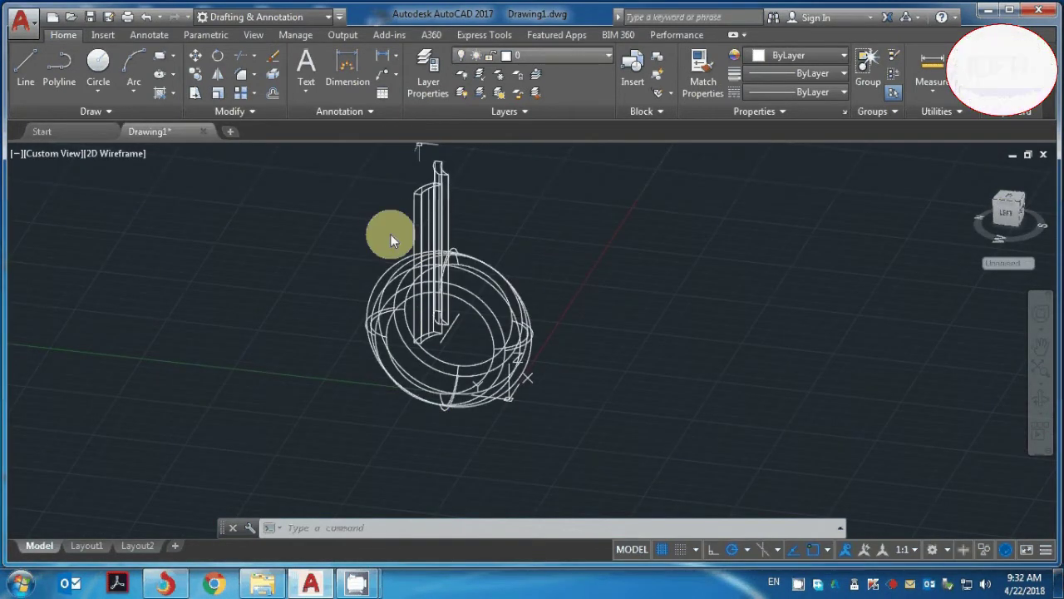
Polar-array the two tread blocks 15 times, 24° apart, around the tire's central axis
left_click(256, 96)
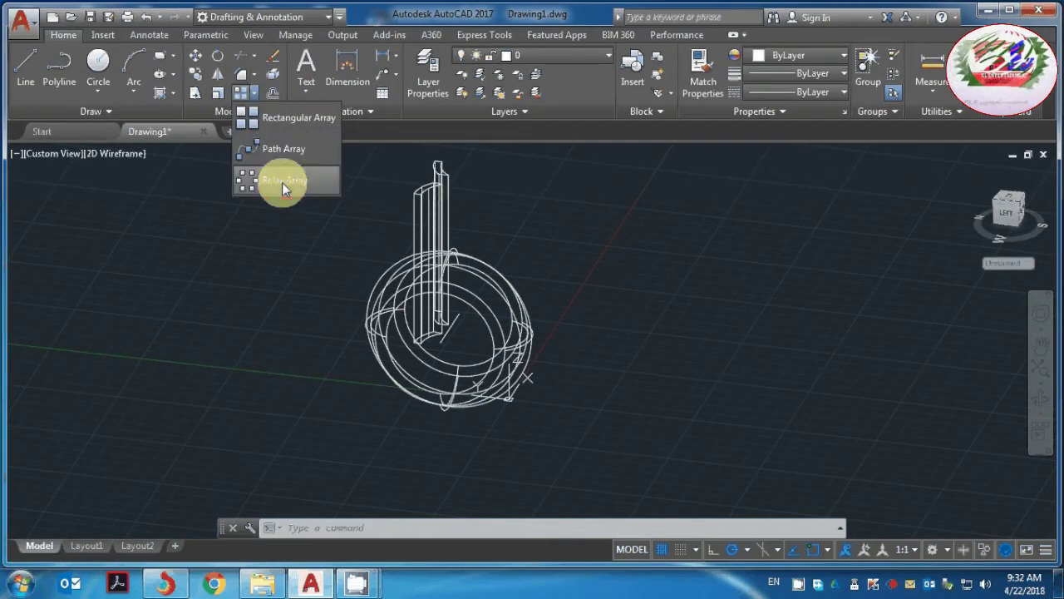
left_click(282, 183)
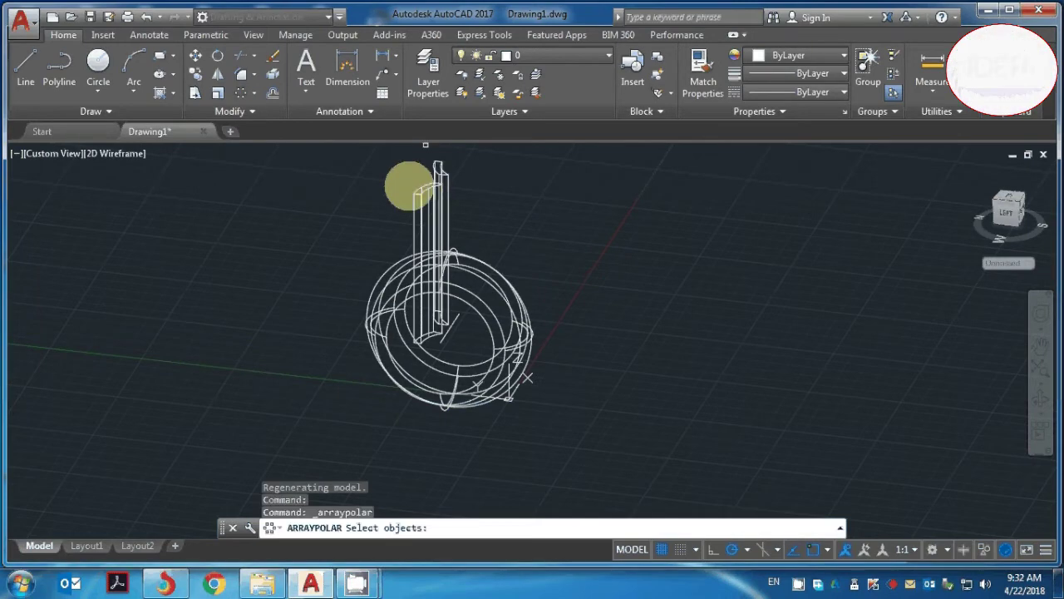
left_click(421, 197)
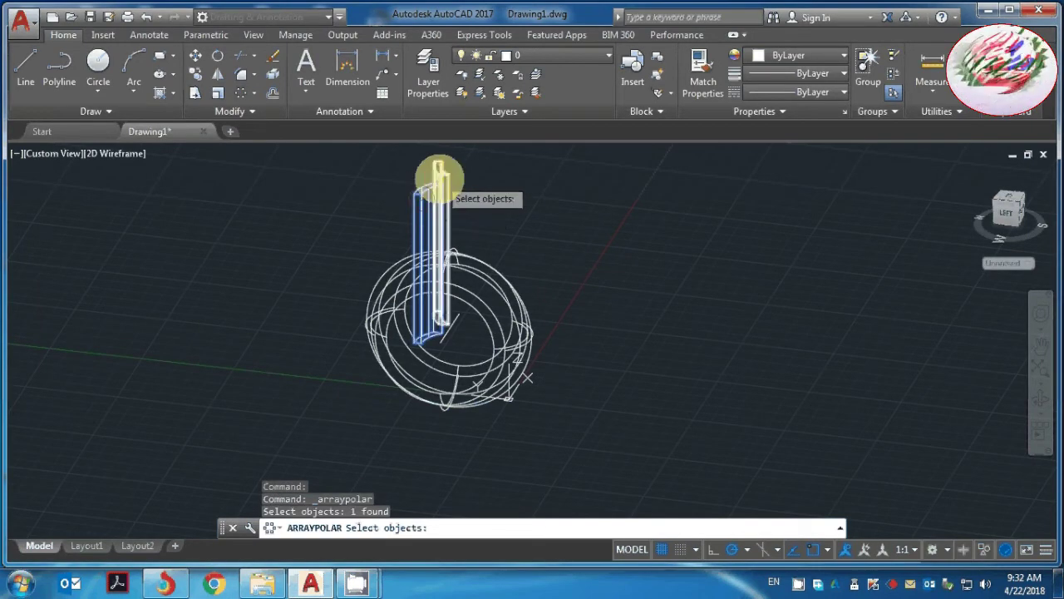
left_click(437, 177)
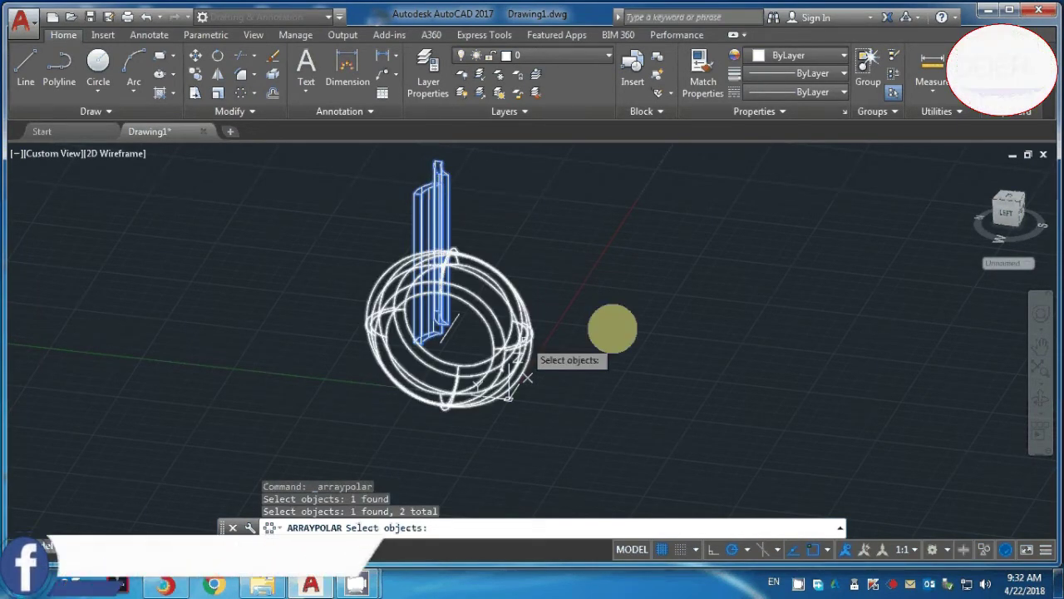
key("Return")
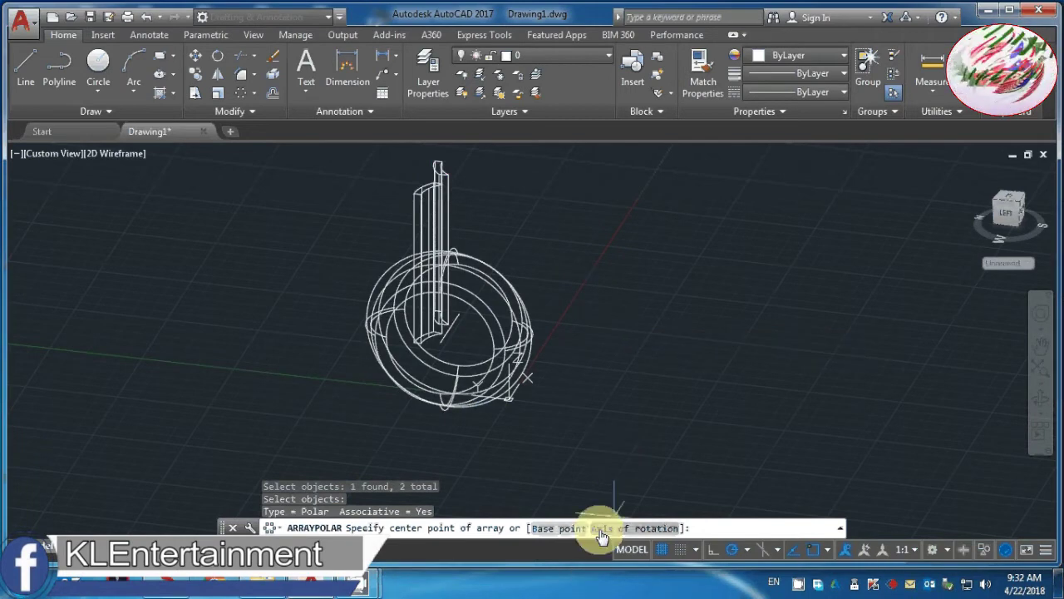
left_click(603, 537)
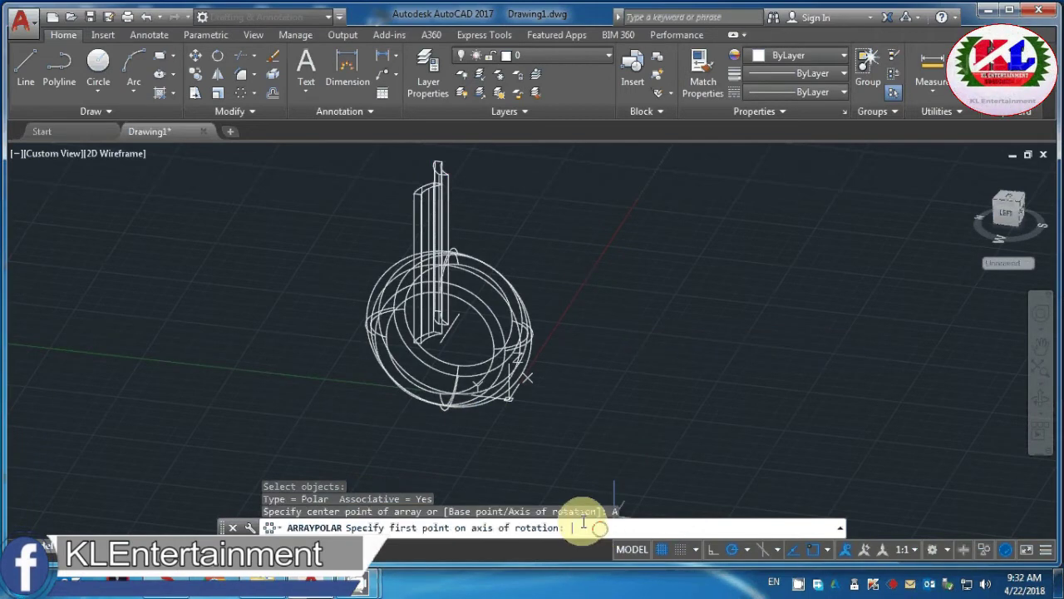
scroll(453, 336, "up", 5)
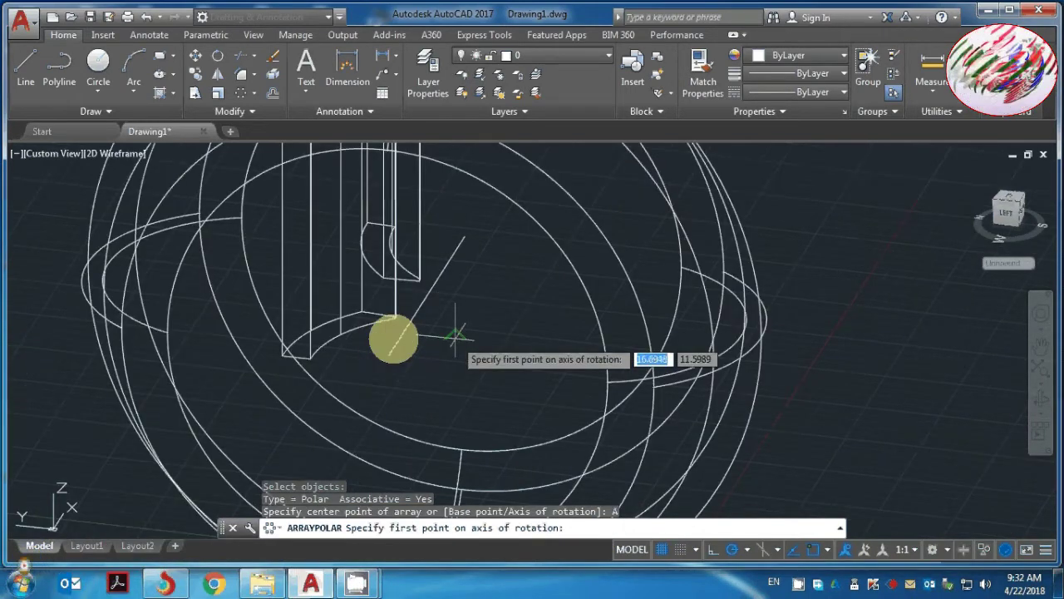
left_click(386, 355)
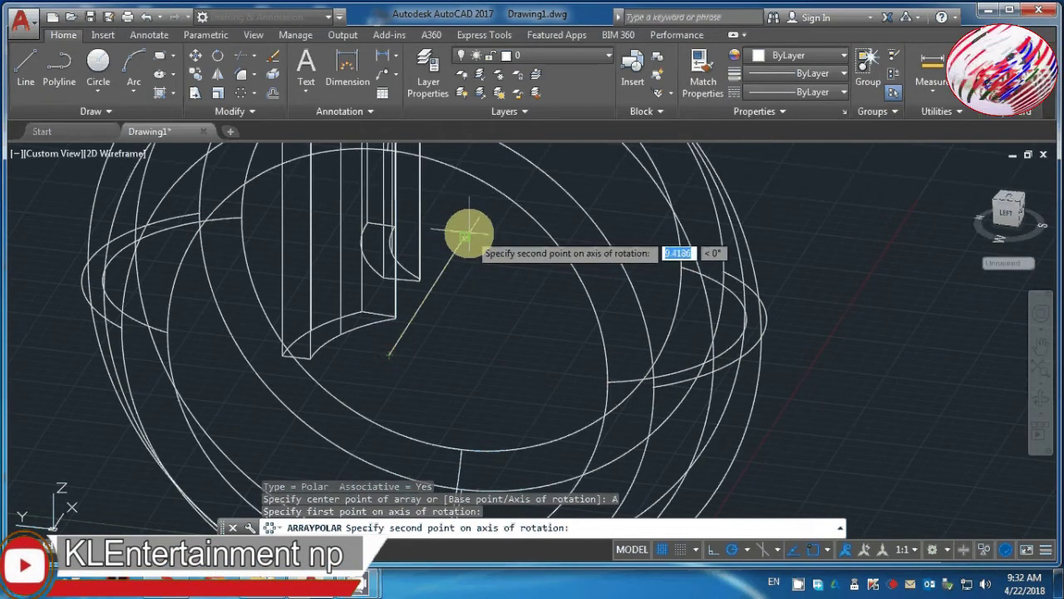
left_click(463, 238)
scroll(463, 237, "down", 2)
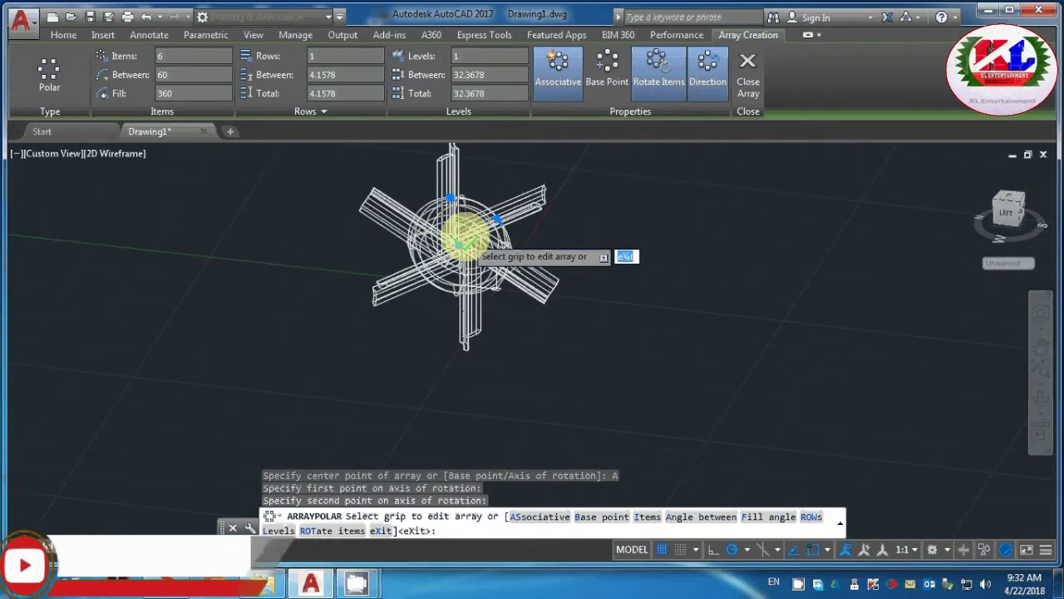
left_click(161, 56)
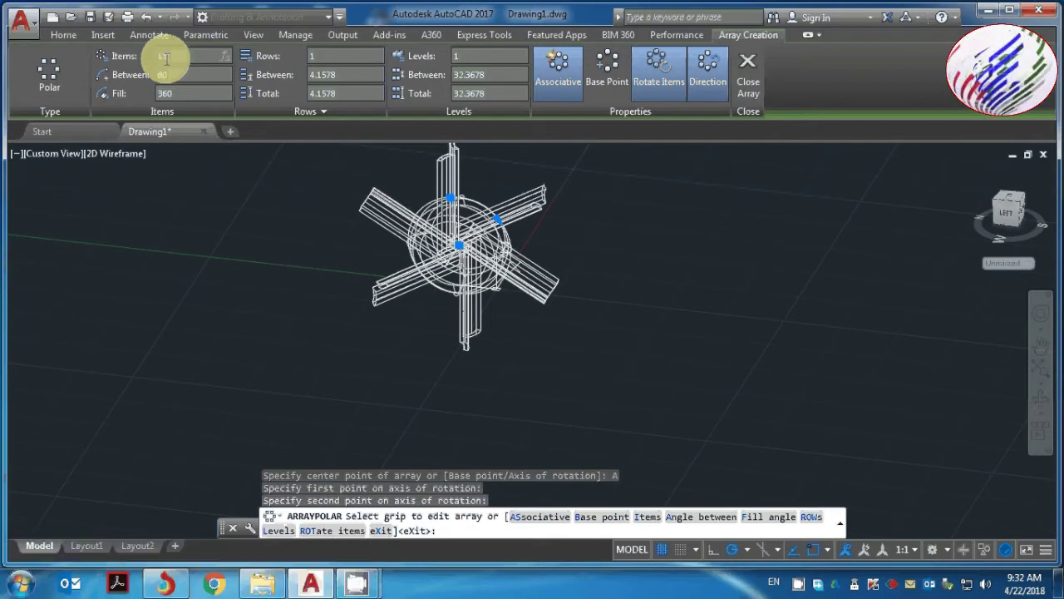
type("5")
key("Return")
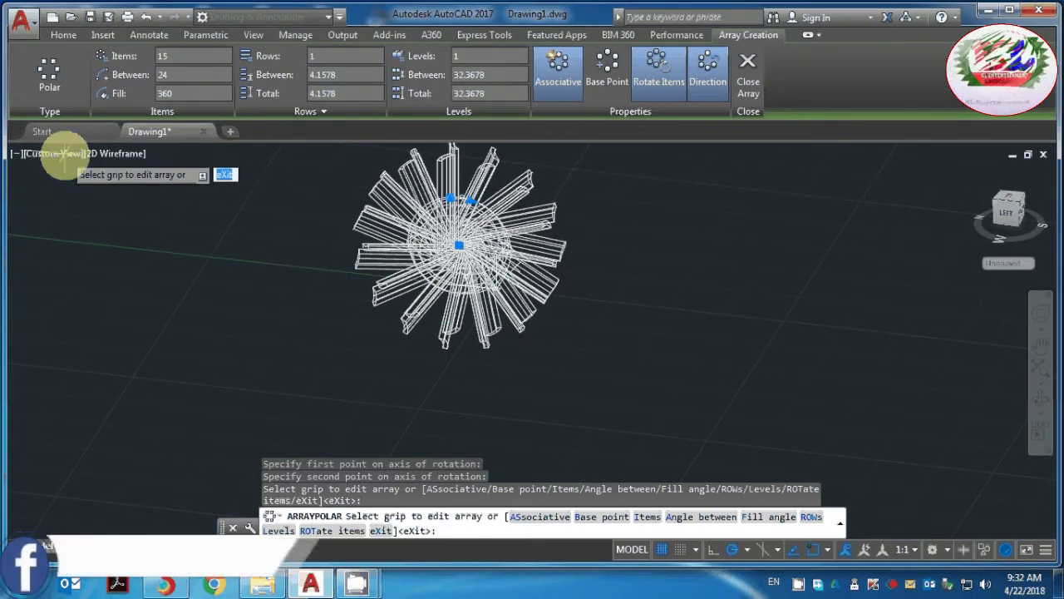
Switch the viewport to the Hidden visual style and zoom to frame the tire
key("Escape")
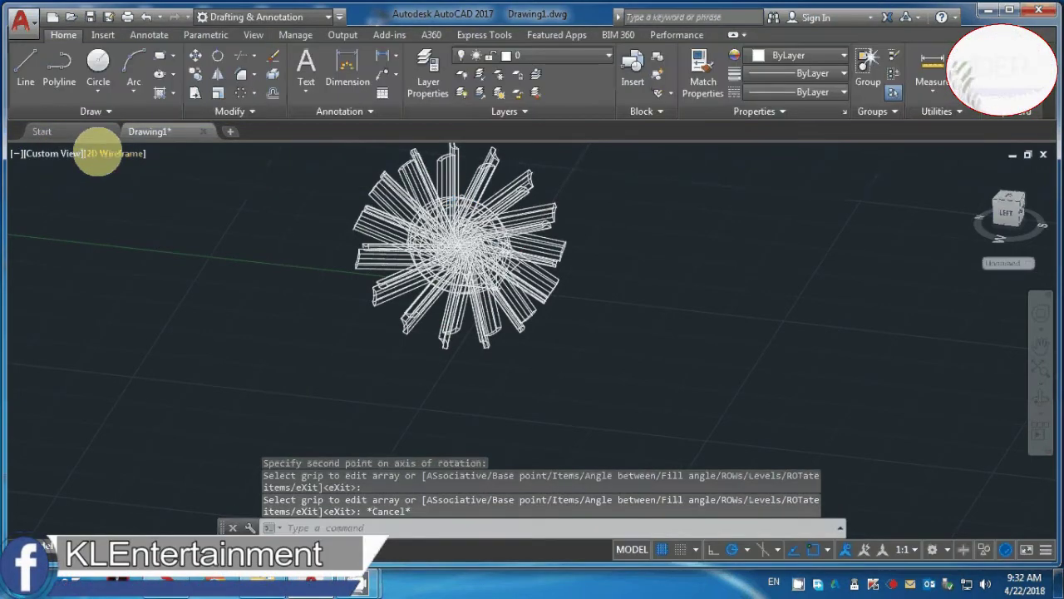
right_click(99, 157)
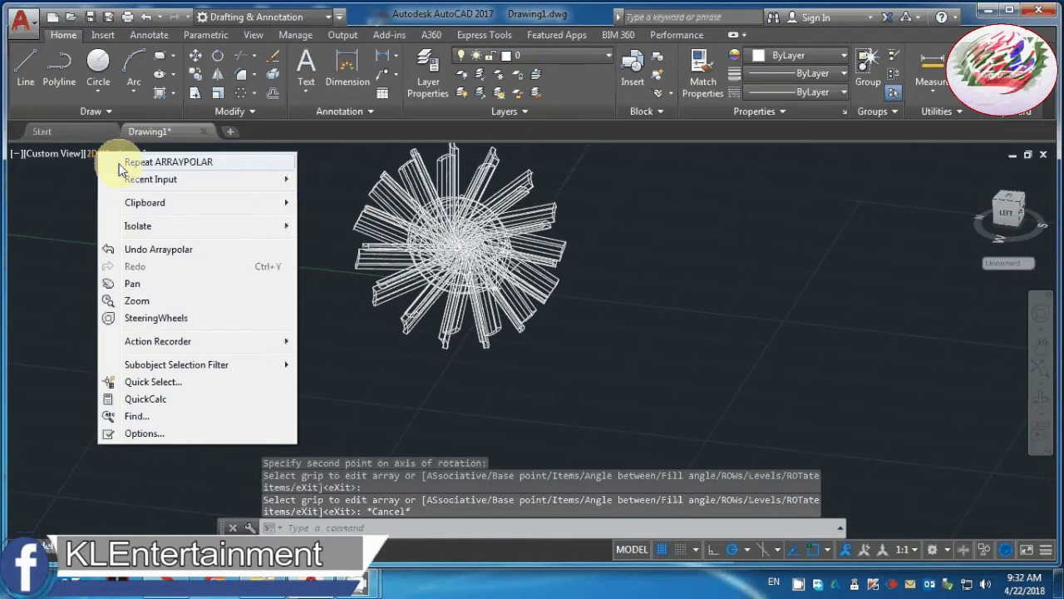
left_click(89, 158)
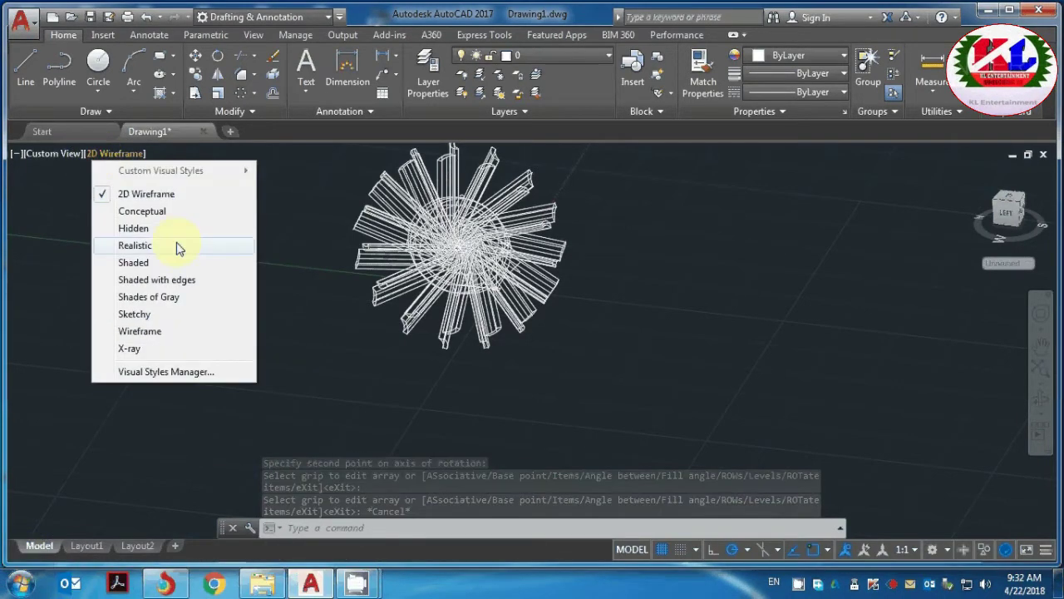
left_click(337, 229)
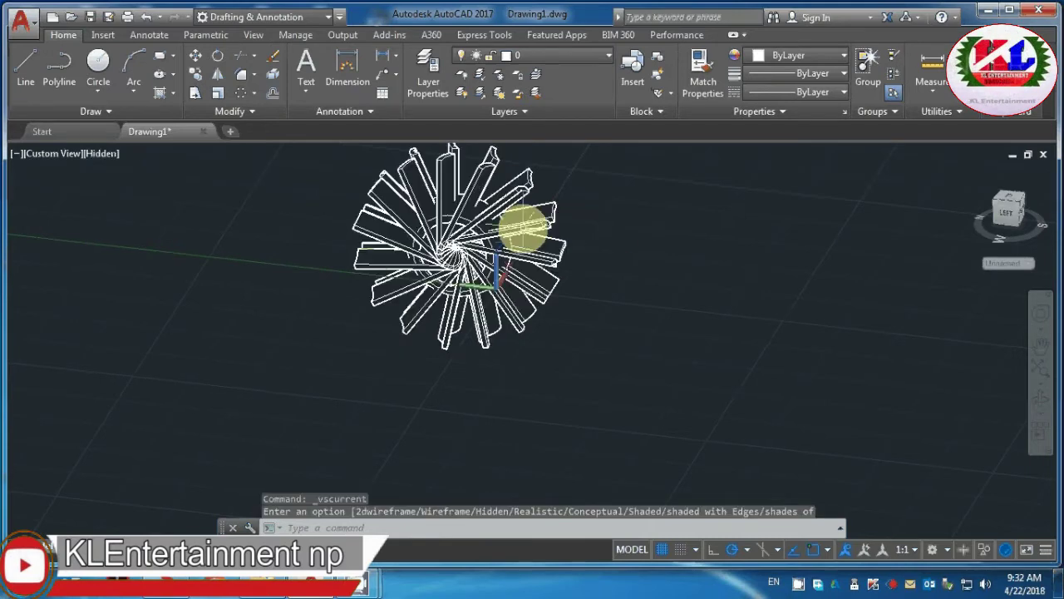
scroll(624, 249, "down", 3)
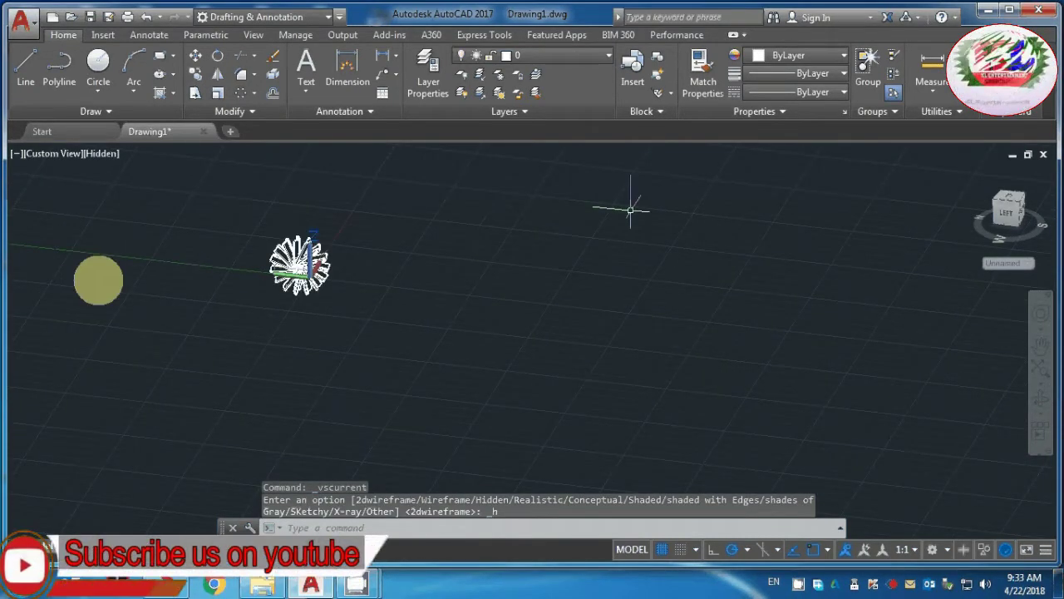
scroll(17, 304, "up", 3)
scroll(494, 282, "down", 3)
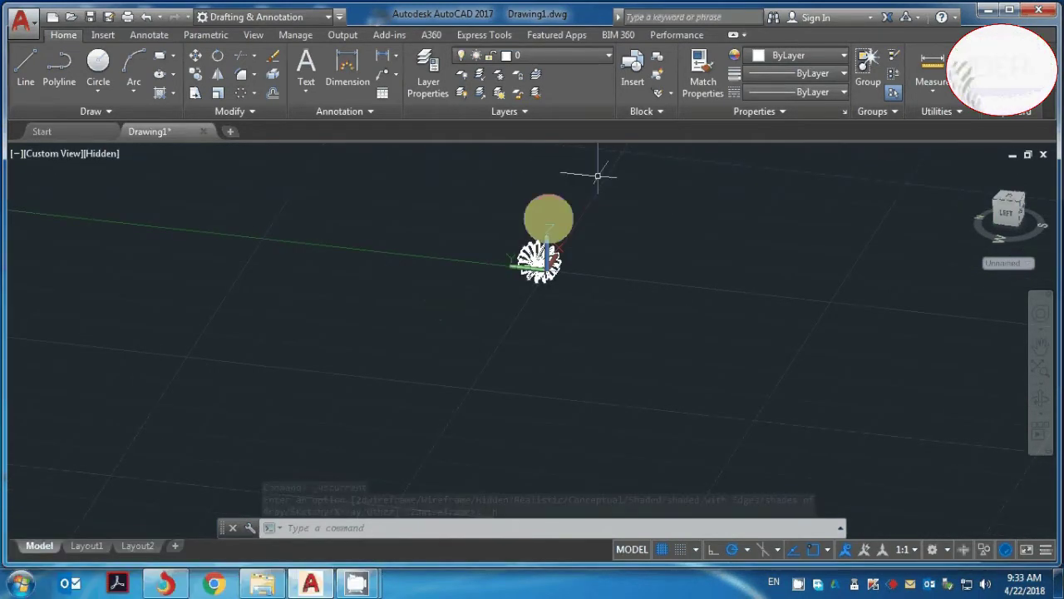
scroll(548, 224, "up", 2)
scroll(549, 231, "up", 2)
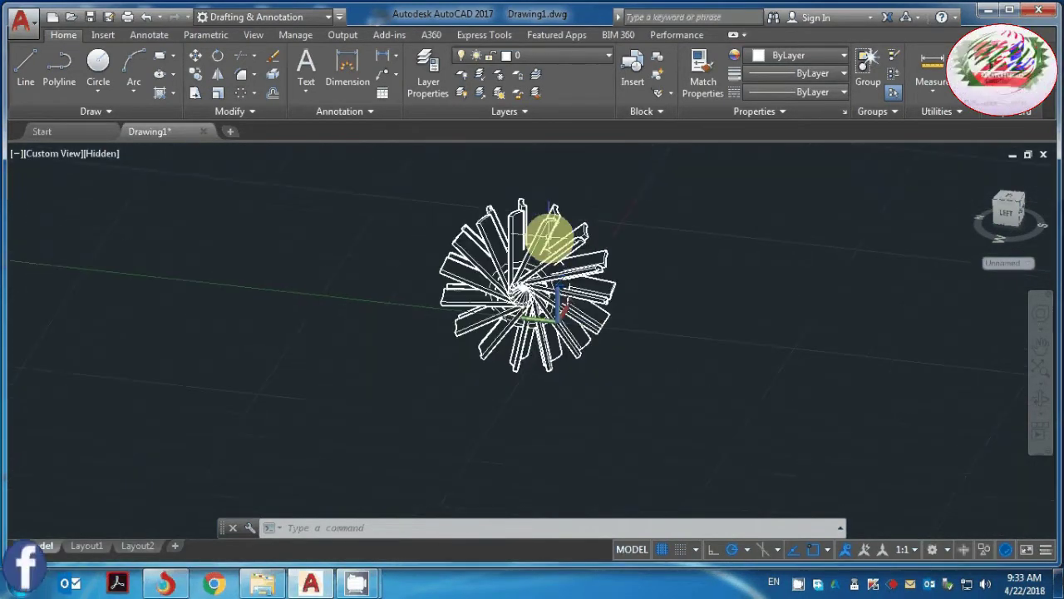
scroll(549, 237, "up", 2)
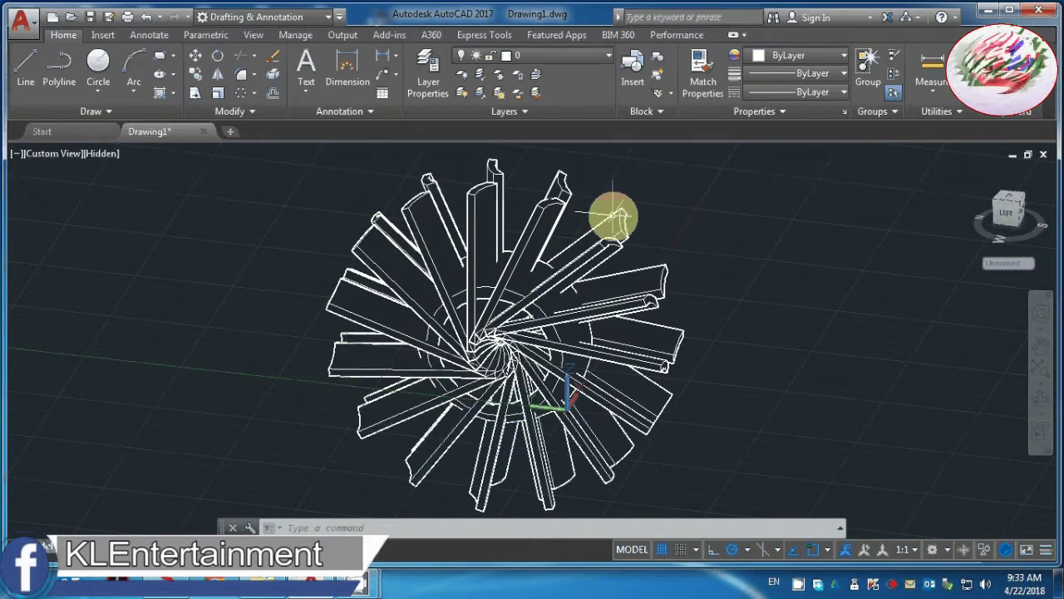
Explode the tread array with X into 15 separate tread blocks and zoom to inspect them
left_click(555, 198)
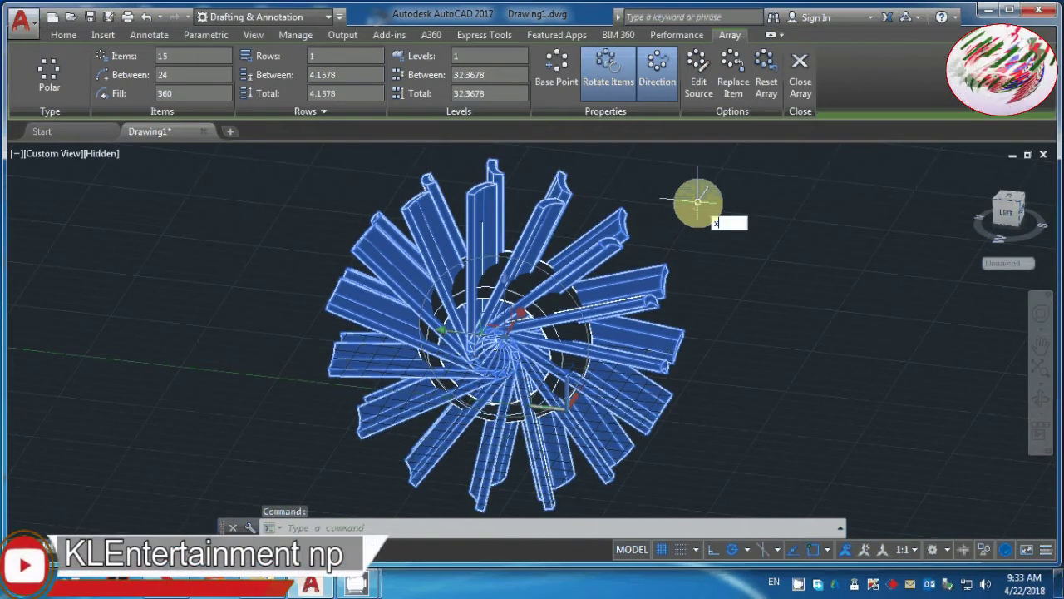
type("x")
key("Return")
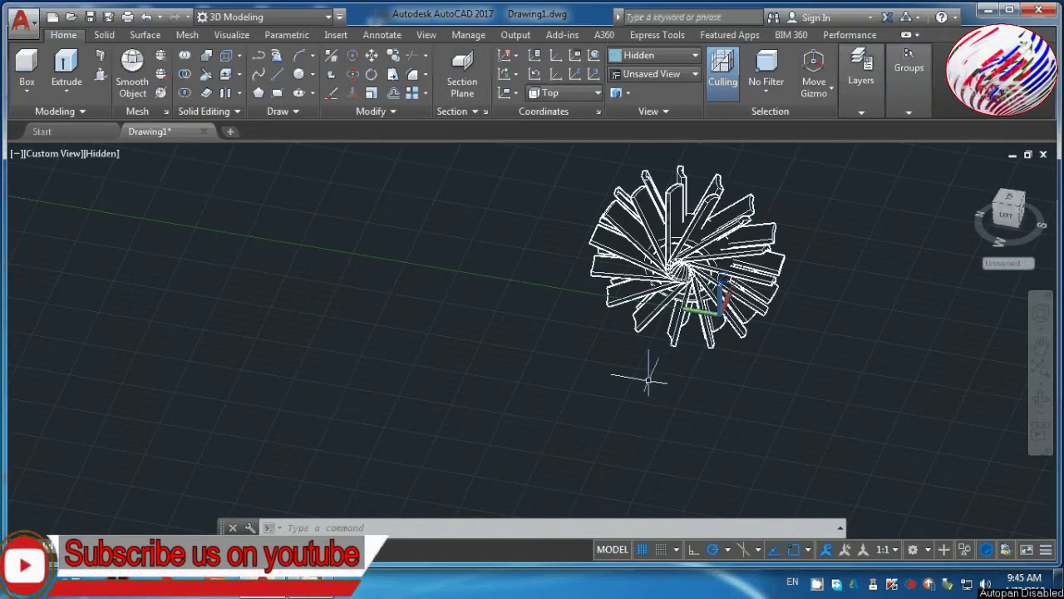
scroll(732, 223, "up", 5)
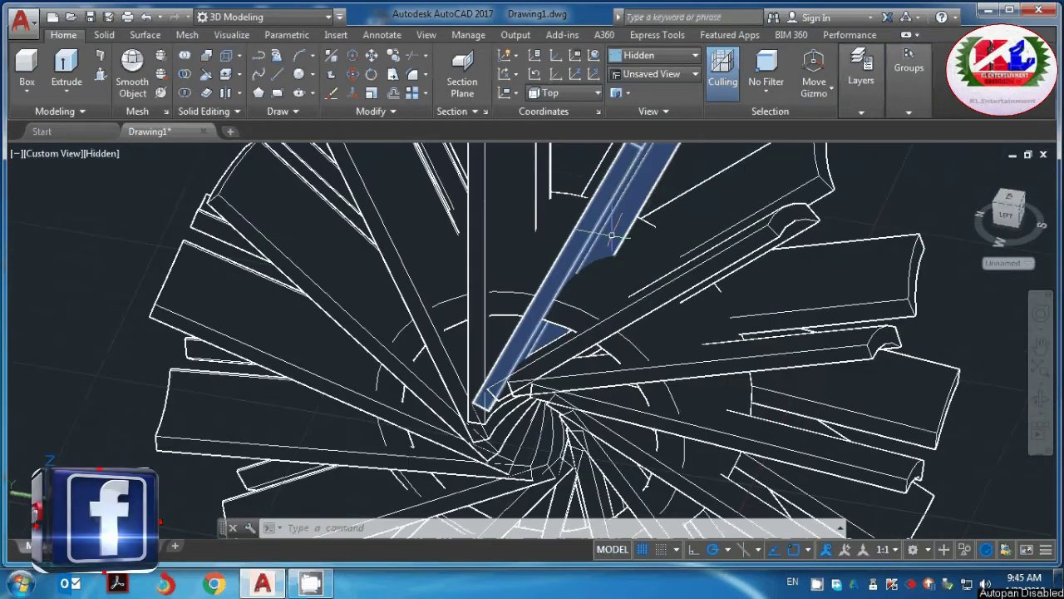
scroll(611, 235, "down", 5)
scroll(582, 241, "up", 5)
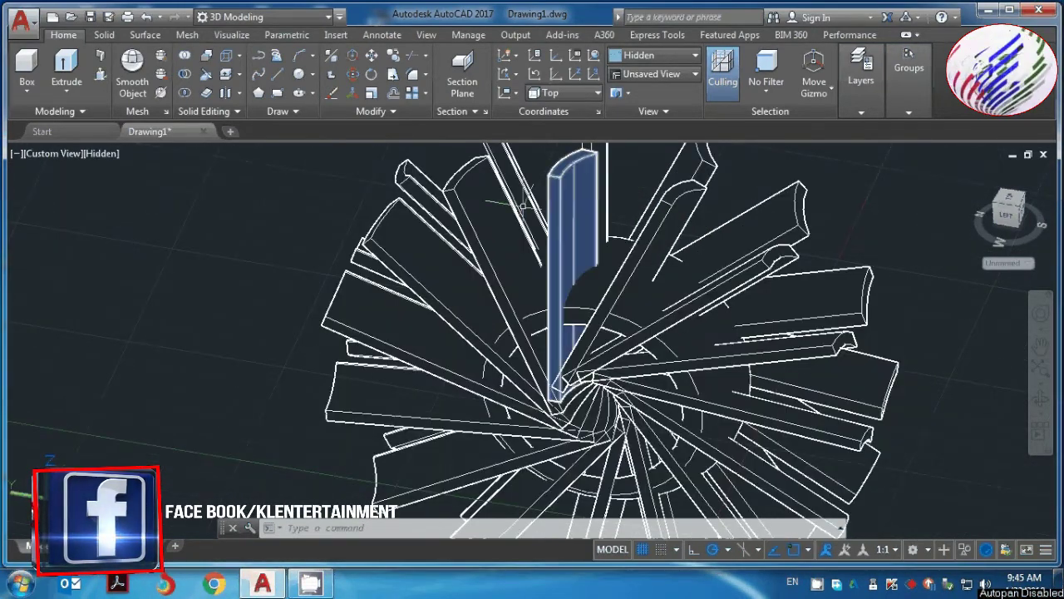
scroll(574, 241, "down", 5)
scroll(573, 241, "up", 2)
scroll(574, 249, "up", 2)
scroll(586, 349, "down", 3)
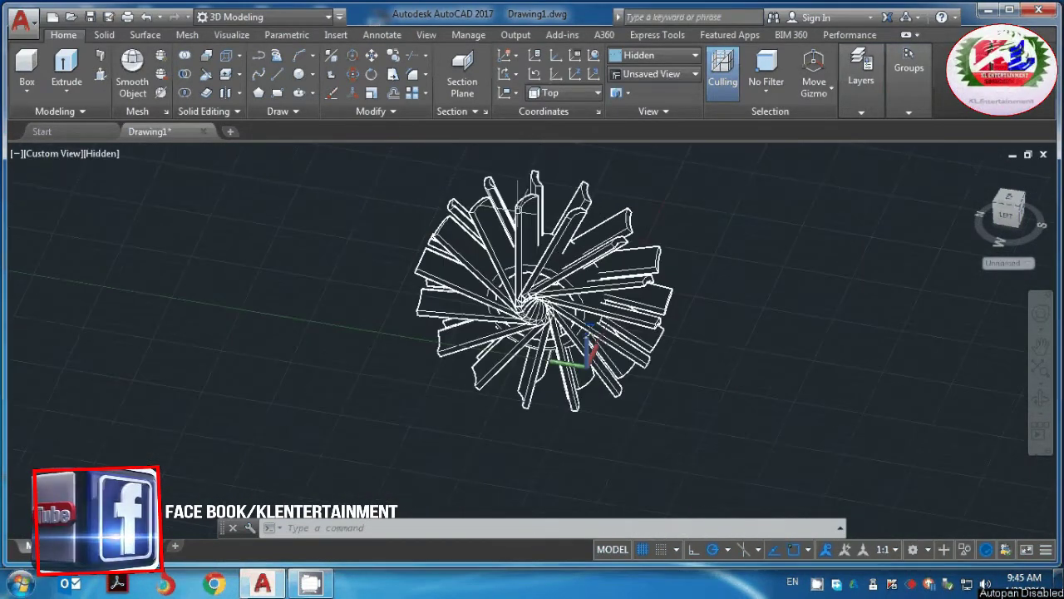
scroll(548, 224, "down", 5)
scroll(549, 224, "up", 6)
scroll(549, 225, "up", 2)
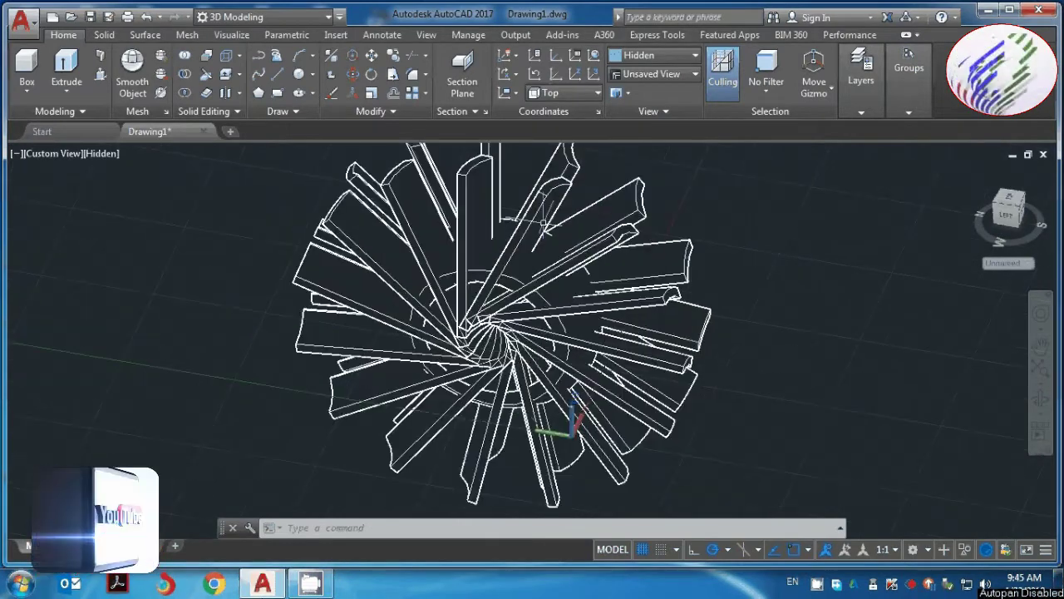
scroll(549, 224, "down", 3)
scroll(545, 223, "up", 3)
scroll(549, 217, "down", 6)
scroll(557, 199, "up", 3)
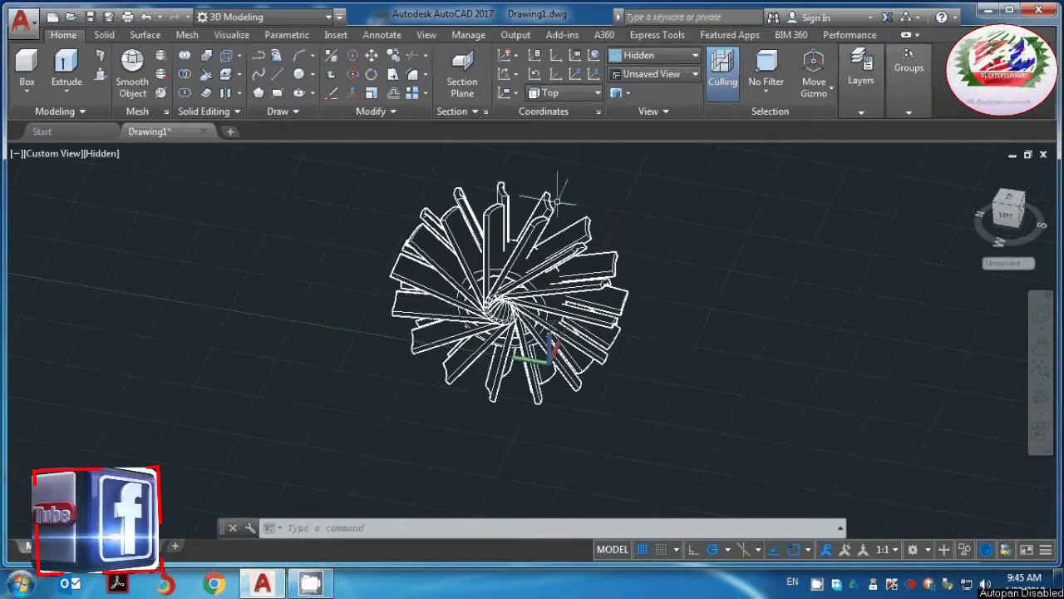
scroll(562, 200, "up", 2)
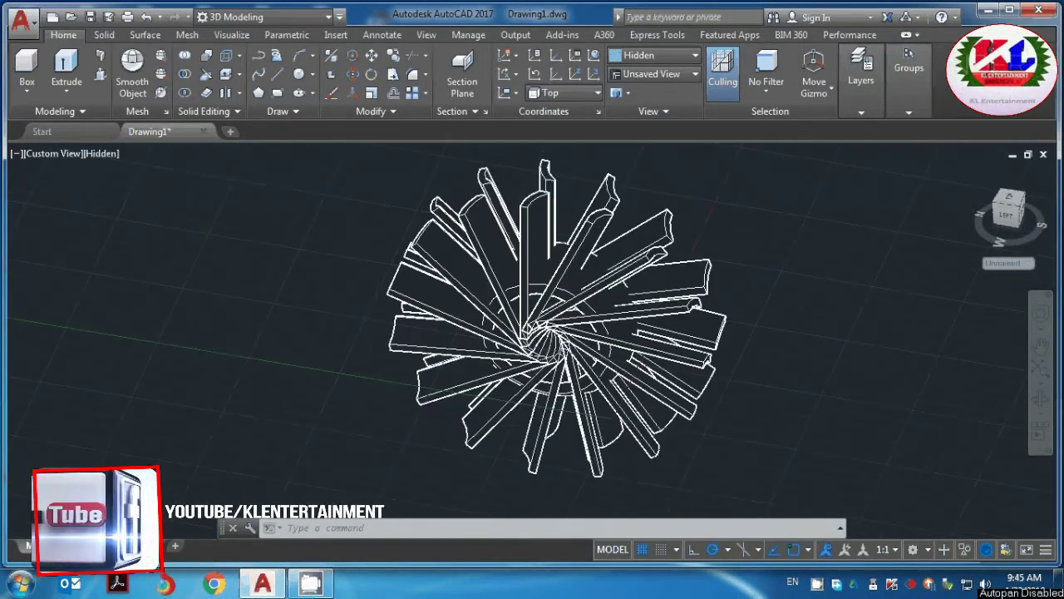
Start a subtraction from the ring and window-select all the tread blades around it
left_click(184, 77)
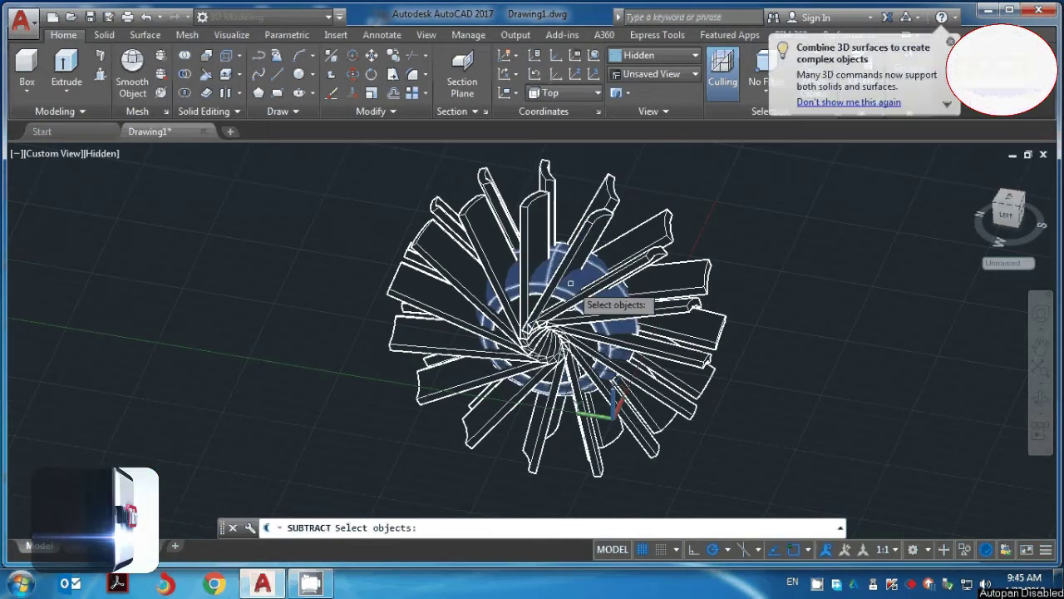
left_click(599, 289)
key("Return")
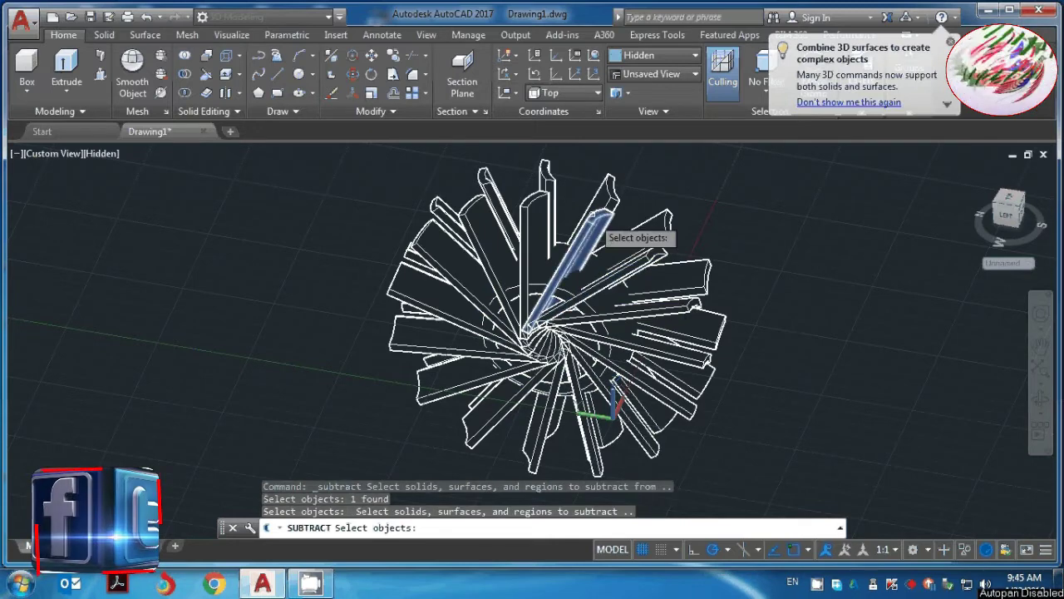
left_click(755, 233)
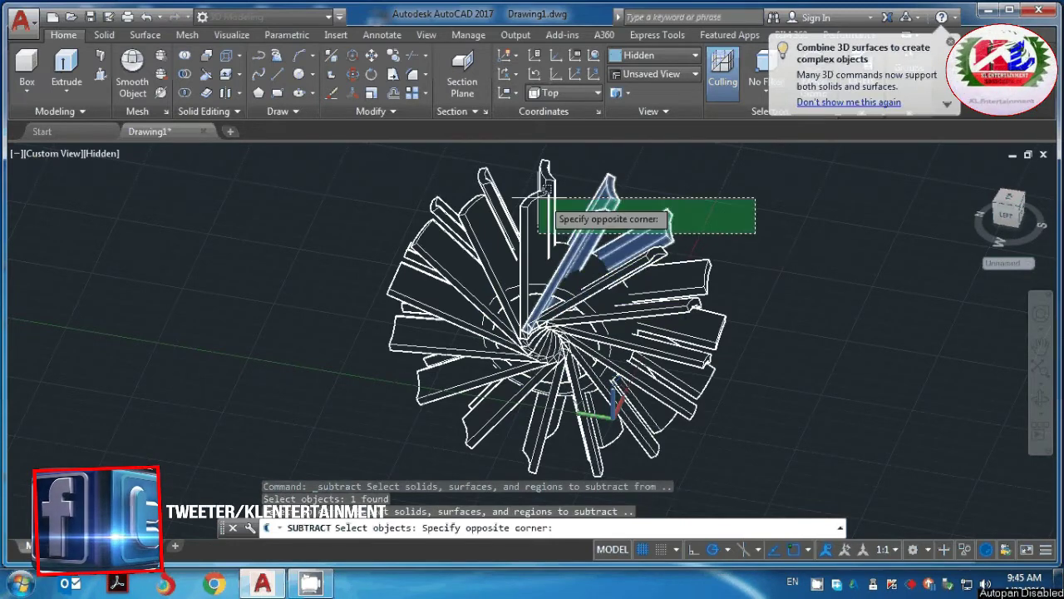
left_click(454, 174)
left_click(724, 456)
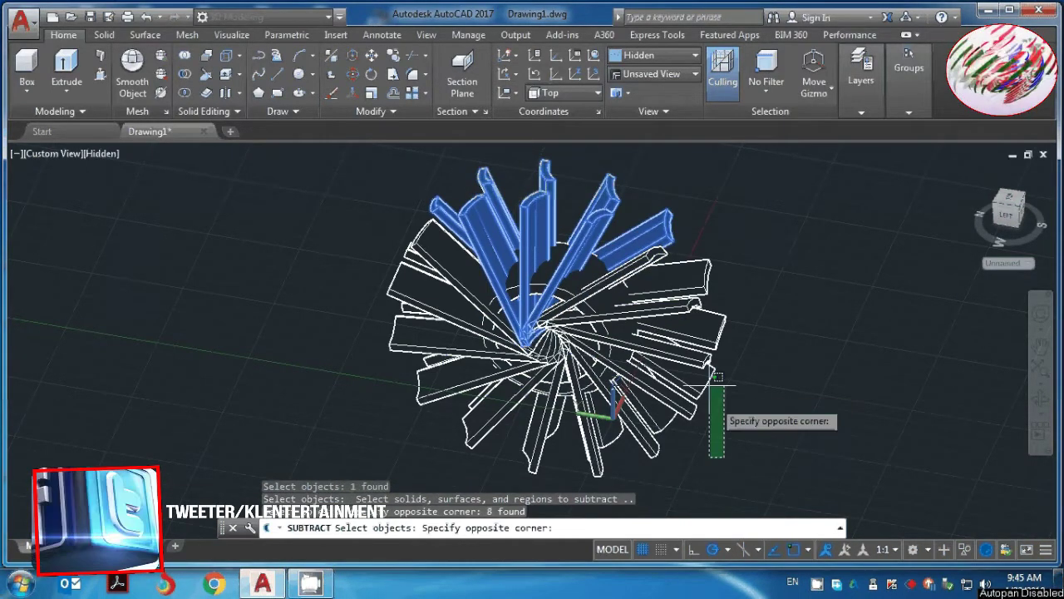
left_click(658, 240)
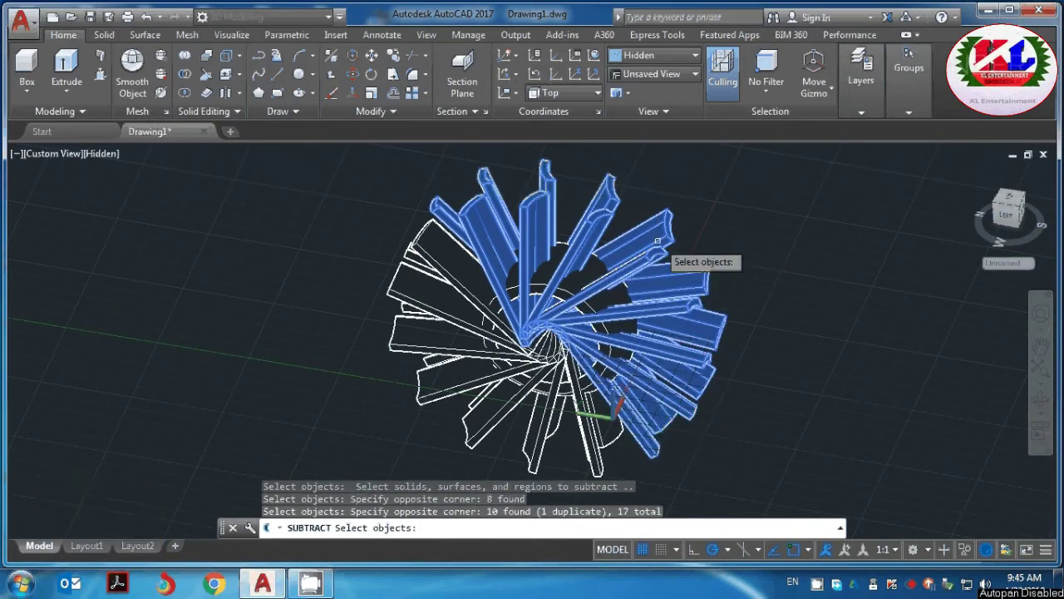
left_click(724, 441)
left_click(469, 416)
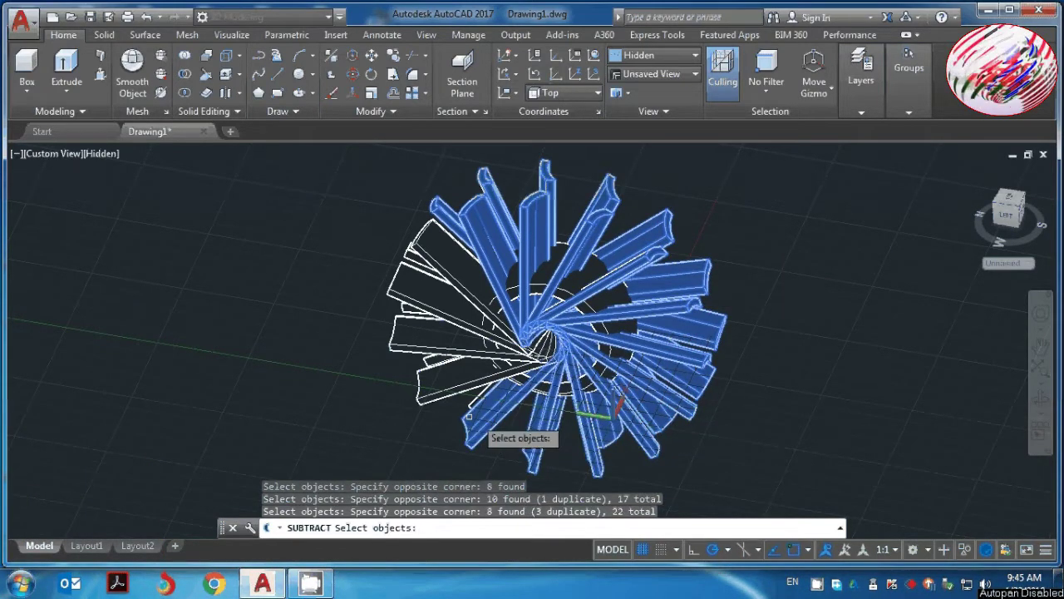
left_click(426, 435)
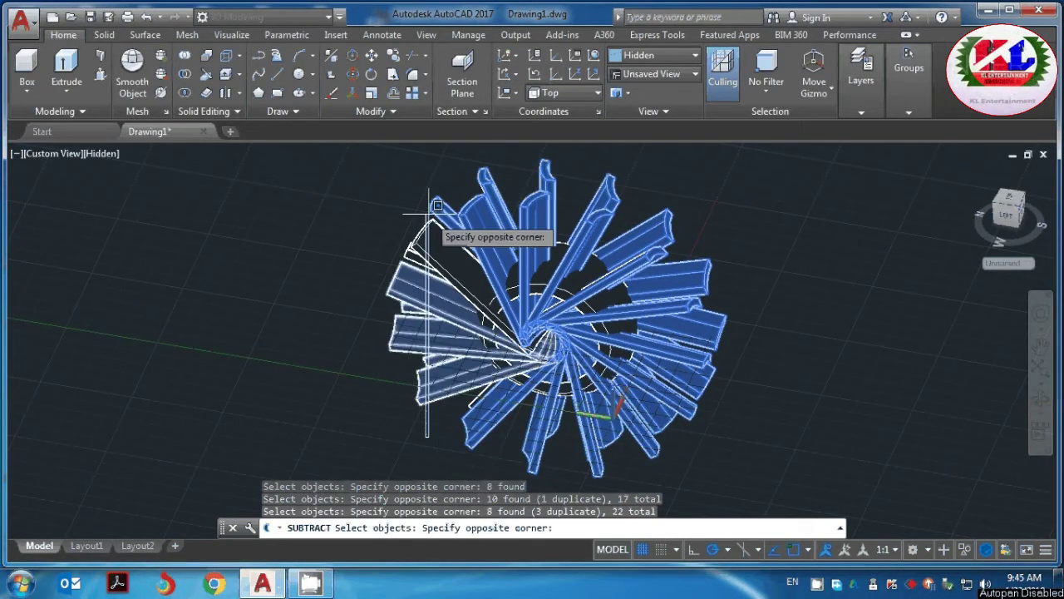
left_click(392, 187)
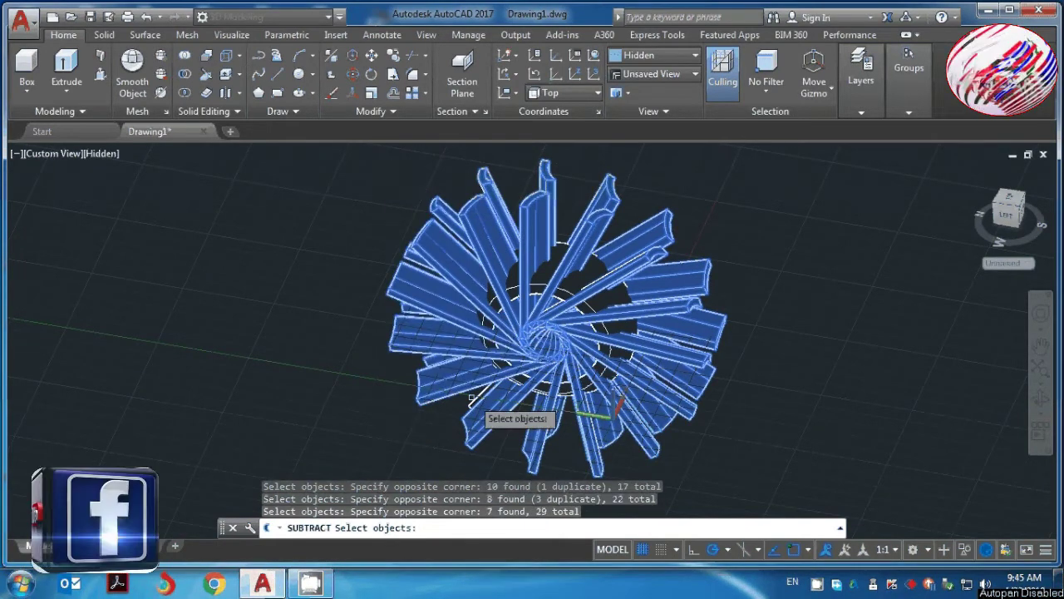
left_click(471, 403)
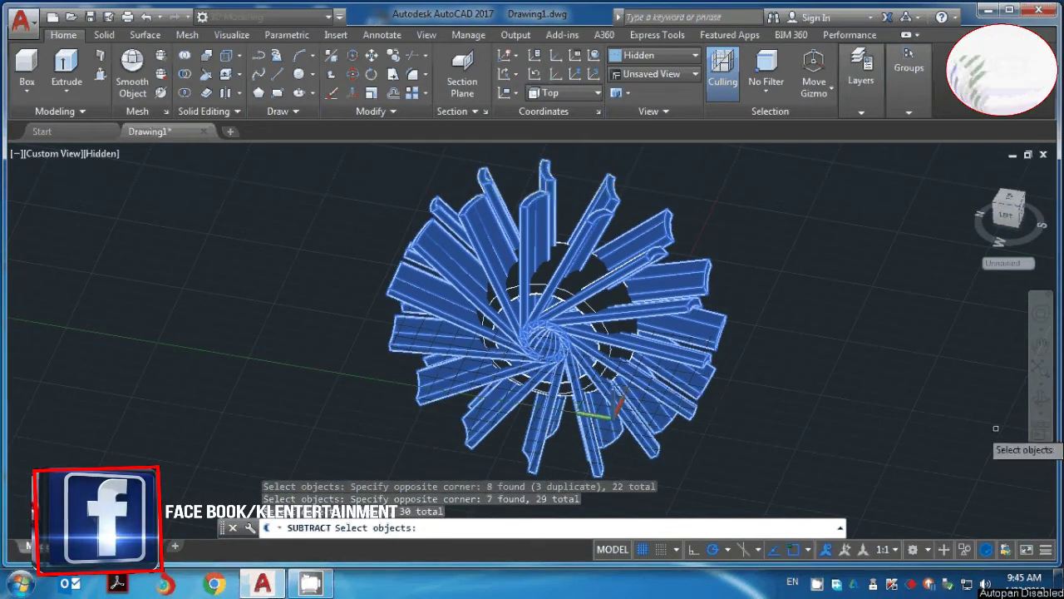
Orbit to verify every blade is selected, then cut the blades out of the ring
left_click(1039, 397)
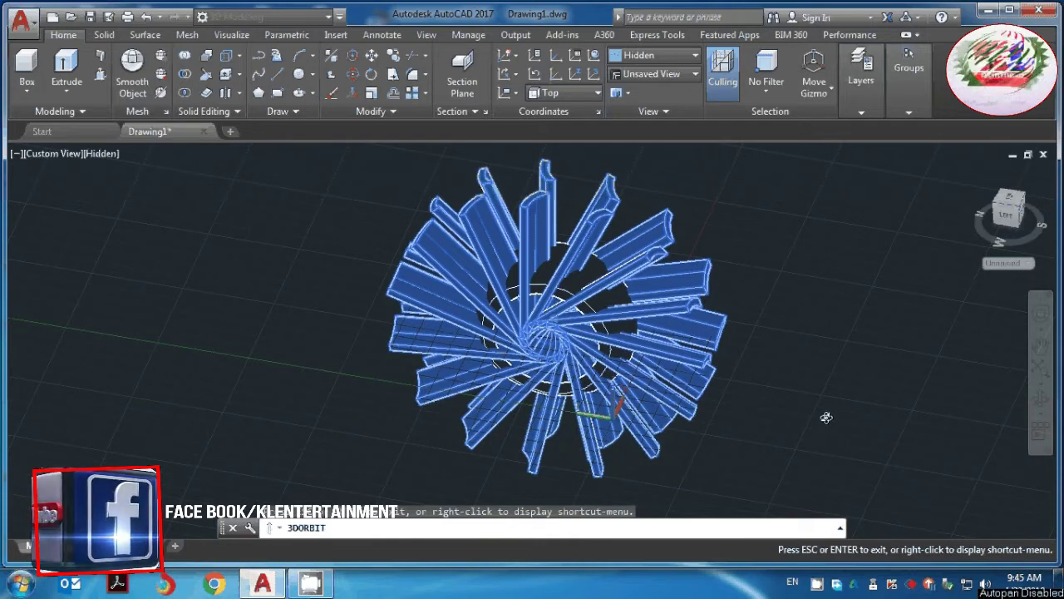
mouse_move(825, 417)
left_mouse_down()
mouse_move(724, 411)
mouse_move(825, 385)
left_mouse_up()
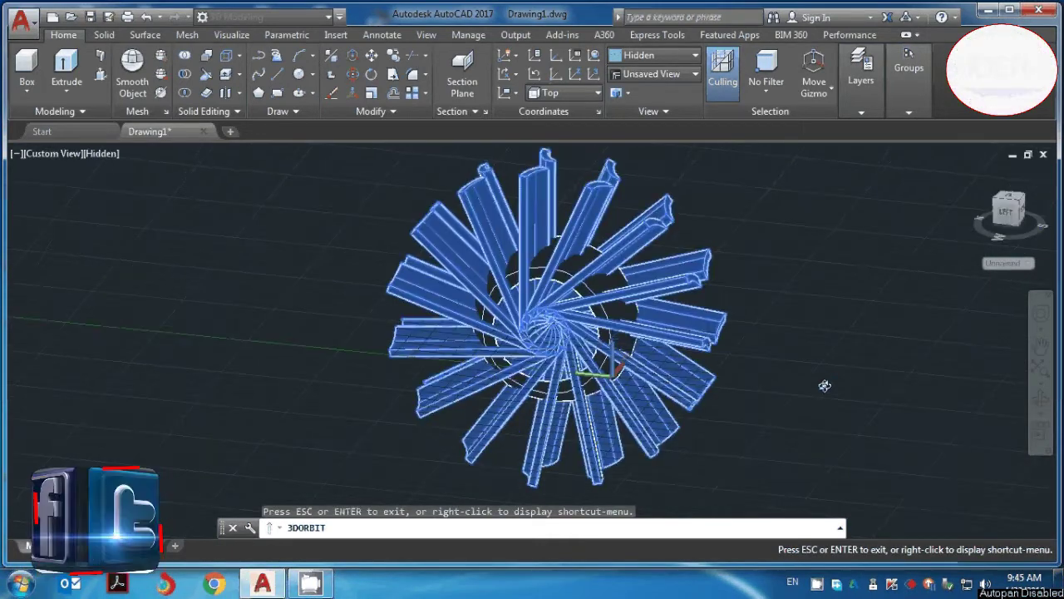
key("Escape")
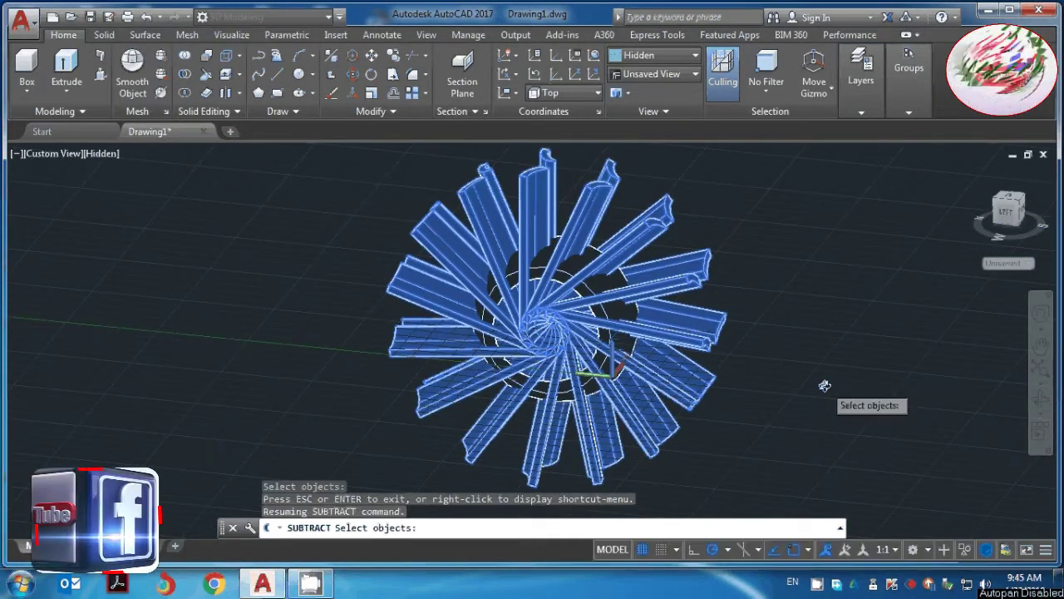
key("Return")
Orbit around the grooved tire, then show it in the Top view
scroll(755, 352, "up", 3)
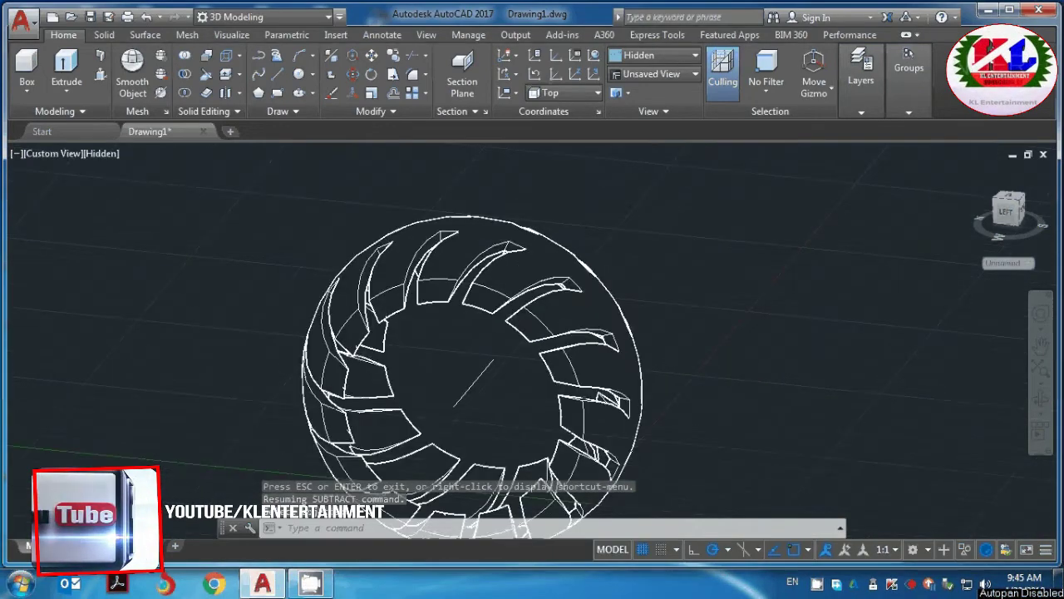
scroll(954, 309, "up", 2)
mouse_move(870, 361)
middle_mouse_down("shift")
mouse_move(647, 381)
mouse_move(676, 349)
mouse_move(831, 290)
mouse_move(847, 381)
mouse_move(736, 421)
mouse_move(777, 247)
mouse_move(860, 324)
mouse_move(850, 363)
mouse_move(667, 404)
mouse_move(703, 406)
middle_mouse_up("shift")
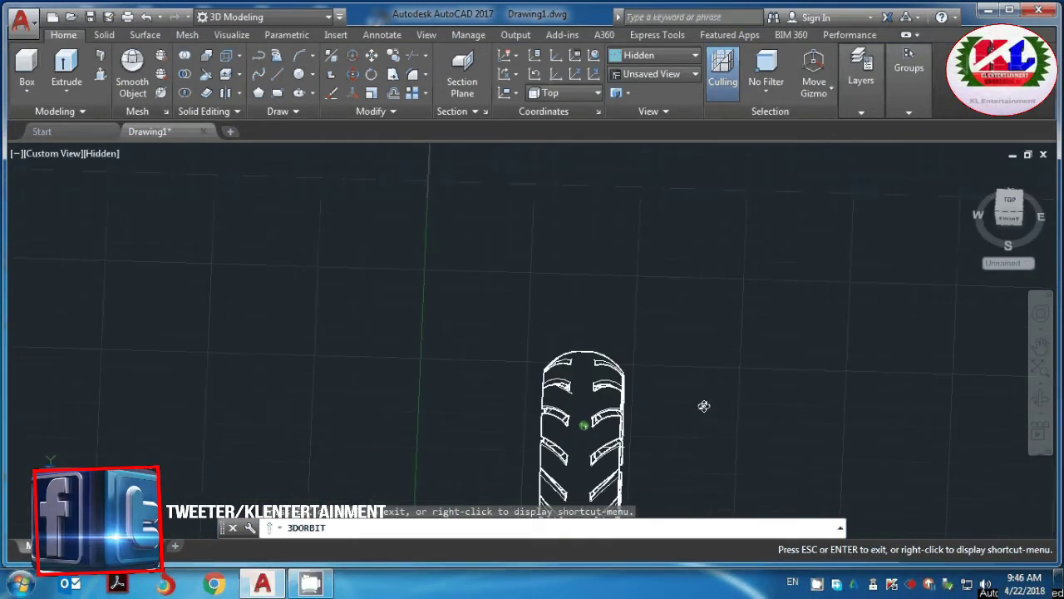
left_click(72, 153)
left_click(110, 194)
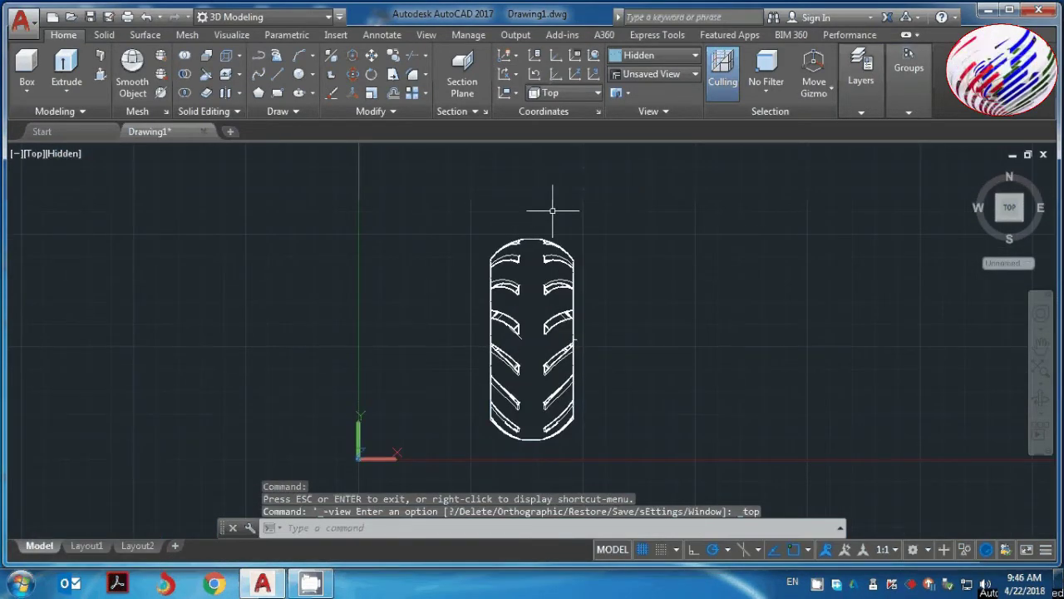
type("rec")
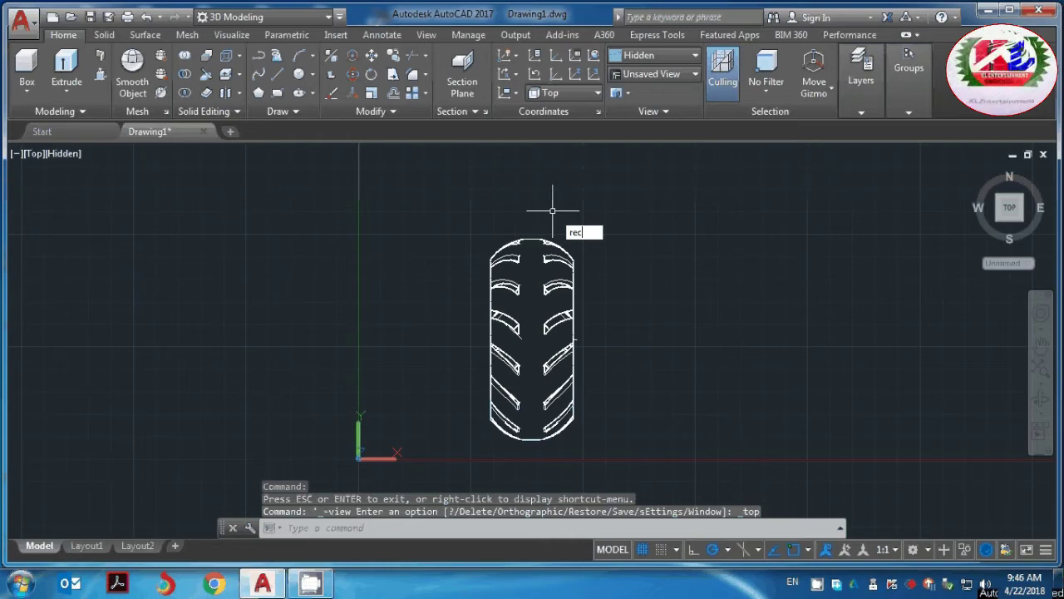
Draw a long thin rectangle spanning the tire lengthwise and tilt the view into 3D
key("Return")
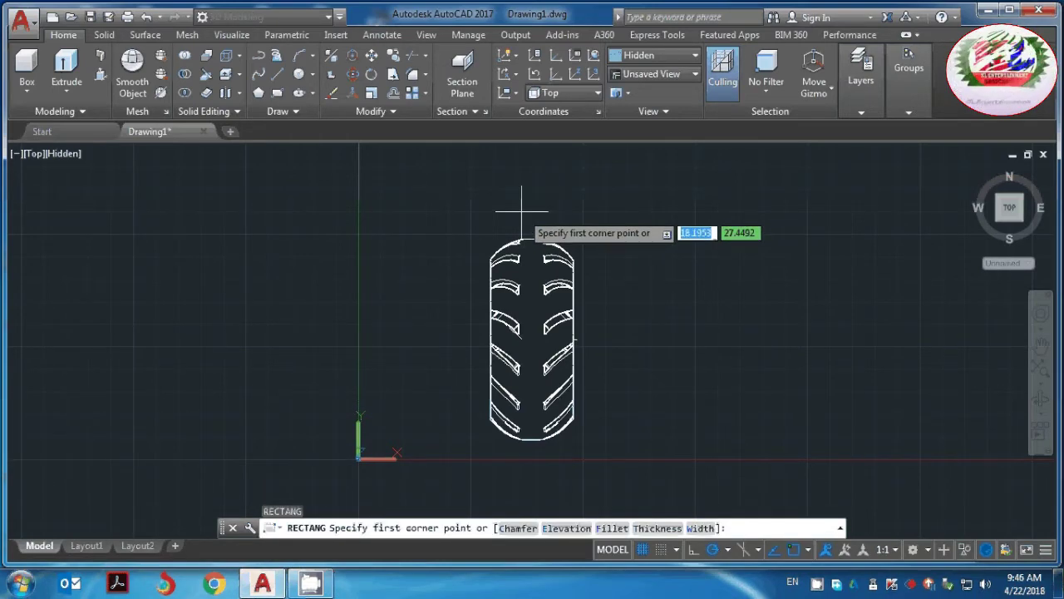
left_click(522, 212)
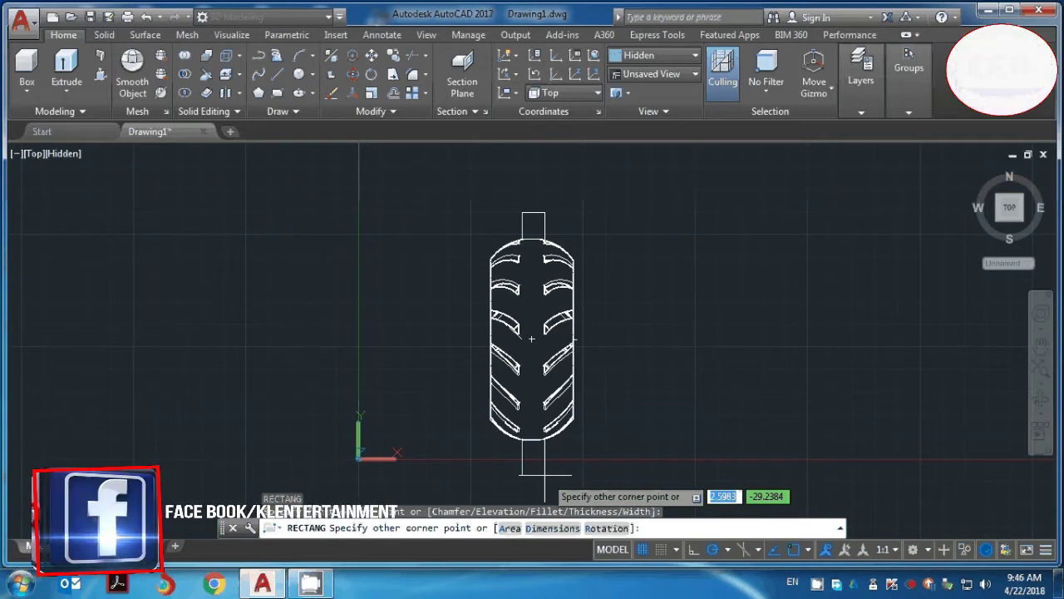
left_click(545, 476)
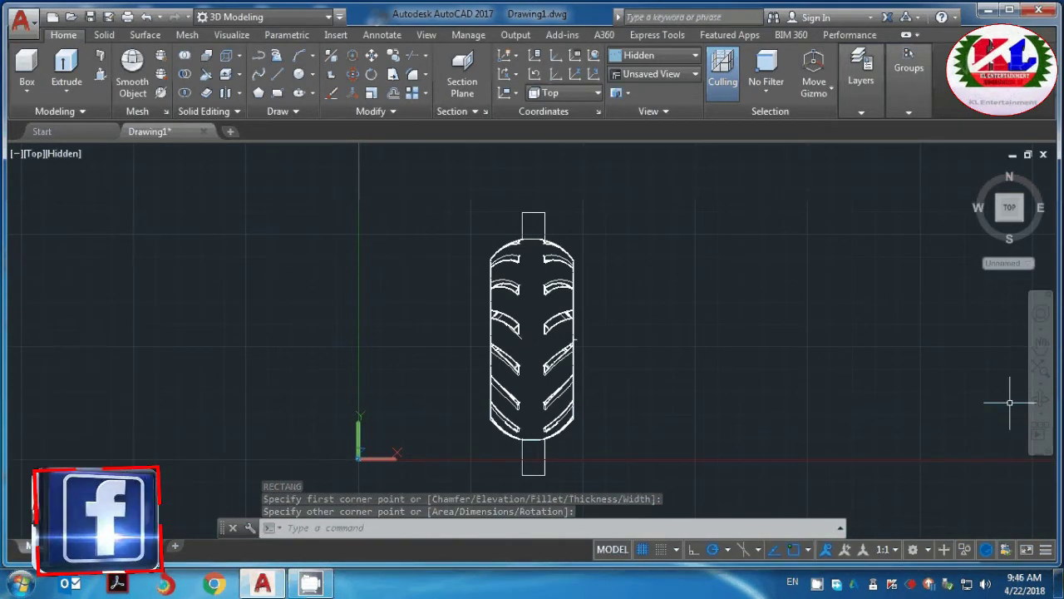
left_click(1040, 399)
mouse_move(956, 349)
left_mouse_down()
mouse_move(803, 290)
mouse_move(836, 271)
mouse_move(960, 282)
left_mouse_up()
left_click_drag(694, 280, 587, 238)
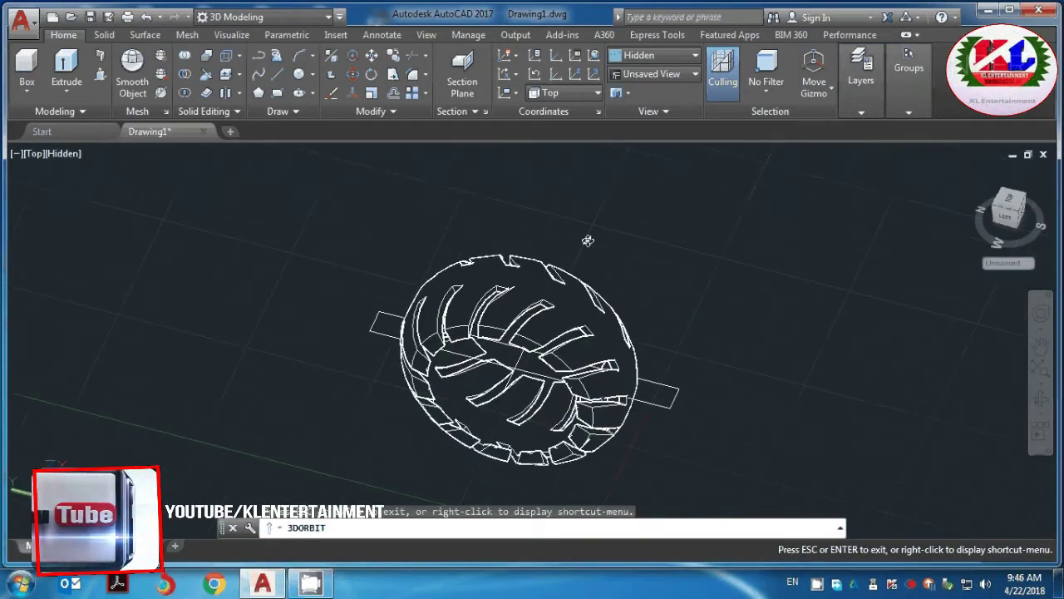
scroll(529, 342, "up", 2)
key("Escape")
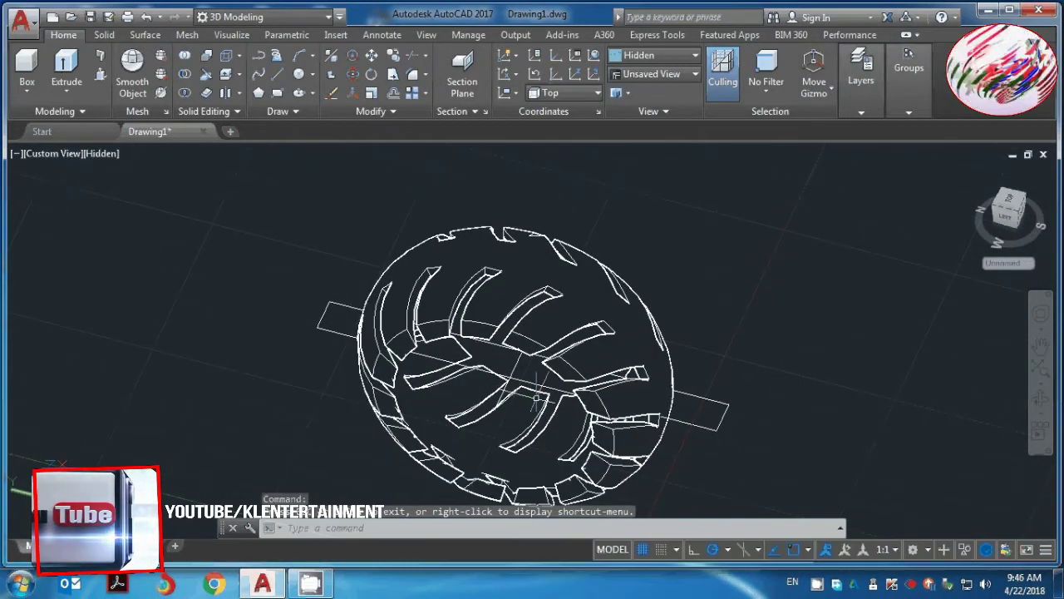
Move the rectangle up to sit at the tire's top
type("m")
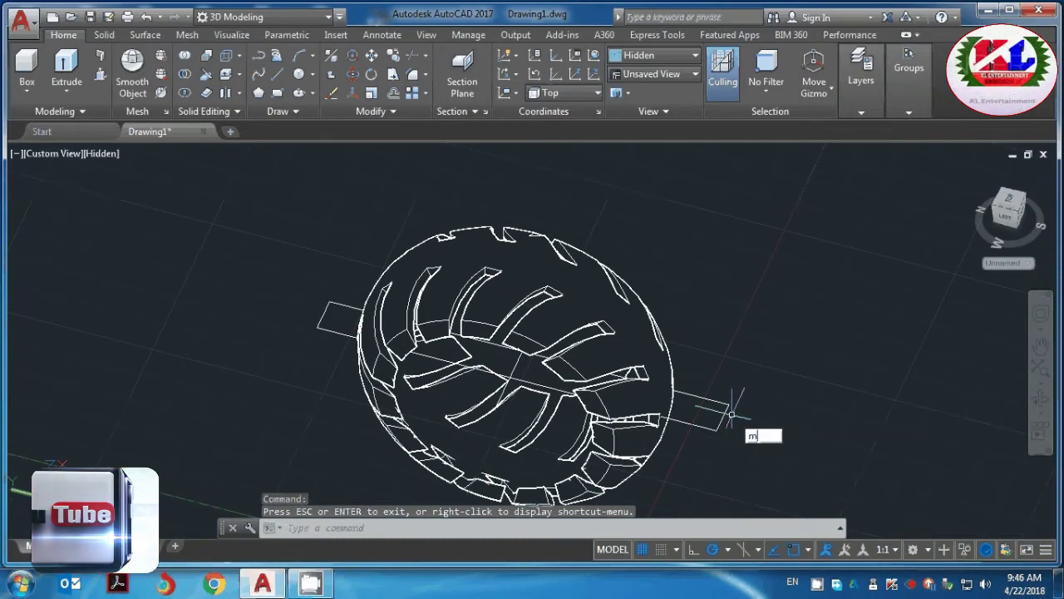
key("Return")
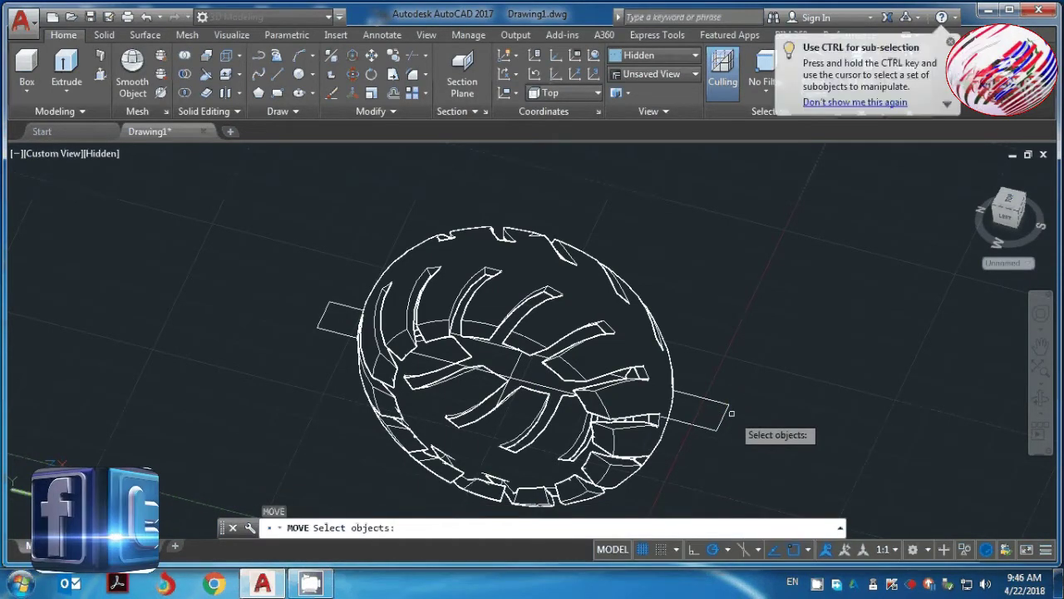
left_click(726, 417)
key("Return")
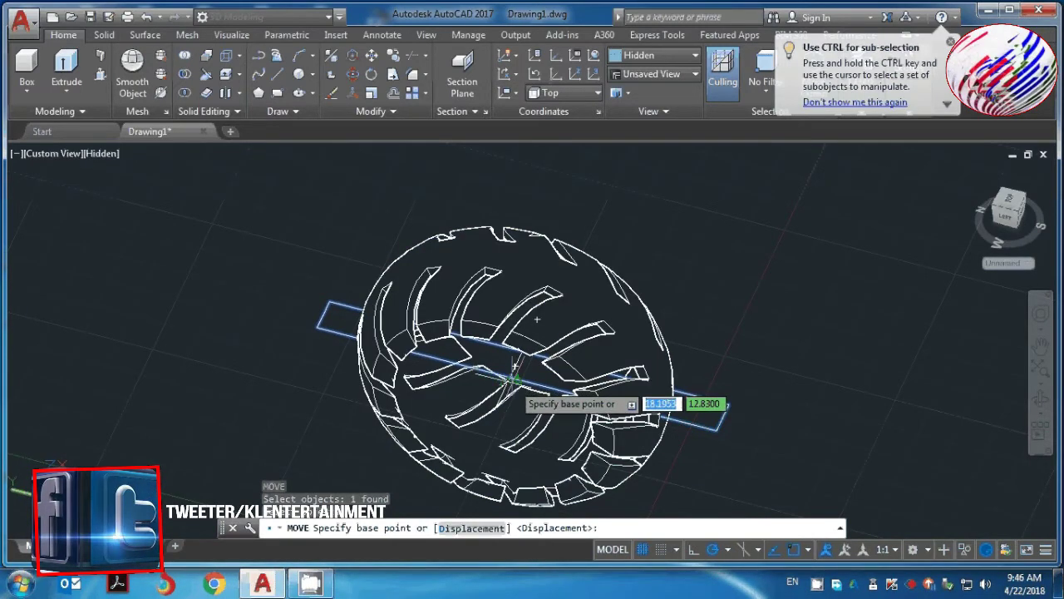
left_click(509, 376)
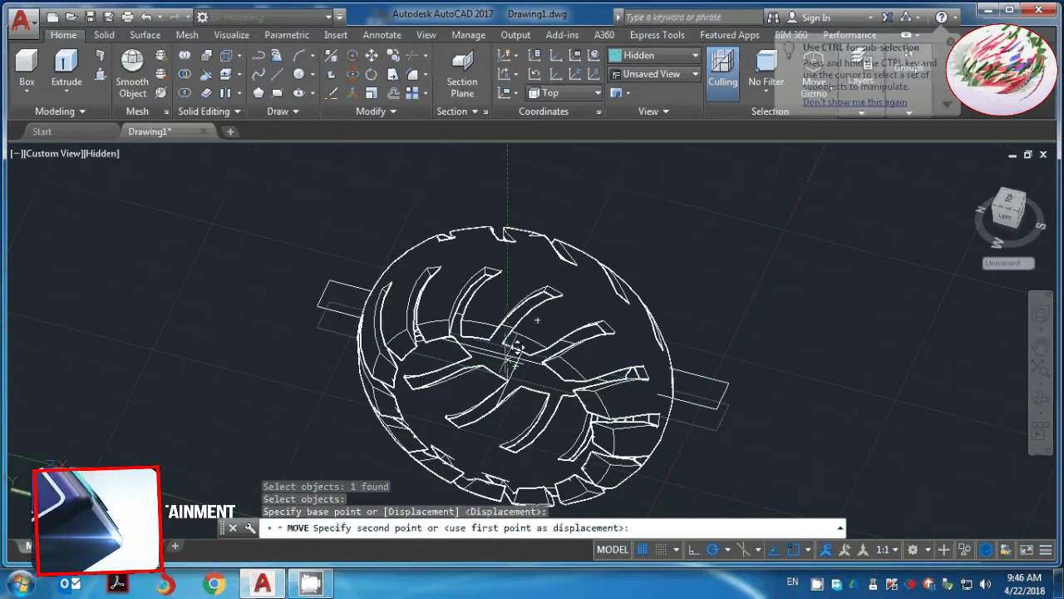
left_click(527, 218)
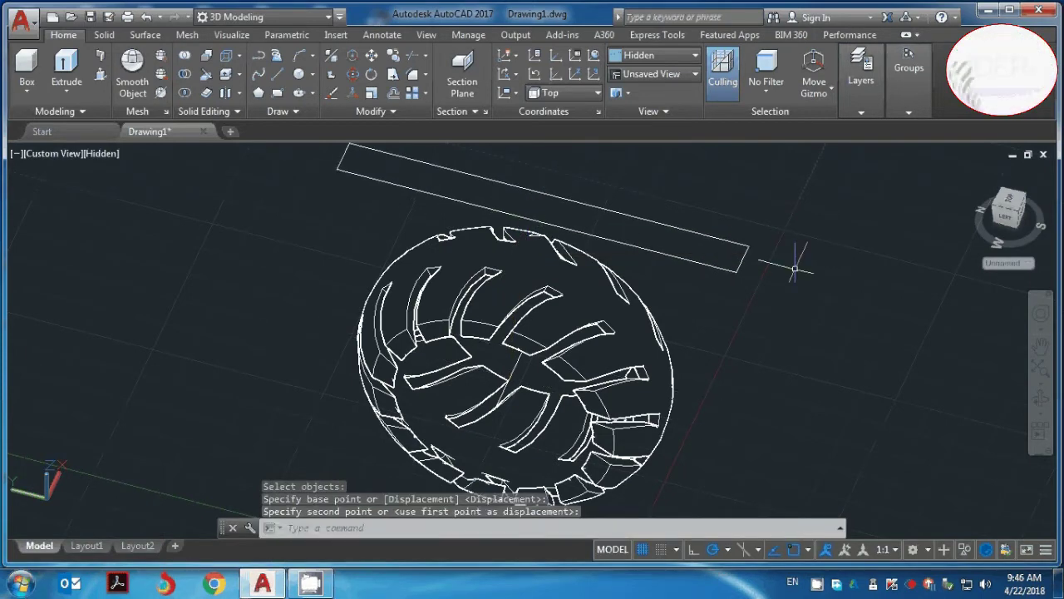
Orbit to check the rectangle's new position, then return to the Top view
left_click(1040, 399)
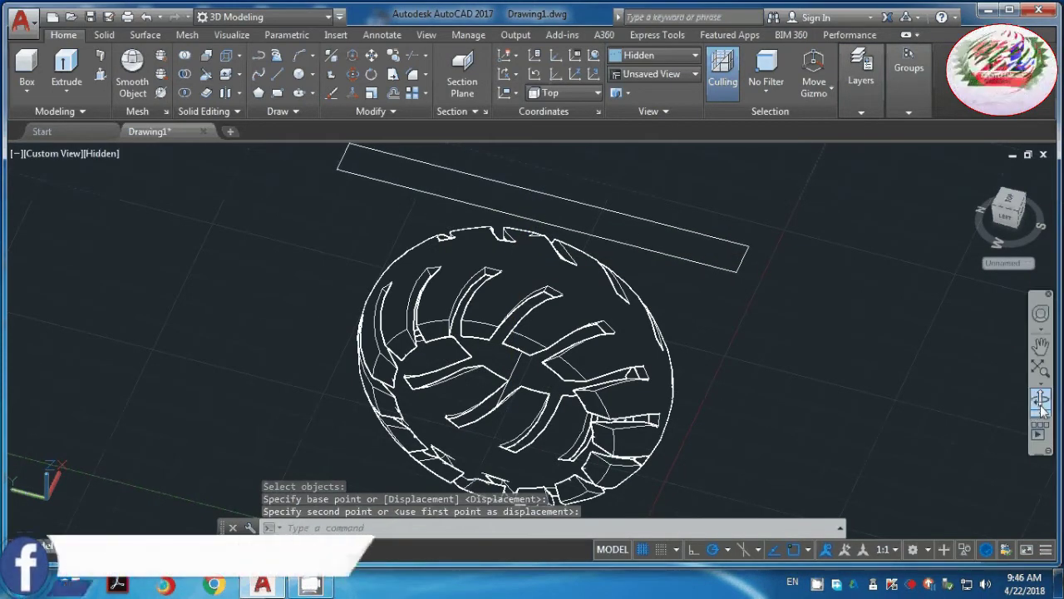
mouse_move(956, 333)
left_mouse_down()
mouse_move(750, 404)
mouse_move(703, 364)
mouse_move(749, 360)
mouse_move(772, 399)
mouse_move(765, 415)
left_mouse_up()
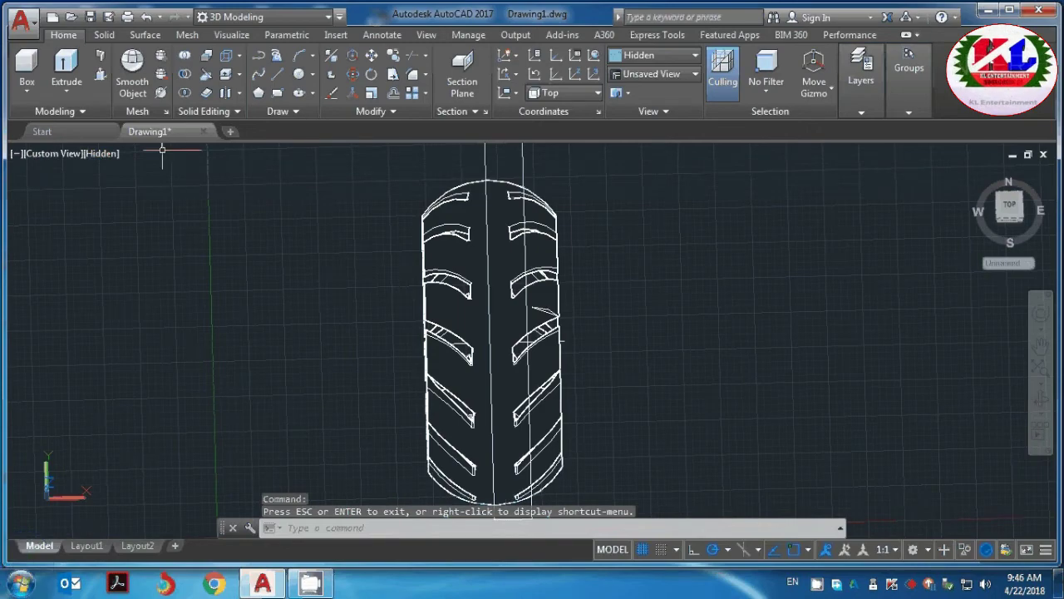
left_click(44, 153)
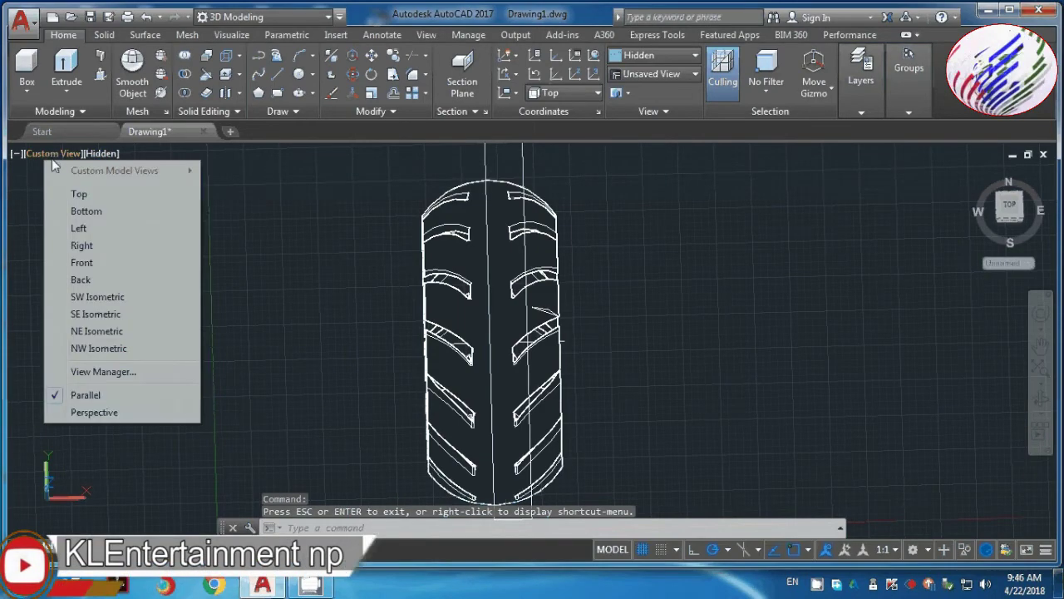
left_click(79, 194)
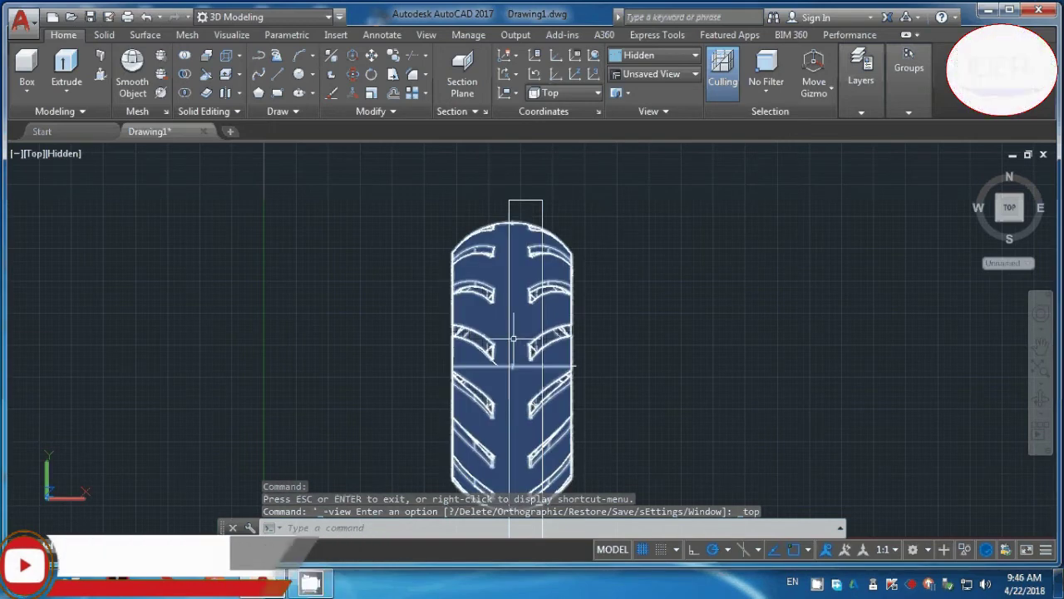
scroll(554, 301, "down", 2)
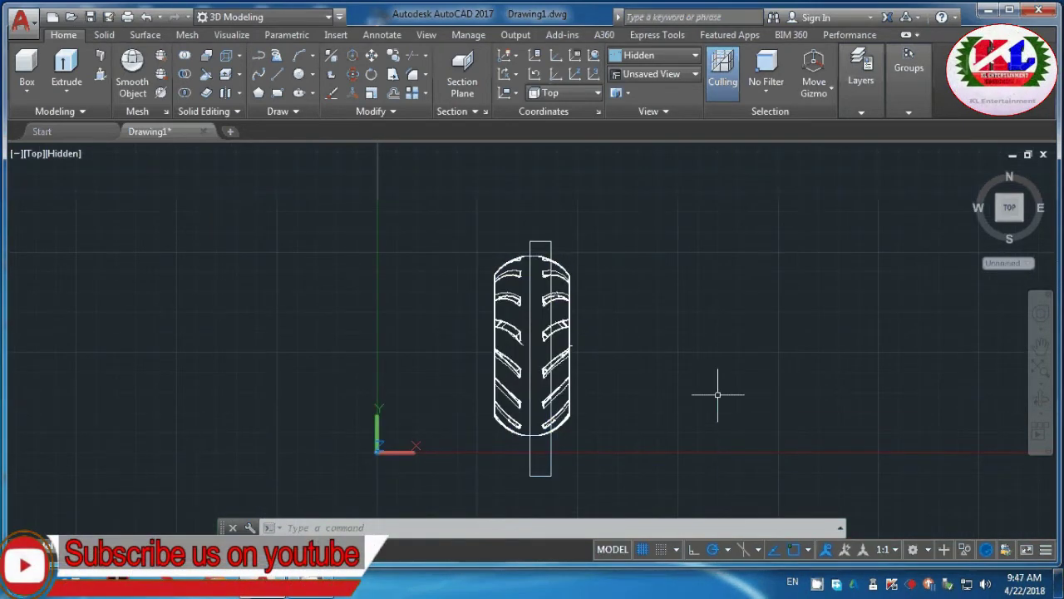
Move the tall rectangle to sit centred on the tire, then tilt the view into 3D
type("m")
key("Return")
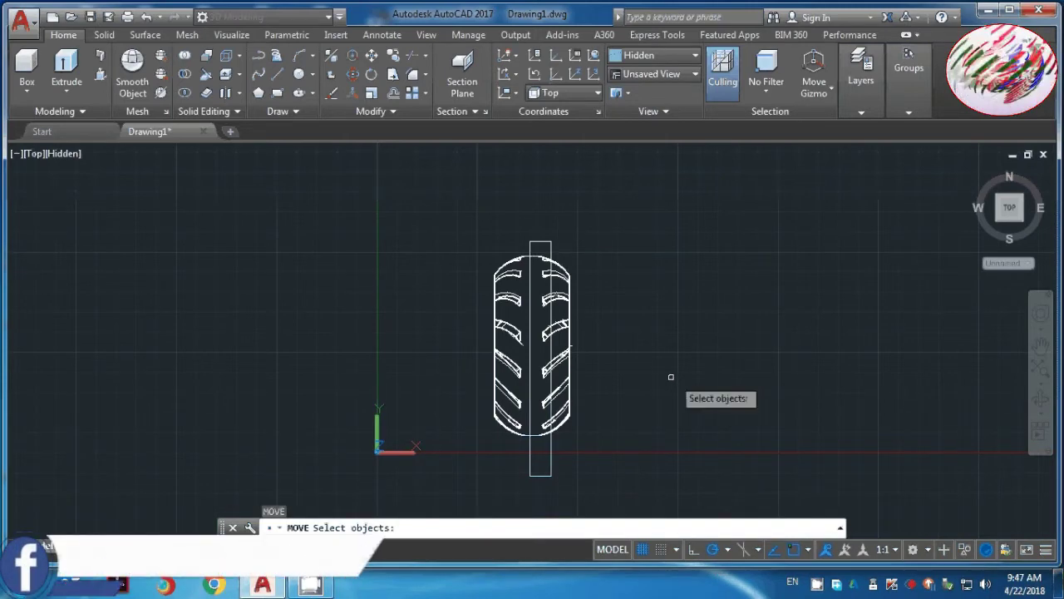
left_click(549, 245)
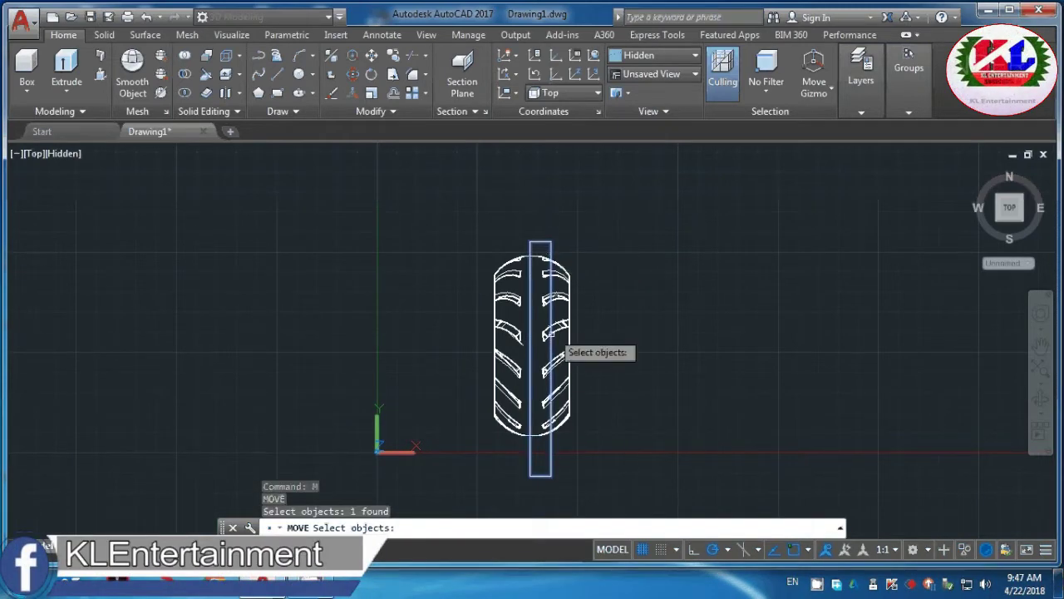
key("Return")
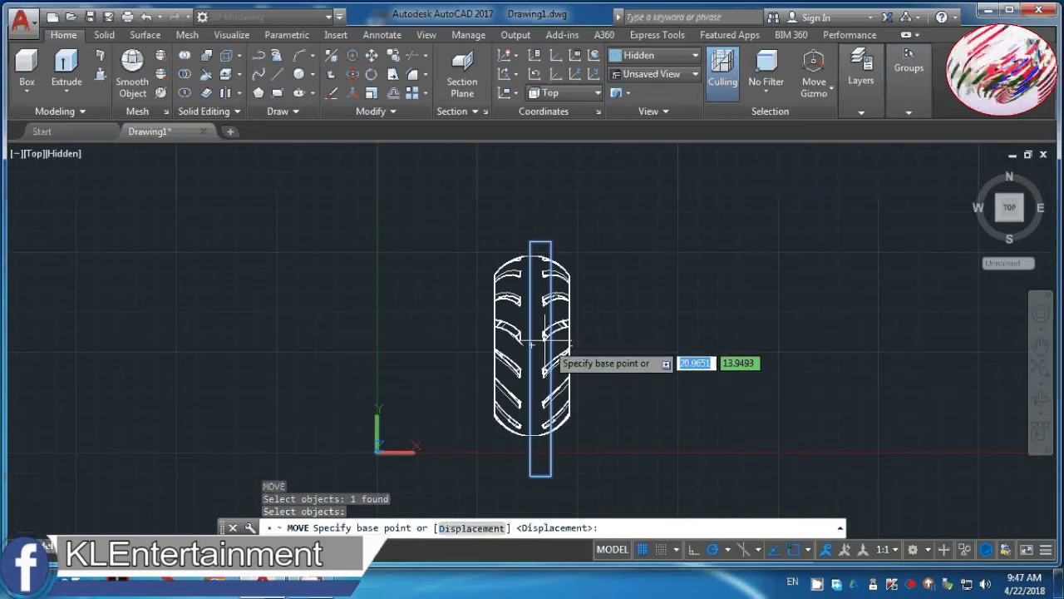
left_click(534, 343)
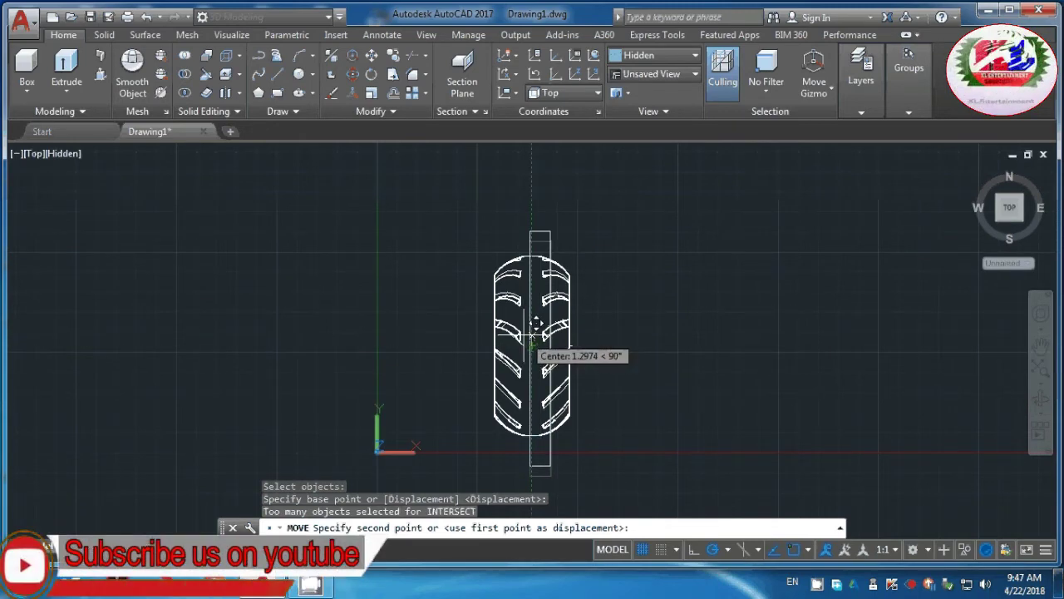
scroll(534, 324, "up", 2)
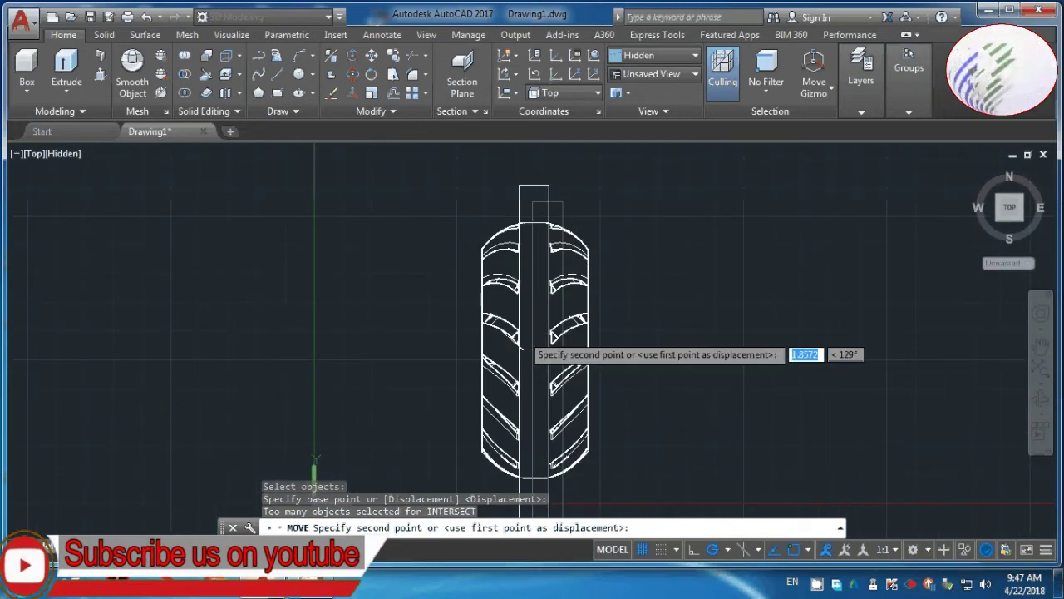
left_click(523, 348)
scroll(613, 332, "down", 2)
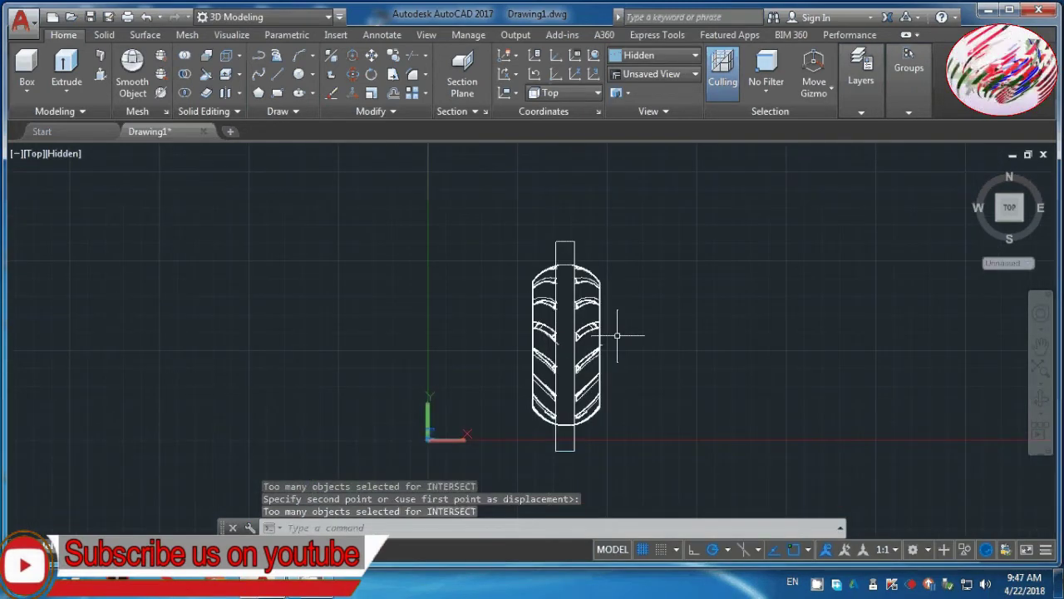
left_click(1040, 402)
mouse_move(817, 373)
left_mouse_down()
mouse_move(903, 311)
mouse_move(983, 302)
mouse_move(959, 329)
mouse_move(926, 325)
mouse_move(812, 356)
left_mouse_up()
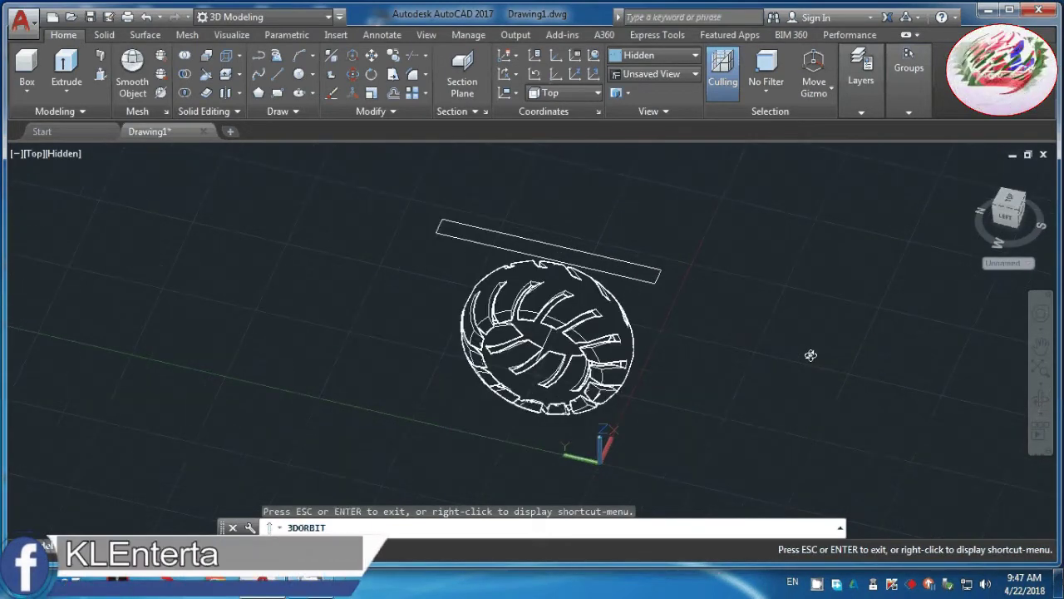
Extrude the thin rectangle into a thick solid plate passing through the tire
key("Escape")
type("EXt")
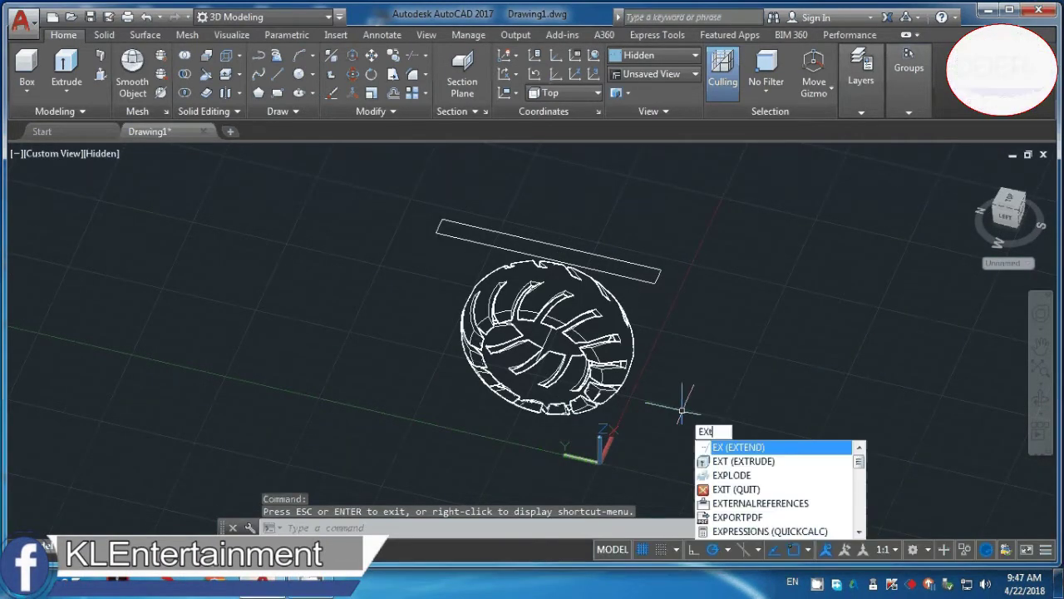
key("Return")
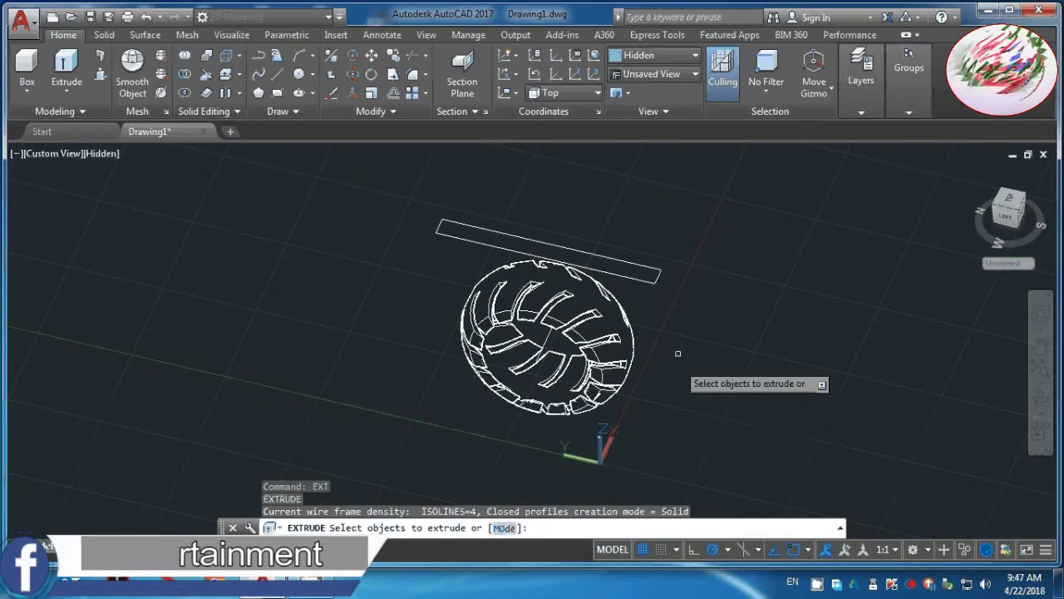
left_click(657, 270)
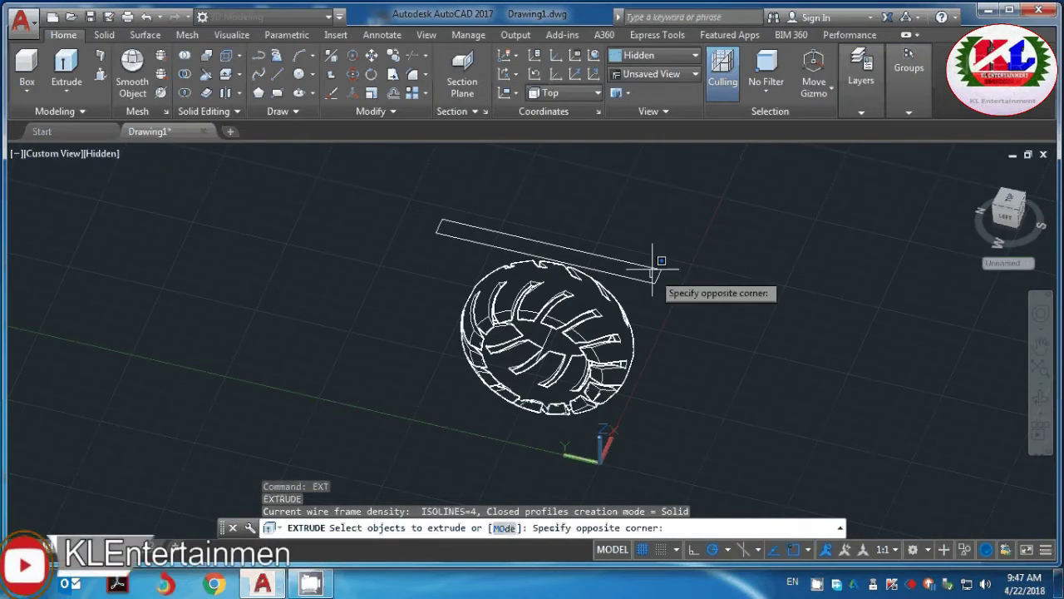
left_click(648, 275)
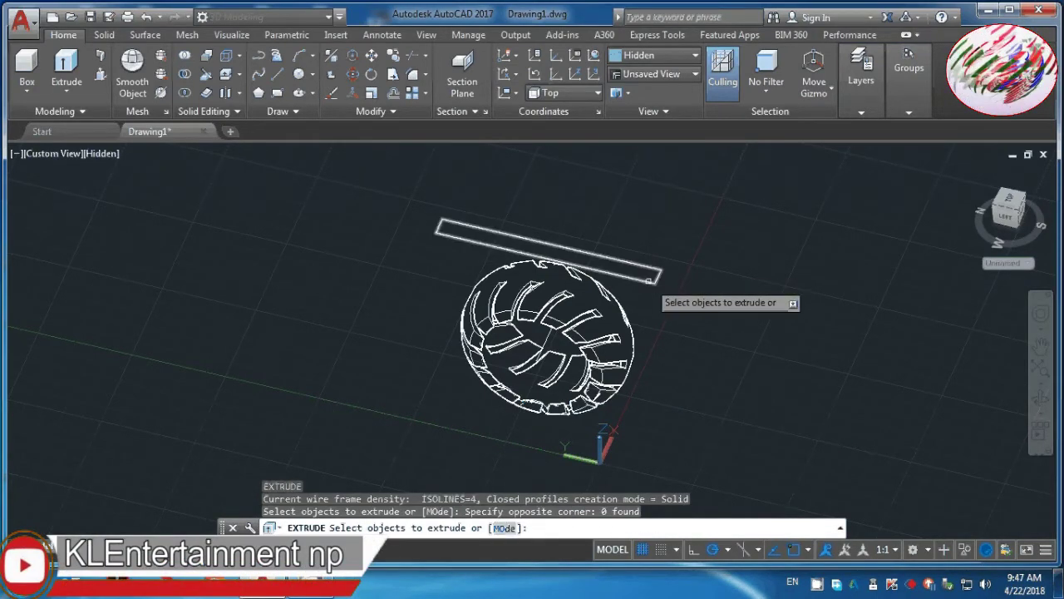
left_click(649, 279)
right_click(649, 279)
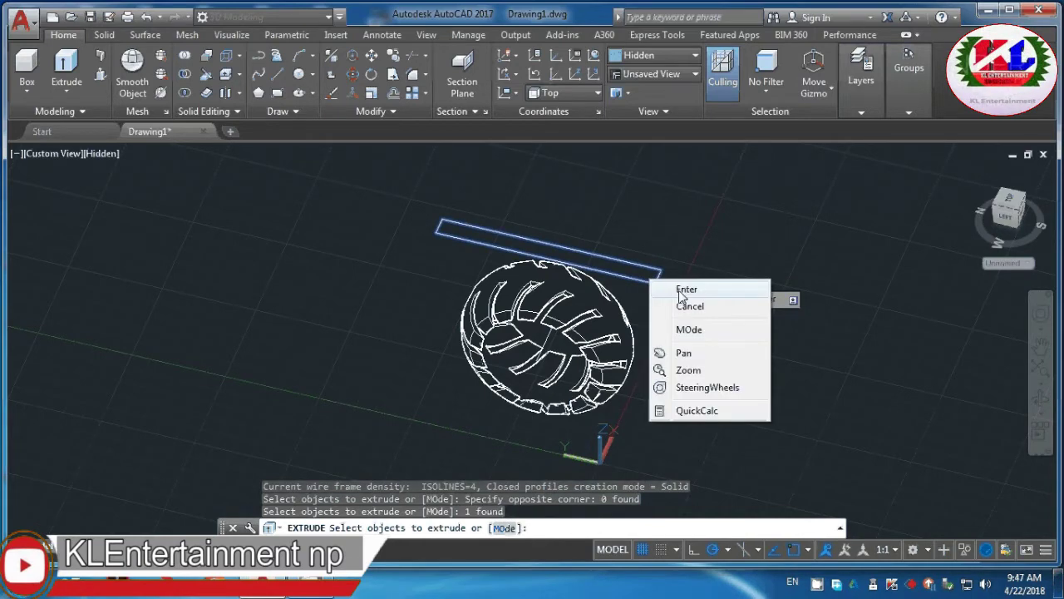
left_click(687, 288)
left_click(613, 428)
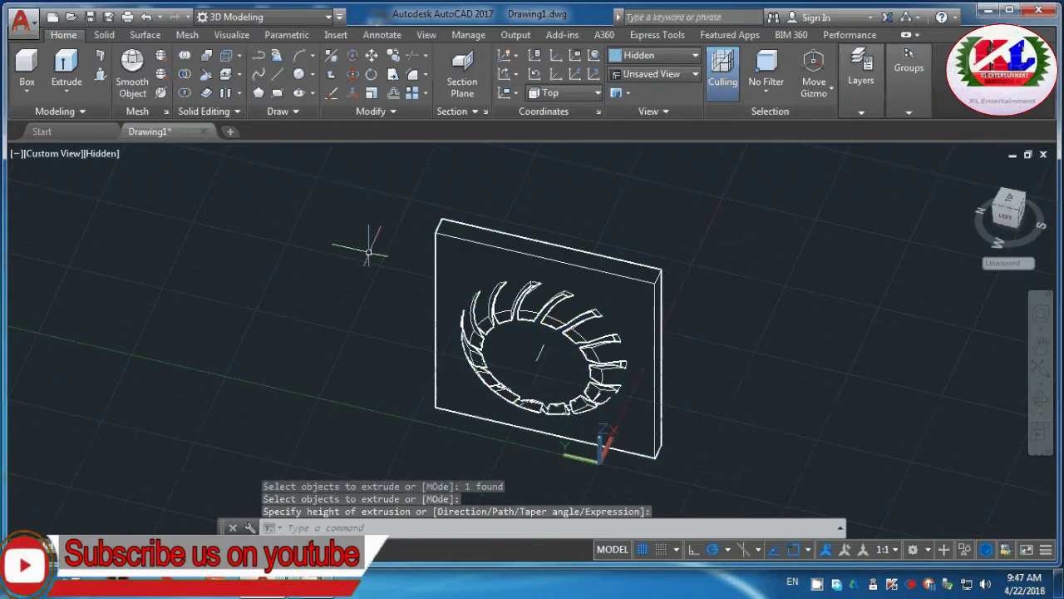
Subtract the plate from the treaded tire to cut a central groove, then orbit to view it
left_click(184, 74)
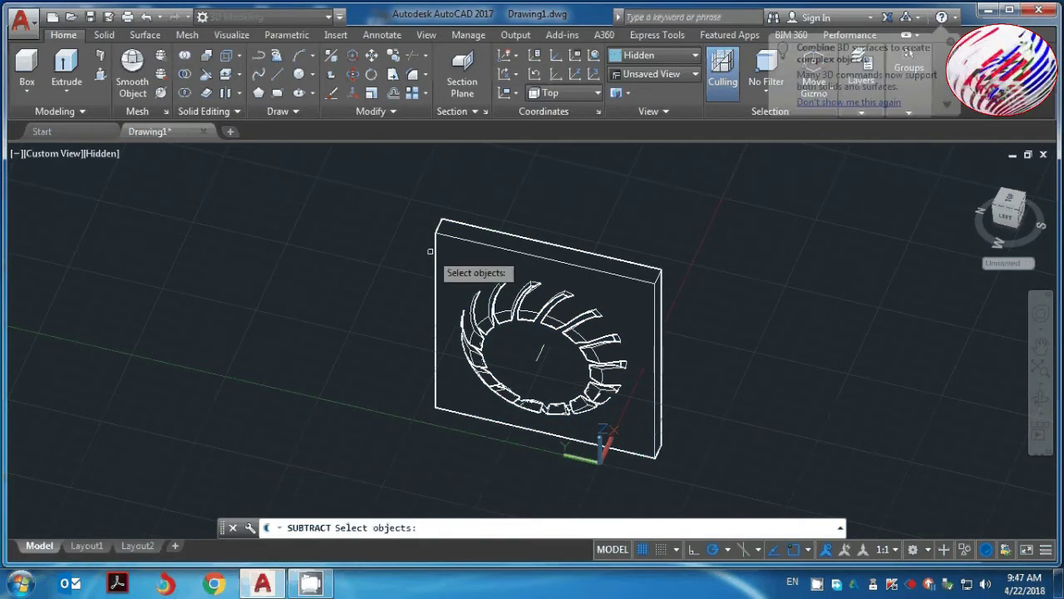
left_click(524, 305)
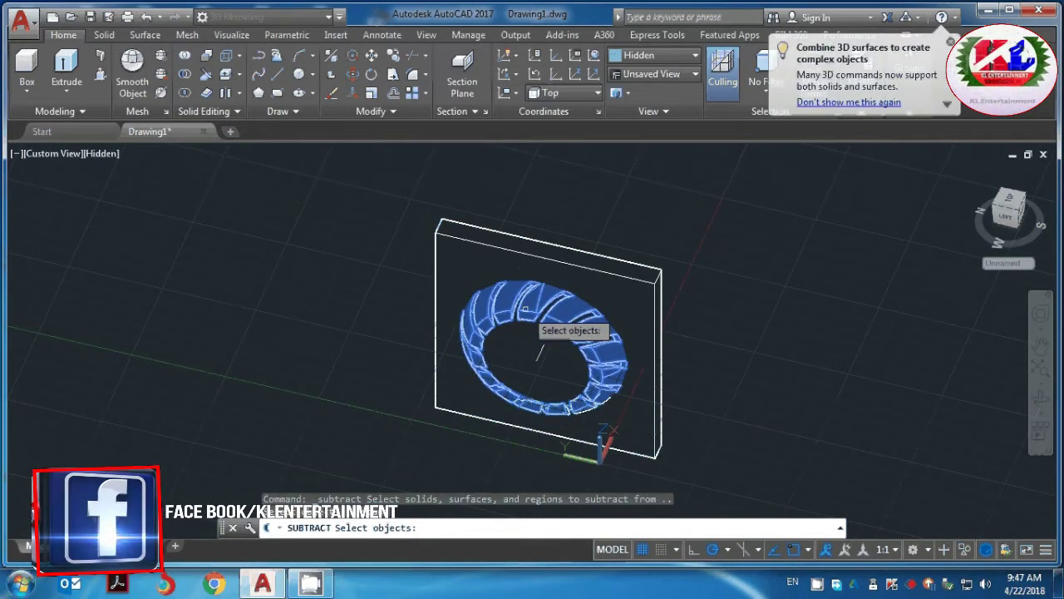
key("Return")
left_click(582, 307)
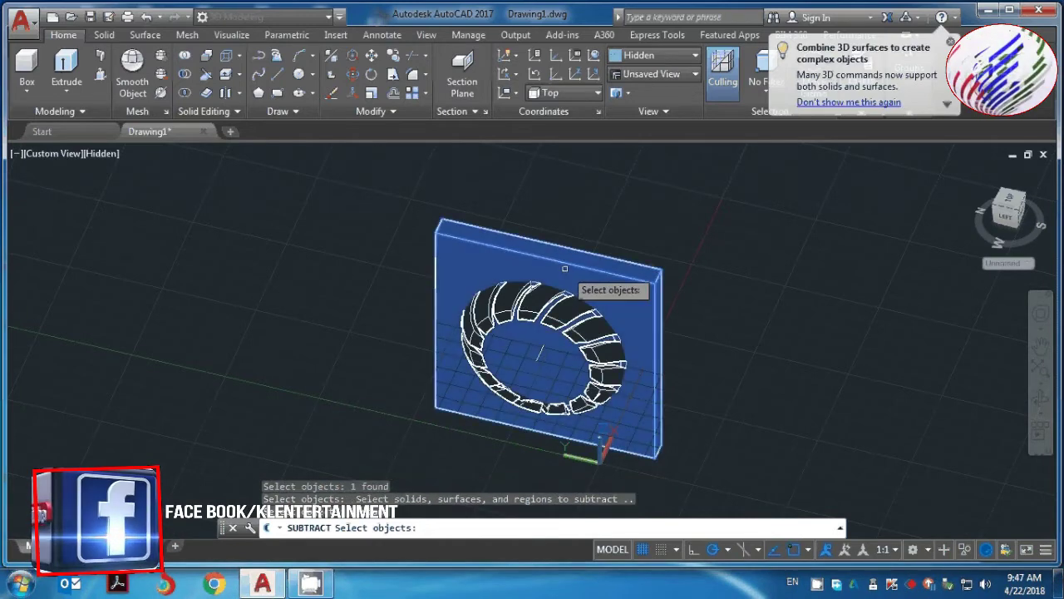
key("Return")
key("Return")
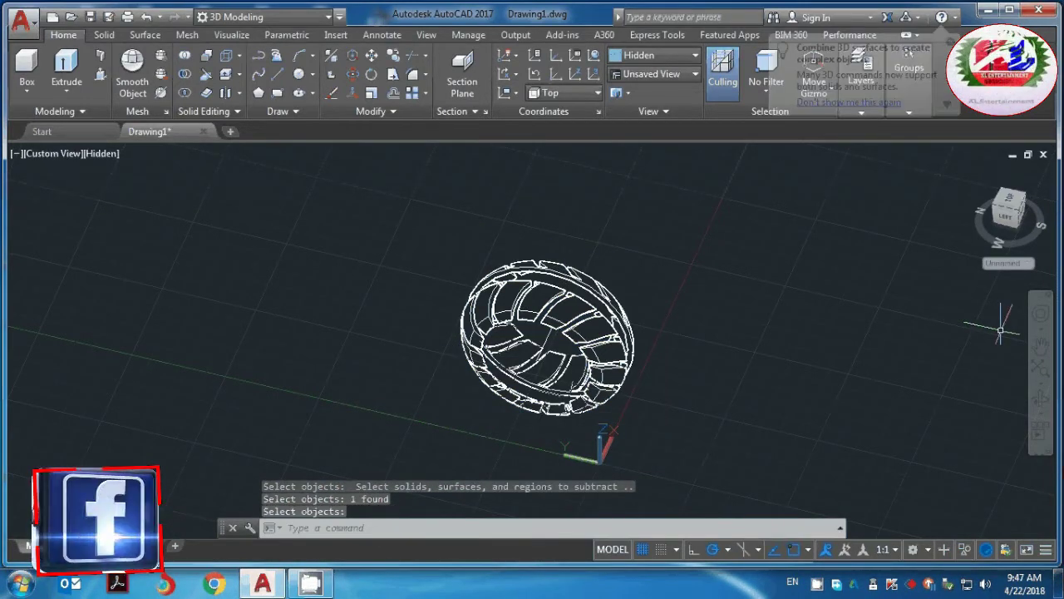
left_click(1041, 399)
mouse_move(966, 378)
left_mouse_down()
mouse_move(703, 391)
mouse_move(661, 341)
mouse_move(703, 361)
mouse_move(739, 485)
mouse_move(723, 472)
mouse_move(734, 473)
left_mouse_up()
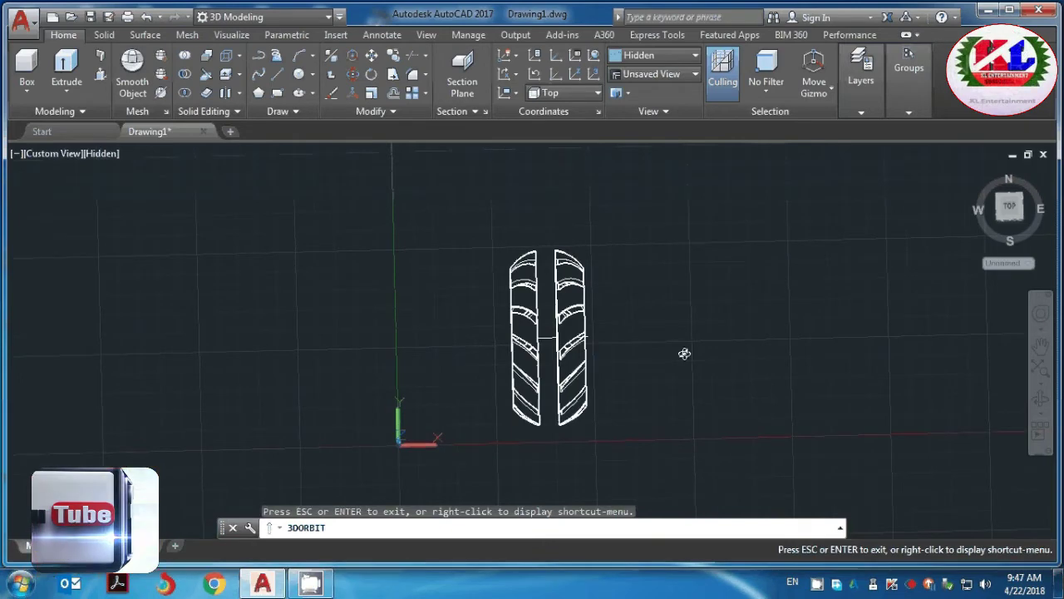
Return to the Top view of the tire
key("Escape")
left_click(54, 153)
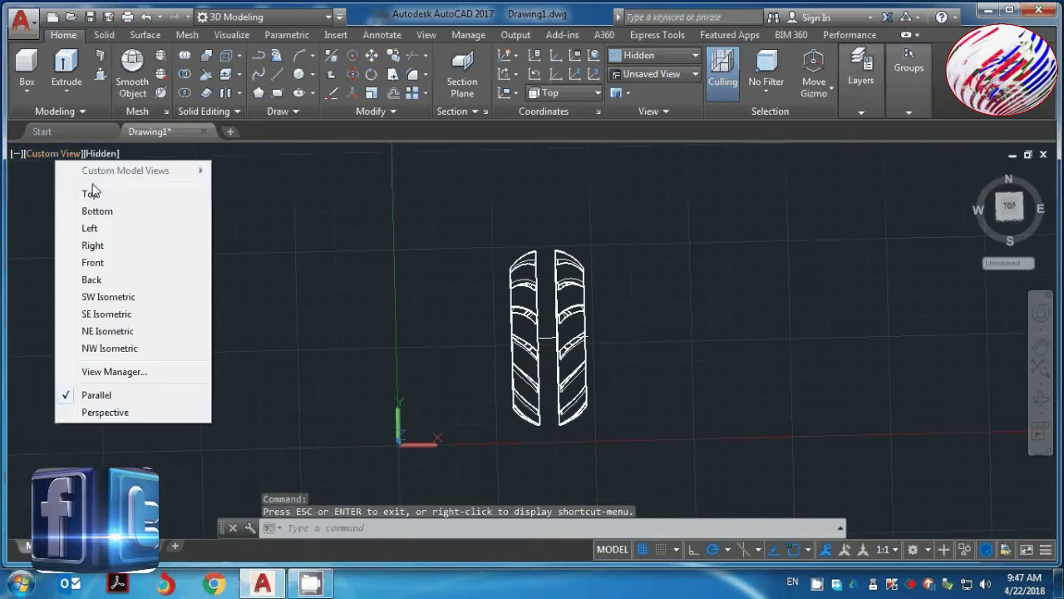
left_click(62, 192)
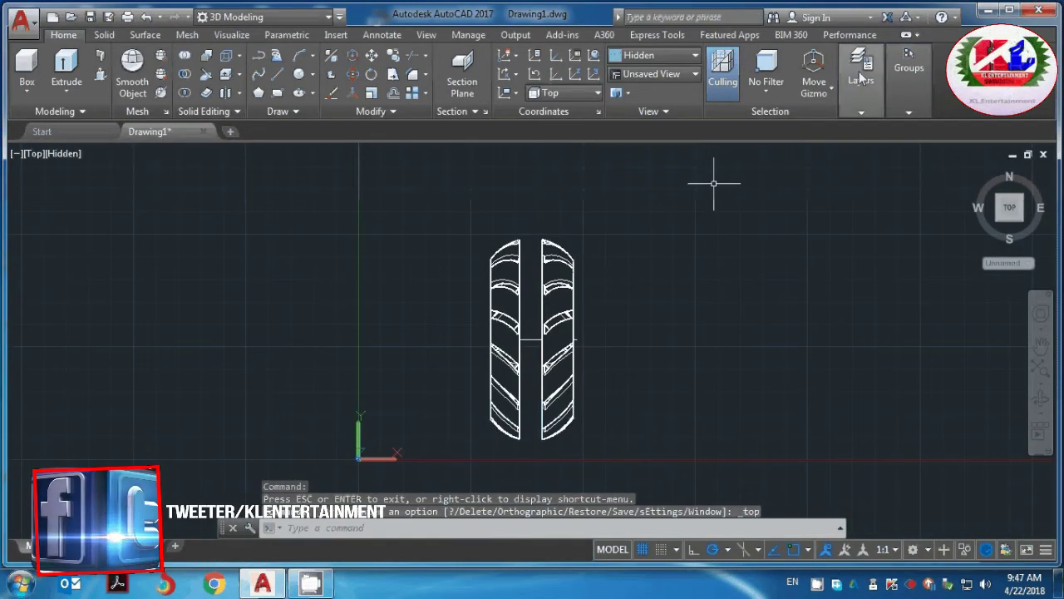
Select the grooved tire solid and reassign it to Layer2
left_click(861, 80)
left_click(950, 131)
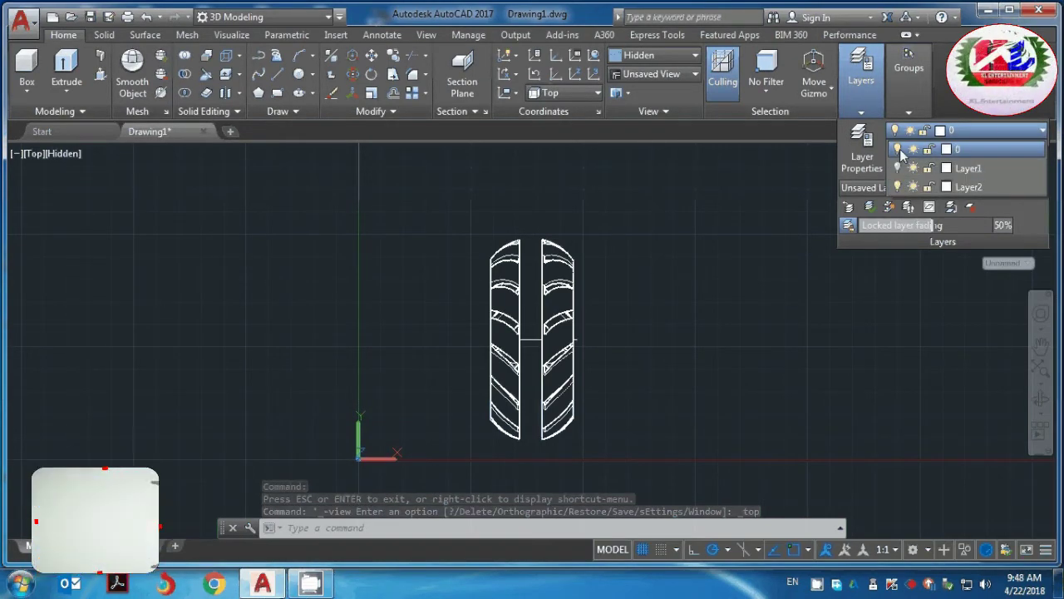
left_click(550, 249)
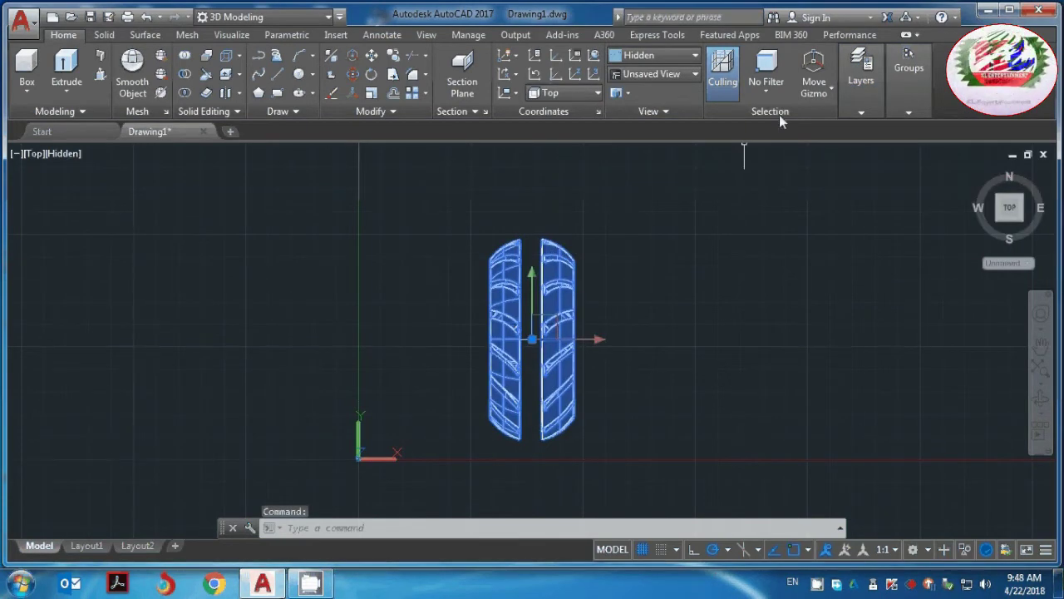
left_click(856, 90)
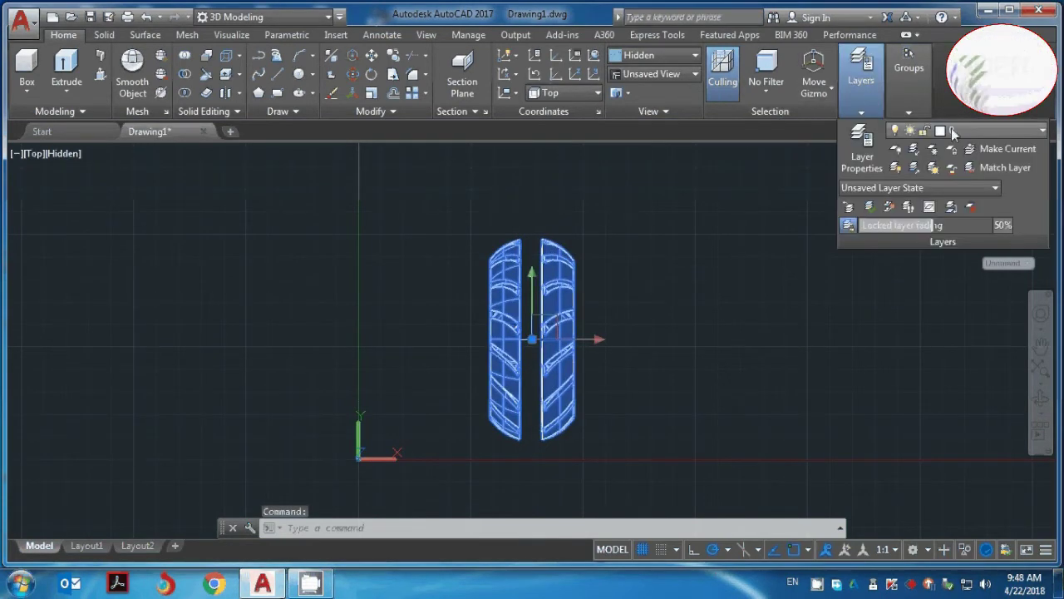
left_click(989, 131)
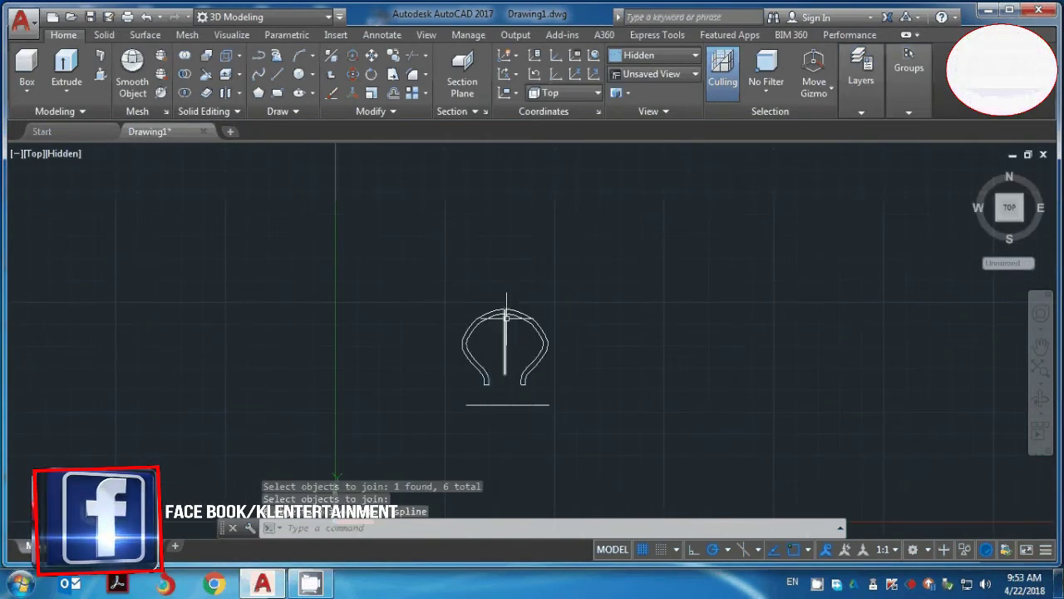
Delete the profile's vertical centre line
left_click(505, 320)
key("Delete")
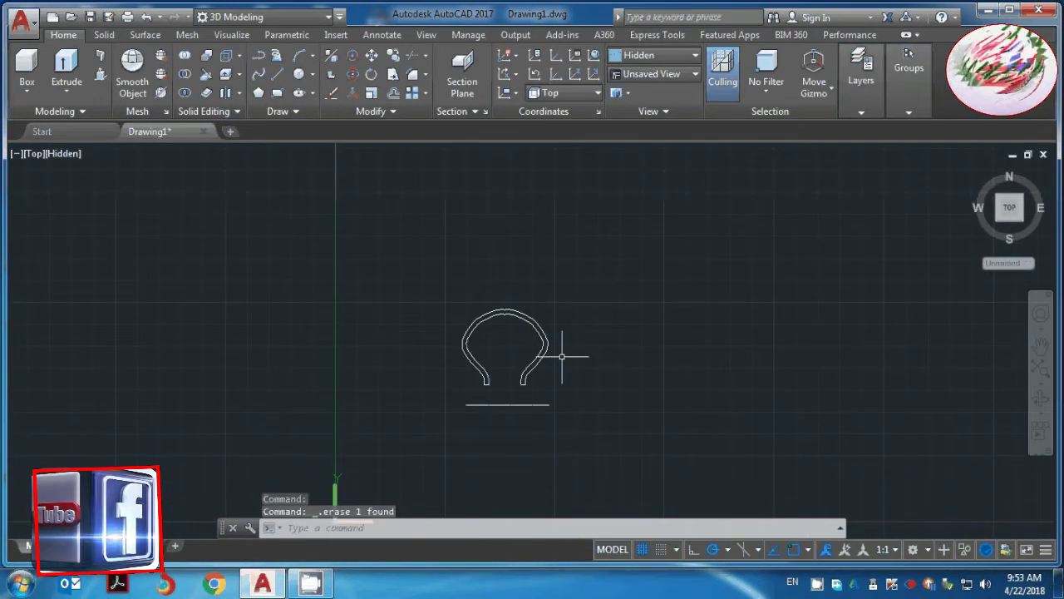
scroll(510, 301, "up", 2)
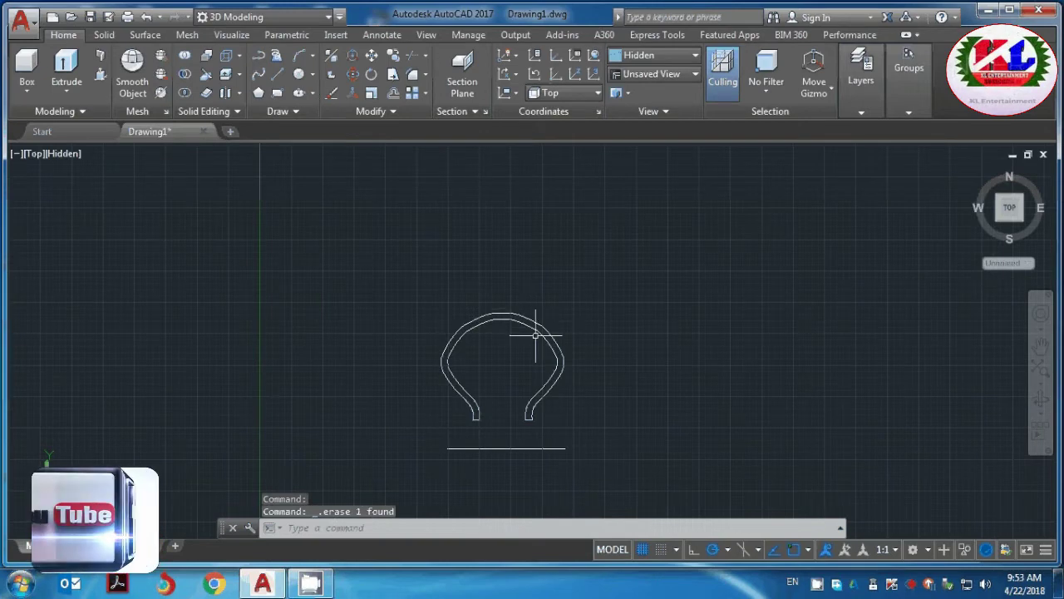
Revolve the tire profile 360° about the horizontal line, picking its left and right endpoints as the axis
type("REv")
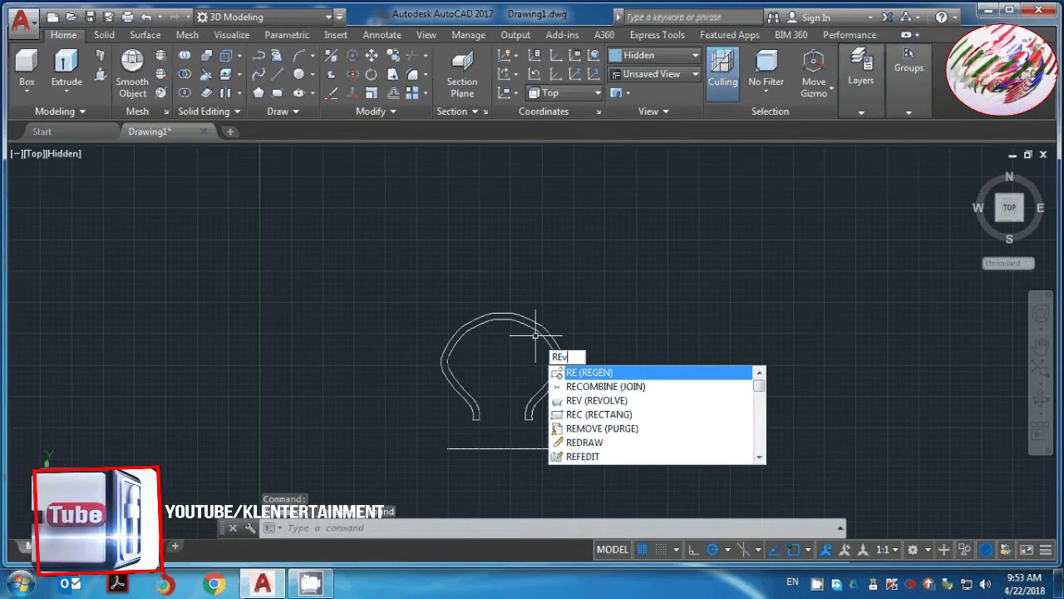
key("Return")
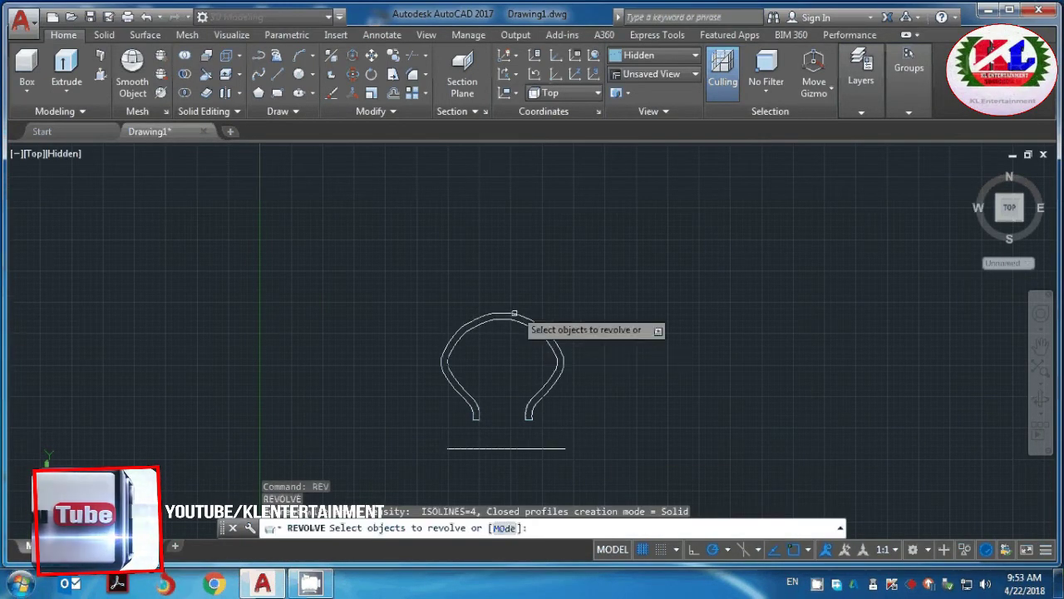
left_click(513, 316)
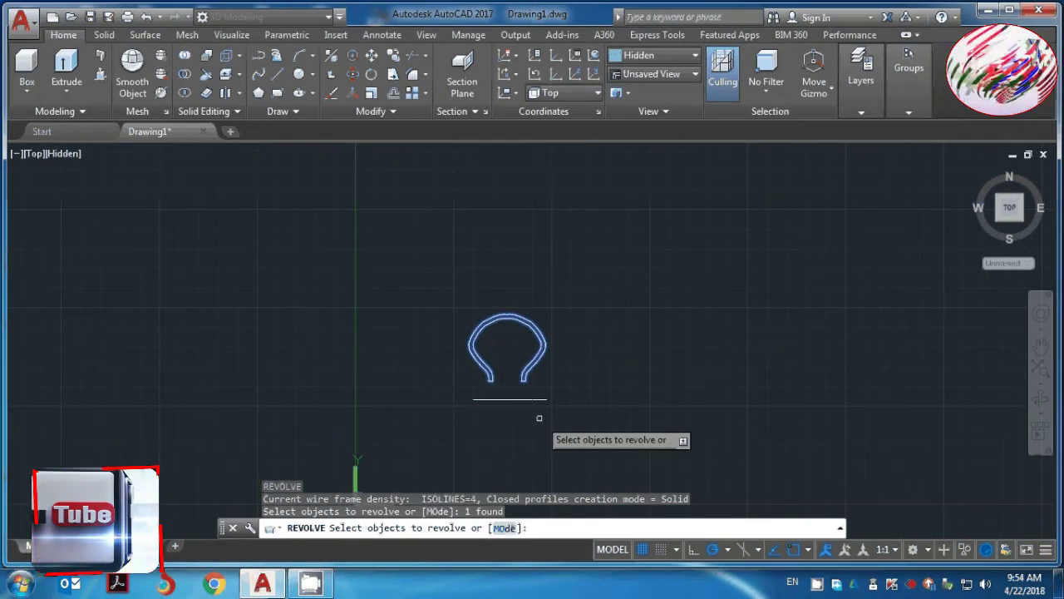
key("Return")
scroll(471, 401, "up", 2)
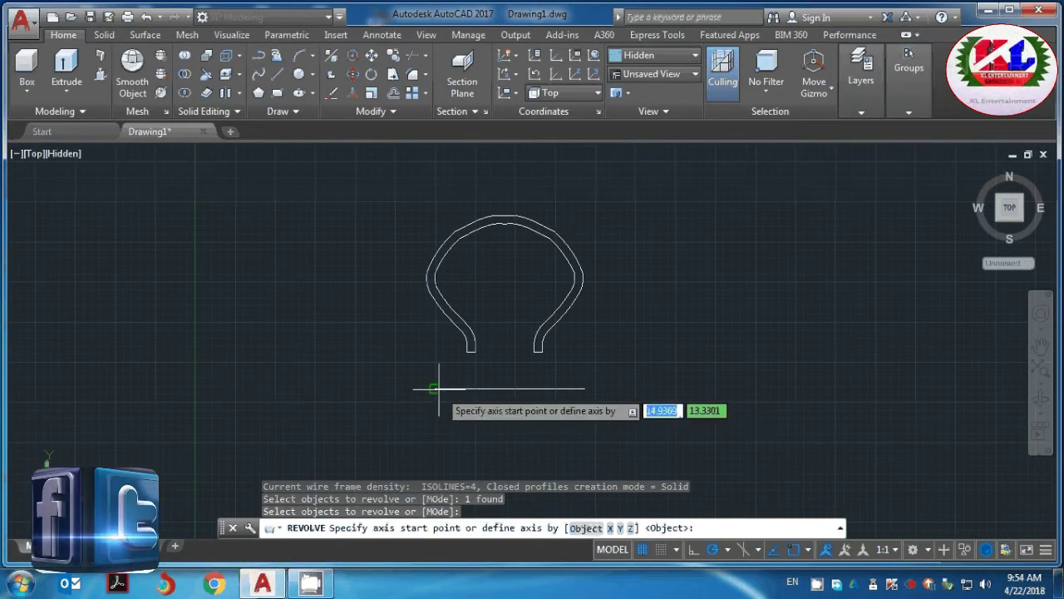
left_click(434, 388)
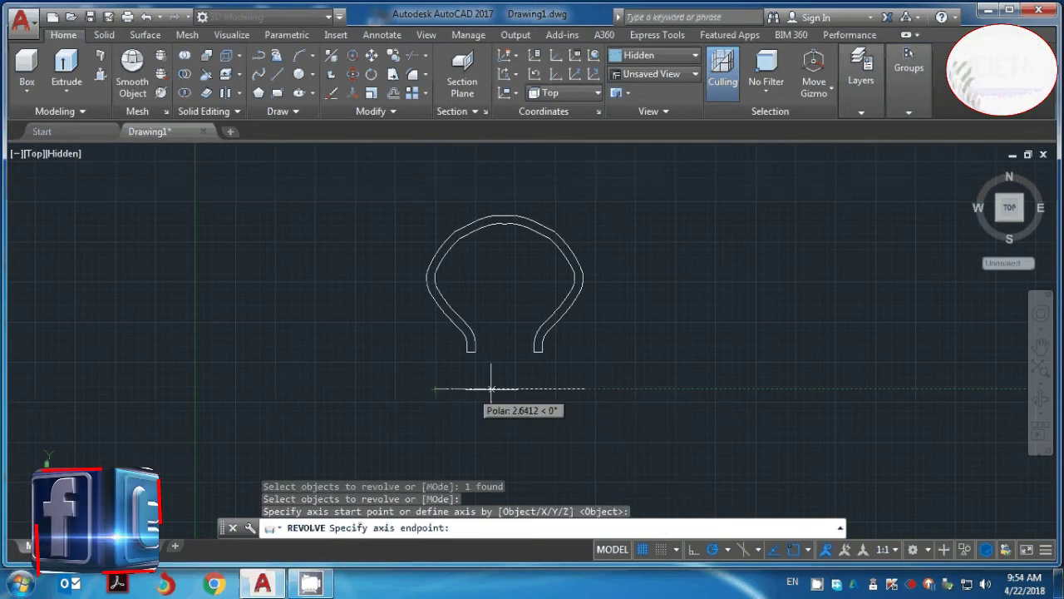
left_click(585, 388)
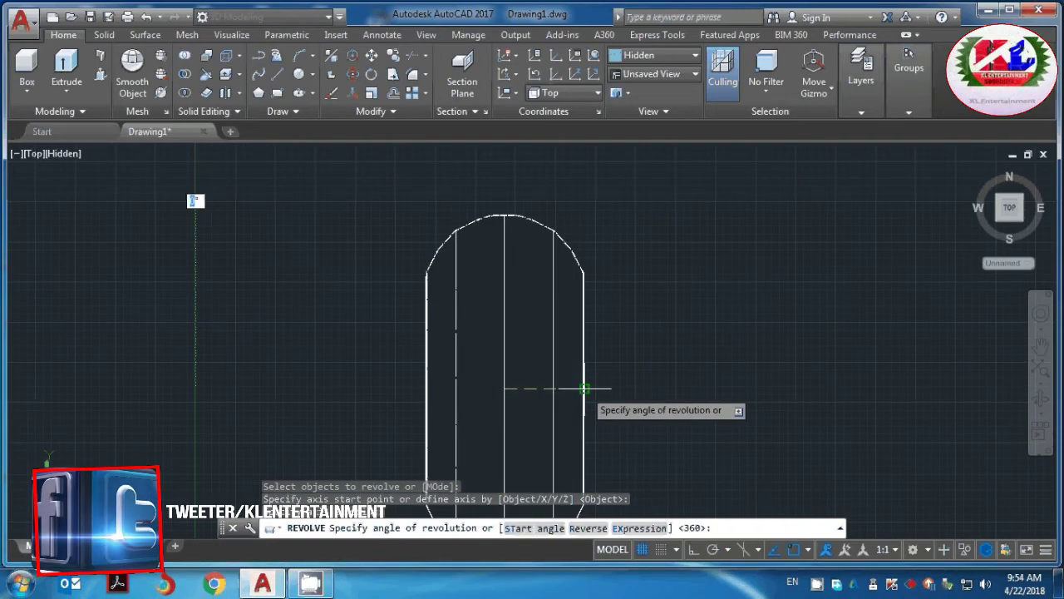
key("Return")
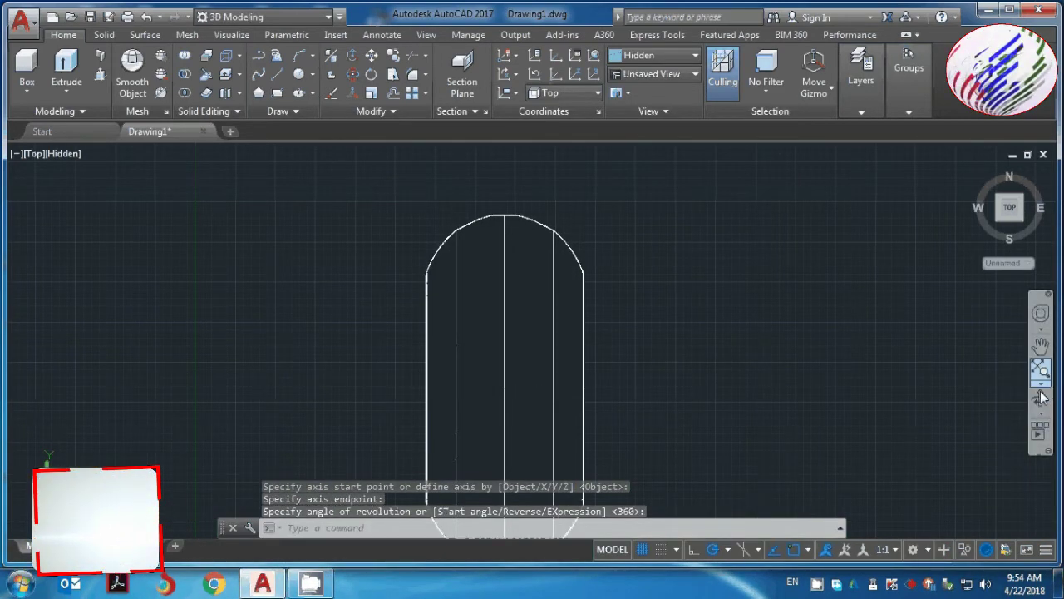
Orbit the revolved tire body to a tilted 3D view
left_click(1040, 397)
mouse_move(898, 372)
left_mouse_down()
mouse_move(784, 344)
mouse_move(739, 278)
mouse_move(759, 233)
mouse_move(694, 256)
left_mouse_up()
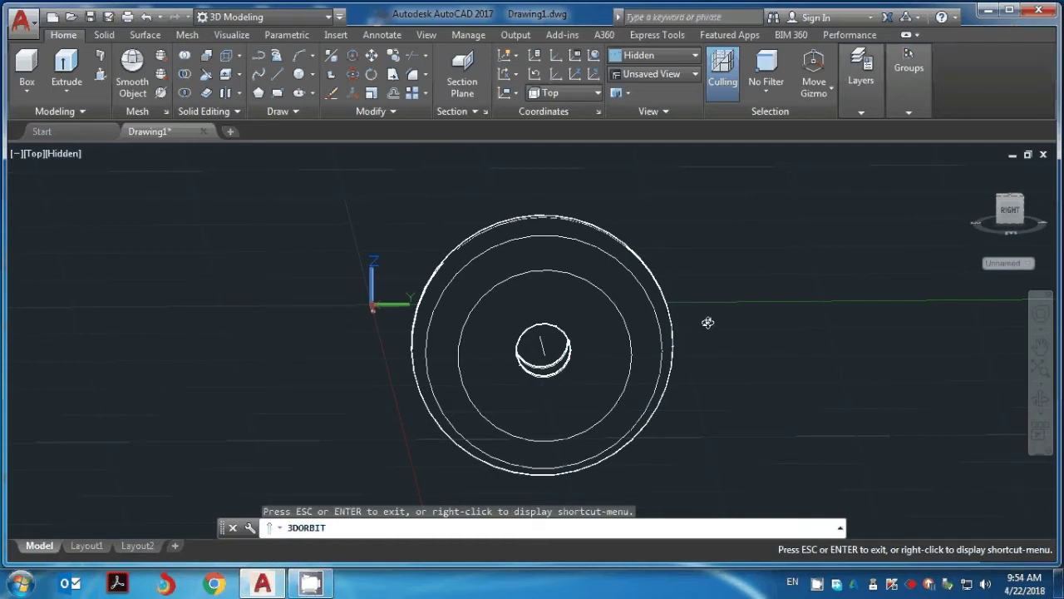
left_click(281, 581)
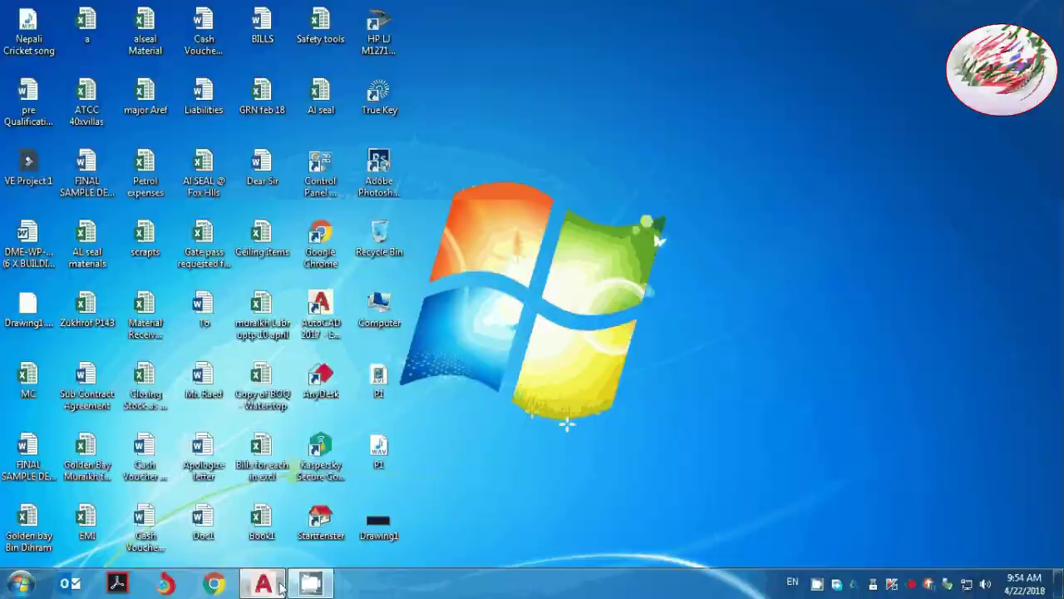
left_click(281, 584)
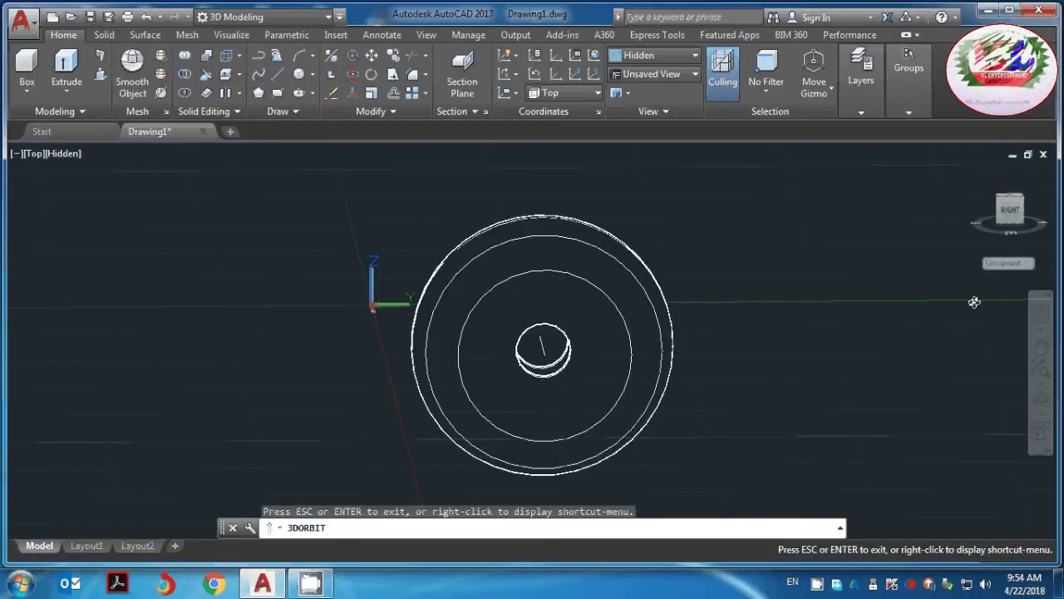
key("Escape")
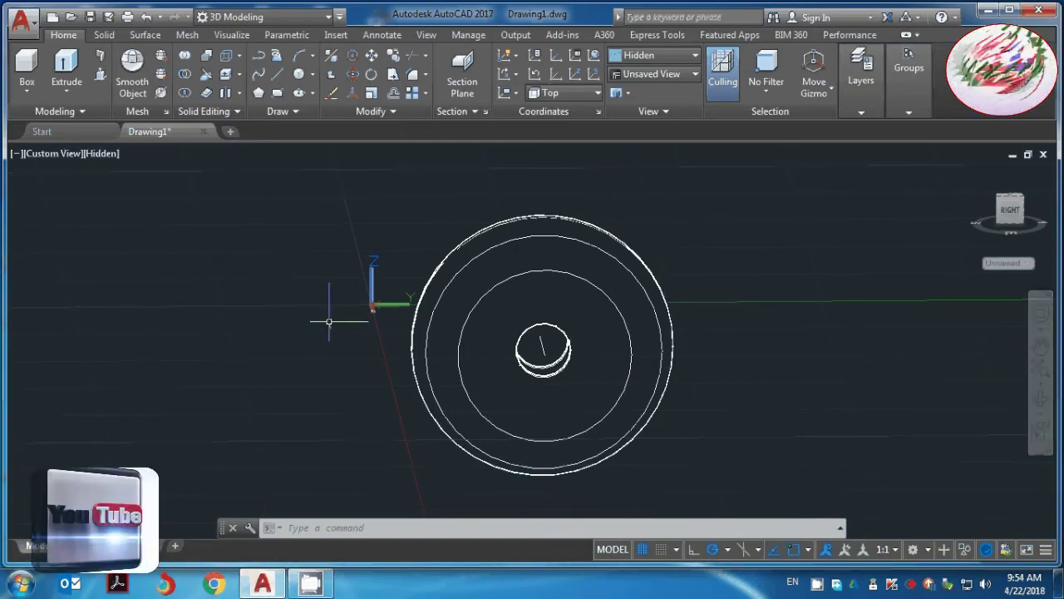
Return to the Top view and apply the Realistic visual style
left_click(71, 157)
left_click(116, 195)
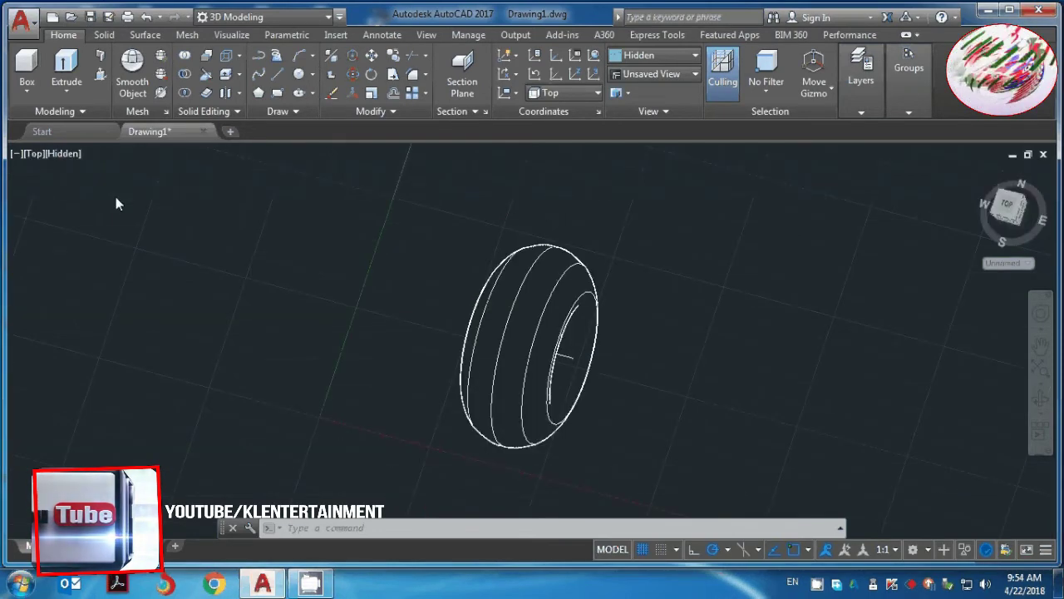
scroll(549, 281, "up", 2)
scroll(545, 283, "up", 5)
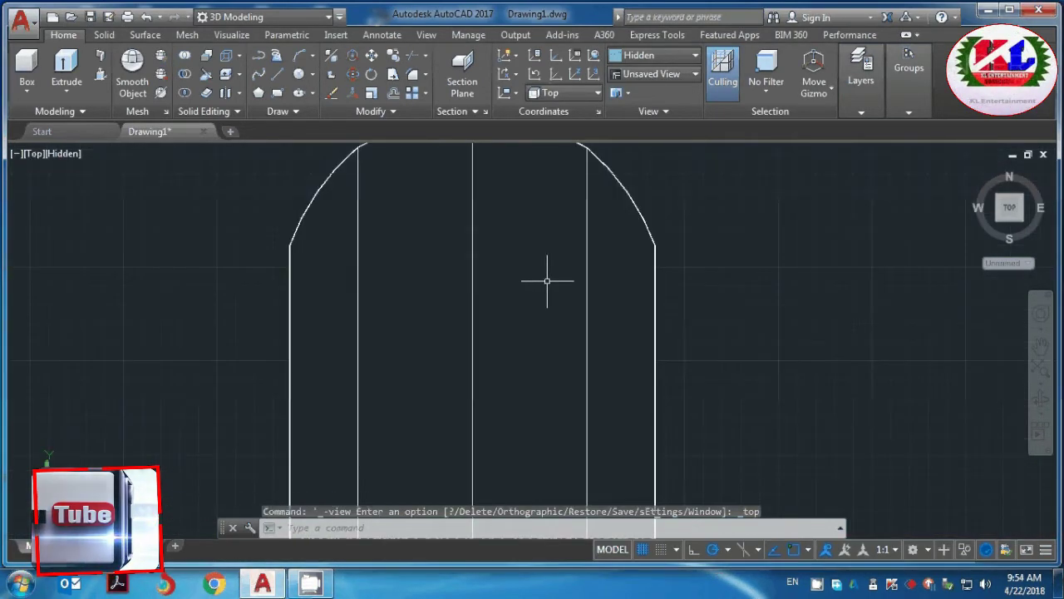
left_click(689, 62)
left_click(834, 91)
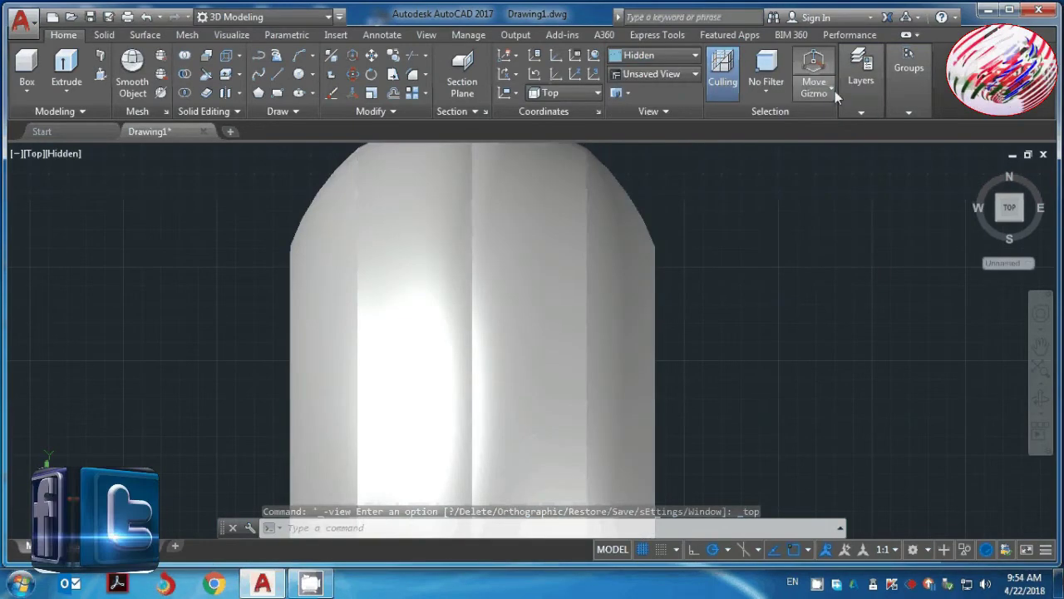
Orbit the shaded tire to a couple of tilted angles
left_click(1040, 399)
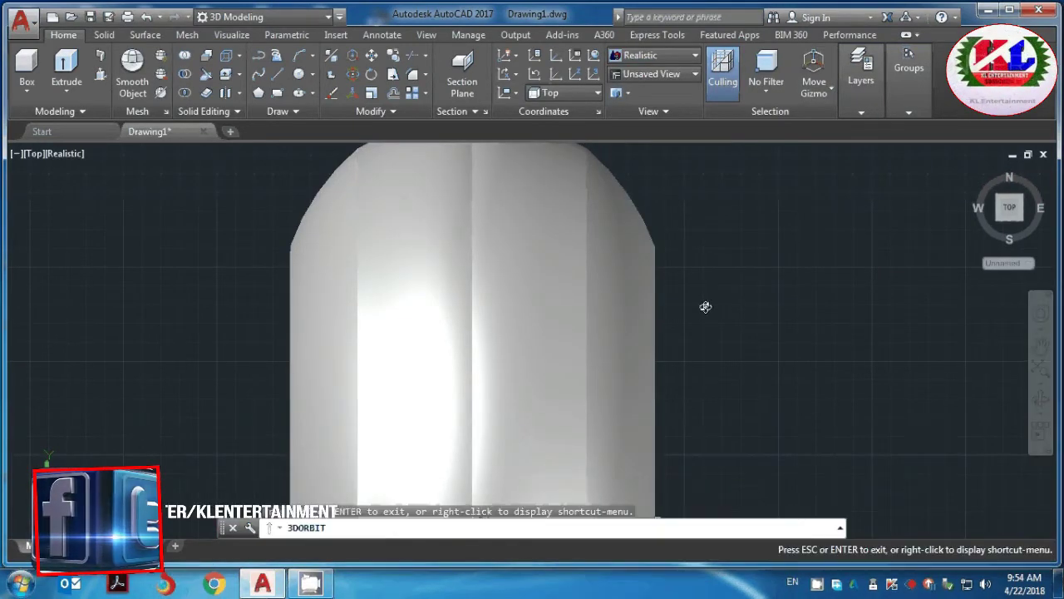
mouse_move(706, 305)
left_mouse_down()
mouse_move(791, 209)
mouse_move(713, 270)
left_mouse_up()
scroll(713, 270, "down", 3)
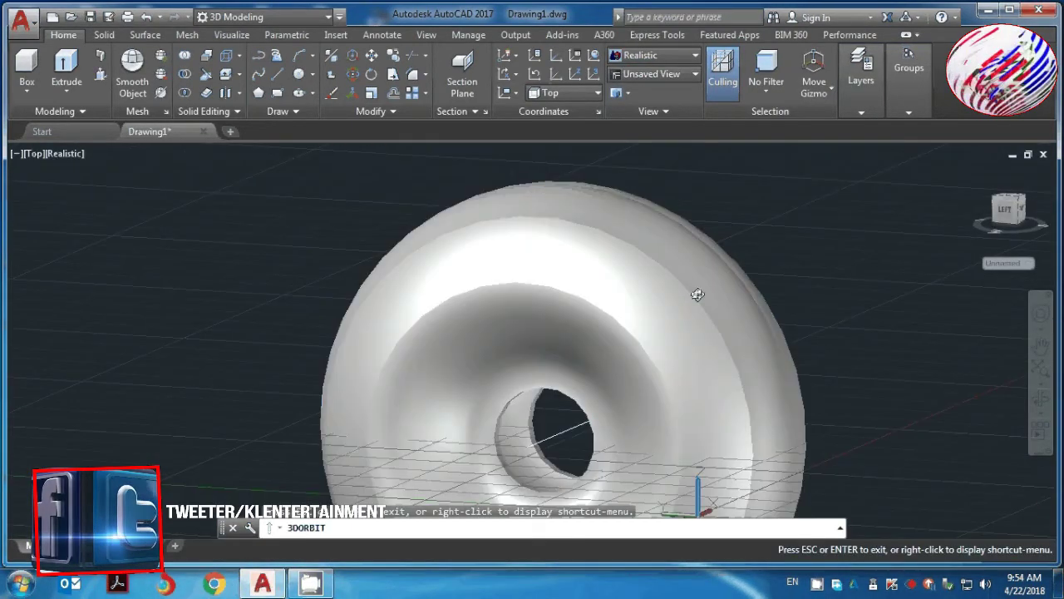
scroll(693, 290, "down", 2)
mouse_move(689, 309)
left_mouse_down()
mouse_move(720, 285)
mouse_move(717, 335)
mouse_move(563, 373)
mouse_move(537, 273)
mouse_move(504, 371)
mouse_move(628, 411)
mouse_move(686, 316)
left_mouse_up()
Undo the orbit, Realistic style, zoom and view changes back to the flat profile
key("Escape")
key("ctrl+z")
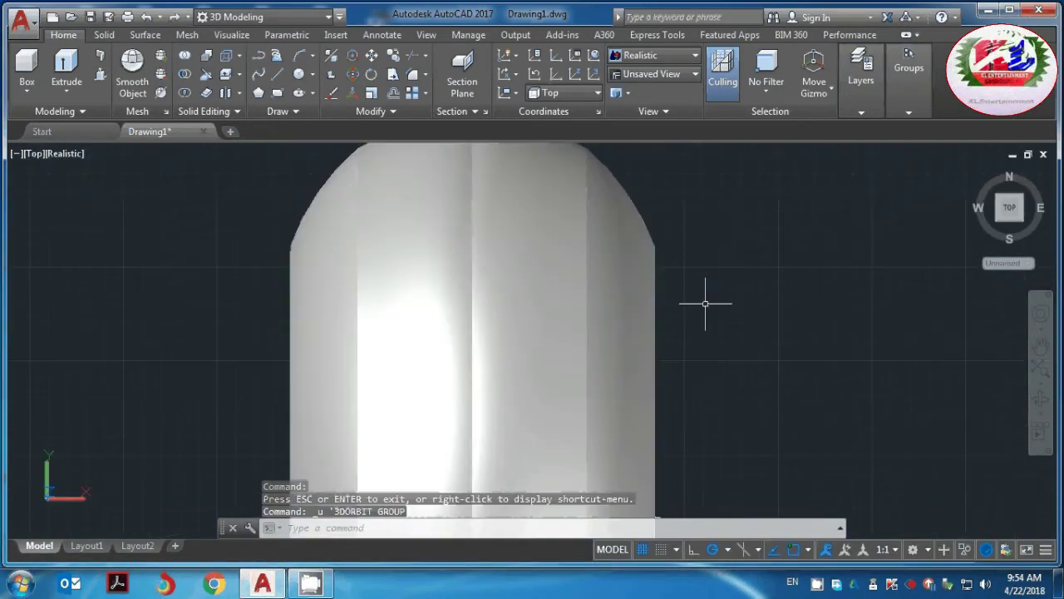
key("ctrl+z")
key("ctrl+z")
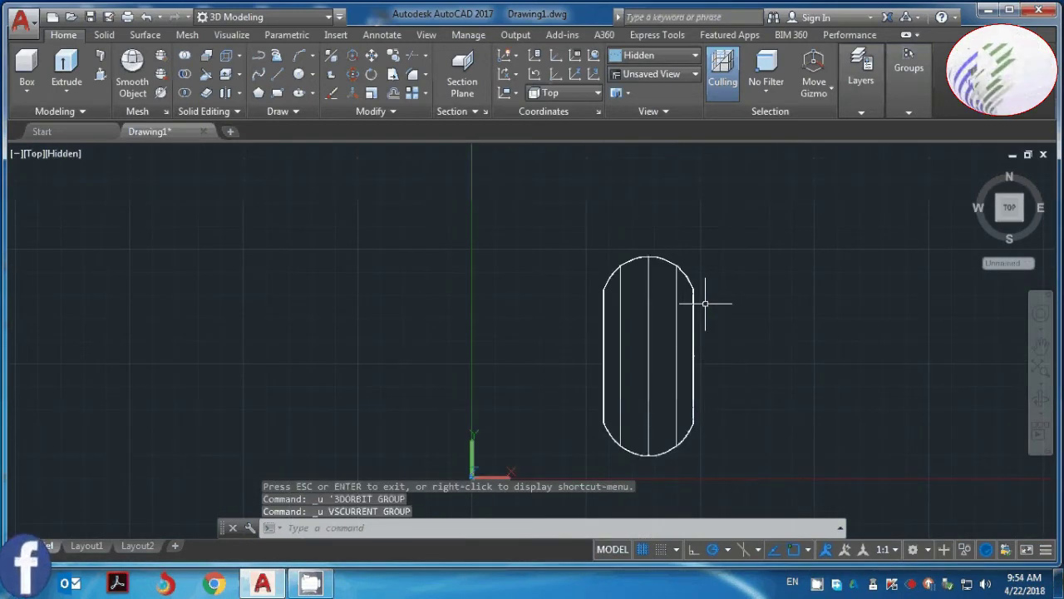
key("ctrl+z")
key("ctrl+z")
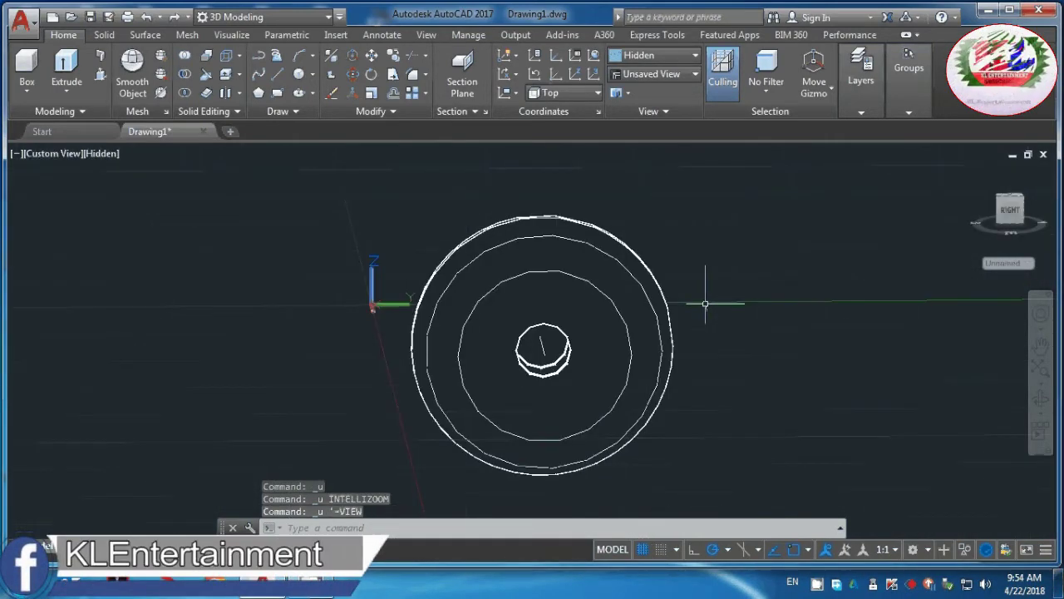
key("ctrl+z")
key("ctrl+z")
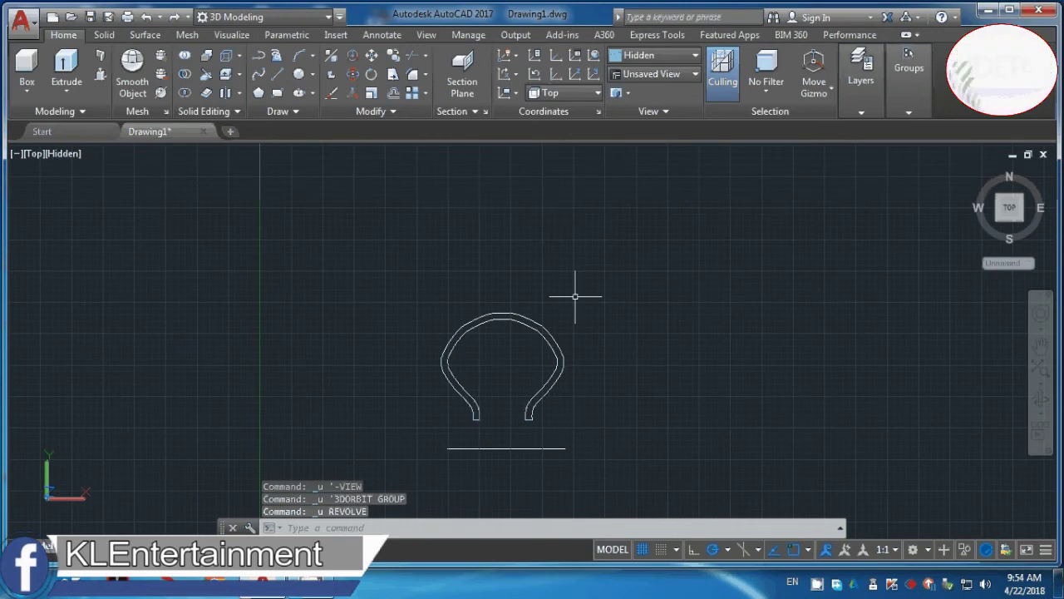
Save the drawing
key("ctrl+s")
scroll(542, 324, "down", 2)
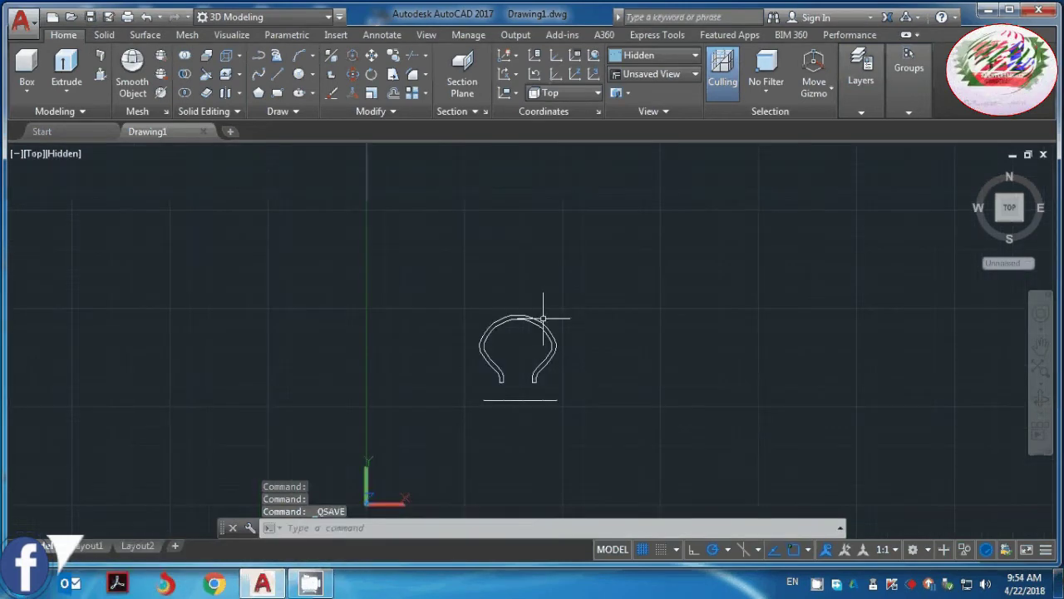
scroll(544, 341, "up", 2)
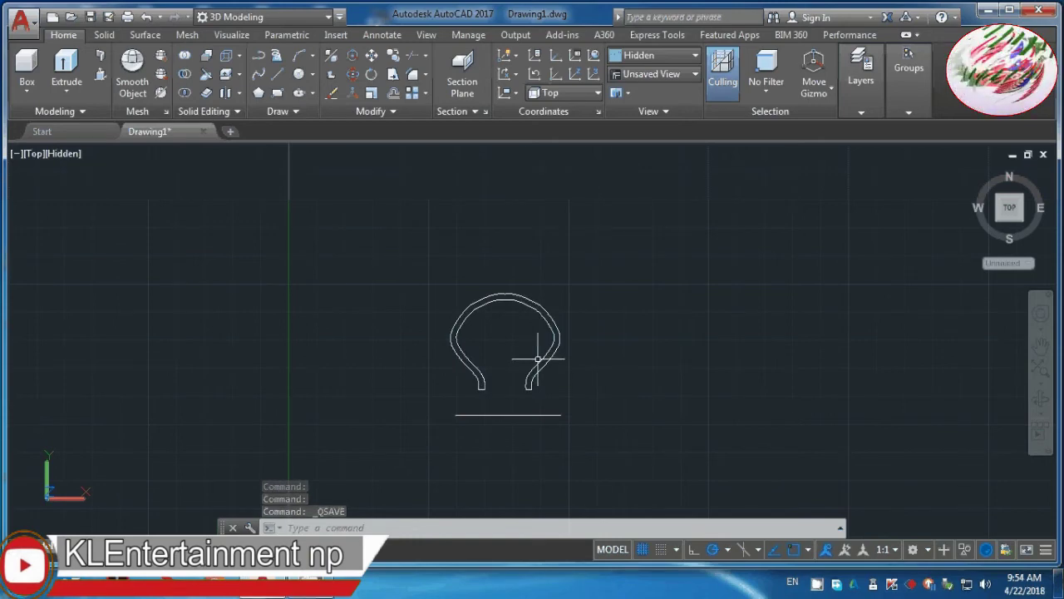
Revolve the profile 360° with REV, using the axis line's left and right endpoints
type("rev")
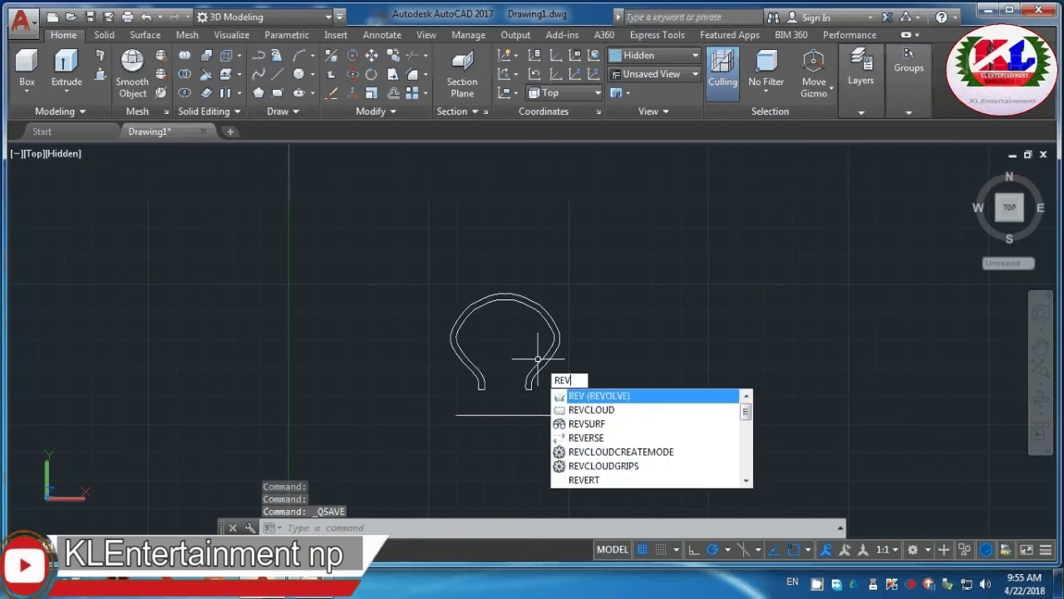
key("Return")
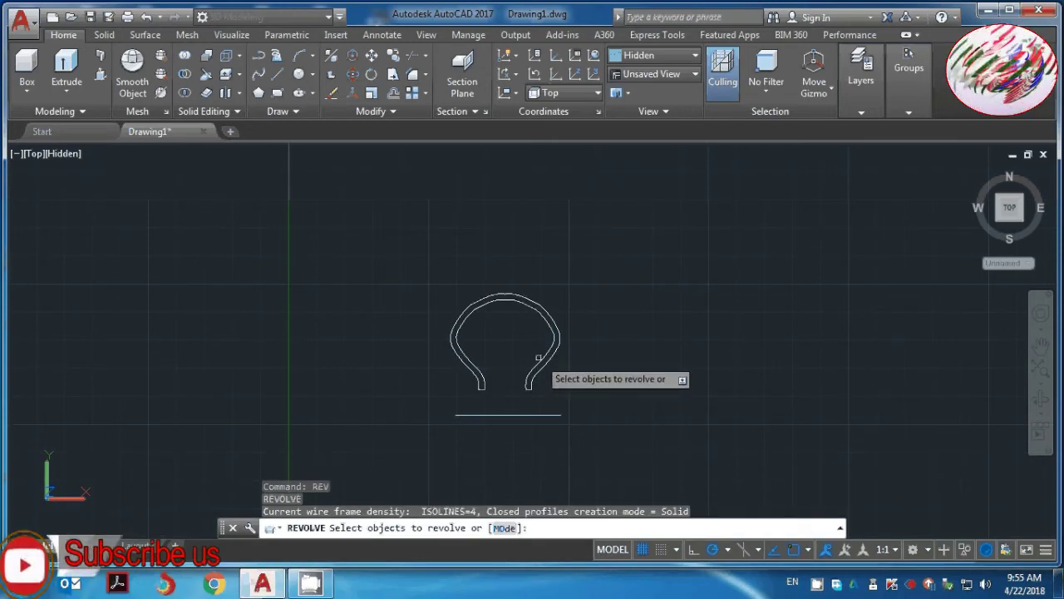
left_click(556, 332)
key("Return")
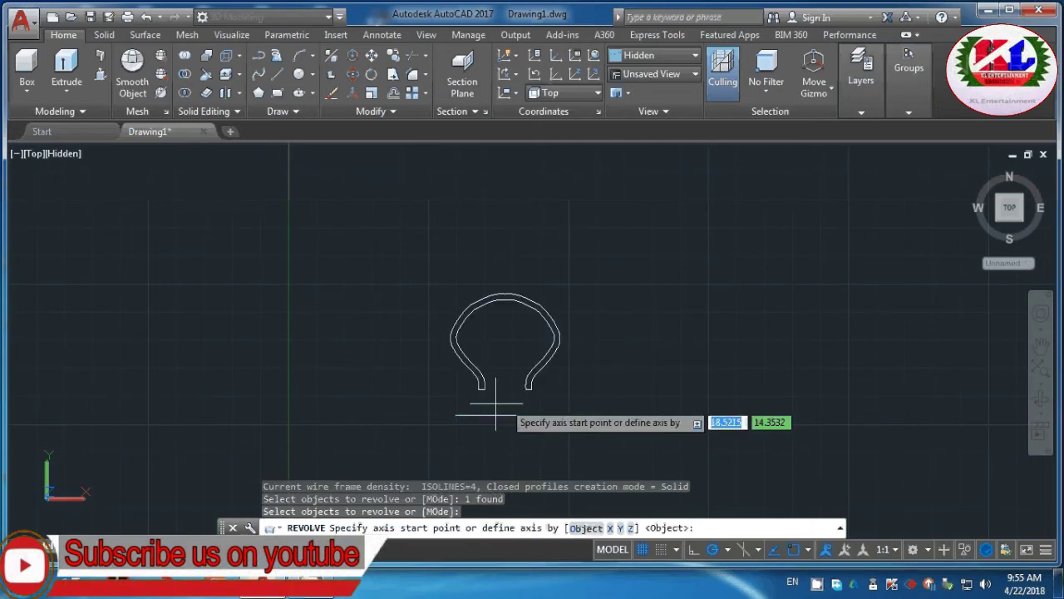
left_click(456, 414)
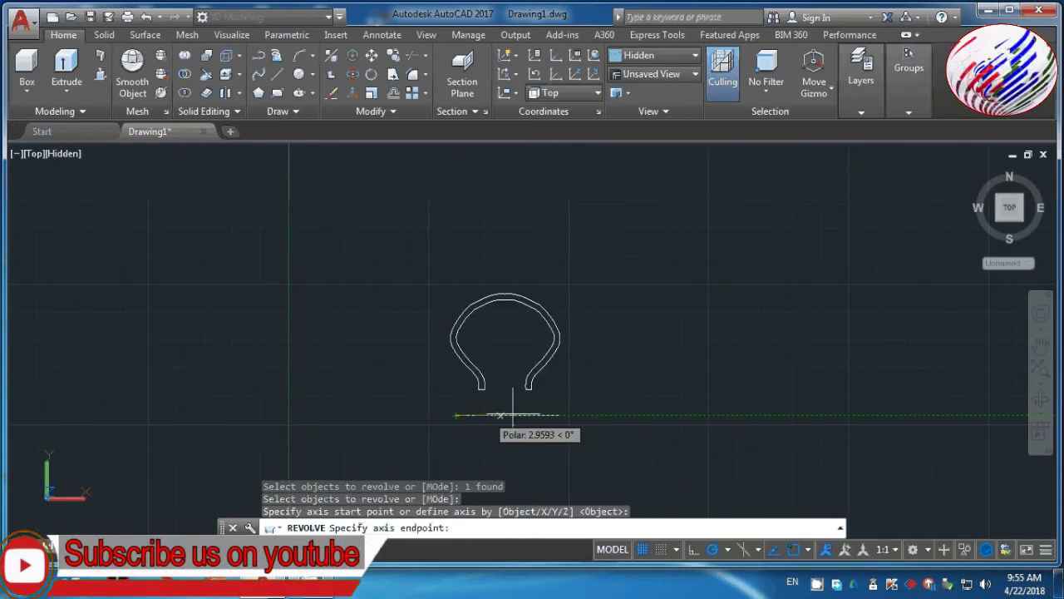
left_click(561, 414)
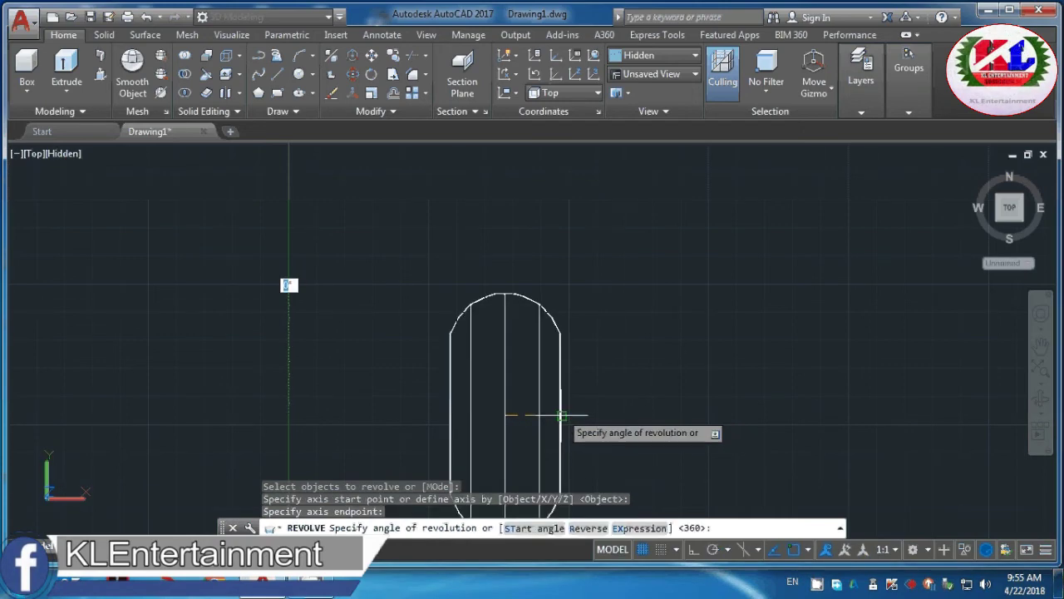
key("Return")
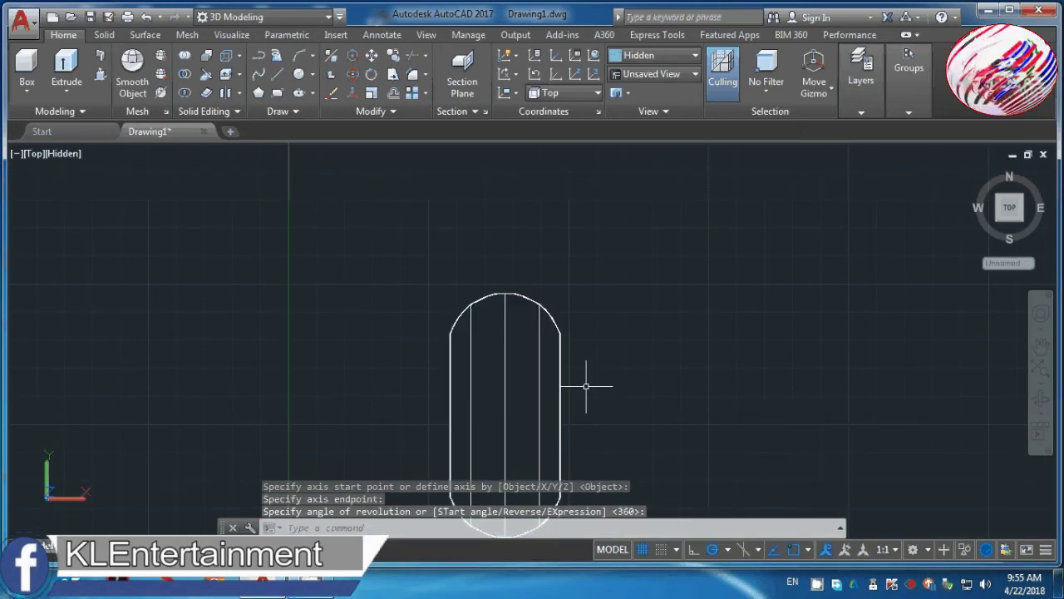
scroll(586, 387, "down", 4)
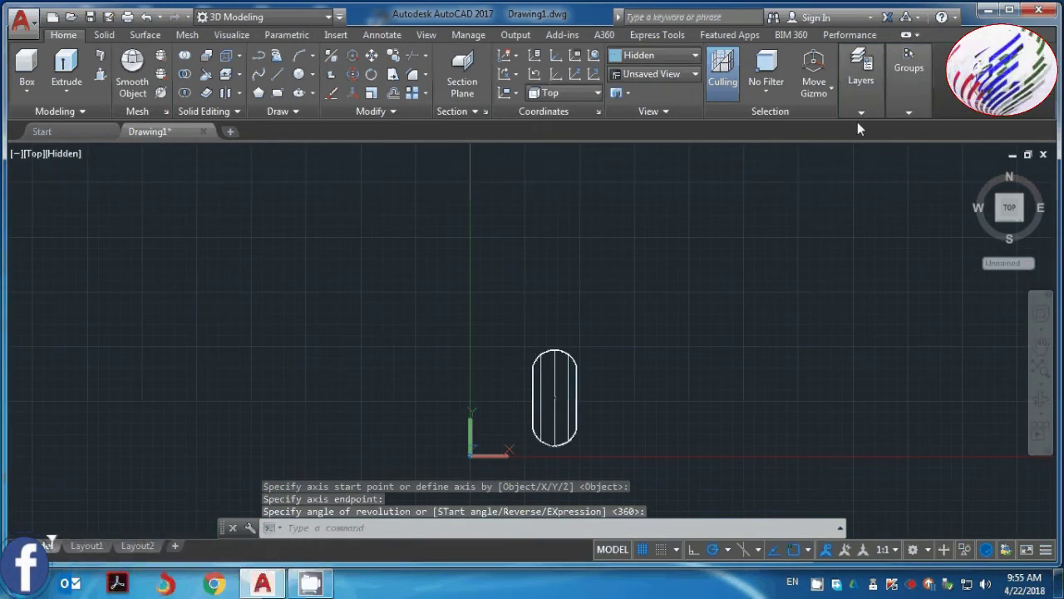
Turn Layer2 on to show the tread lines
left_click(865, 98)
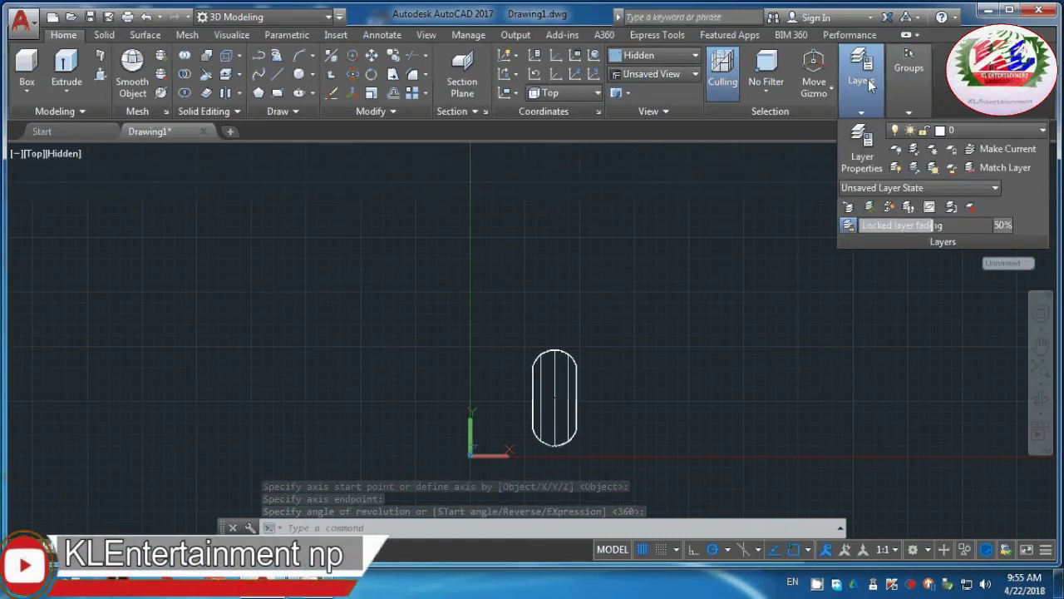
left_click(985, 130)
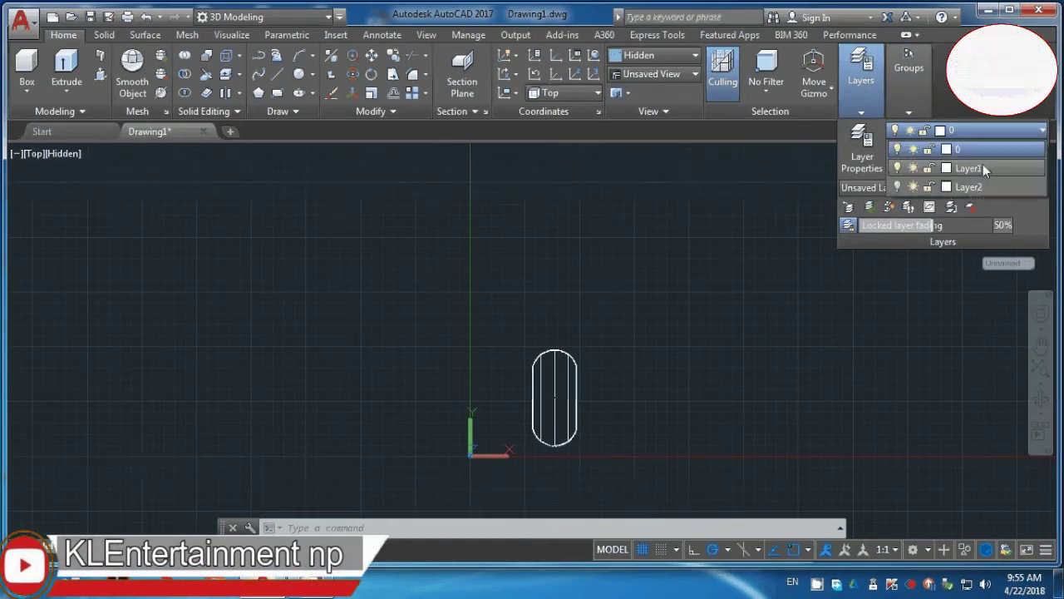
left_click(899, 187)
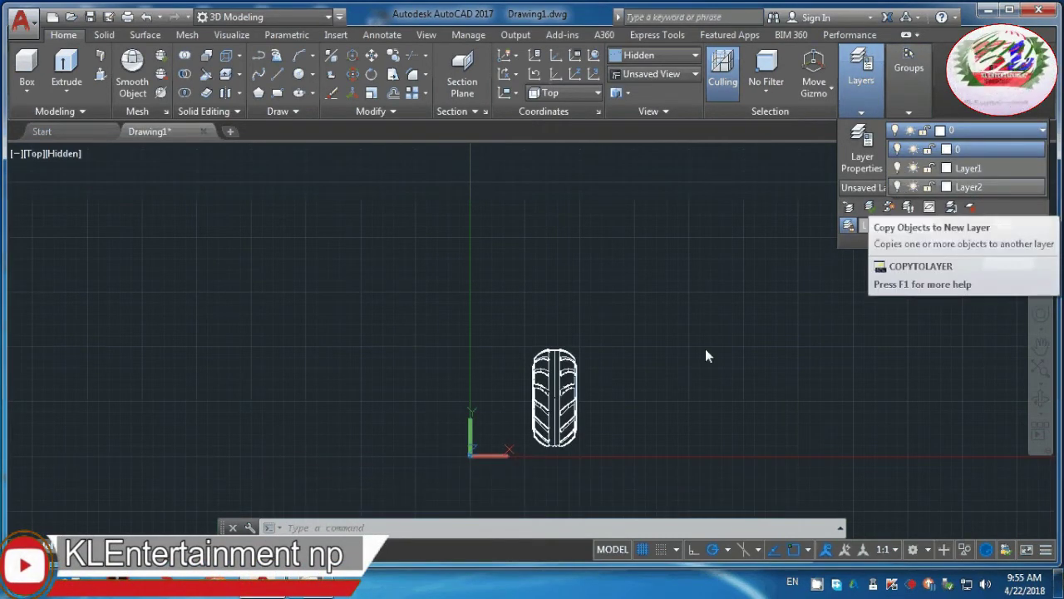
Orbit around the tire from tilted, edge-on and near-top angles
left_click(1040, 402)
mouse_move(873, 374)
left_mouse_down()
mouse_move(762, 338)
mouse_move(826, 249)
mouse_move(793, 242)
mouse_move(628, 359)
mouse_move(598, 427)
left_mouse_up()
mouse_move(598, 321)
left_mouse_down()
mouse_move(314, 311)
mouse_move(391, 418)
mouse_move(444, 404)
left_mouse_up()
left_click_drag(606, 307, 548, 373)
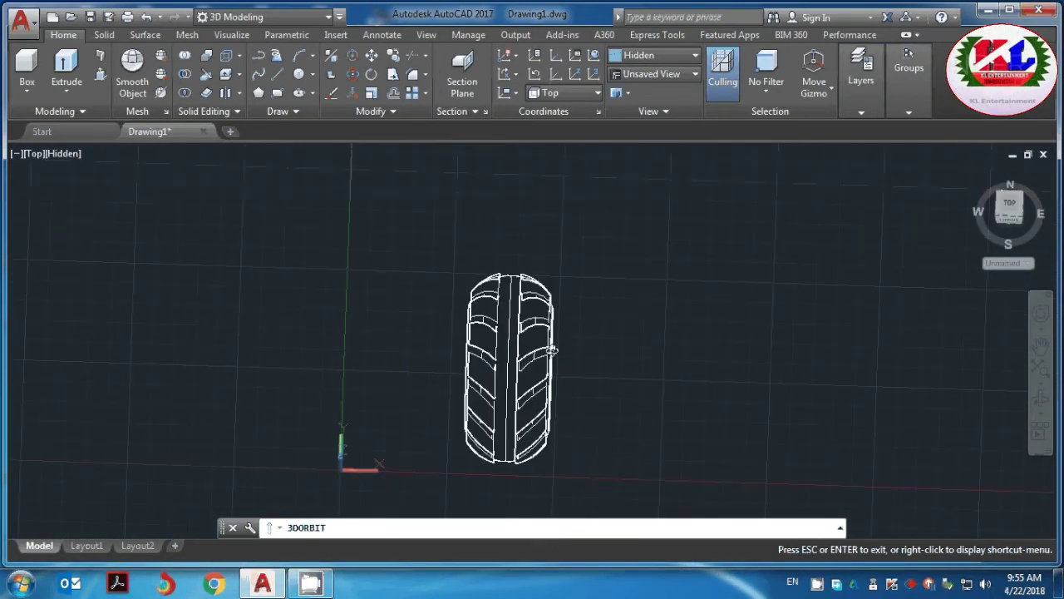
key("Escape")
Make Layer2 current and set its colour to 16 (dark red)
left_click(864, 86)
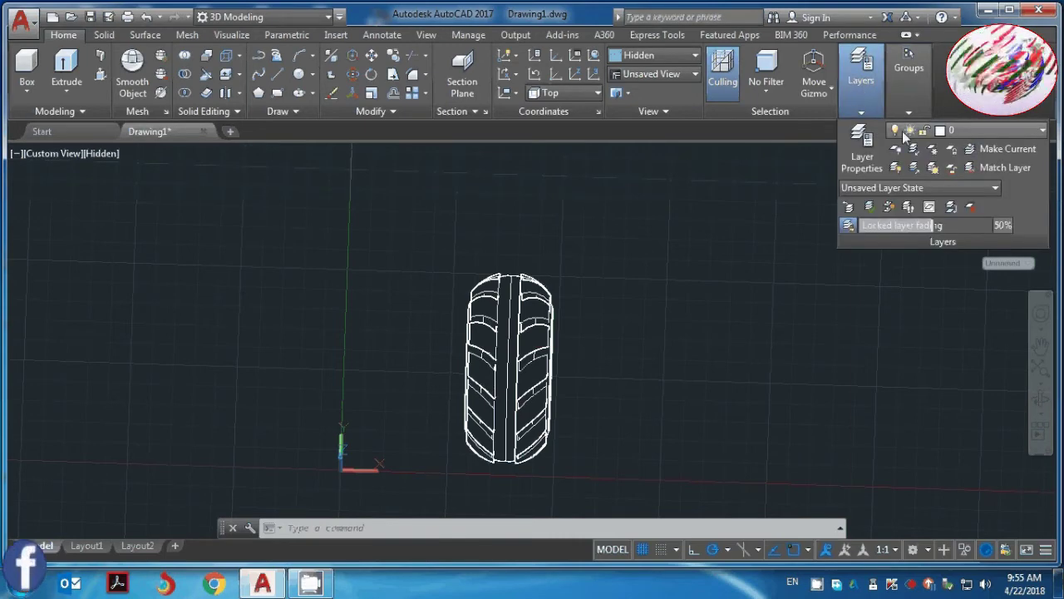
left_click(966, 131)
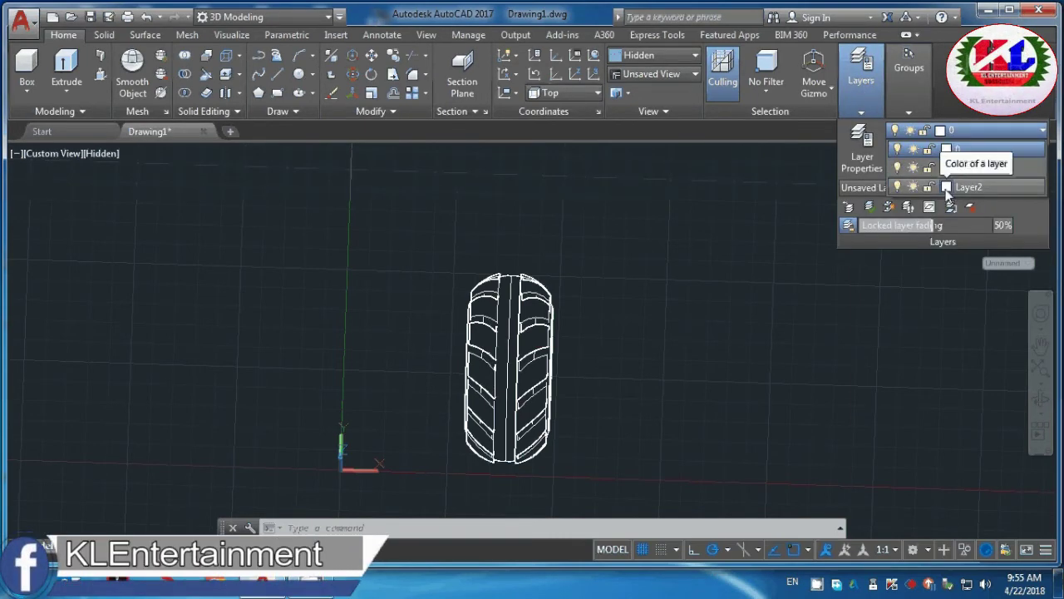
left_click(982, 187)
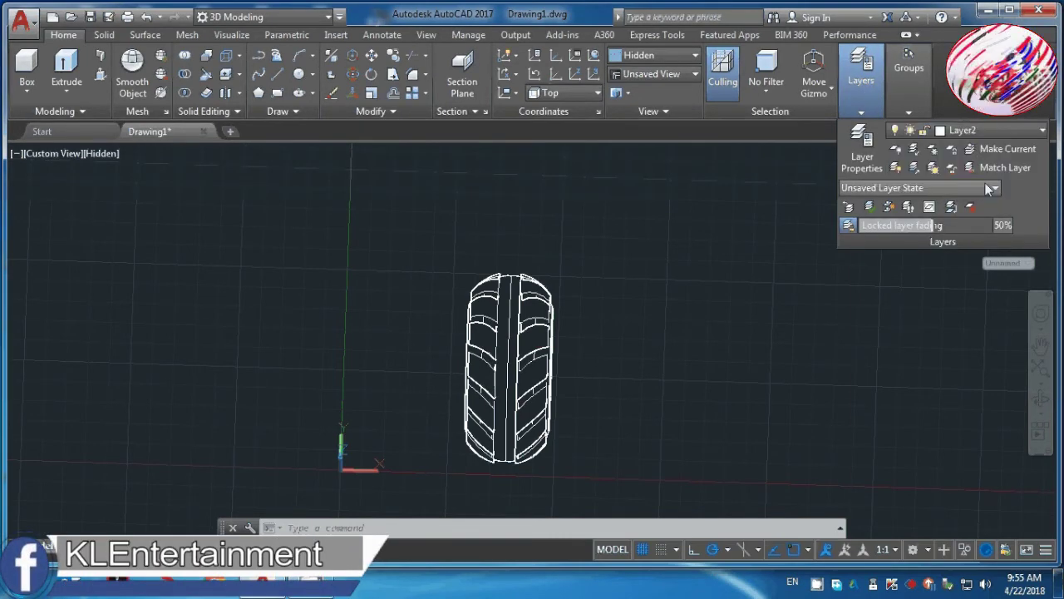
left_click(964, 131)
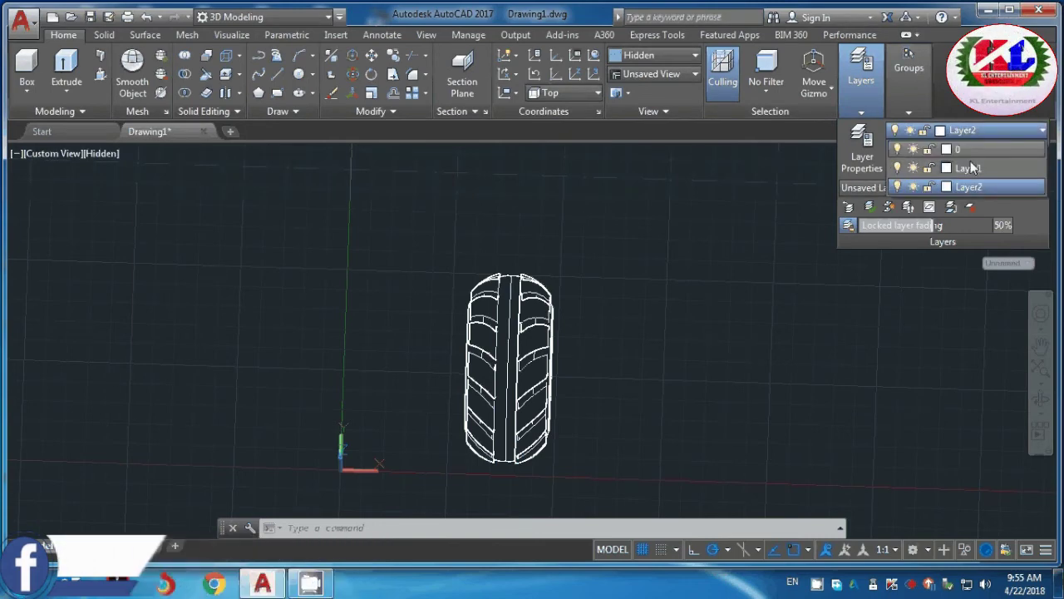
left_click(946, 168)
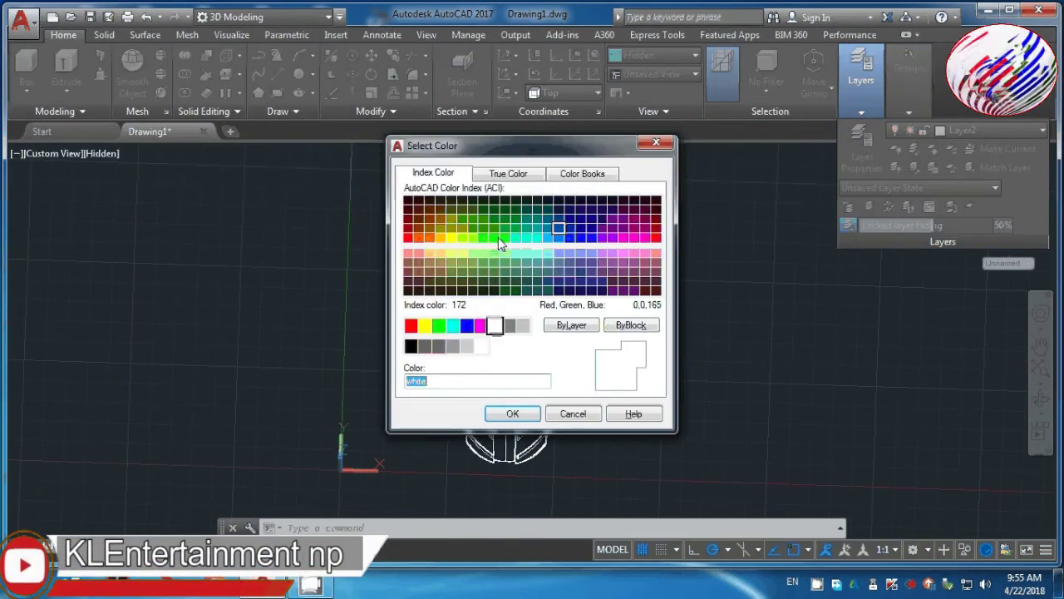
left_click(408, 208)
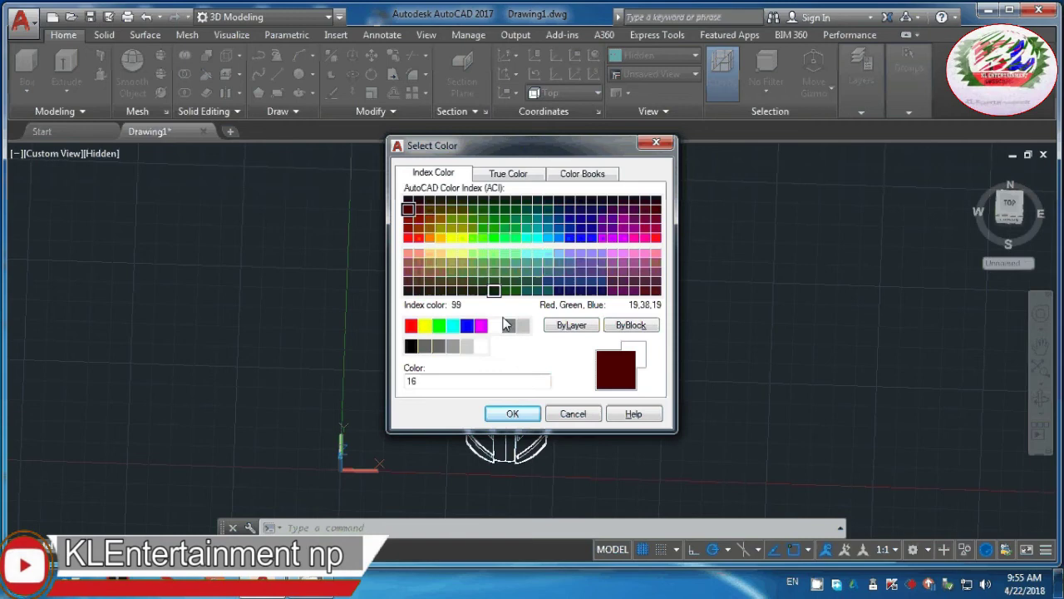
left_click(512, 413)
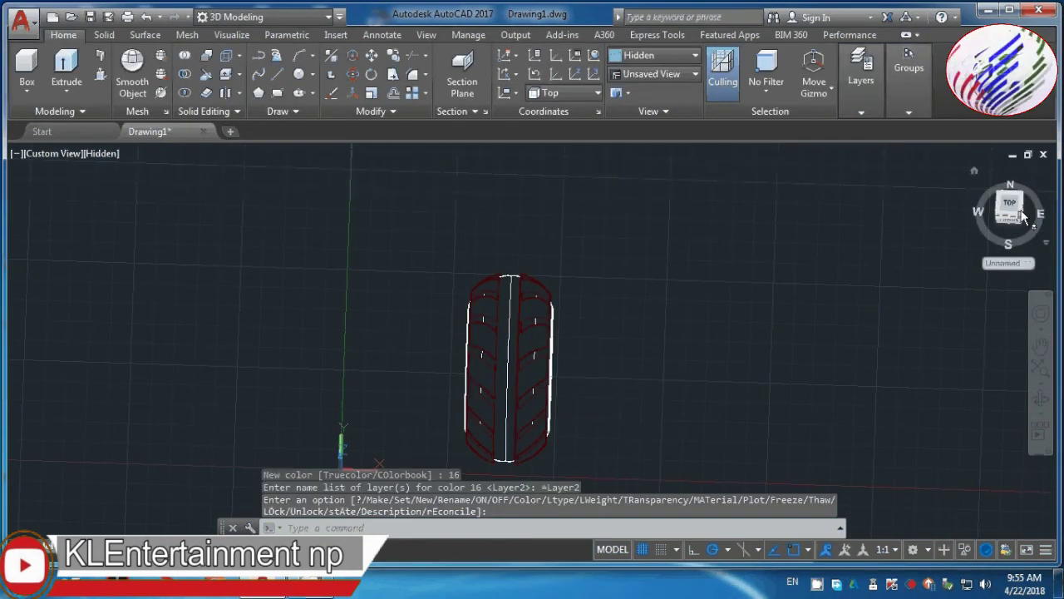
Set Layer1's colour to 250 (black)
left_click(909, 112)
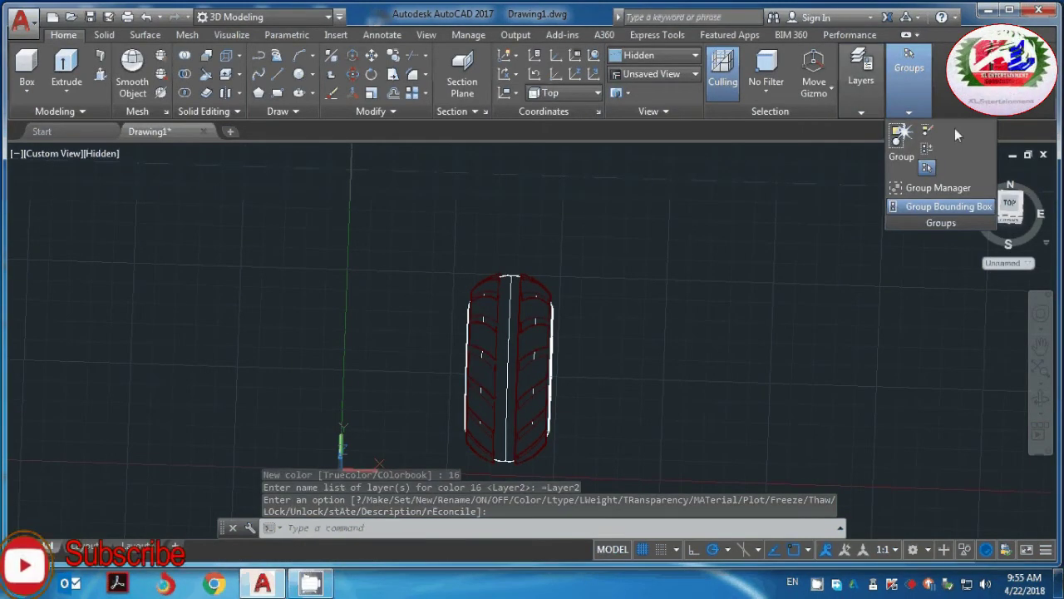
left_click(861, 111)
left_click(965, 130)
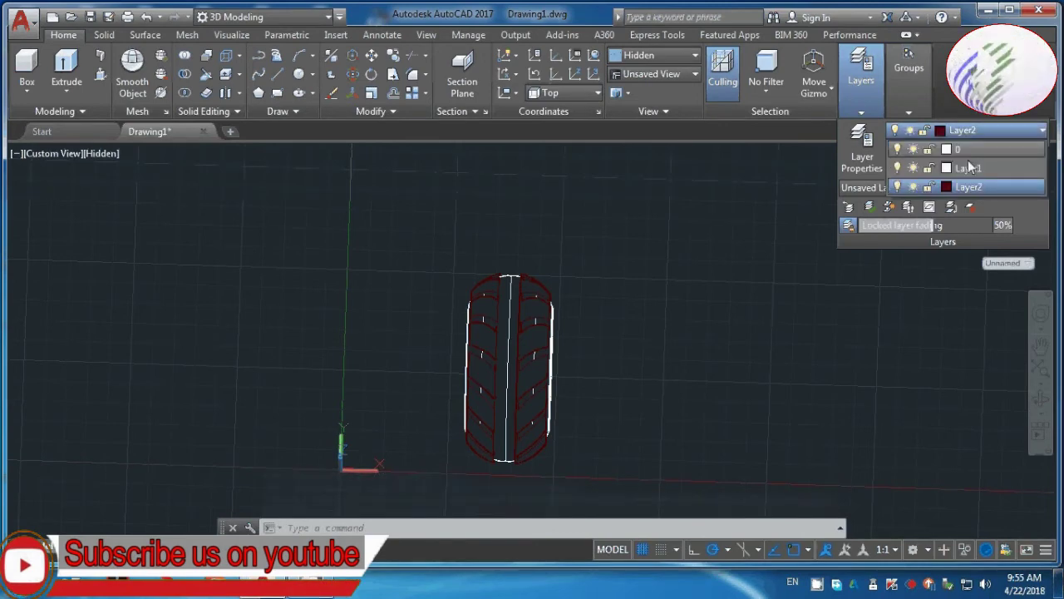
left_click(947, 168)
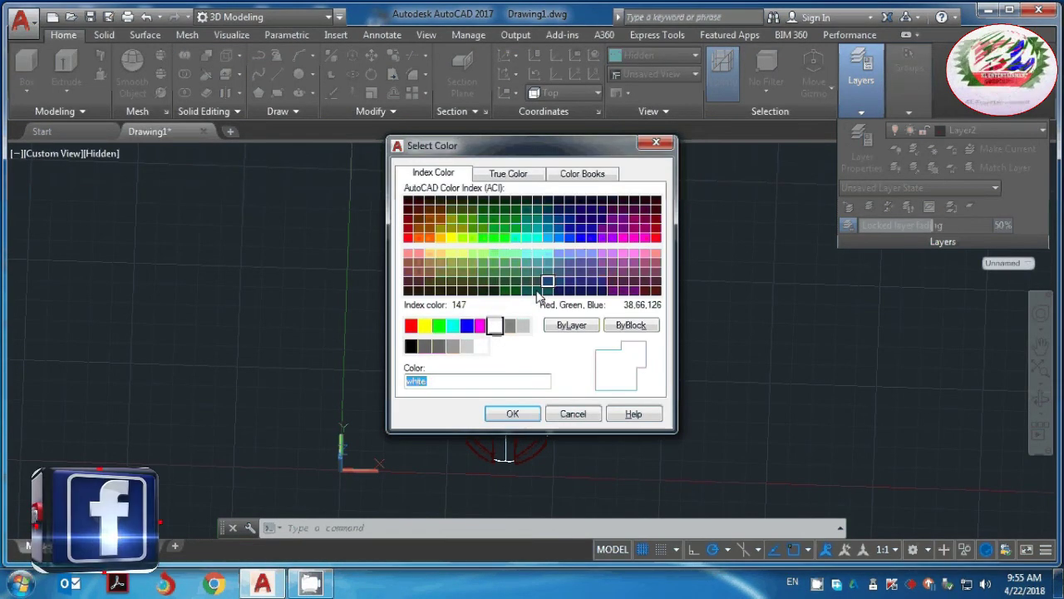
left_click(411, 346)
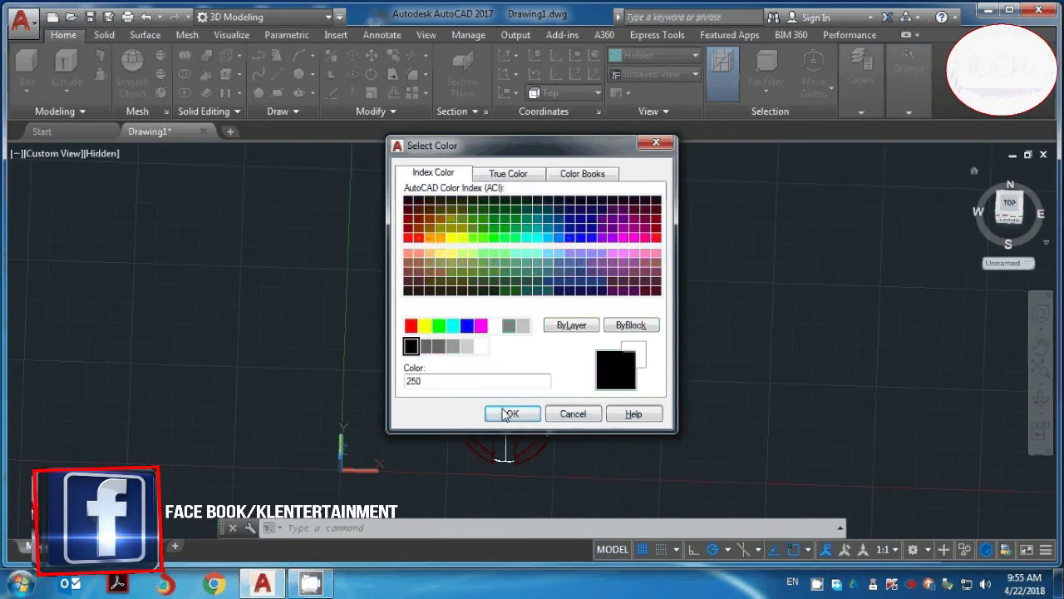
left_click(510, 416)
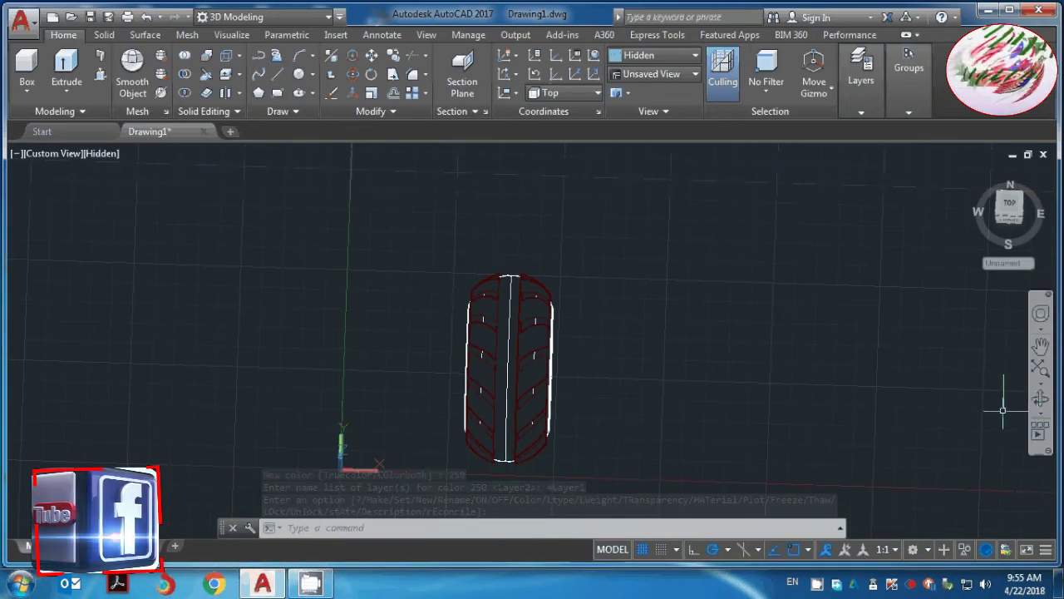
Apply the Realistic visual style and orbit to a tilted view of the red-treaded tire
mouse_move(966, 421)
middle_mouse_down("shift")
mouse_move(804, 264)
mouse_move(848, 311)
mouse_move(577, 374)
mouse_move(518, 374)
mouse_move(362, 345)
mouse_move(304, 294)
mouse_move(541, 380)
mouse_move(429, 393)
middle_mouse_up("shift")
scroll(577, 374, "up", 3)
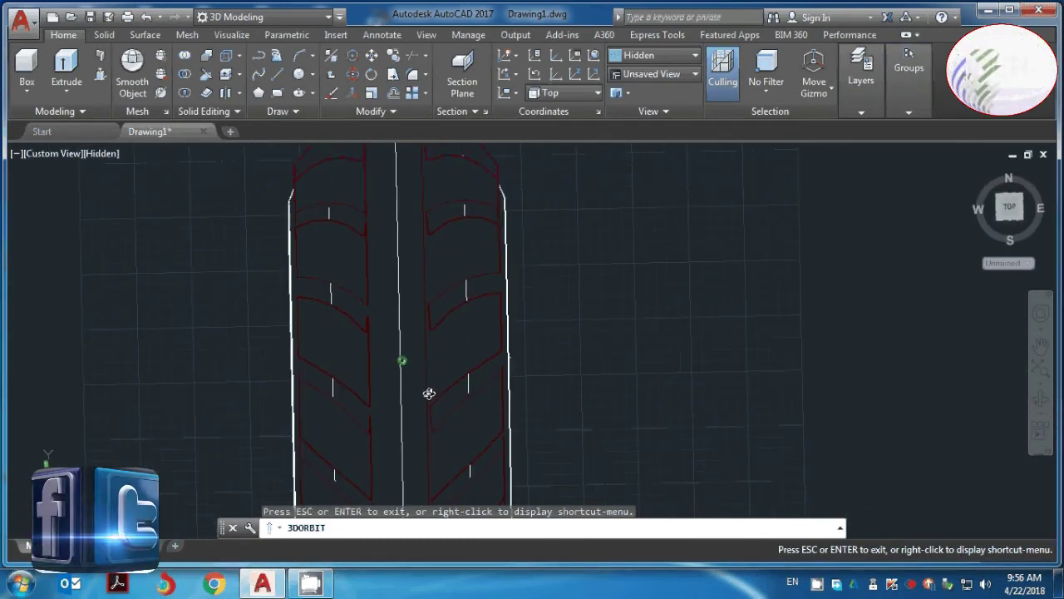
left_click(669, 55)
left_click(833, 91)
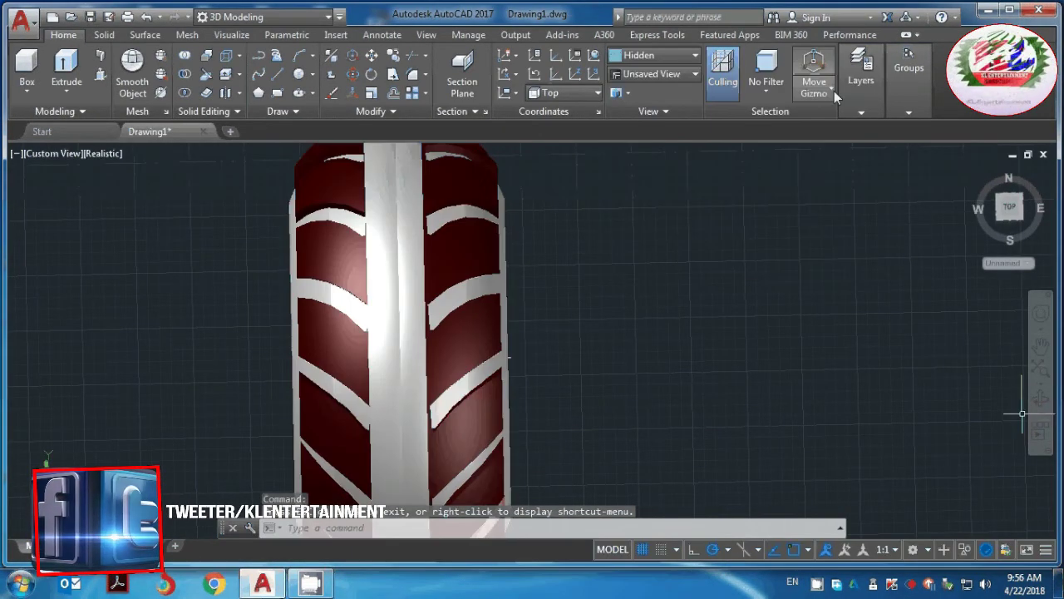
scroll(593, 301, "down", 3)
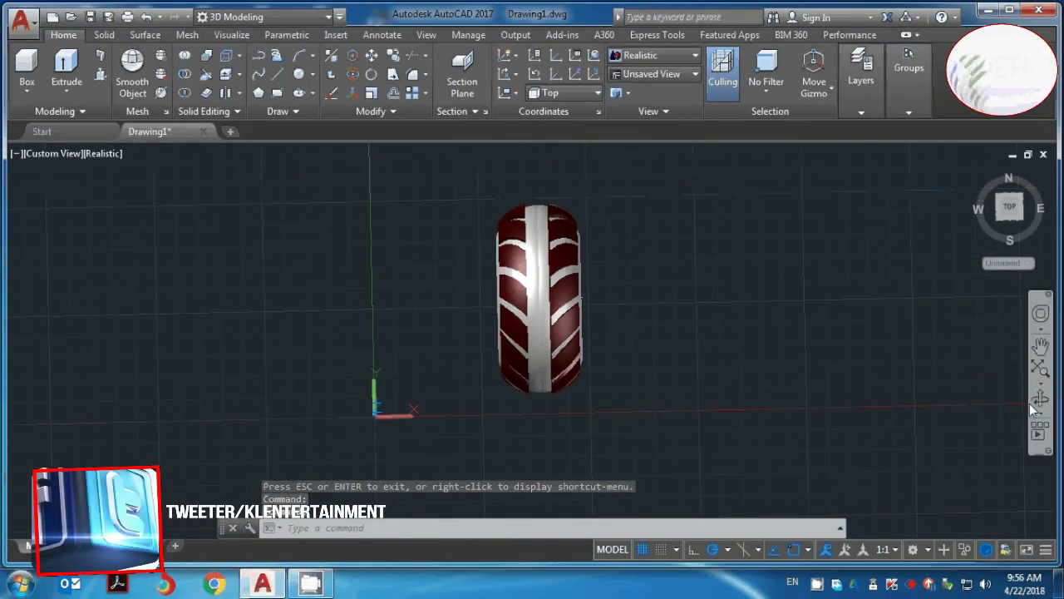
mouse_move(987, 385)
middle_mouse_down("shift")
mouse_move(771, 254)
mouse_move(836, 219)
mouse_move(731, 364)
mouse_move(485, 217)
mouse_move(641, 293)
middle_mouse_up("shift")
Put the revolved tire body on Layer1 so its grooves and hub render black
left_click(879, 87)
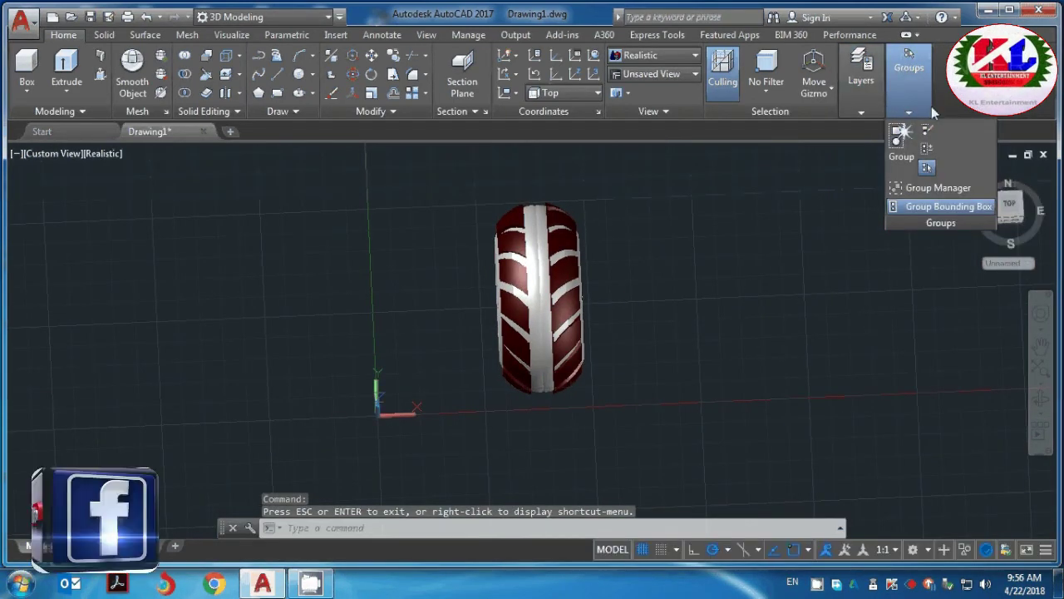
left_click(956, 130)
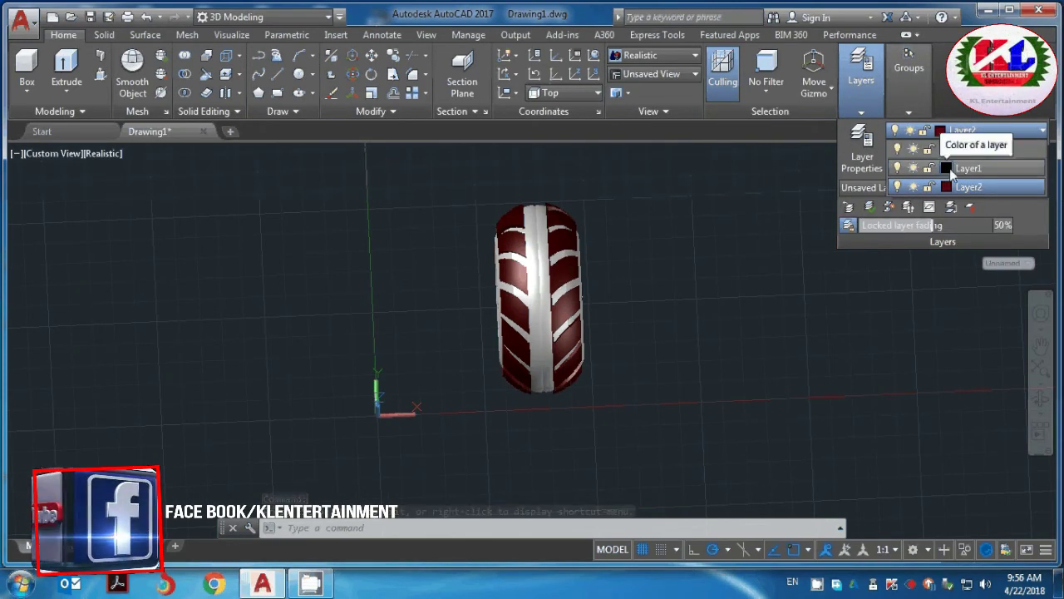
left_click(968, 187)
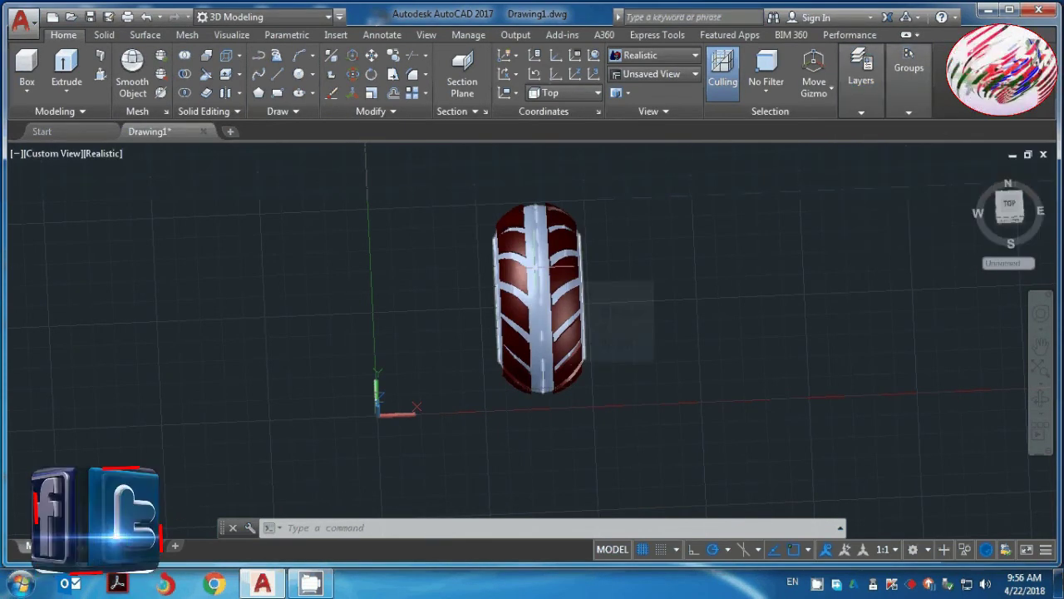
left_click(570, 286)
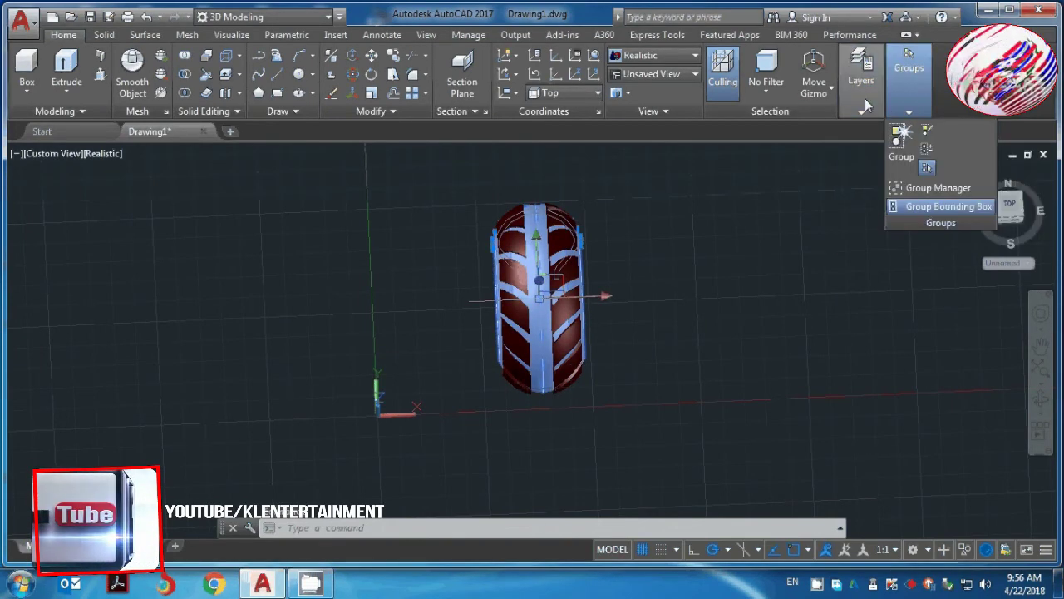
left_click(953, 132)
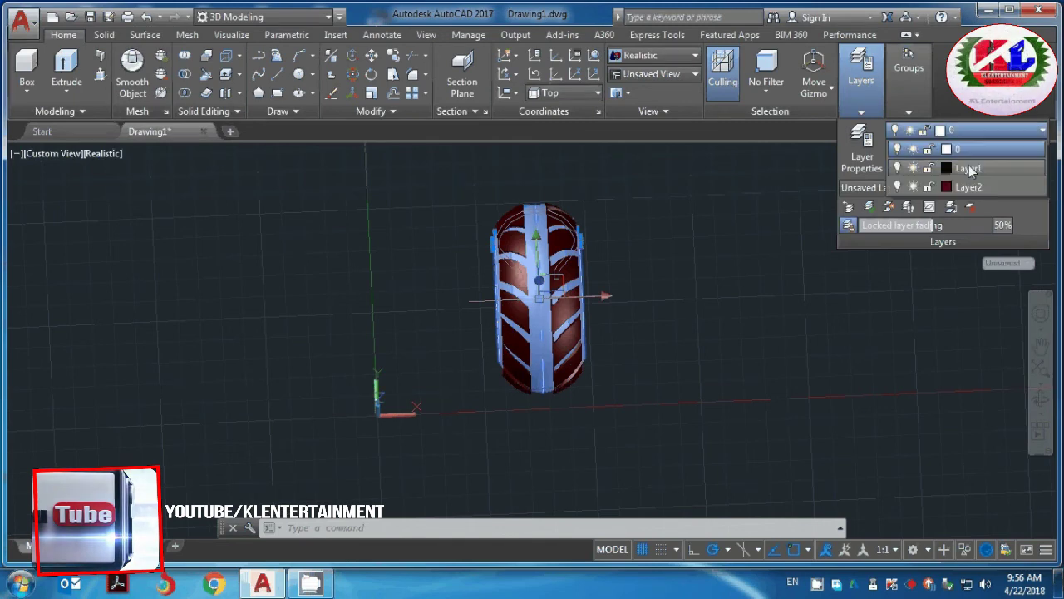
left_click(964, 162)
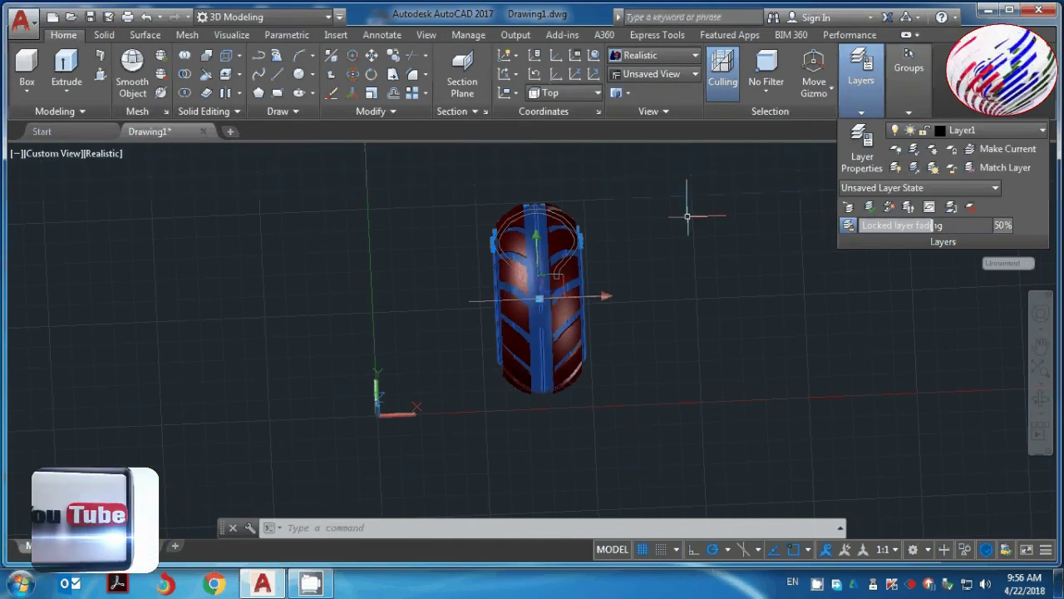
key("Escape")
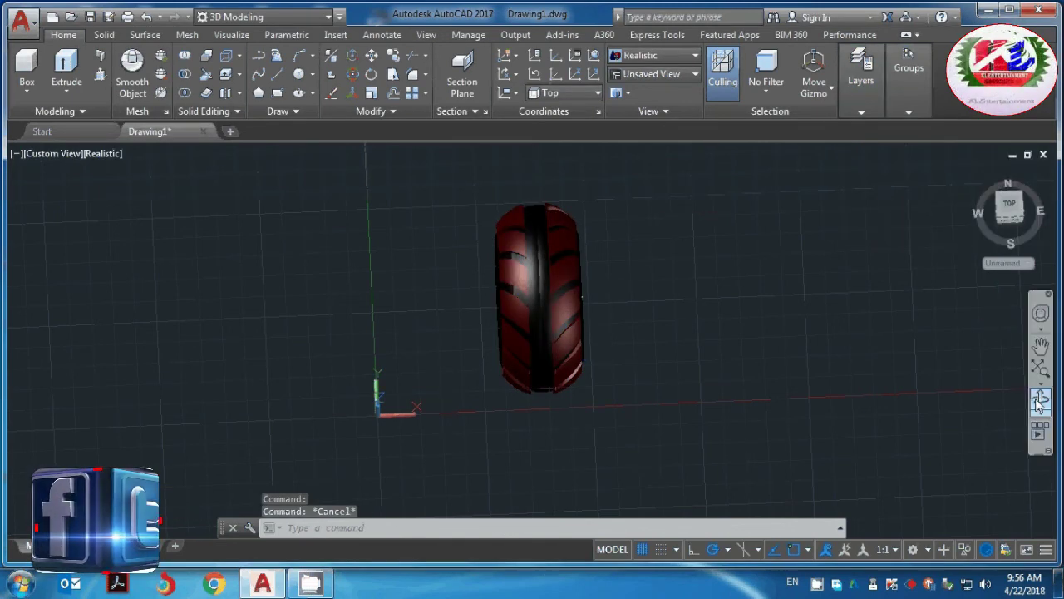
left_click(1039, 397)
Orbit and zoom to view the wheel face side-on, then the tire slightly from above
mouse_move(748, 316)
left_mouse_down()
mouse_move(599, 219)
mouse_move(349, 195)
mouse_move(276, 214)
mouse_move(487, 302)
left_mouse_up()
scroll(599, 219, "up", 5)
scroll(547, 329, "down", 3)
mouse_move(548, 329)
left_mouse_down()
mouse_move(660, 230)
mouse_move(637, 335)
mouse_move(377, 248)
mouse_move(340, 223)
mouse_move(325, 263)
mouse_move(335, 266)
left_mouse_up()
scroll(391, 304, "up", 2)
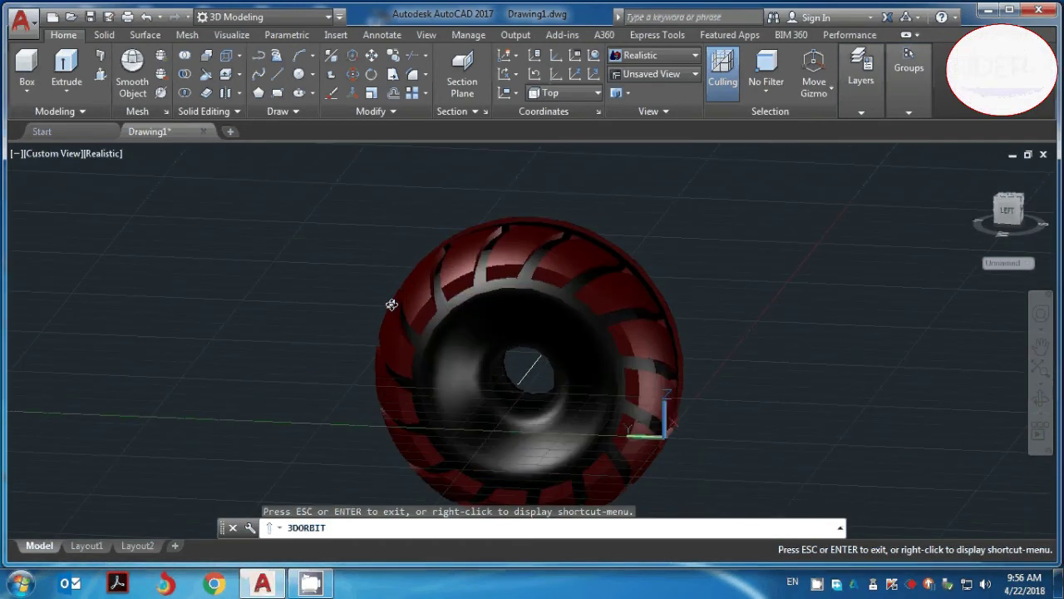
scroll(542, 356, "down", 2)
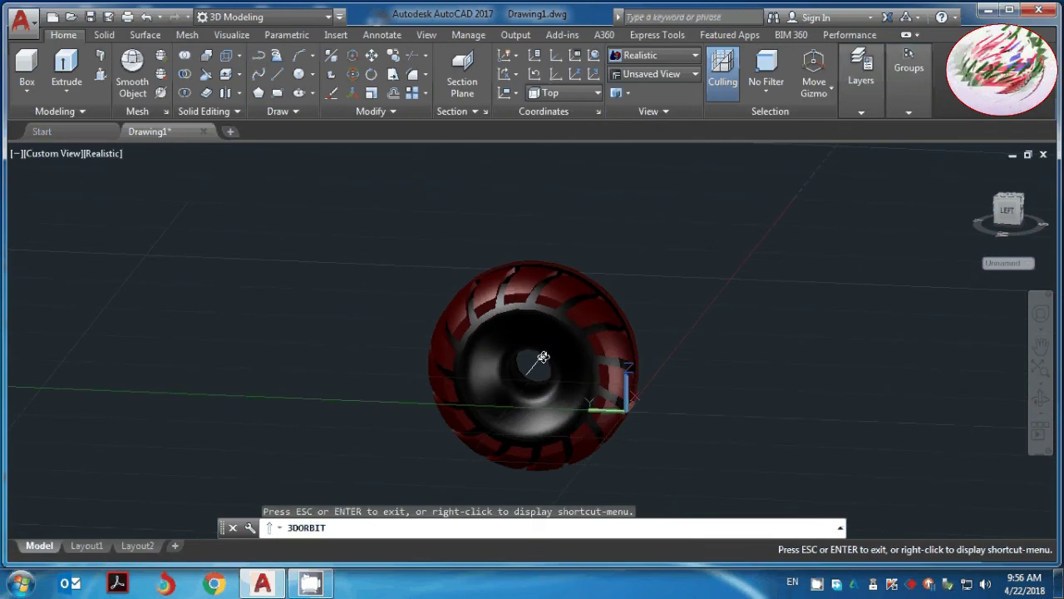
scroll(542, 356, "down", 1)
left_click_drag(542, 356, 608, 405)
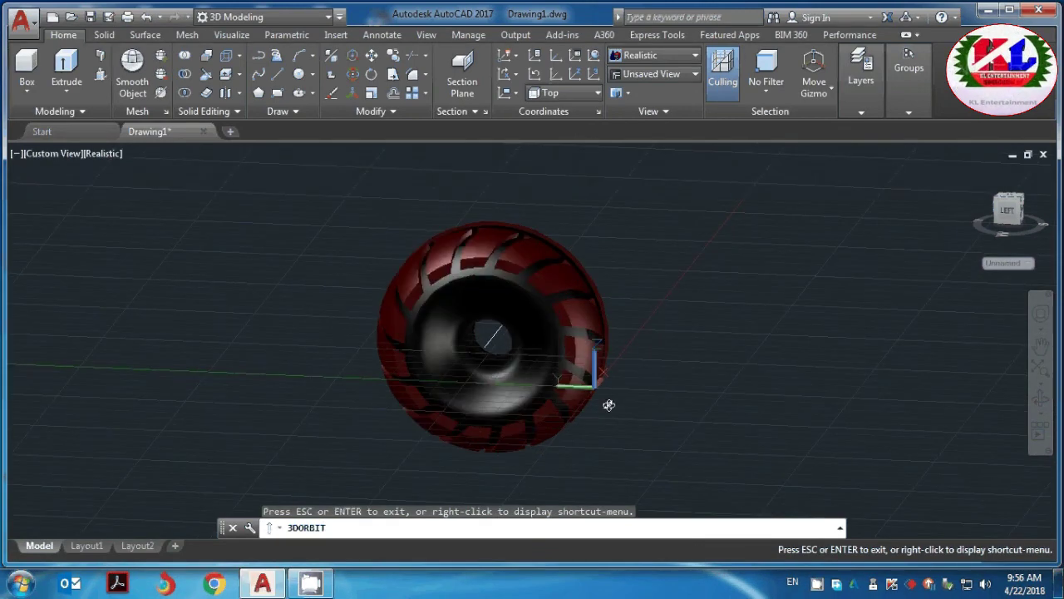
scroll(609, 405, "down", 2)
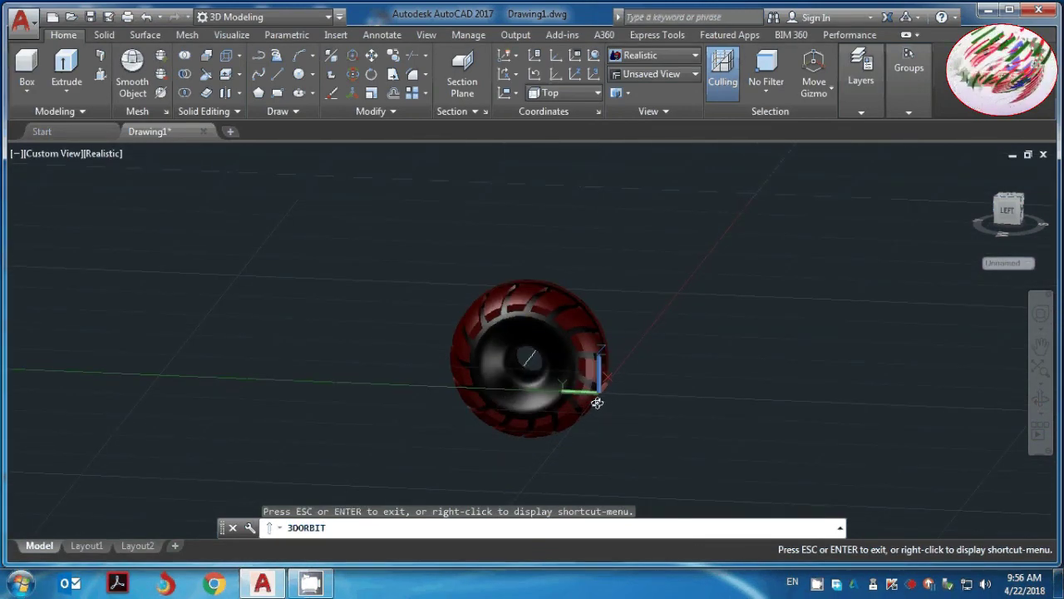